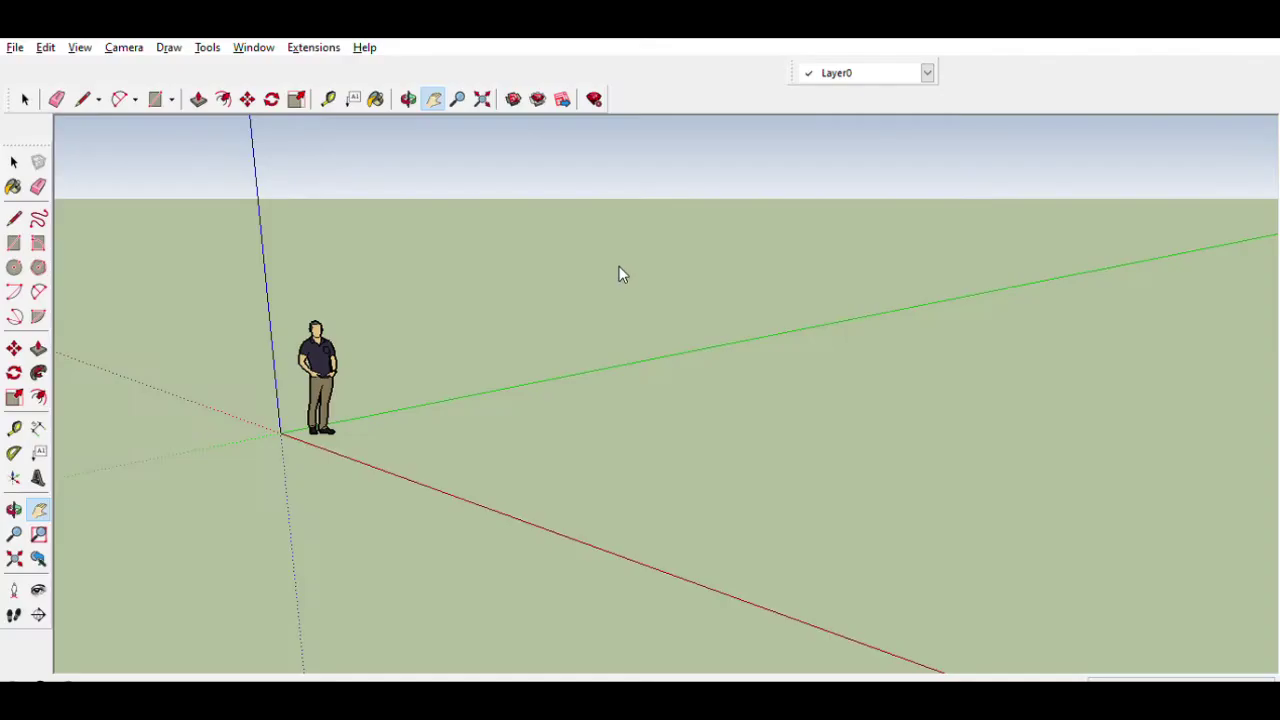
Step: Draw a four-cornered floor outline on the ground beside the figure, closing it into a rectangular face
scroll(600, 243, "up", 2)
scroll(180, 517, "down", 2)
scroll(428, 480, "down", 1)
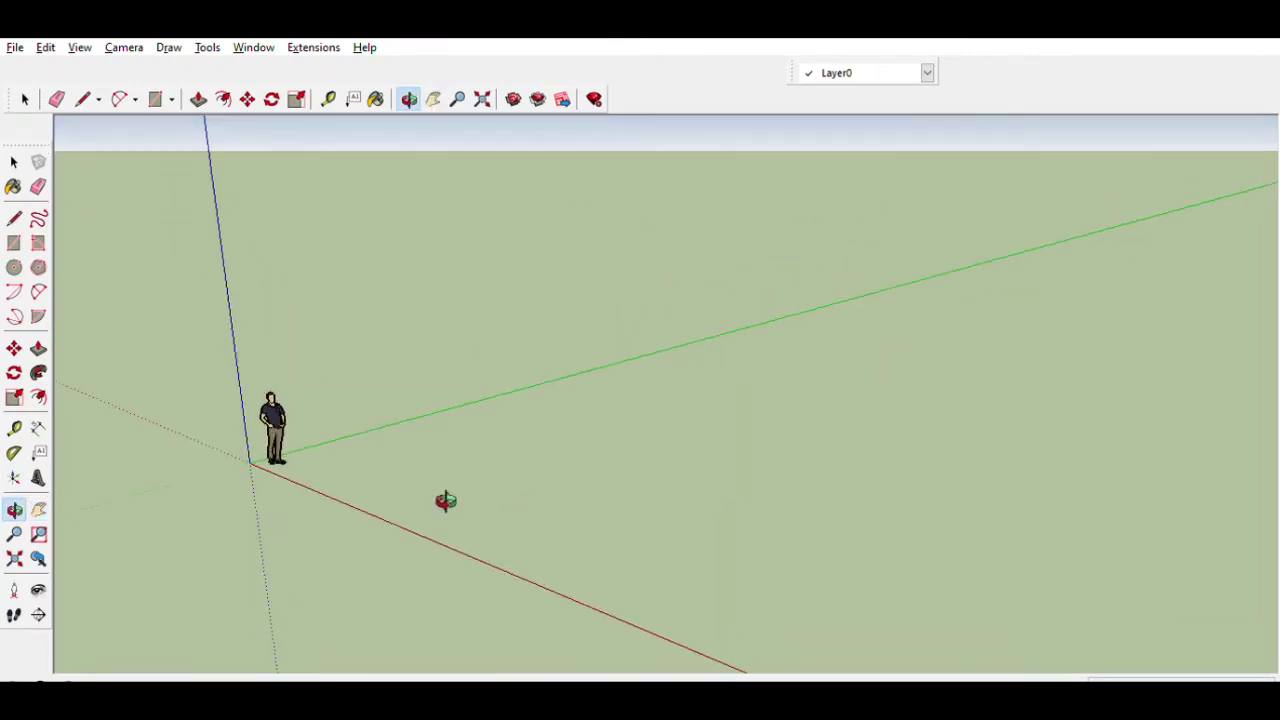
left_click(14, 217)
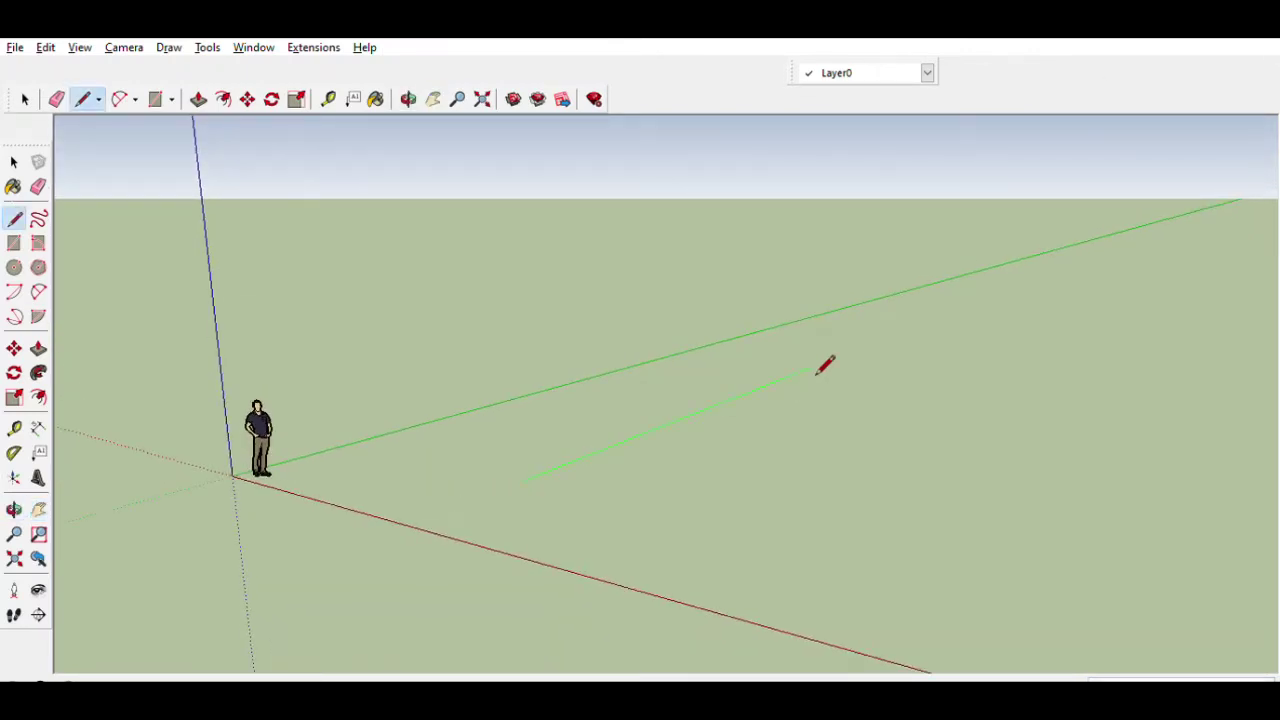
left_click(734, 399)
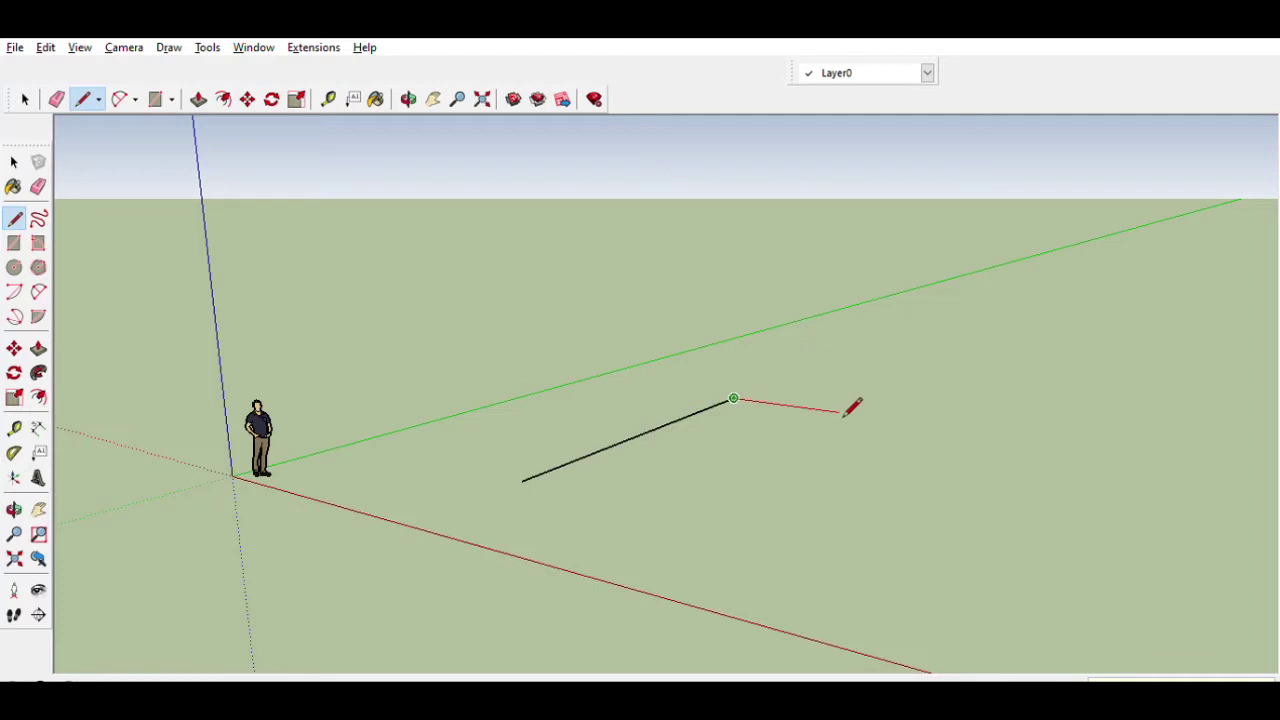
left_click(939, 425)
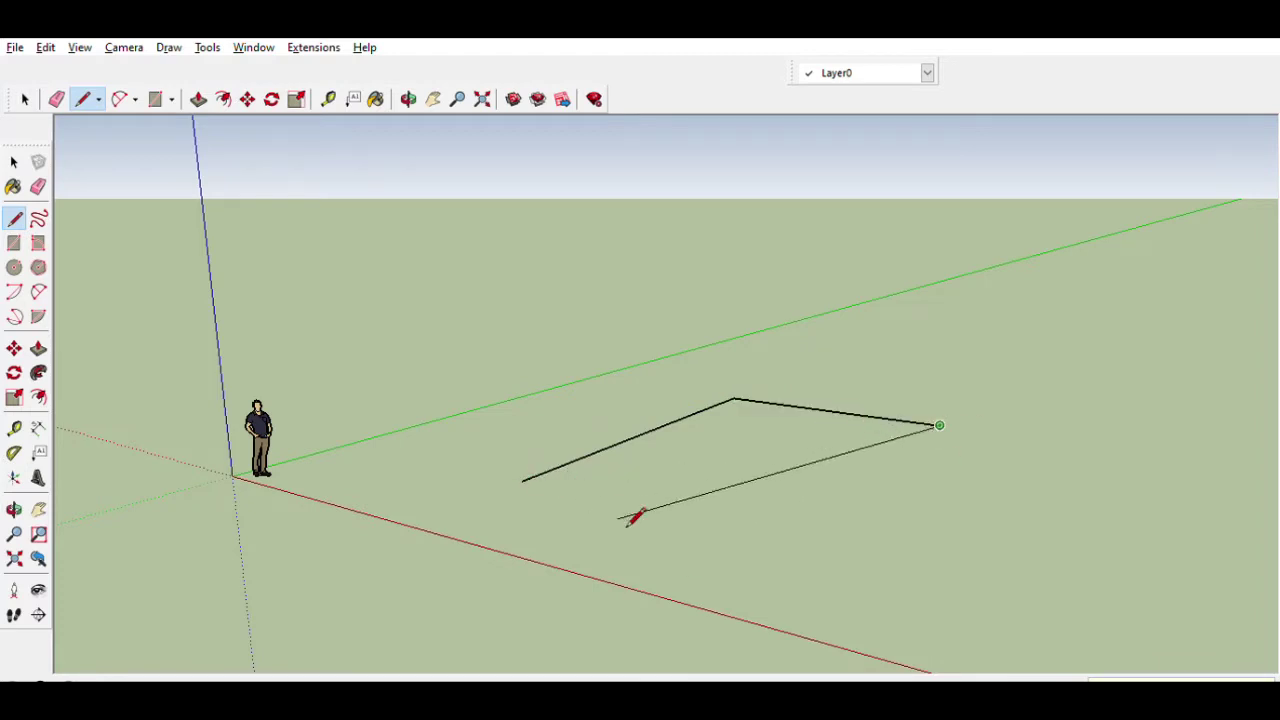
left_click(787, 539)
left_click(521, 481)
scroll(700, 463, "up", 2)
middle_click_drag(700, 463, 508, 466)
scroll(546, 514, "up", 2)
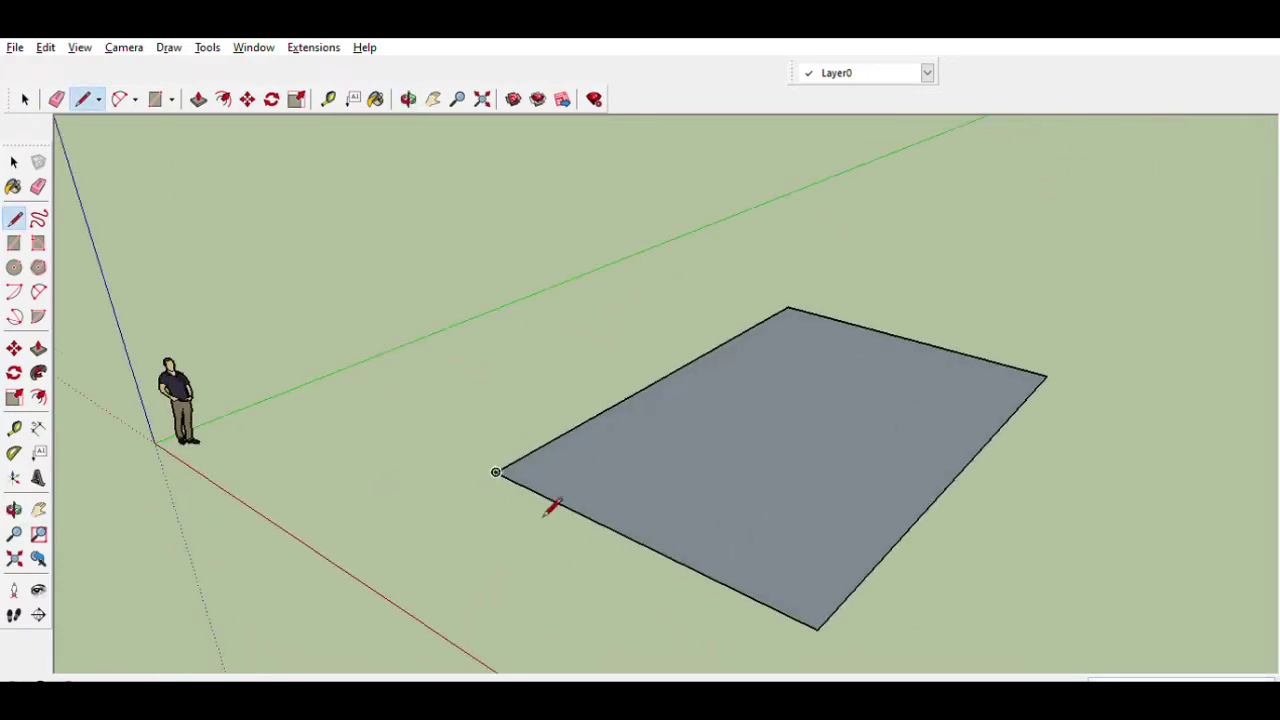
left_click(14, 428)
Step: Split a front strip off the floor face with a line drawn across it
left_click(584, 516)
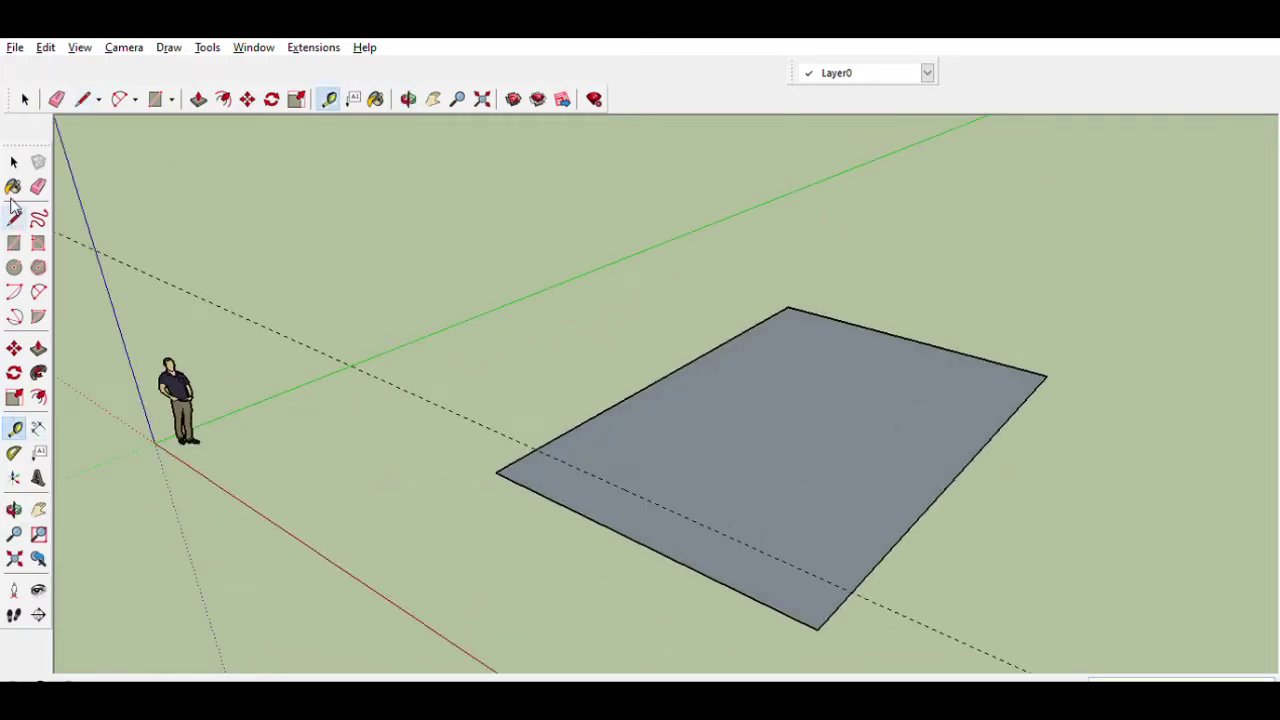
left_click(14, 217)
left_click(536, 450)
left_click(851, 592)
Step: Offset the rear face's outline inward to mark the wall thickness
left_click(38, 397)
left_click(608, 416)
left_click(637, 420)
Step: Lay parallel guide lines lengthwise across the floor face with the Tape Measure
left_click(14, 428)
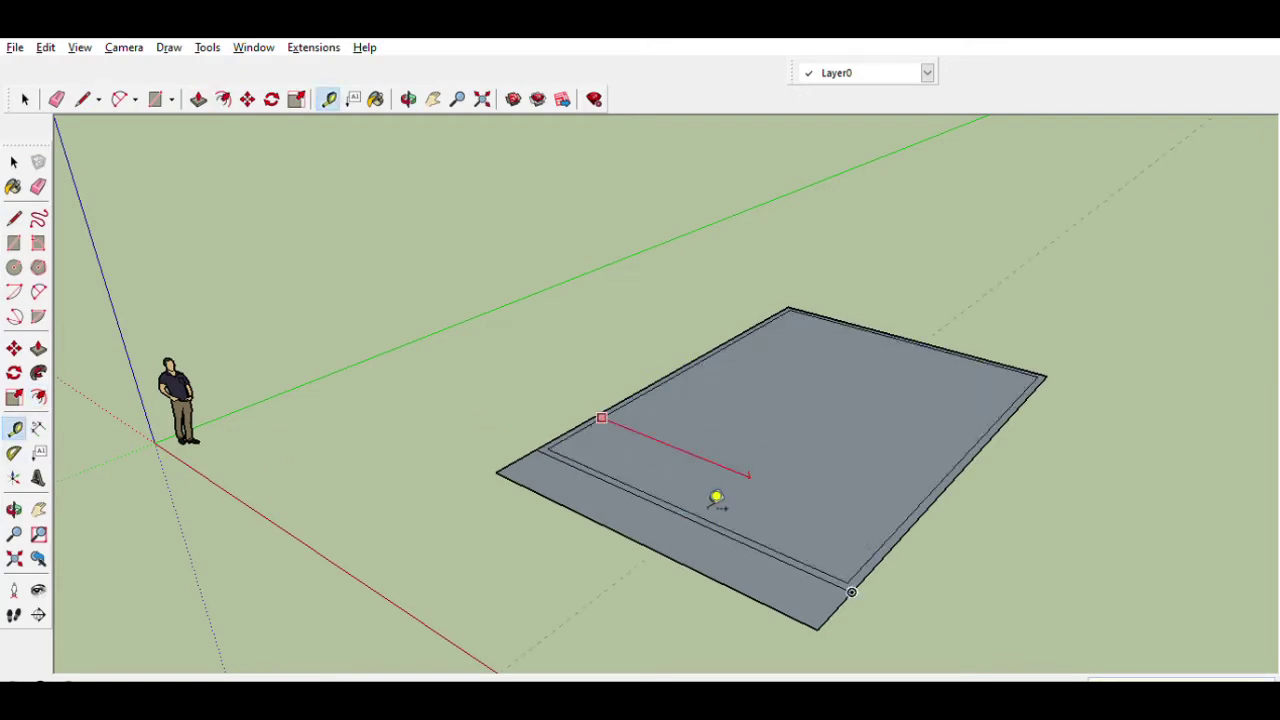
scroll(756, 476, "up", 2)
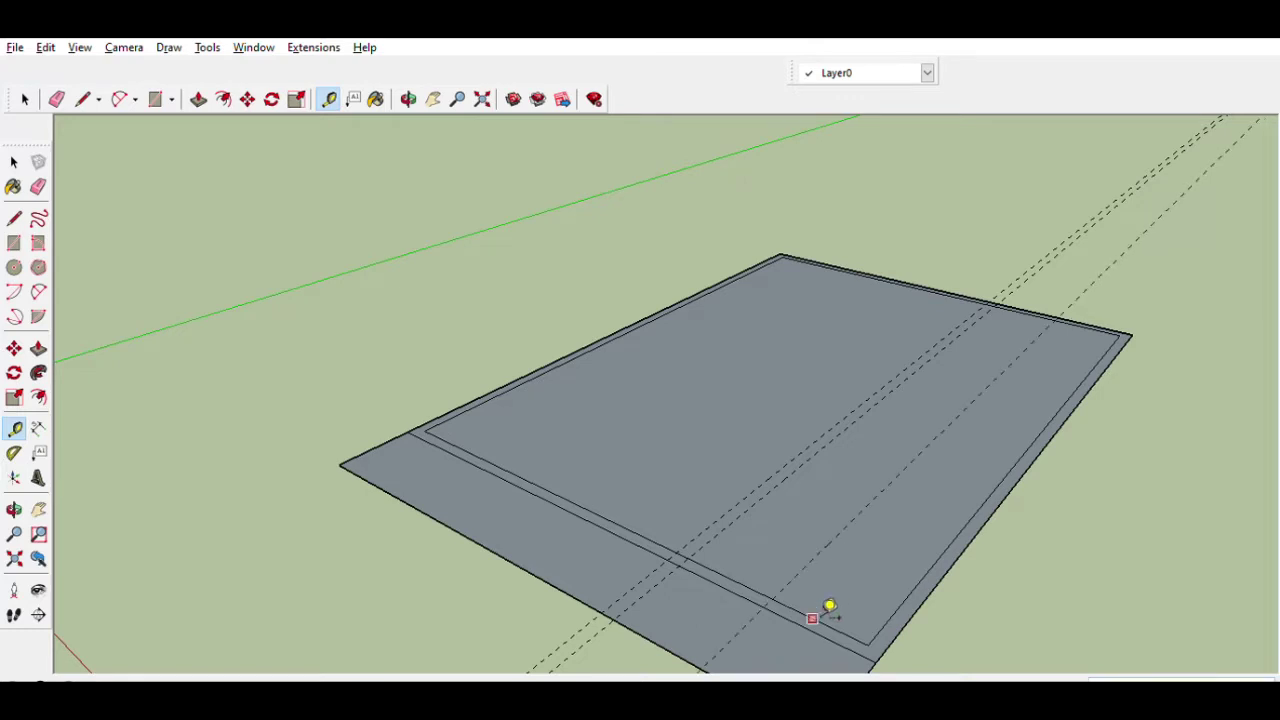
left_click(887, 560)
scroll(780, 546, "up", 1)
scroll(806, 554, "up", 2)
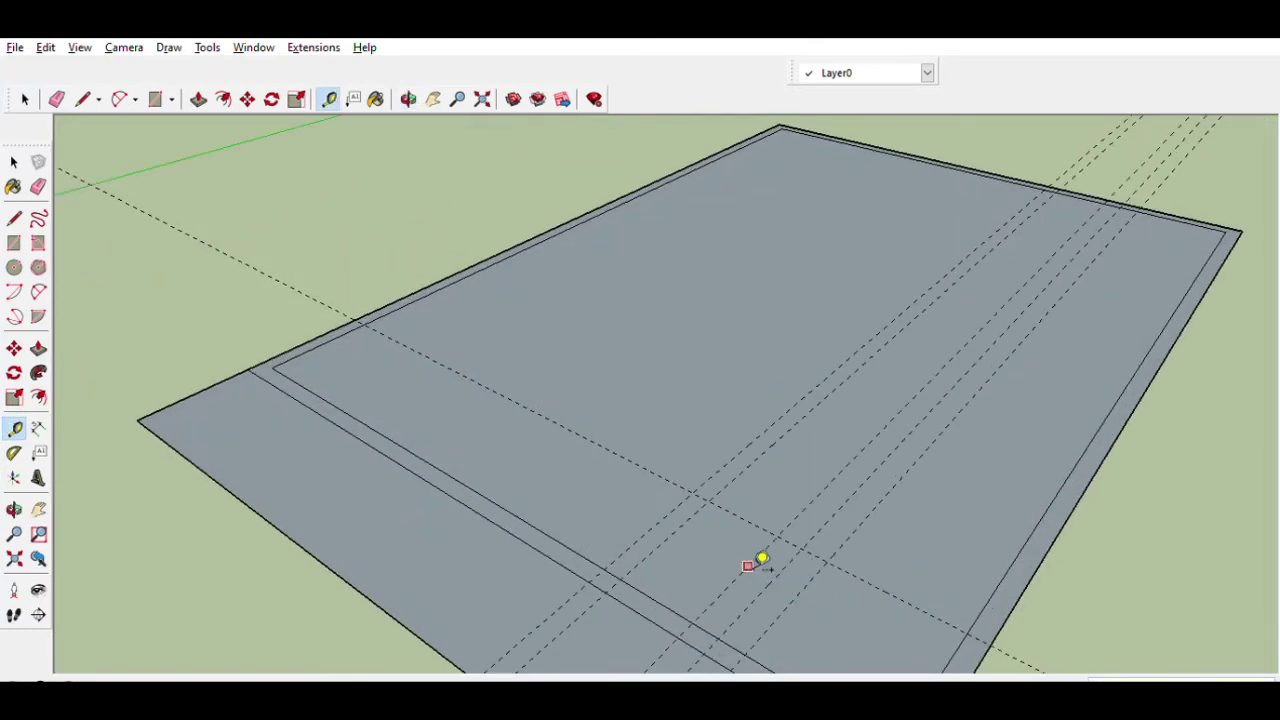
scroll(710, 556, "down", 1)
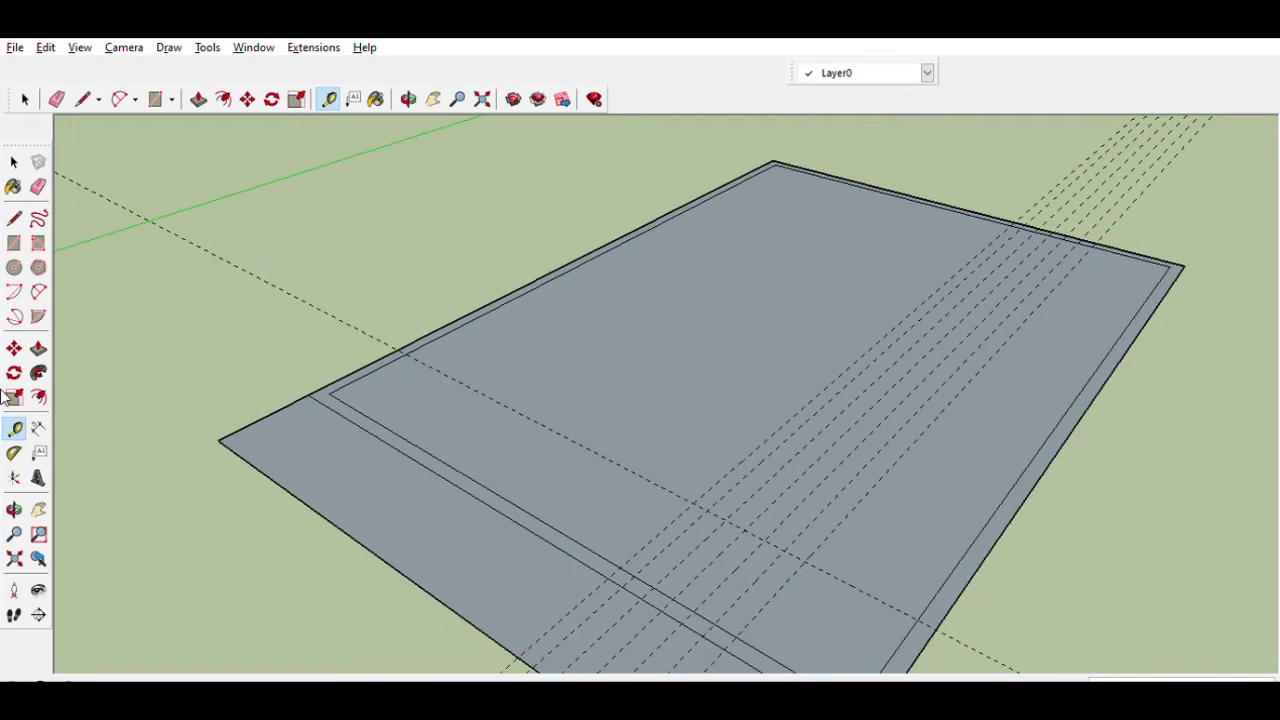
Step: Draw thin rectangular stair treads between guide intersections for the two flights
left_click(15, 242)
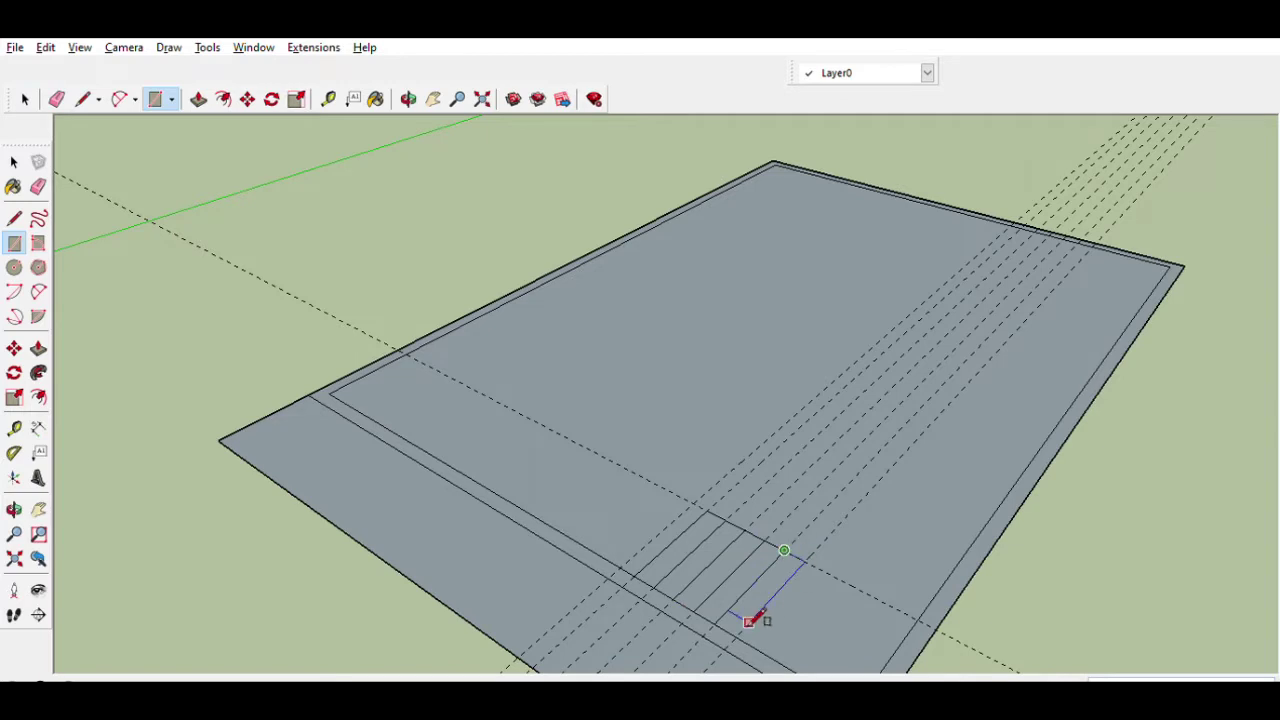
left_click(14, 428)
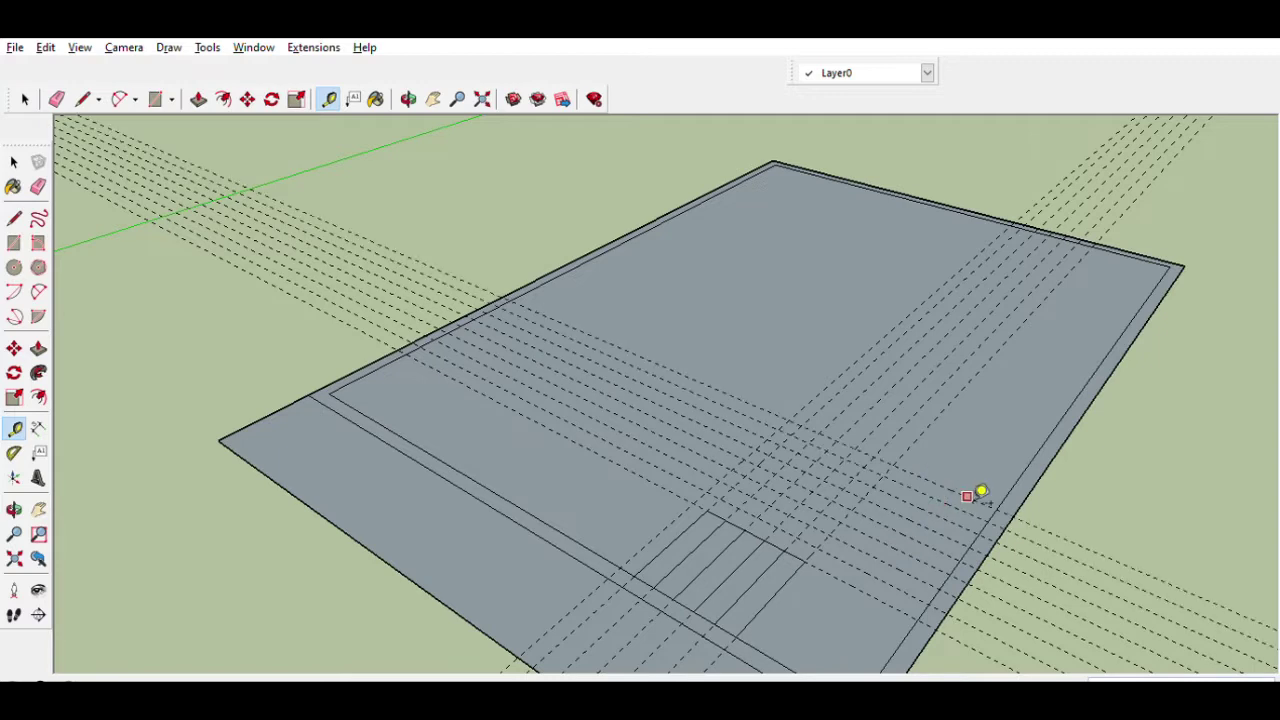
key("r")
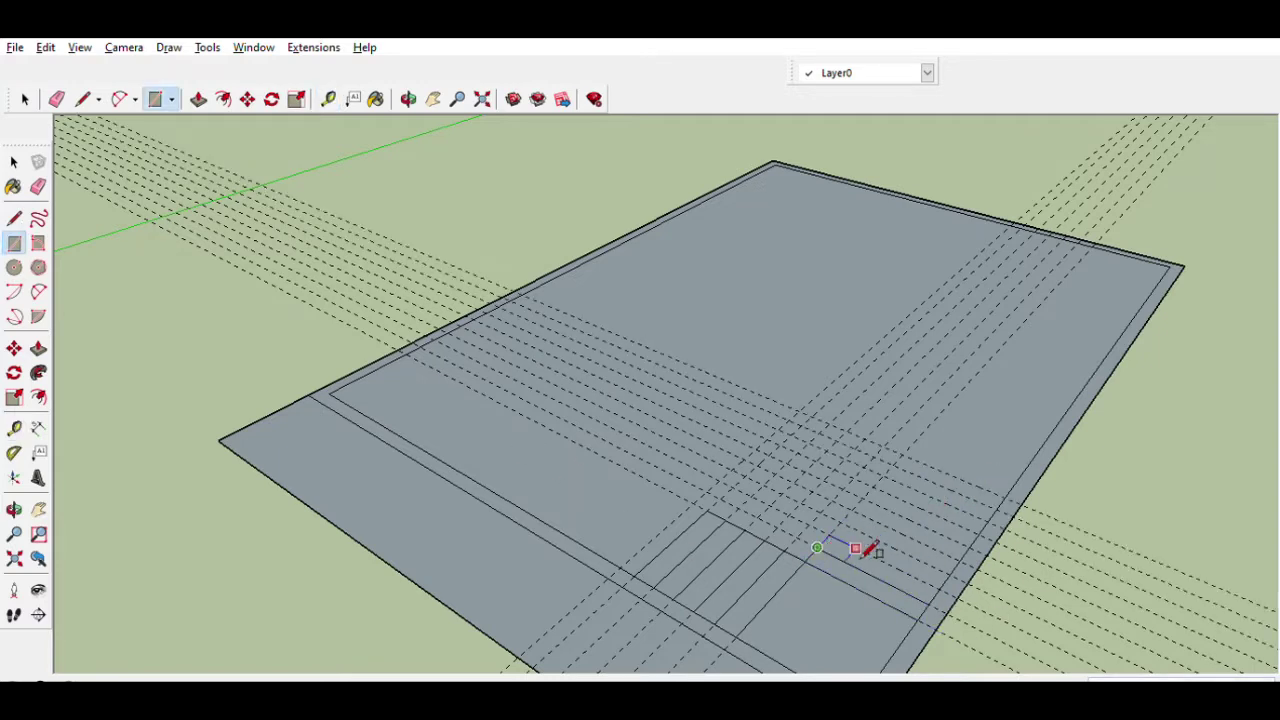
scroll(845, 518, "up", 2)
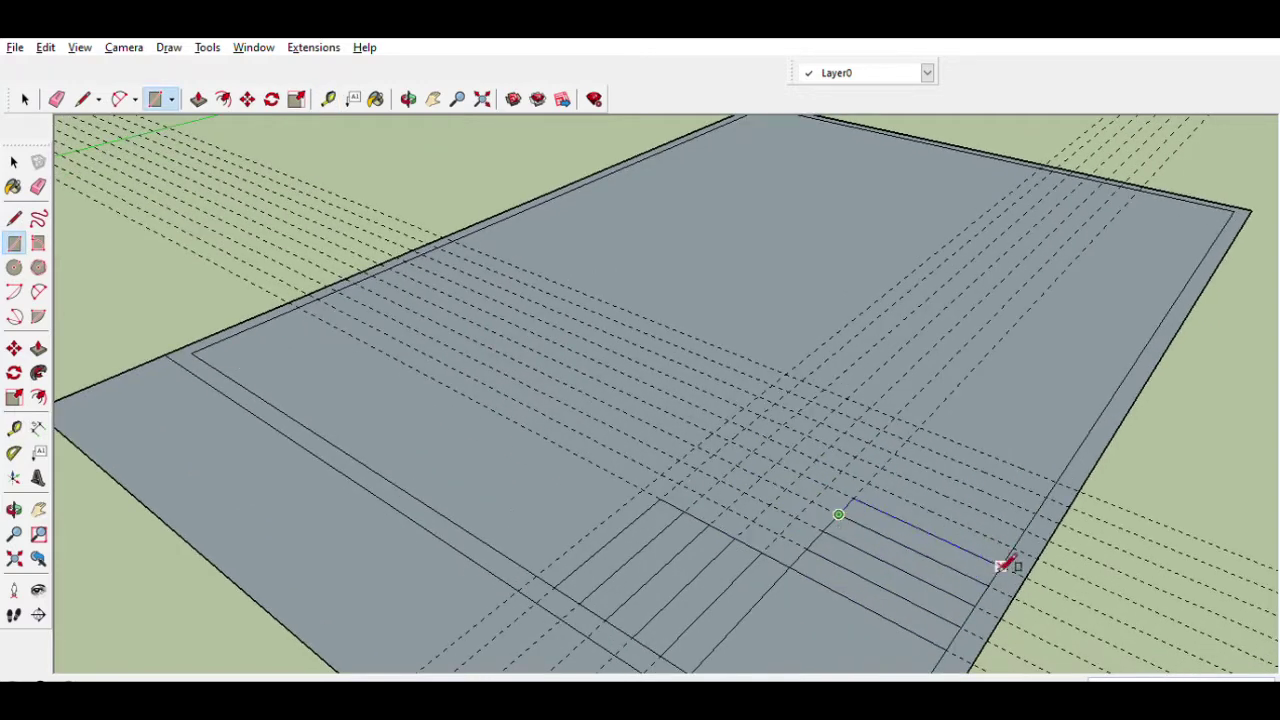
key("Escape")
left_click(867, 483)
scroll(718, 262, "down", 2)
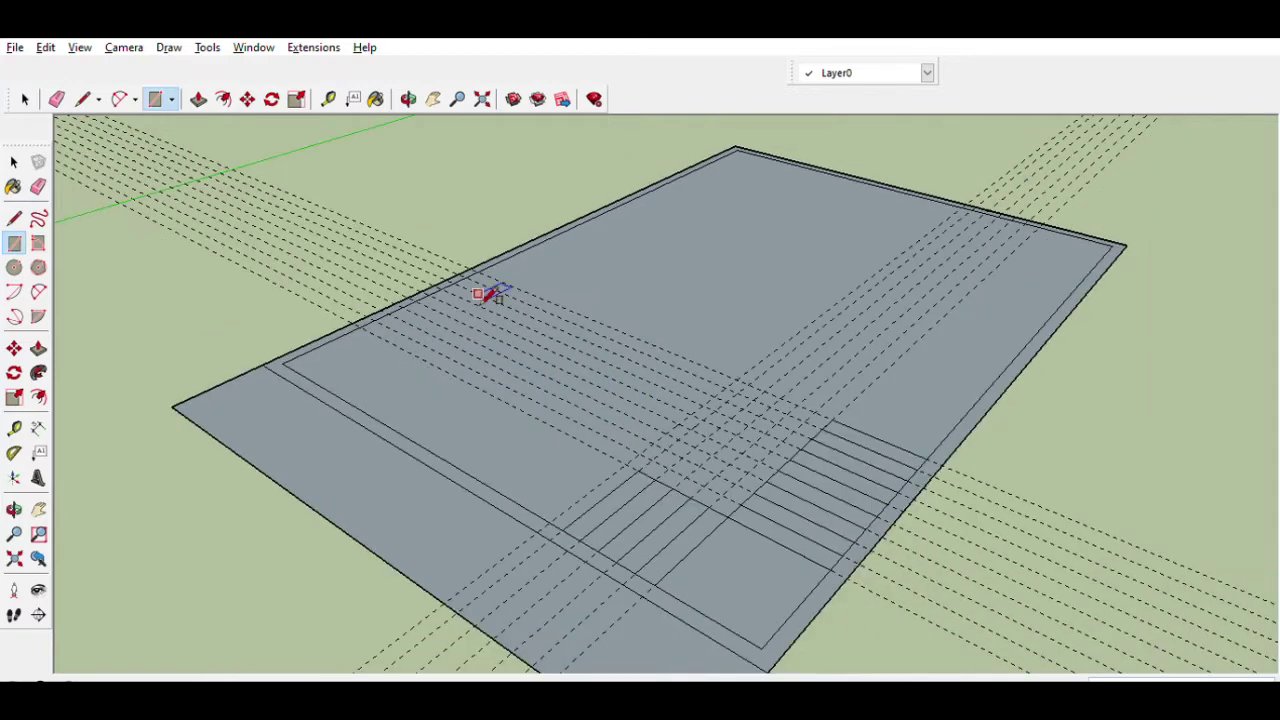
Step: Delete all guide lines via Edit > Delete Guides
left_click(45, 47)
left_click(95, 215)
middle_click_drag(500, 334, 700, 388)
left_click(14, 428)
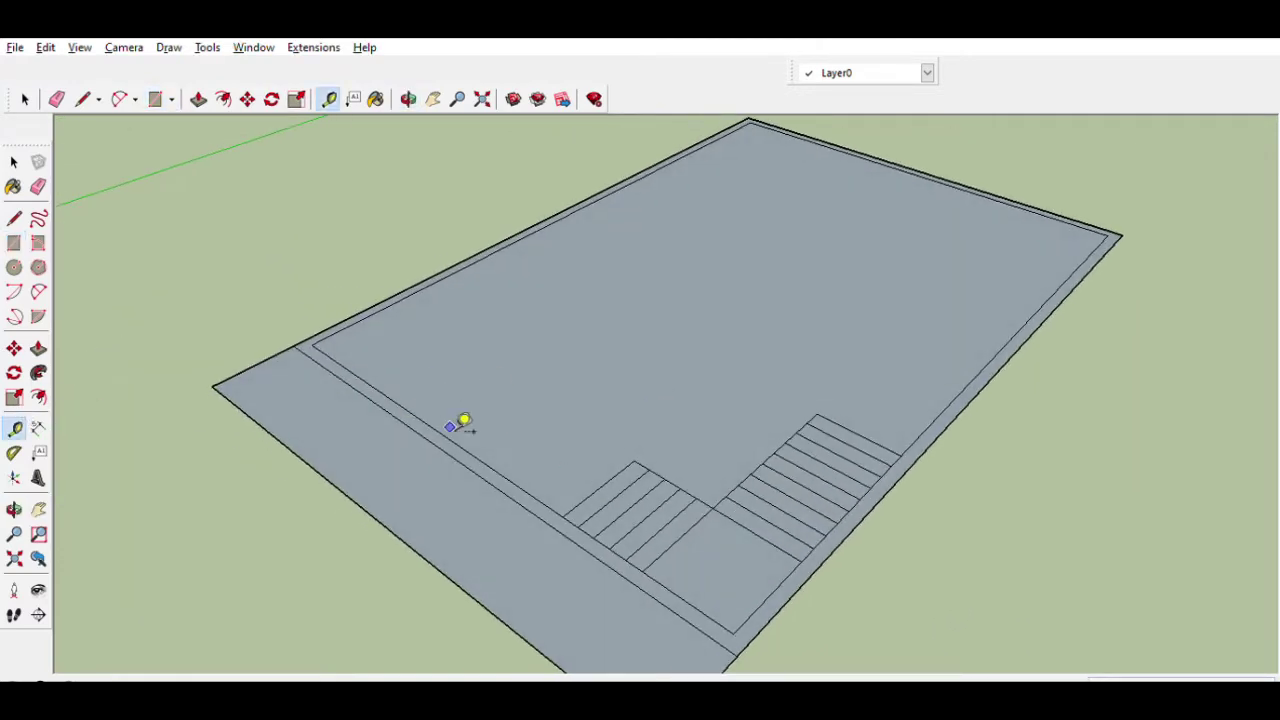
Step: Place a guide and draw thin partition wall rectangles dividing the floor into rooms
left_click(425, 287)
left_click(605, 420)
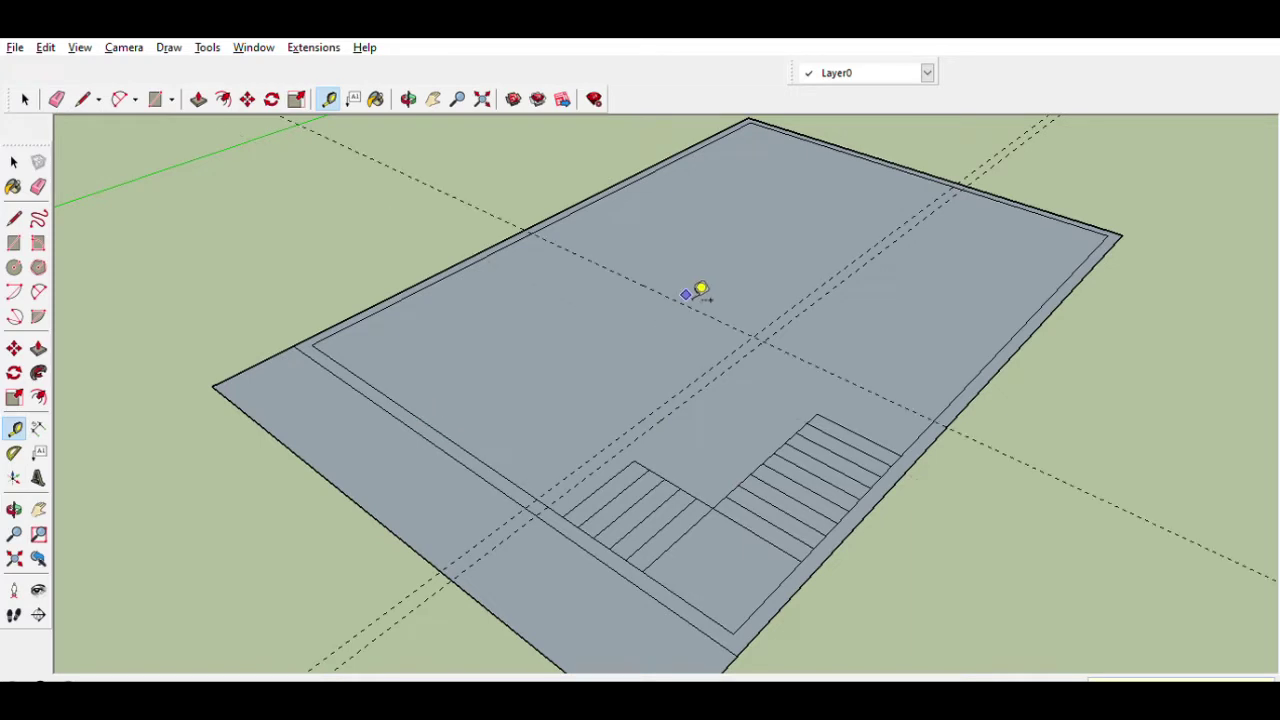
key("r")
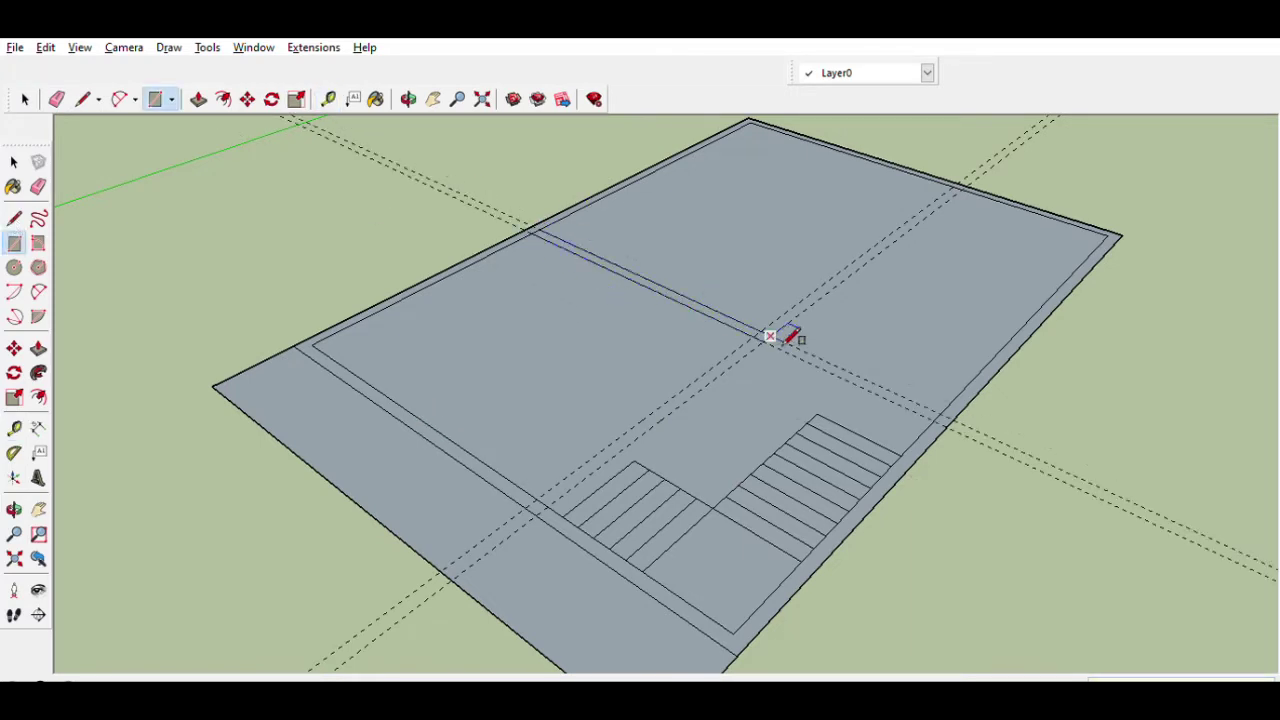
left_click(614, 449)
left_click(763, 342)
middle_click_drag(206, 266, 297, 206)
Step: Erase the stray overlapping edge at the wall intersection
key("e")
scroll(760, 340, "up", 4)
left_click(803, 352)
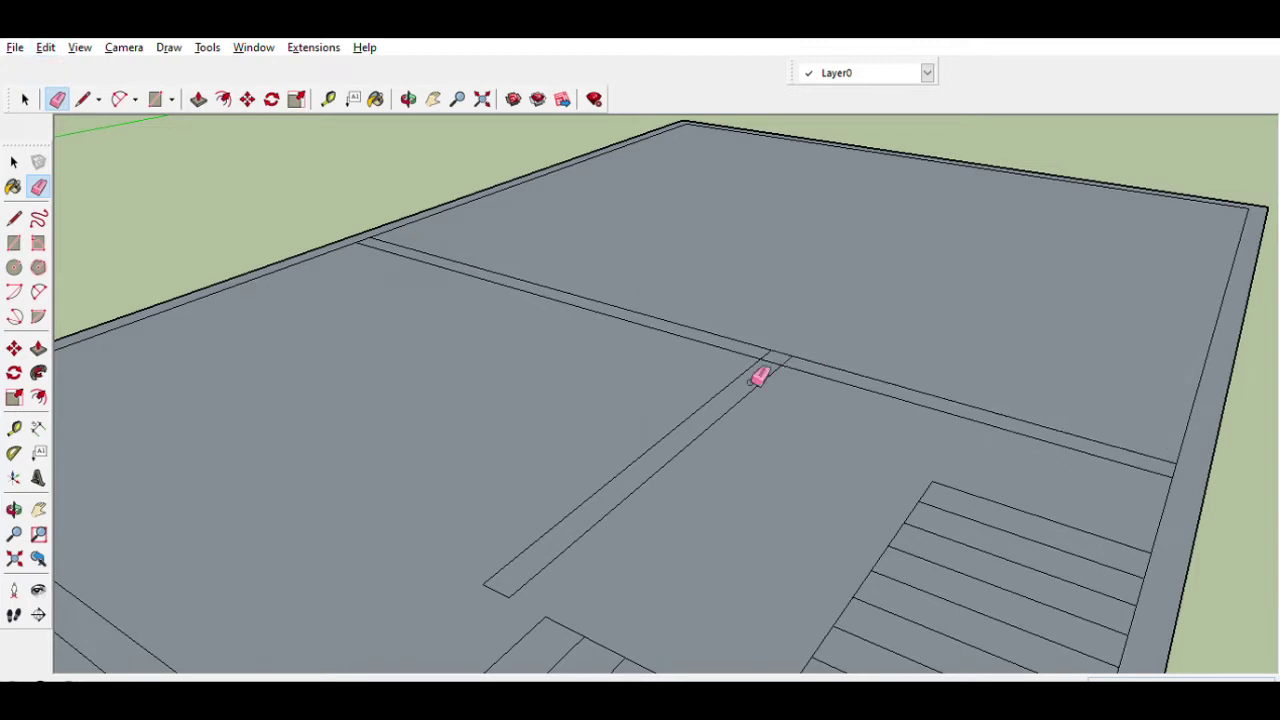
scroll(795, 341, "up", 2)
scroll(614, 326, "down", 3)
scroll(849, 346, "up", 3)
scroll(223, 203, "down", 3)
scroll(320, 276, "up", 3)
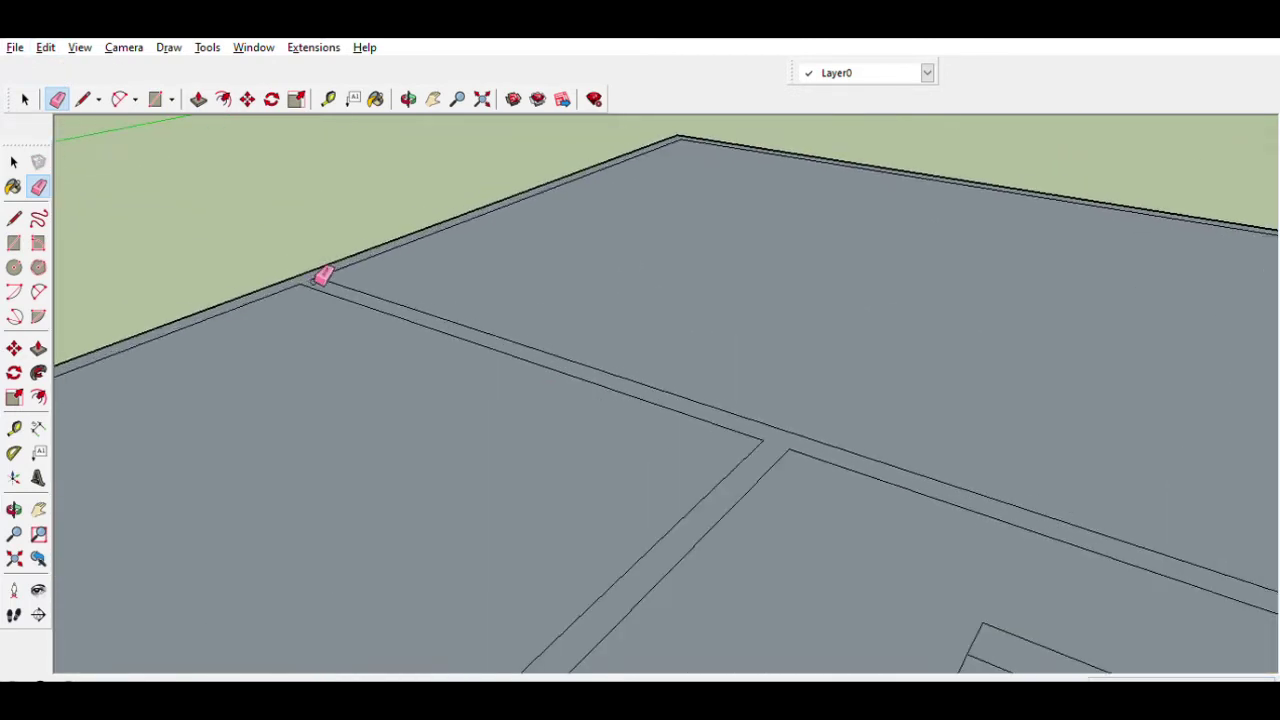
scroll(323, 276, "down", 5)
middle_click_drag(357, 194, 388, 481)
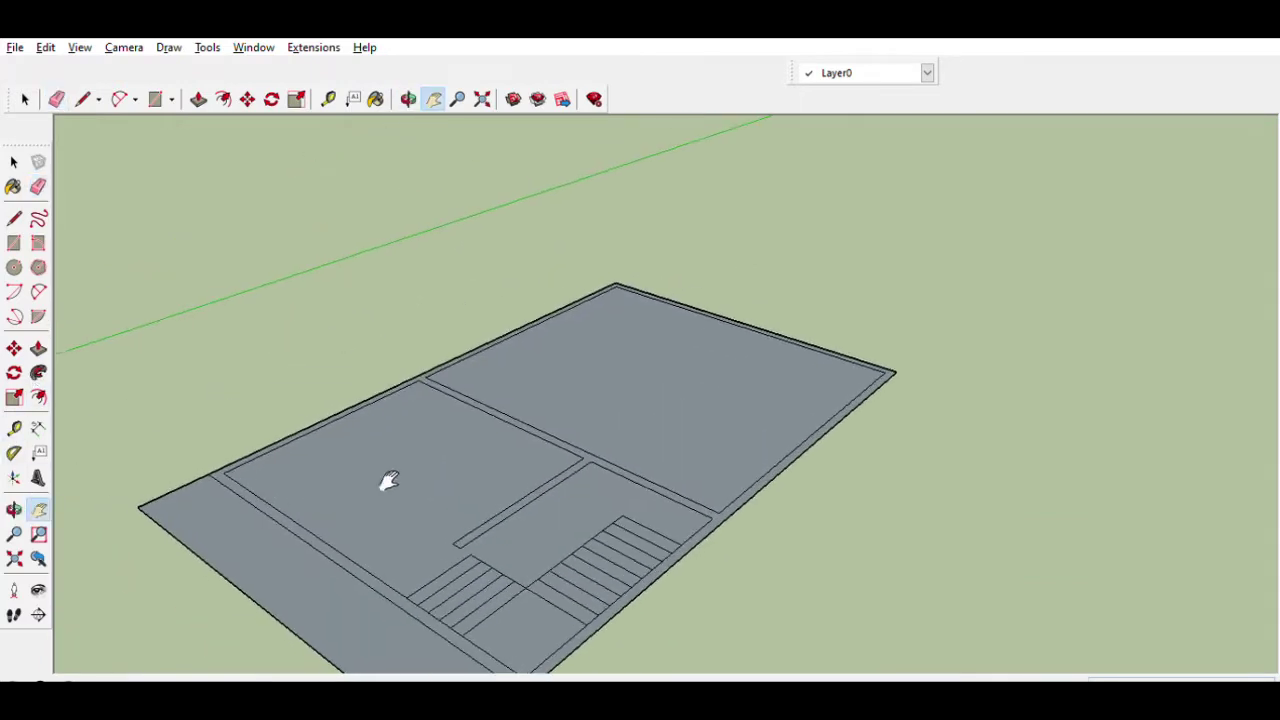
Step: Push/Pull the wall strips up into full-height walls
key("p")
left_click(551, 423)
key("Escape")
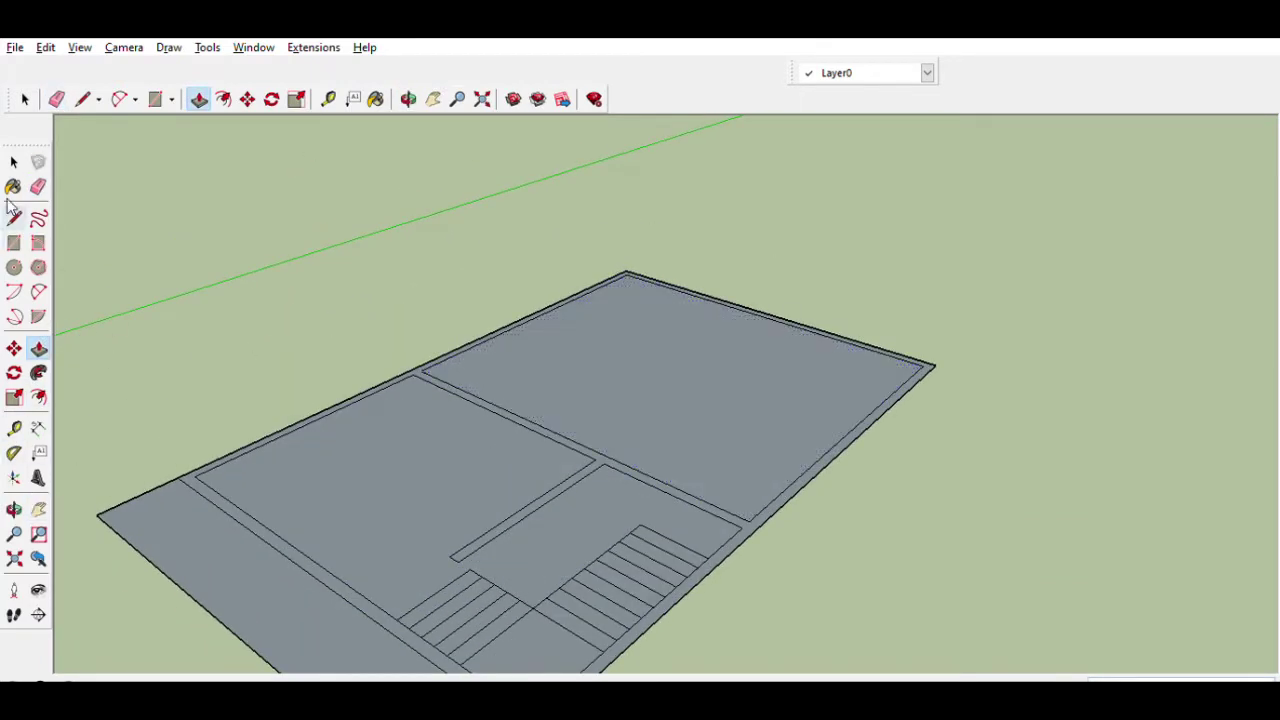
left_click(13, 216)
scroll(199, 476, "up", 2)
scroll(190, 474, "down", 3)
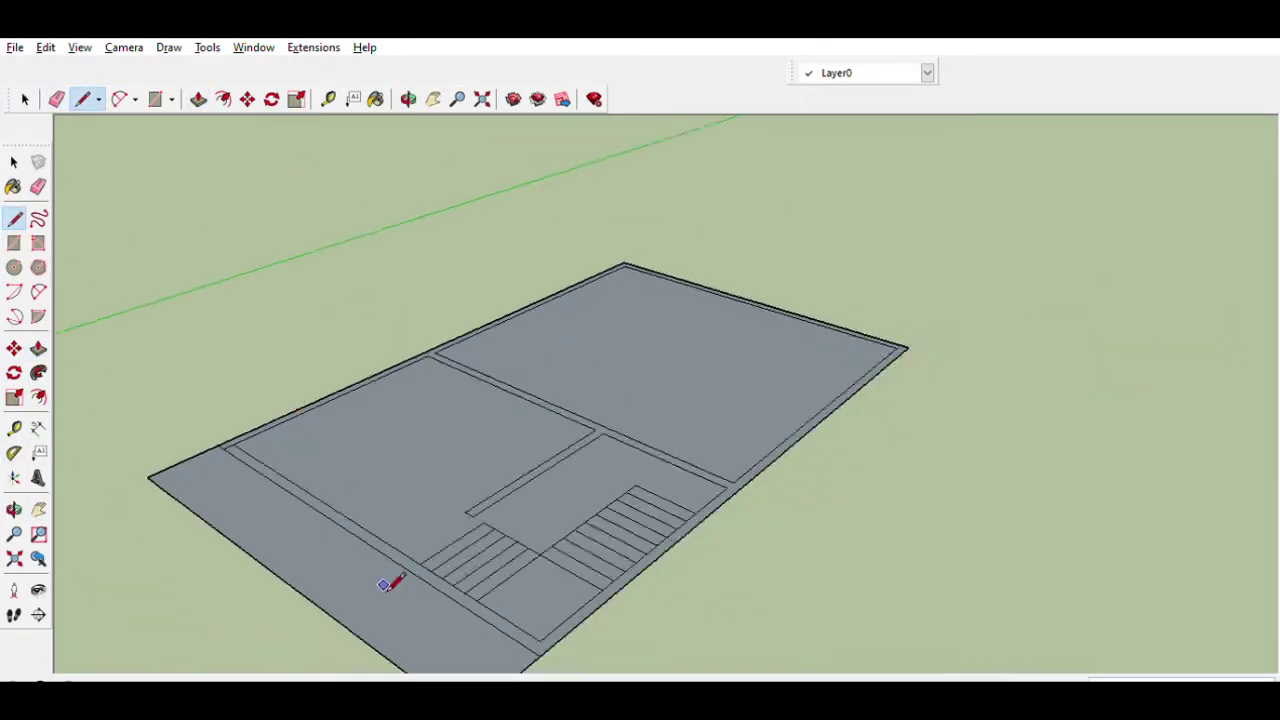
scroll(391, 583, "up", 2)
scroll(434, 563, "down", 2)
key("p")
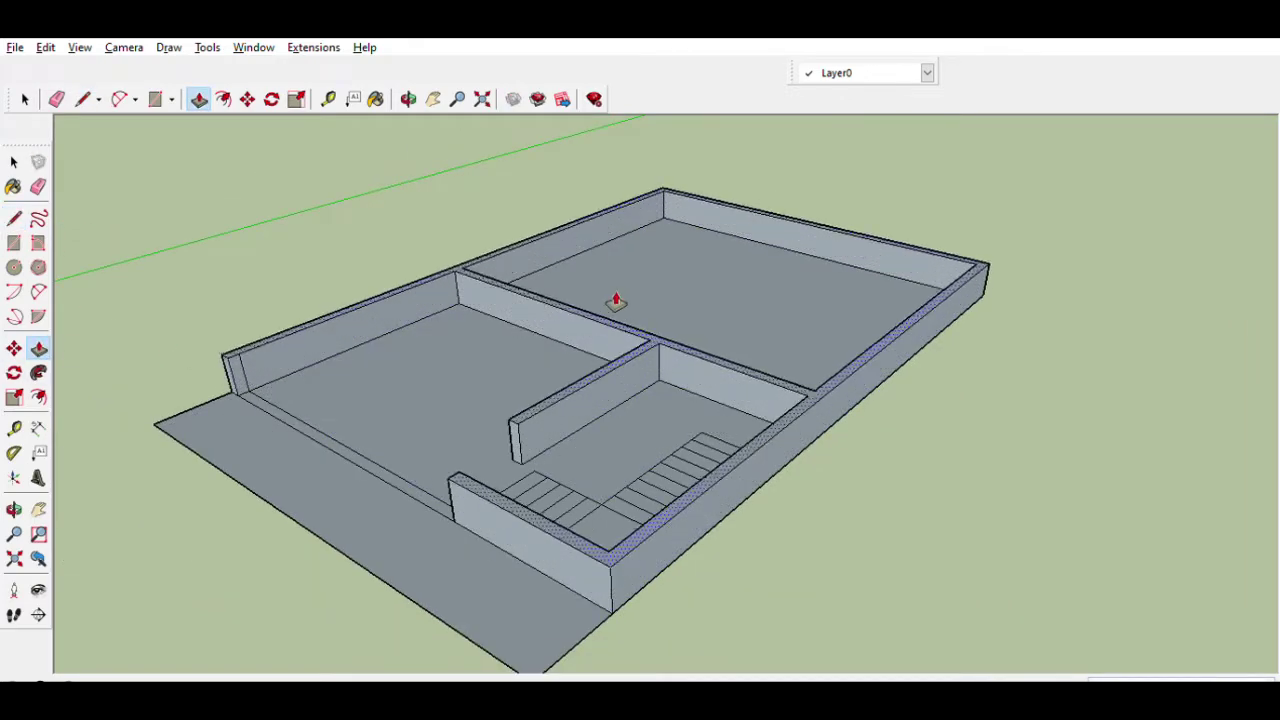
middle_click_drag(620, 294, 646, 397)
scroll(646, 397, "up", 2)
Step: Mark the wall section beside the stairs with a guide and rectangle, and push it back
key("t")
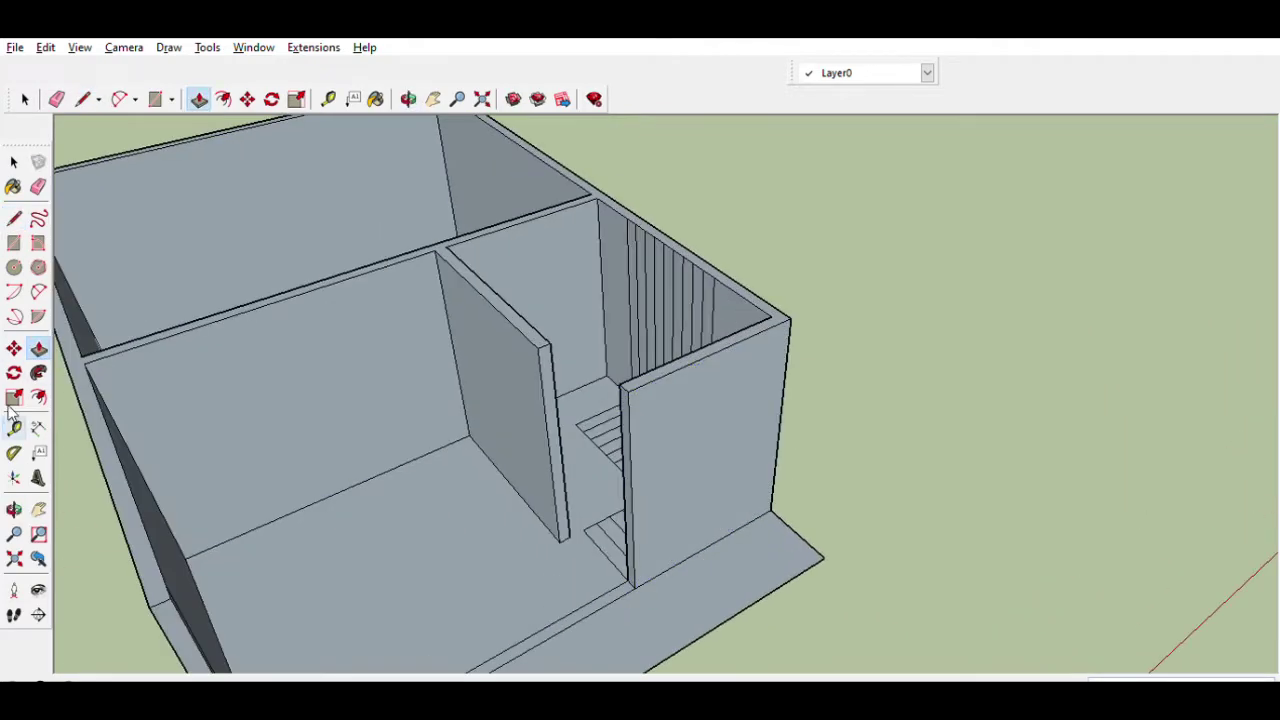
scroll(729, 591, "up", 3)
scroll(749, 557, "up", 2)
scroll(749, 557, "up", 2)
left_click(749, 557)
scroll(740, 520, "down", 4)
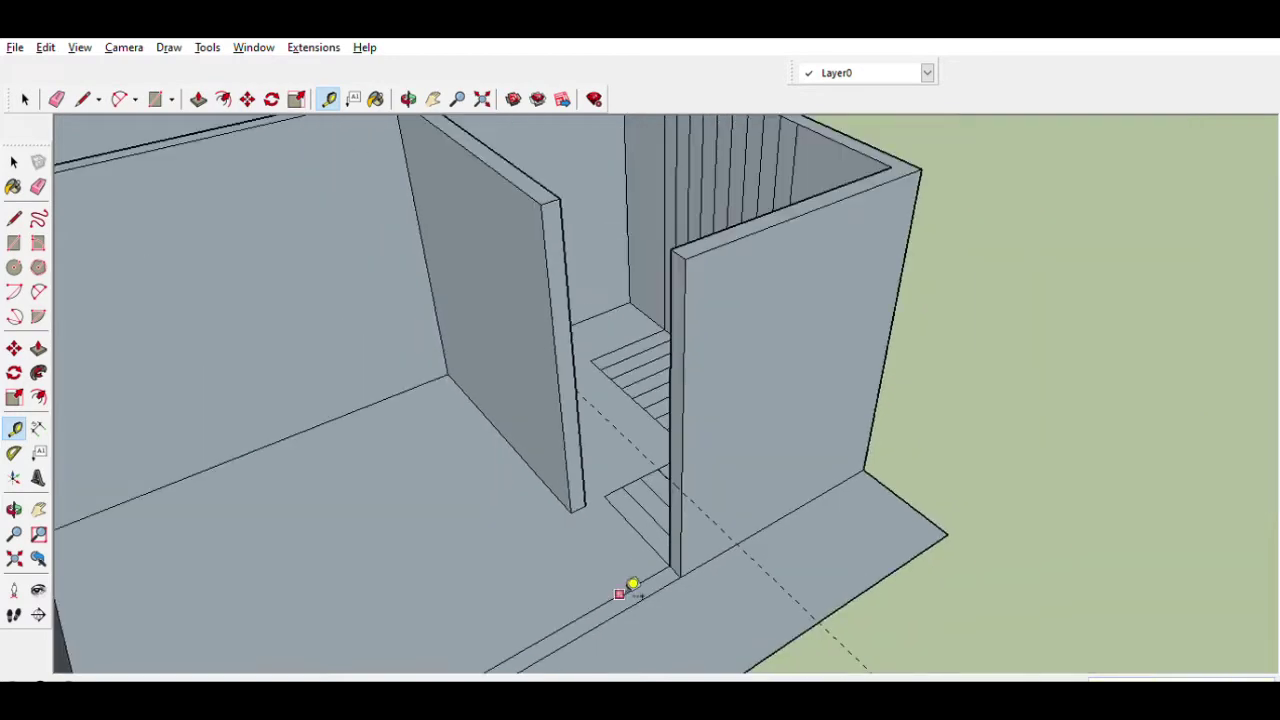
left_click(14, 242)
key("p")
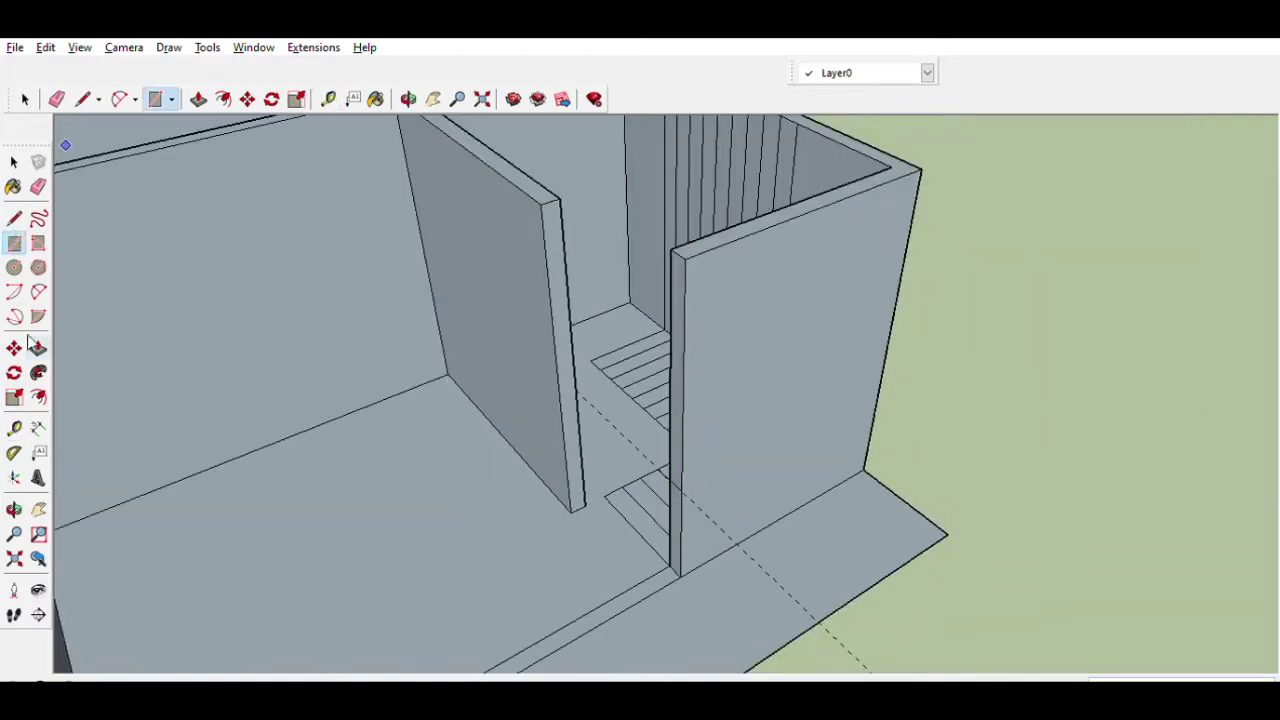
mouse_move(701, 330)
left_mouse_down()
mouse_move(843, 207)
mouse_move(807, 253)
mouse_move(880, 194)
left_mouse_up()
Step: Finish the notch beside the stairs and raise a tread into the first step
middle_click_drag(271, 363, 5, 355)
scroll(671, 437, "up", 2)
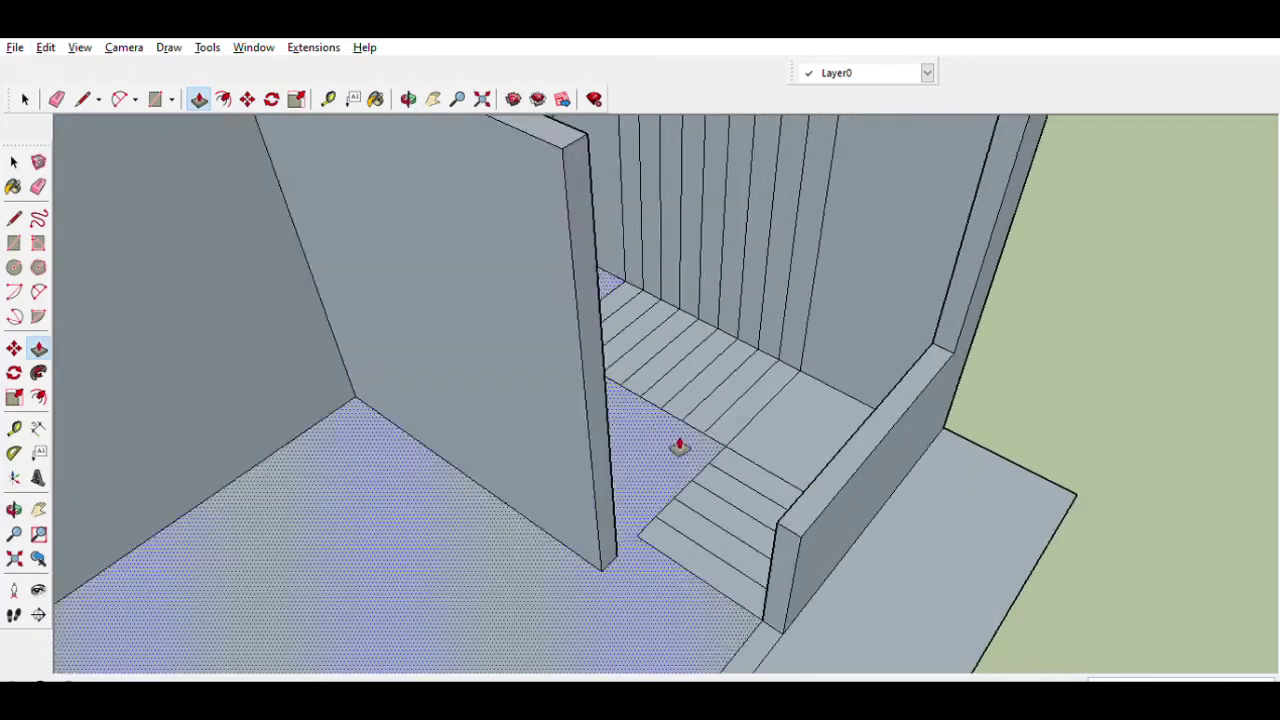
scroll(909, 343, "up", 3)
mouse_move(900, 400)
middle_mouse_down()
mouse_move(920, 398)
mouse_move(826, 366)
middle_mouse_up()
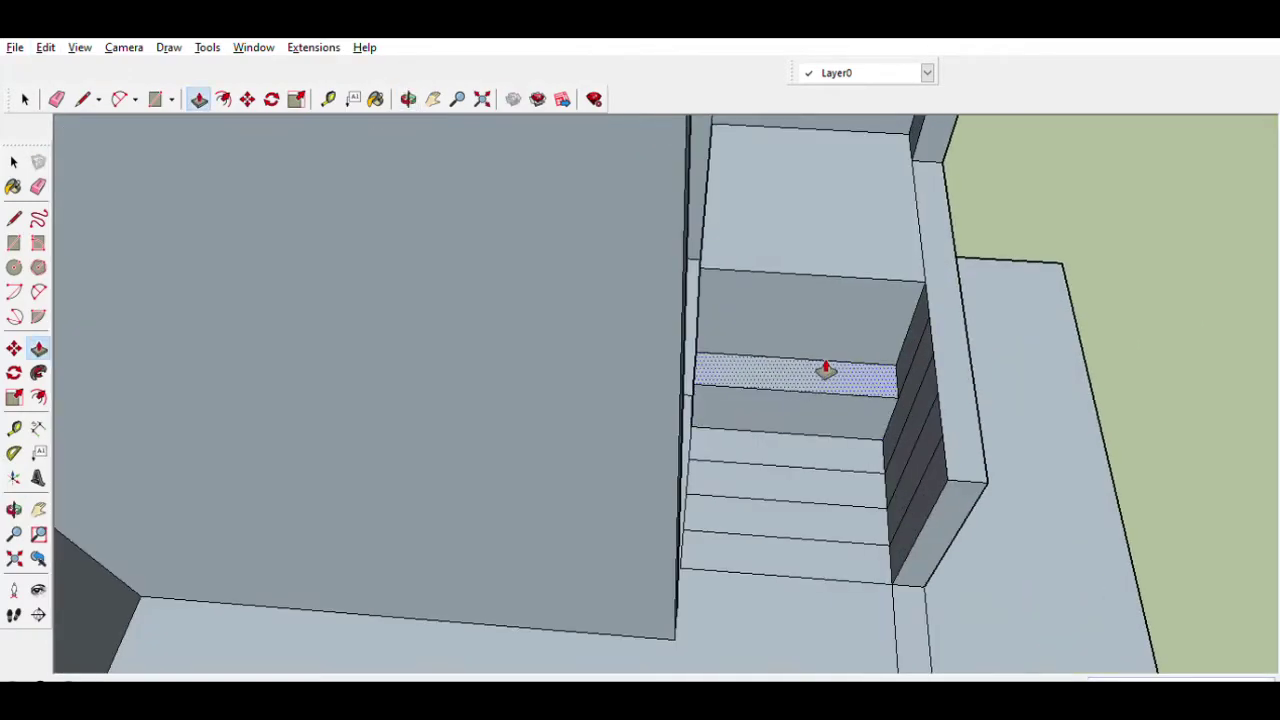
left_click_drag(826, 366, 840, 487)
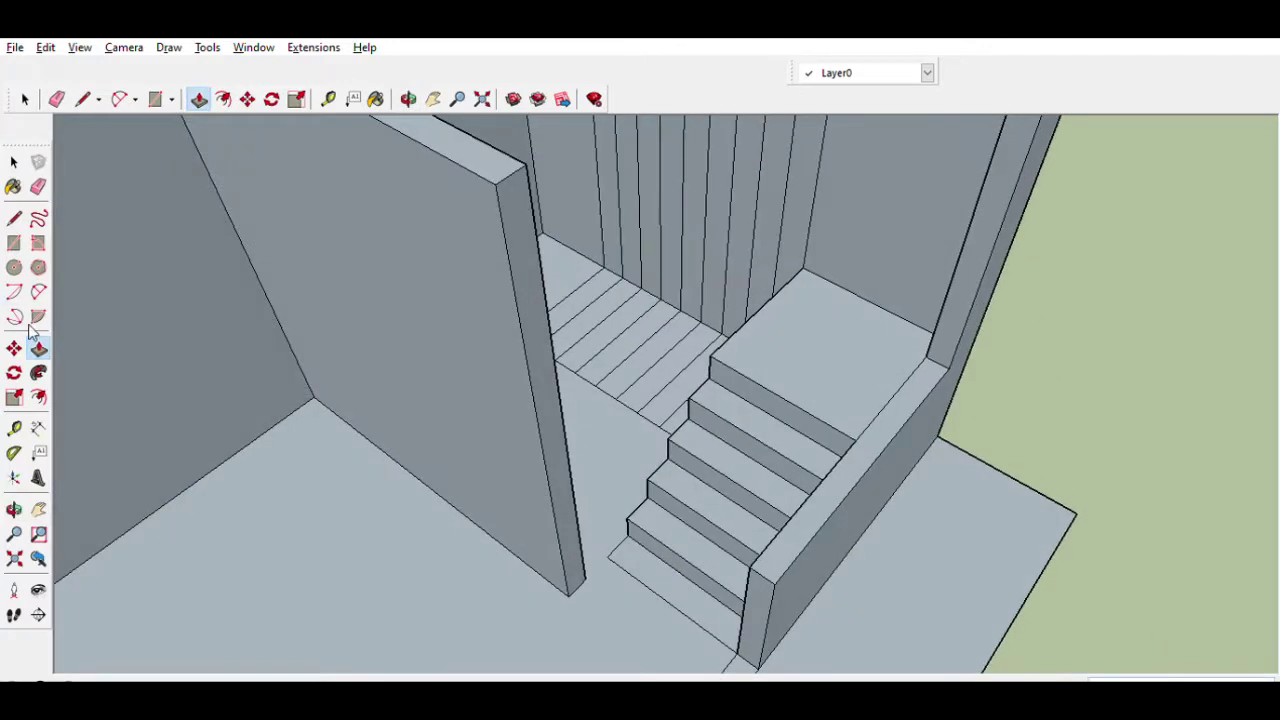
key("e")
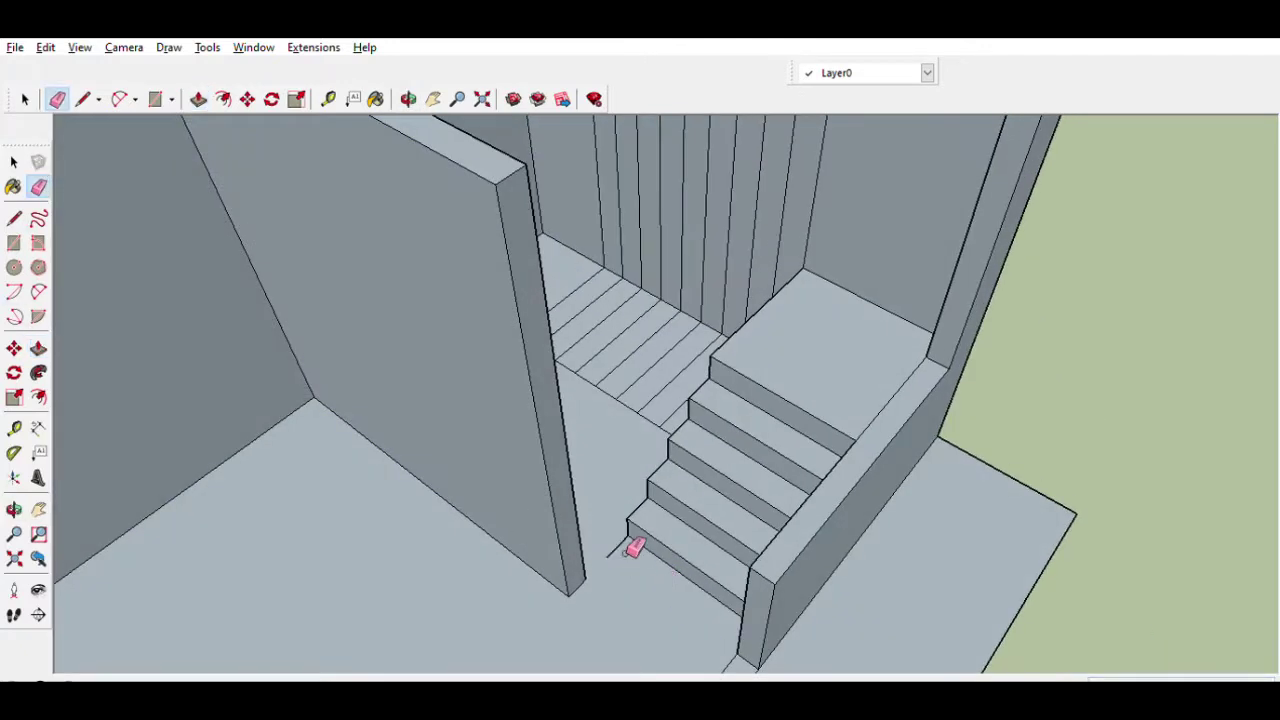
middle_click_drag(643, 563, 857, 666)
scroll(903, 337, "up", 3)
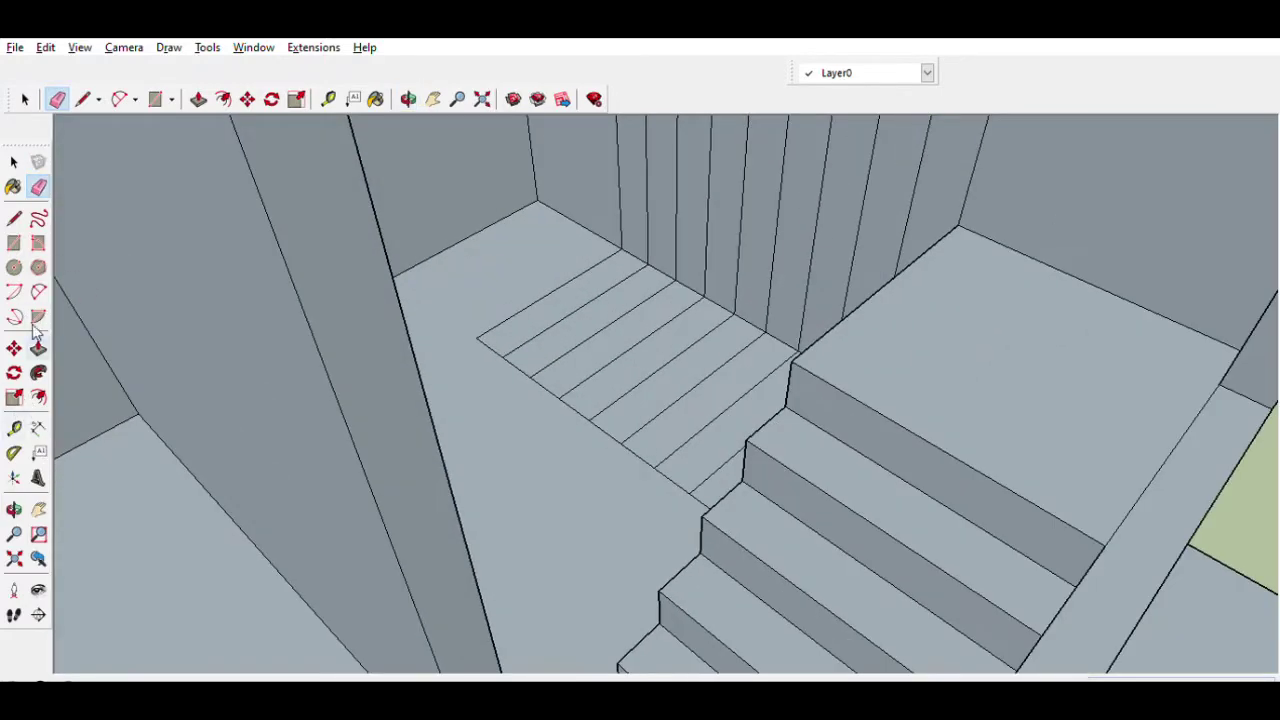
Step: Extrude the stair-side faces into pillars of increasing height
left_click(38, 347)
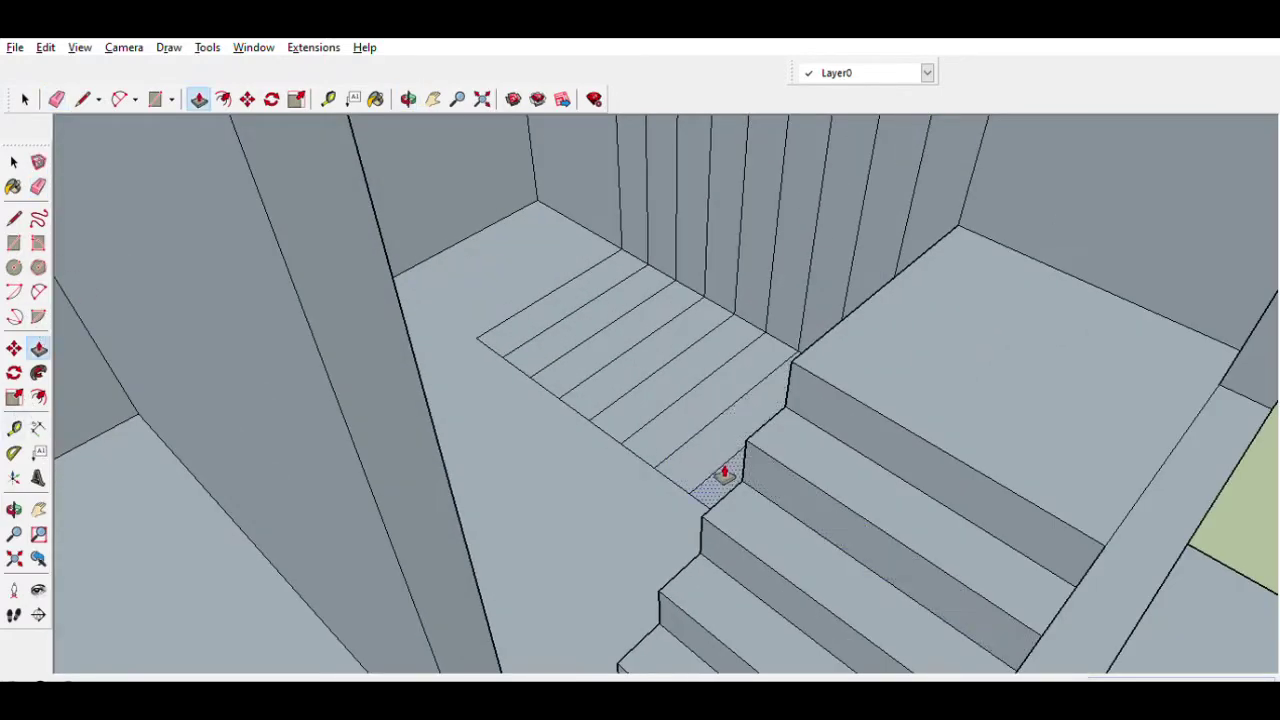
left_click_drag(720, 474, 889, 409)
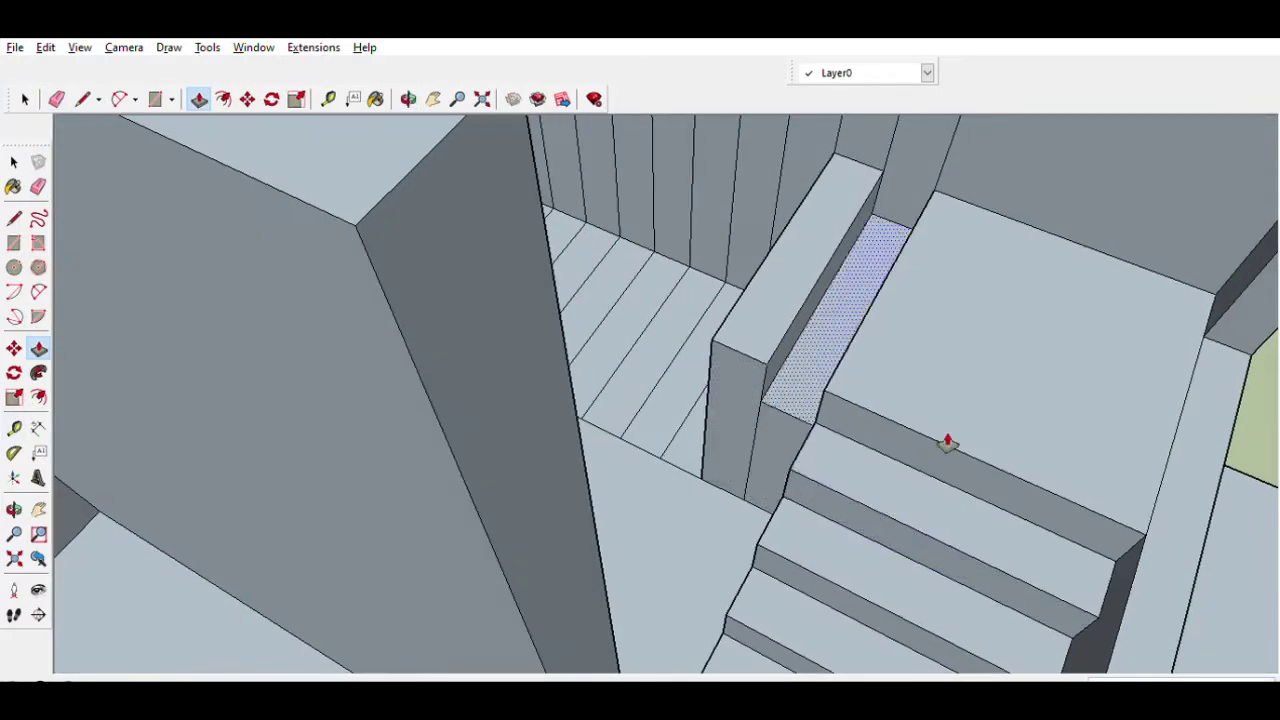
left_click_drag(947, 443, 801, 250)
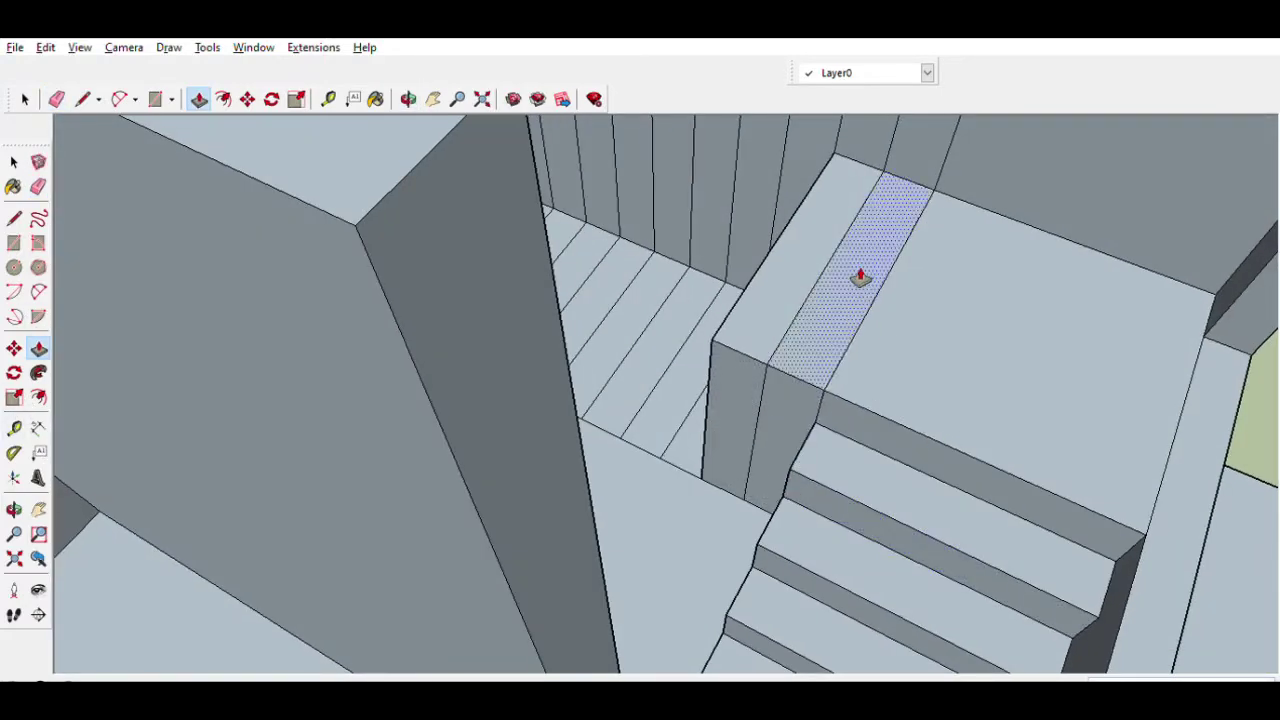
left_click_drag(801, 250, 791, 204)
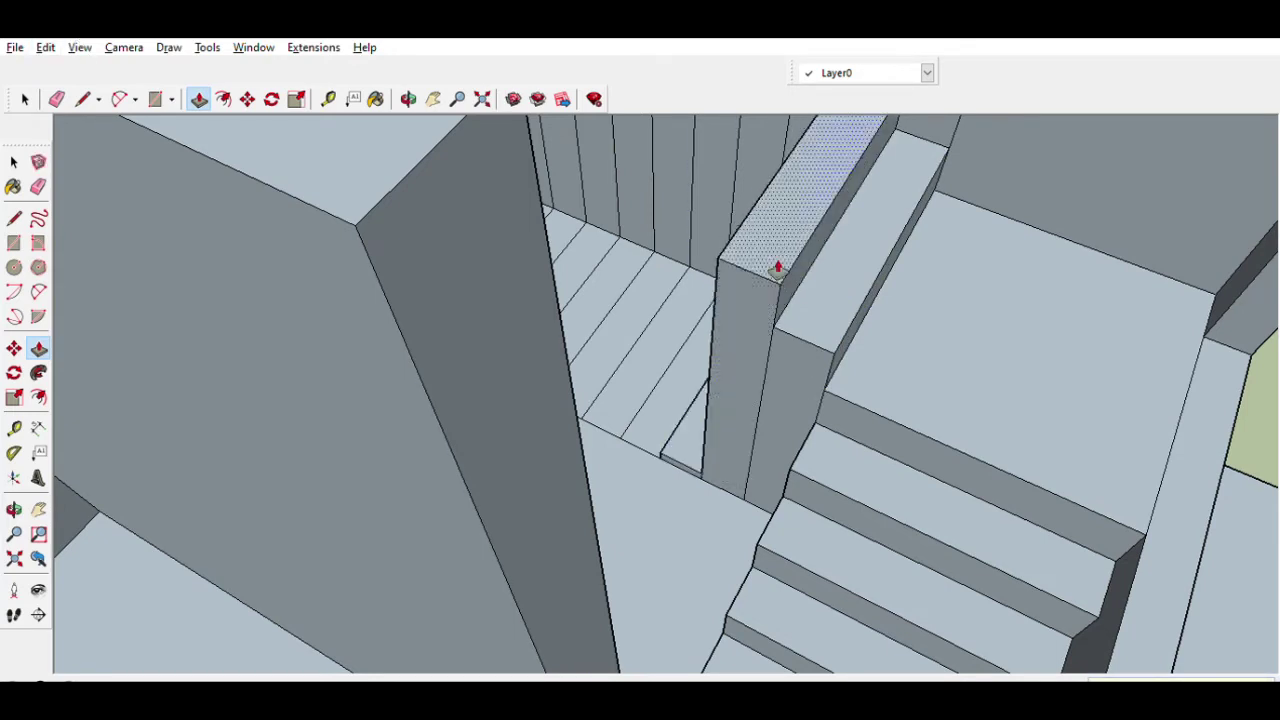
left_click_drag(777, 266, 729, 157)
left_click_drag(655, 425, 680, 149)
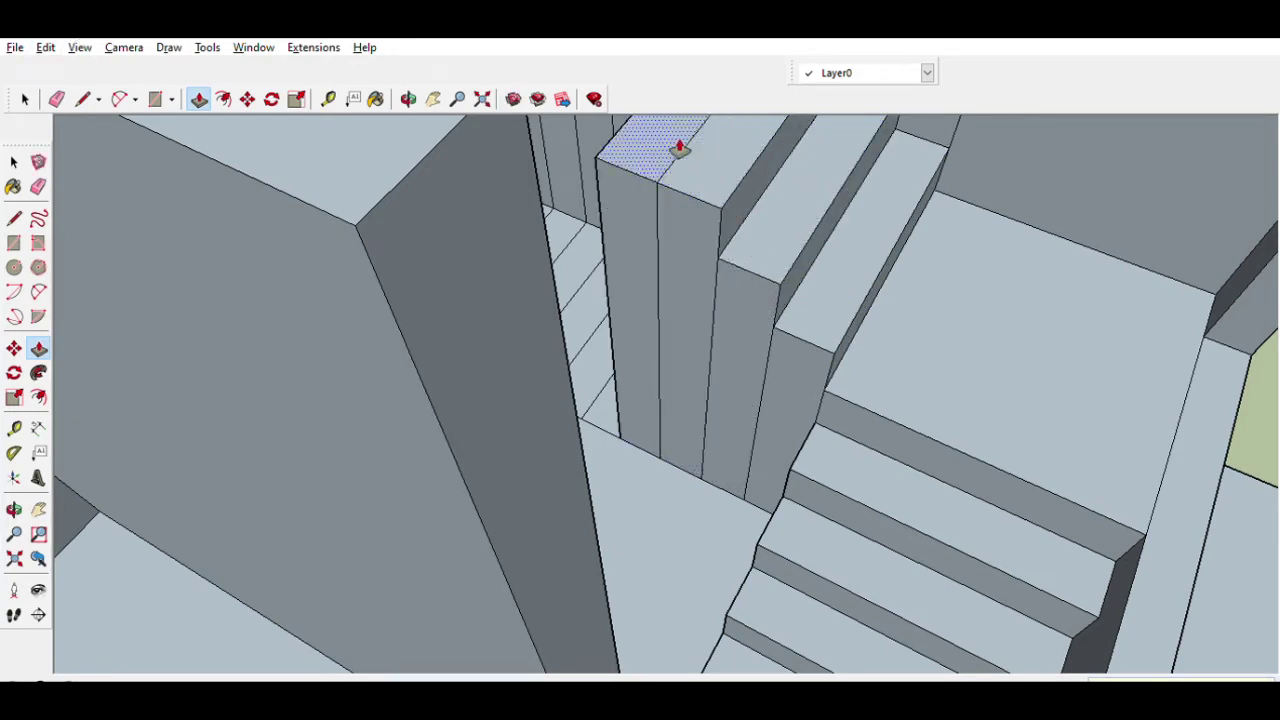
middle_click_drag(680, 137, 637, 289)
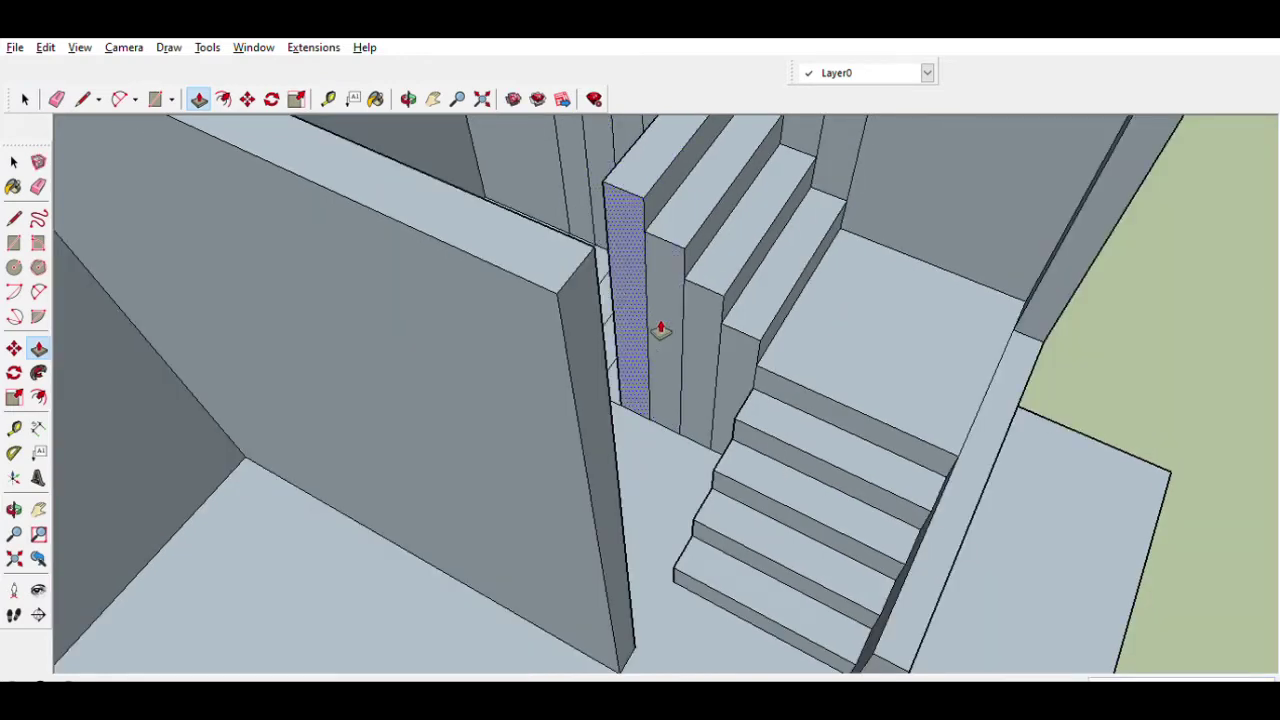
mouse_move(620, 123)
middle_mouse_down()
mouse_move(716, 530)
mouse_move(330, 293)
middle_mouse_up()
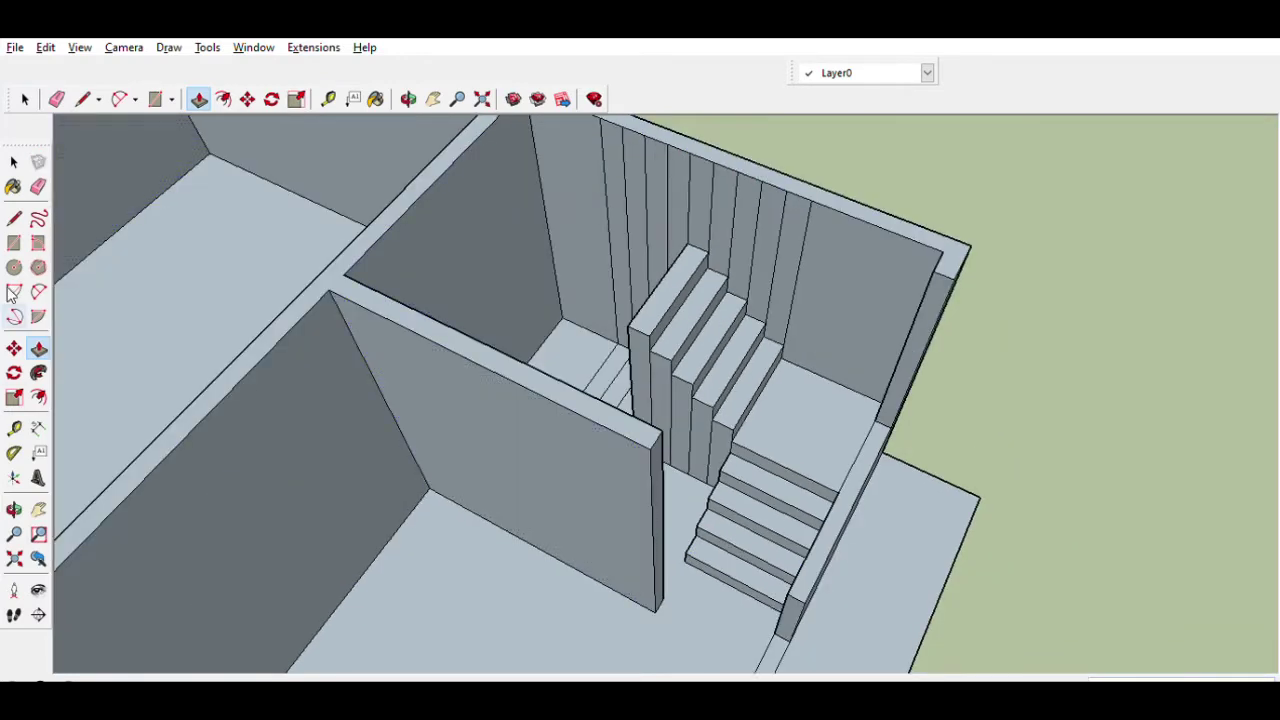
Step: Lower the front partition and raise further columns as taller steps up to the wall top
key("l")
key("p")
left_click_drag(470, 350, 466, 443)
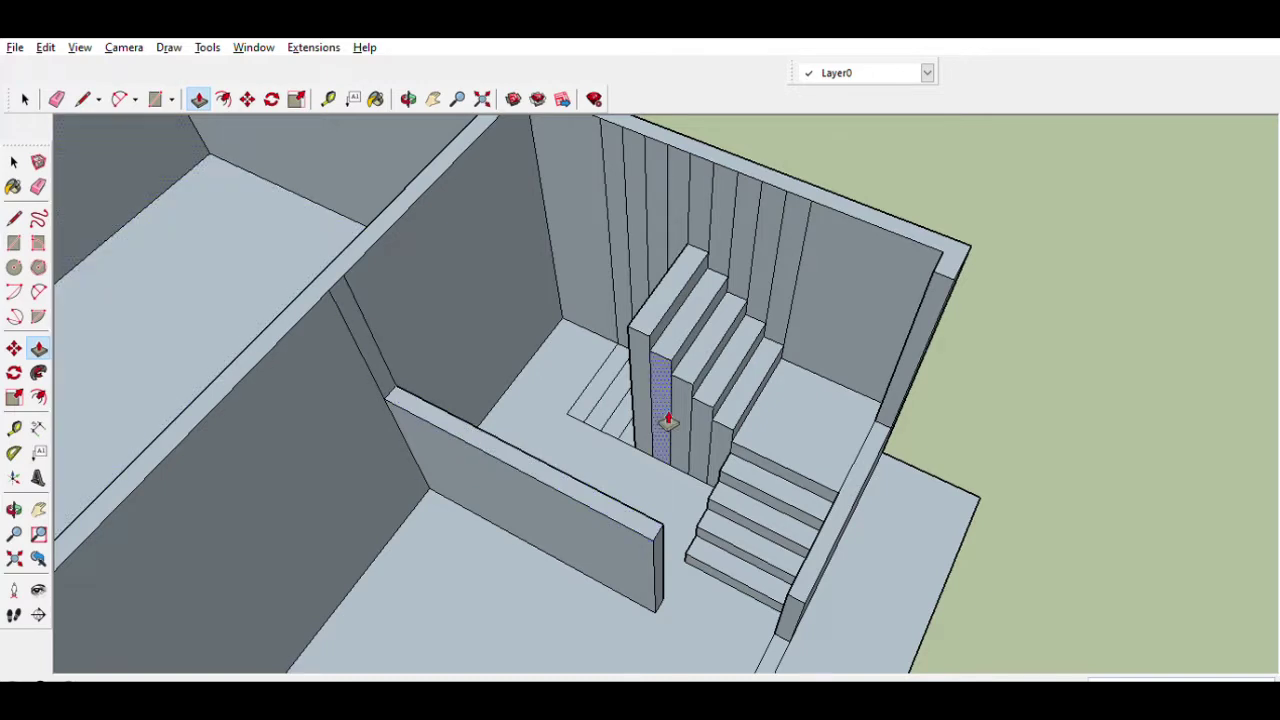
left_click_drag(663, 320, 665, 250)
left_click_drag(628, 414, 655, 215)
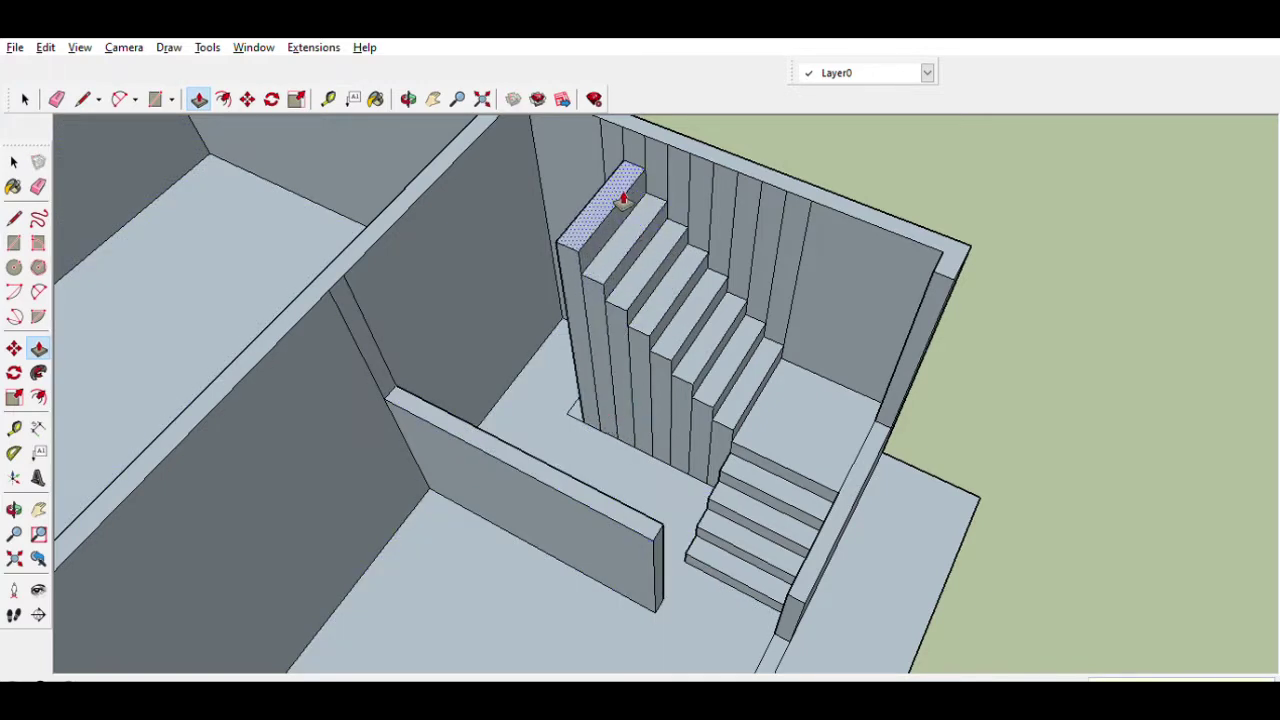
left_click_drag(590, 412, 608, 178)
mouse_move(614, 157)
middle_mouse_down()
mouse_move(614, 223)
mouse_move(569, 189)
mouse_move(527, 300)
middle_mouse_up()
left_click_drag(527, 300, 443, 286)
middle_click_drag(443, 286, 534, 171)
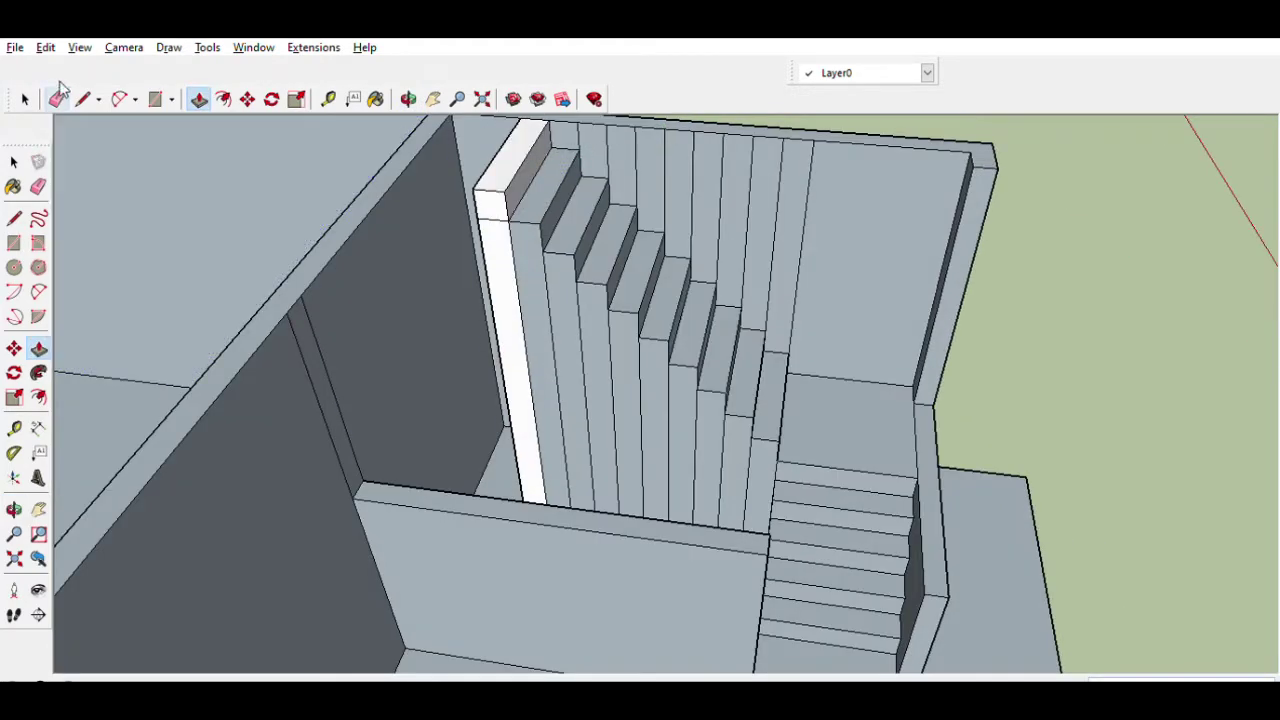
Step: Erase the vertical seam edges between the stair pillars to merge them into one block
left_click(57, 99)
left_click_drag(543, 160, 771, 171)
mouse_move(521, 226)
left_mouse_down()
mouse_move(634, 371)
mouse_move(760, 480)
left_mouse_up()
mouse_move(760, 480)
middle_mouse_down()
mouse_move(820, 503)
mouse_move(663, 380)
middle_mouse_up()
scroll(811, 480, "up", 3)
scroll(800, 488, "down", 3)
scroll(463, 397, "up", 2)
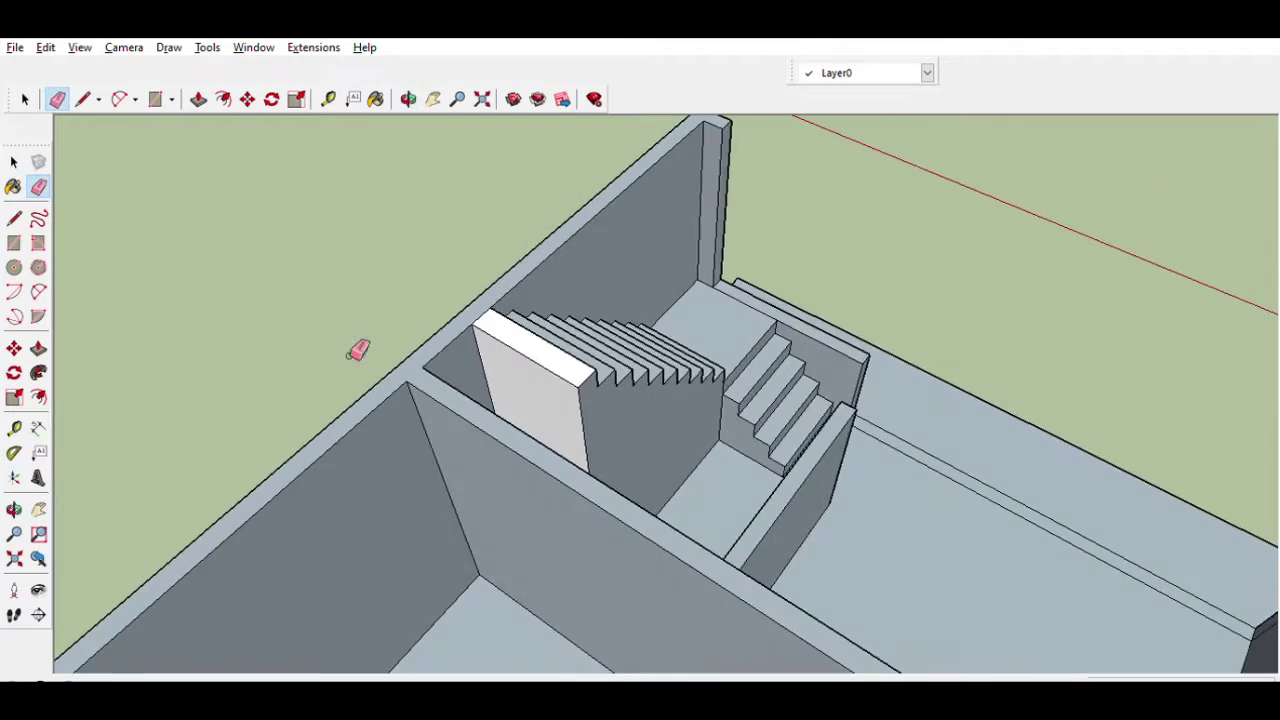
Step: Orbit out to view the whole building with its completed two-flight staircase
key("o")
mouse_move(457, 349)
left_mouse_down()
mouse_move(487, 365)
mouse_move(500, 271)
left_mouse_up()
key("e")
scroll(500, 271, "down", 3)
mouse_move(534, 563)
middle_mouse_down()
mouse_move(400, 389)
mouse_move(687, 273)
mouse_move(614, 357)
mouse_move(614, 391)
mouse_move(600, 334)
mouse_move(578, 315)
mouse_move(634, 351)
mouse_move(603, 294)
middle_mouse_up()
scroll(606, 320, "down", 2)
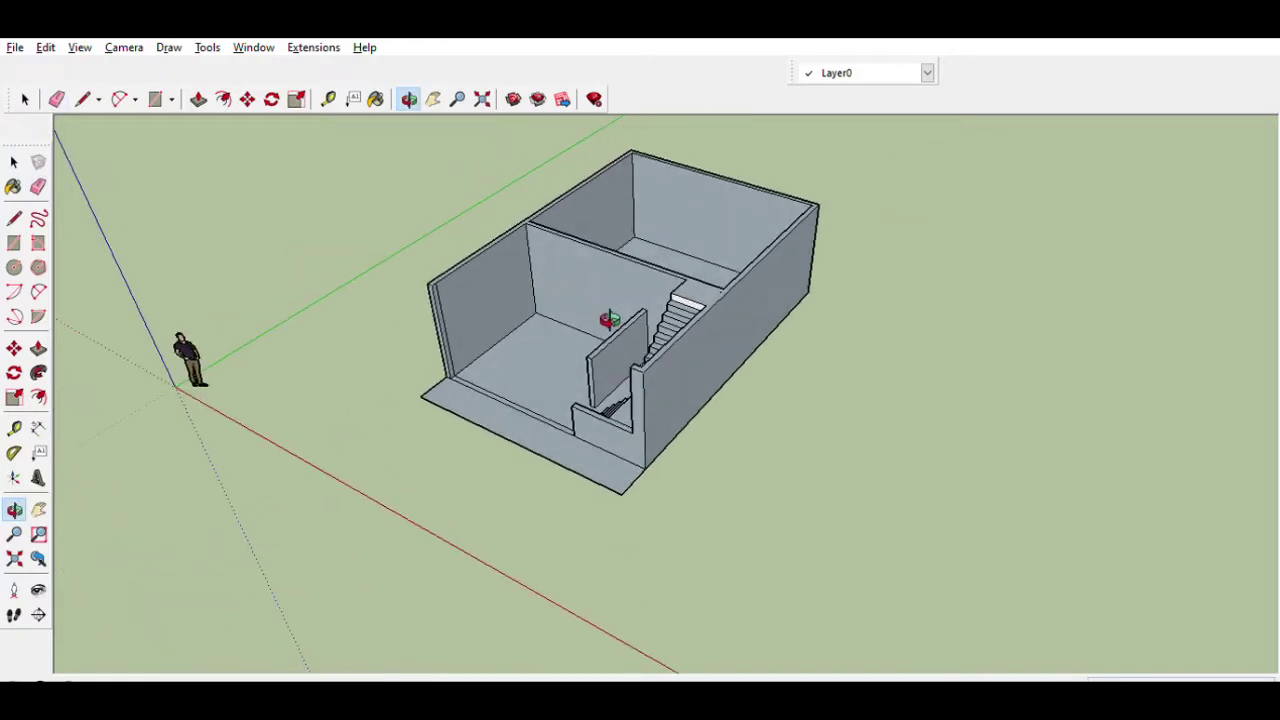
scroll(598, 303, "up", 2)
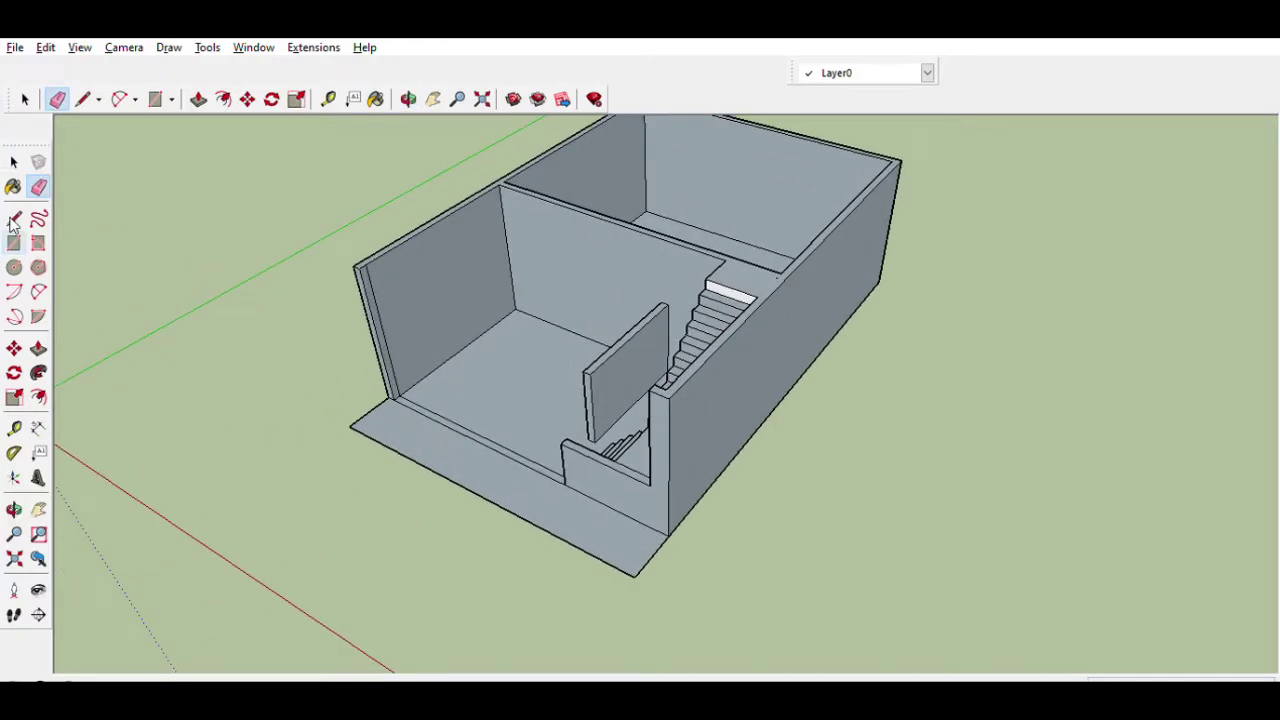
left_click(14, 428)
scroll(620, 160, "up", 3)
left_click(611, 170)
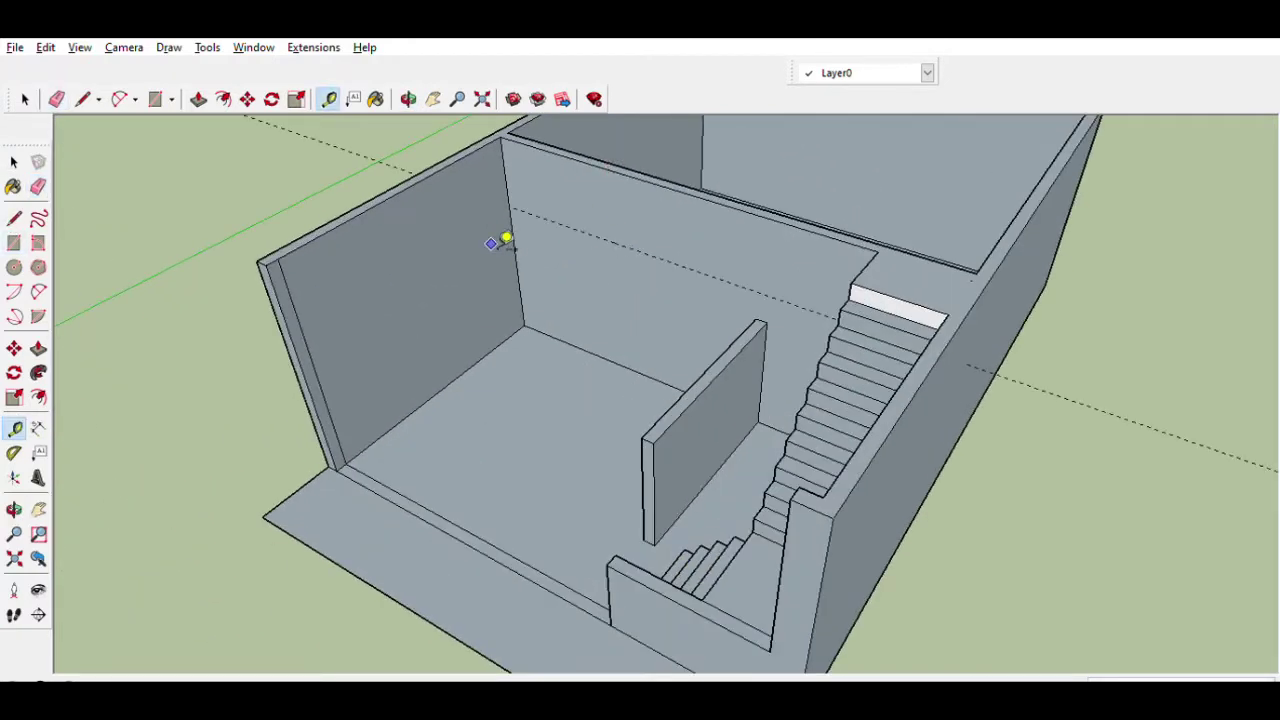
Step: Cut a doorway through the interior wall using a guide, a door rectangle and Push/Pull
left_click(651, 324)
key("r")
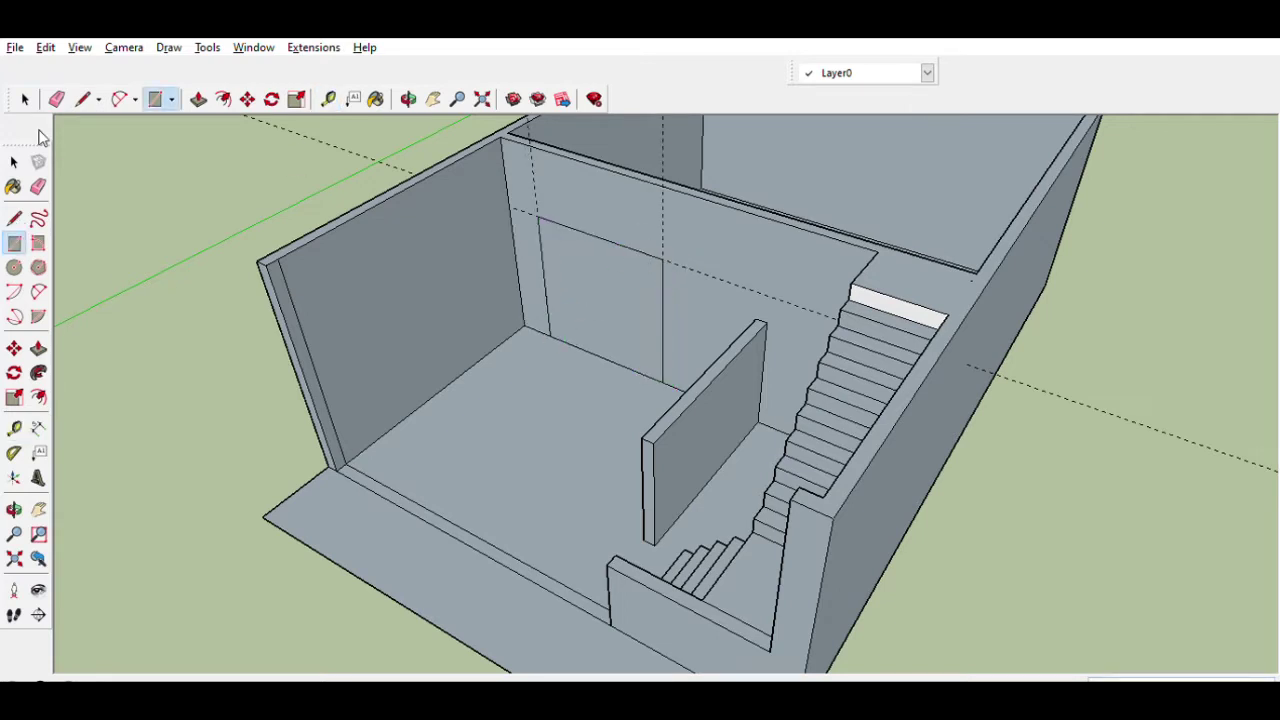
key("p")
scroll(608, 323, "down", 3)
double_click(654, 243)
scroll(908, 323, "down", 3)
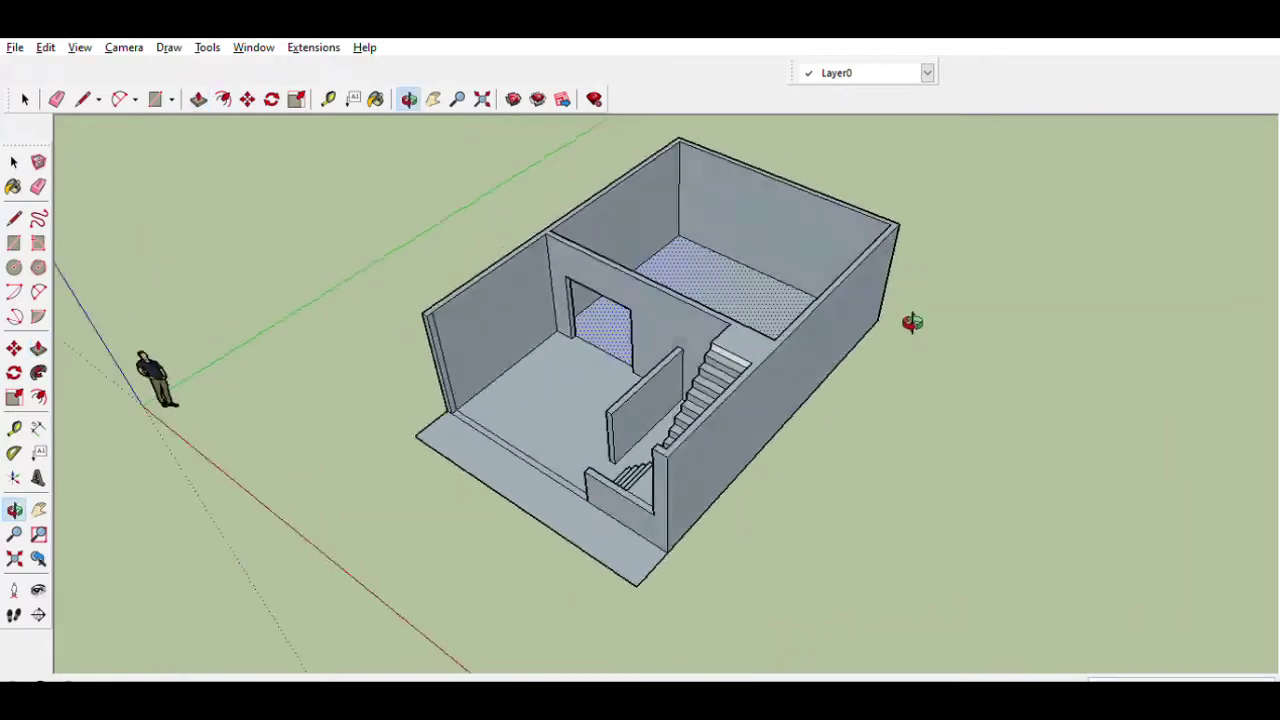
middle_click_drag(908, 323, 403, 465)
scroll(403, 465, "up", 3)
middle_click_drag(571, 351, 654, 306)
scroll(654, 306, "down", 3)
mouse_move(654, 257)
middle_mouse_down()
mouse_move(773, 304)
mouse_move(700, 400)
middle_mouse_up()
Step: Open the house group for editing and erase the seam line along the front wall's base
key("space")
left_click(651, 297)
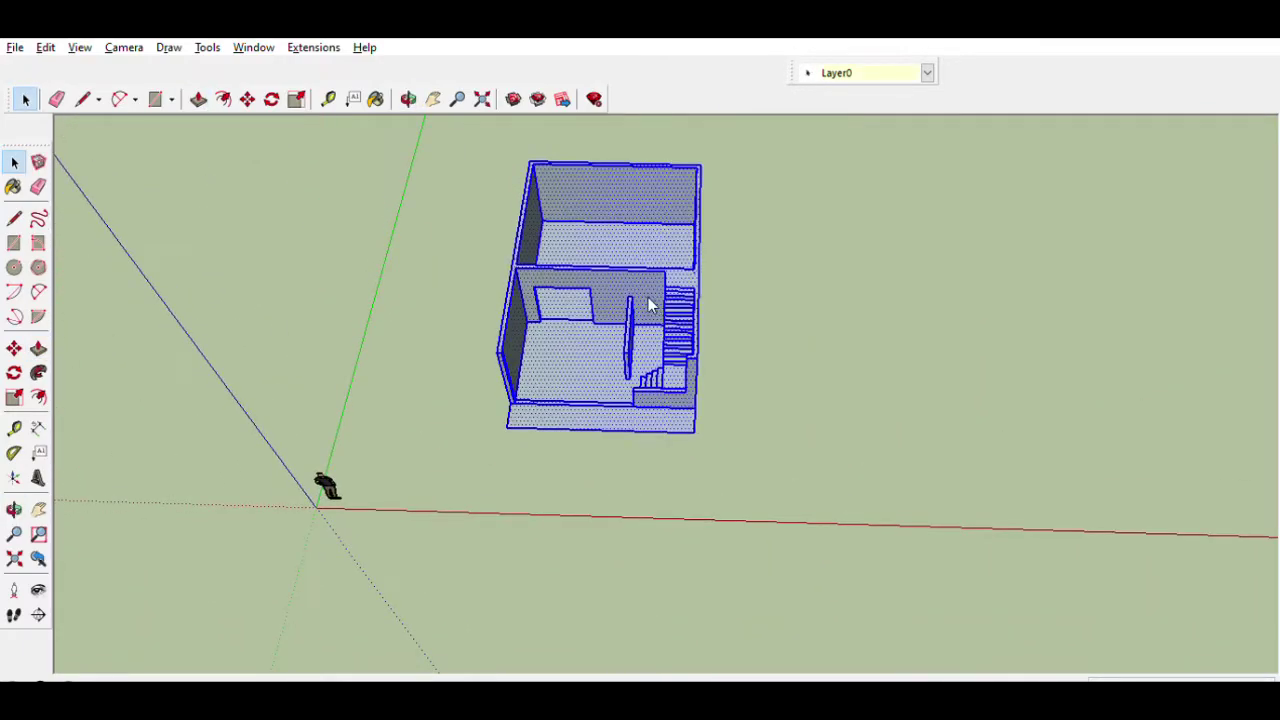
middle_click_drag(651, 297, 489, 373)
double_click(569, 295)
scroll(480, 280, "up", 5)
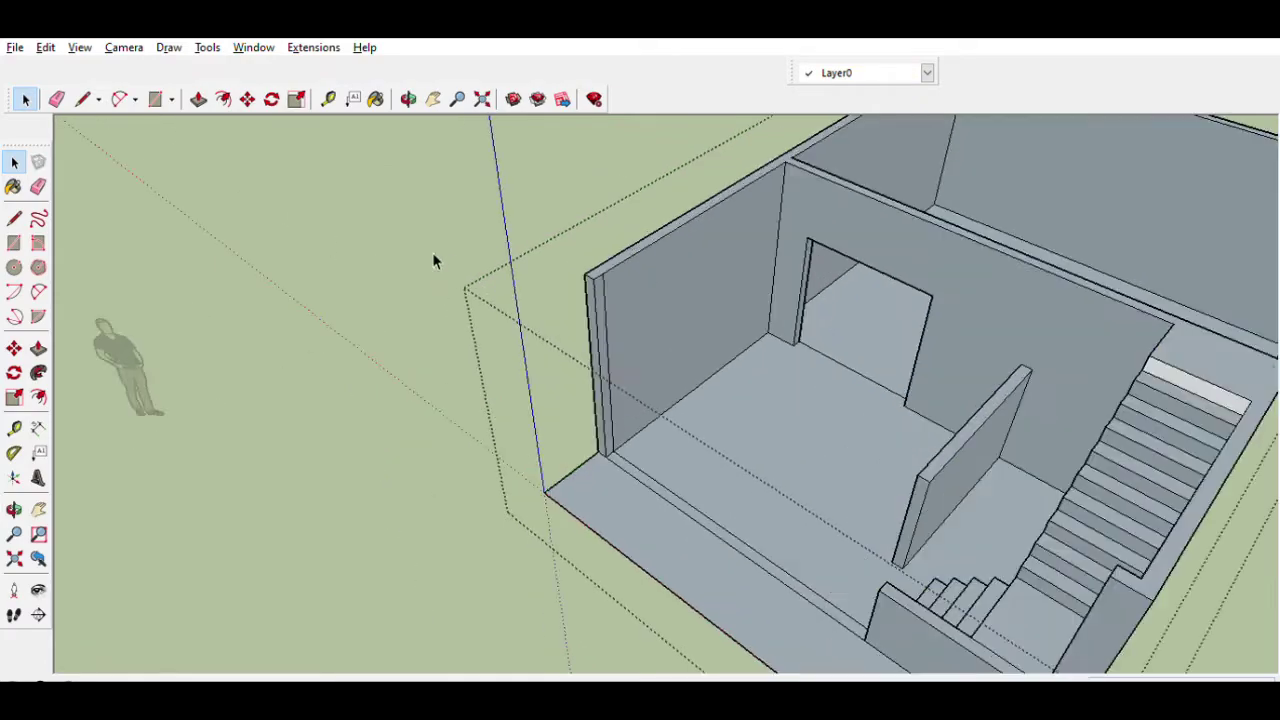
key("e")
mouse_move(623, 320)
middle_mouse_down()
mouse_move(694, 457)
mouse_move(899, 362)
mouse_move(757, 429)
mouse_move(923, 471)
mouse_move(771, 443)
middle_mouse_up()
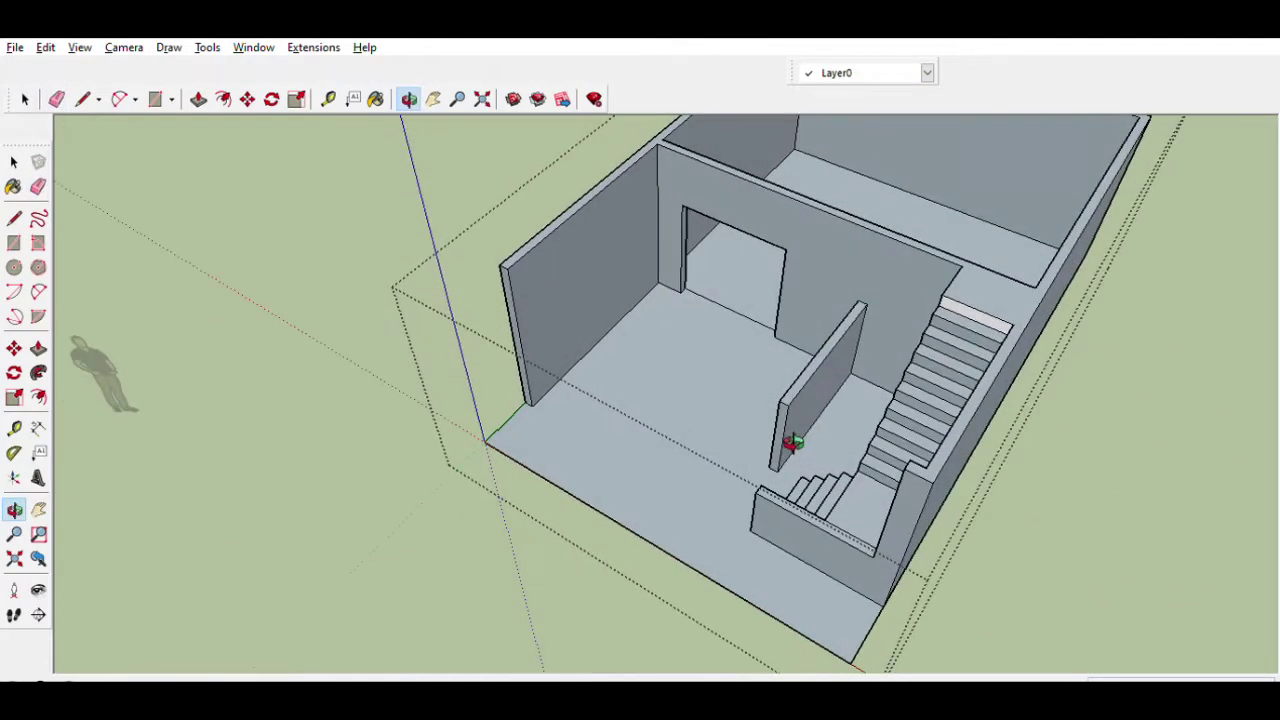
scroll(325, 362, "up", 5)
Step: Push/Pull the partition wall out toward the stairs into a solid block
key("p")
left_click_drag(830, 360, 989, 340)
middle_click_drag(989, 340, 826, 280)
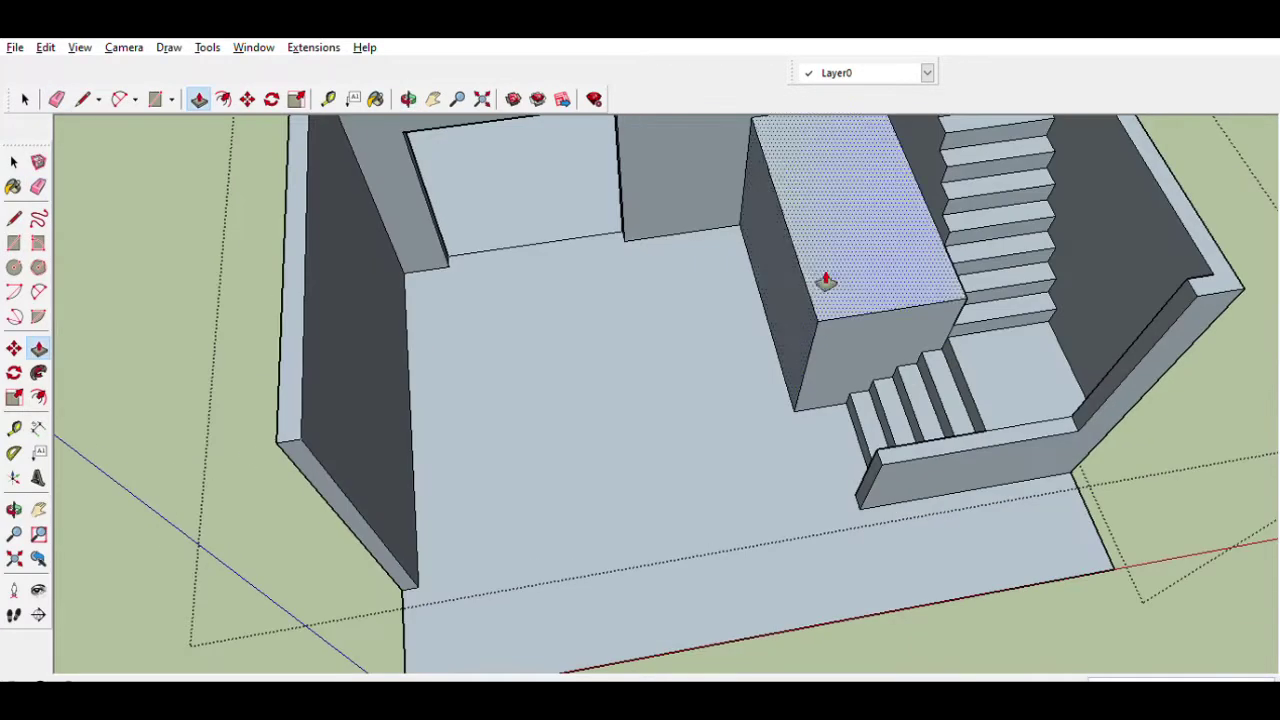
left_click(20, 428)
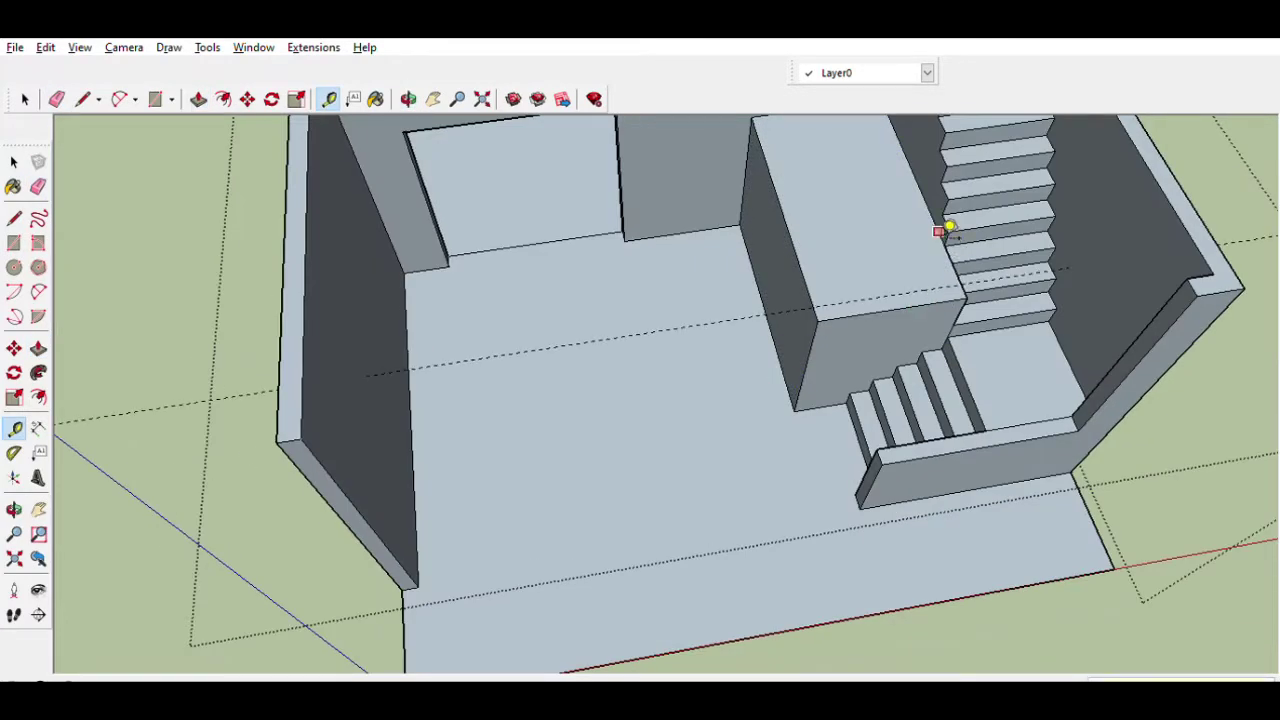
Step: Draw a rectangle on the block's top and push it down, leaving a thin wall
left_click(14, 242)
left_click(820, 318)
scroll(840, 250, "down", 3)
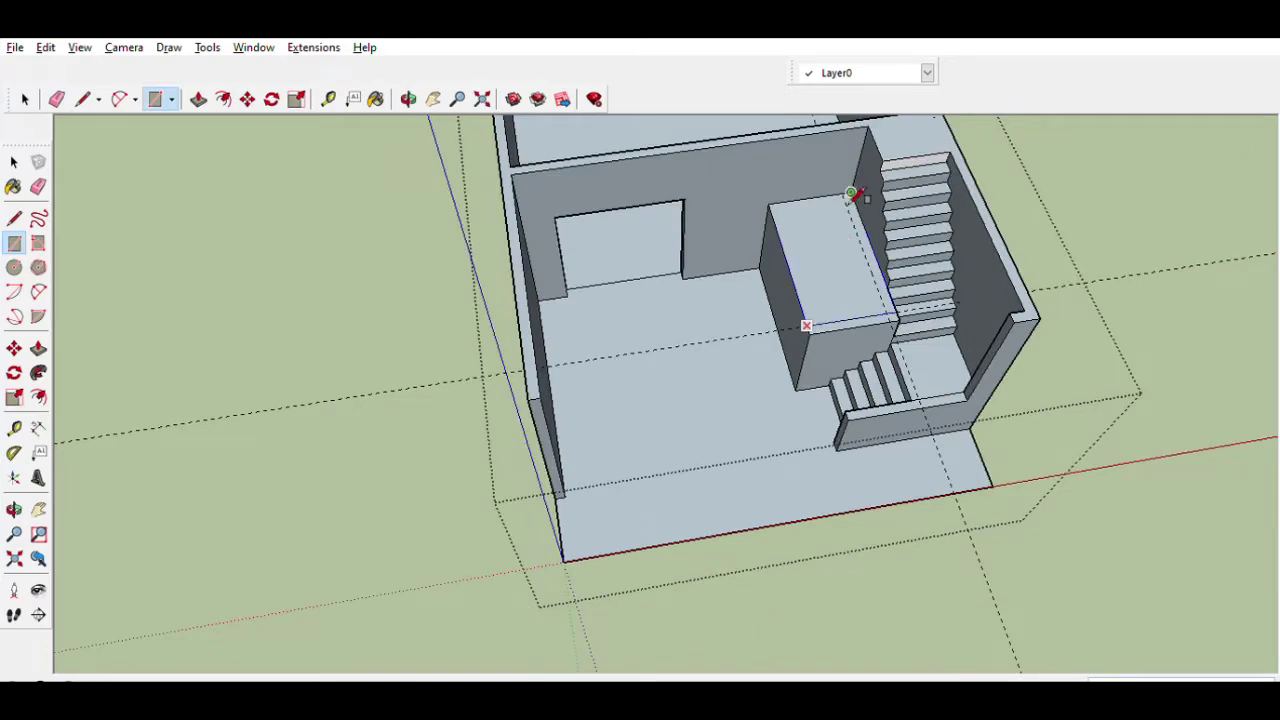
scroll(855, 192, "up", 5)
key("p")
double_click(657, 323)
key("e")
Step: Raise the thin wall to full height alongside the upper flight of stairs
middle_click_drag(552, 391, 360, 246)
scroll(360, 246, "up", 2)
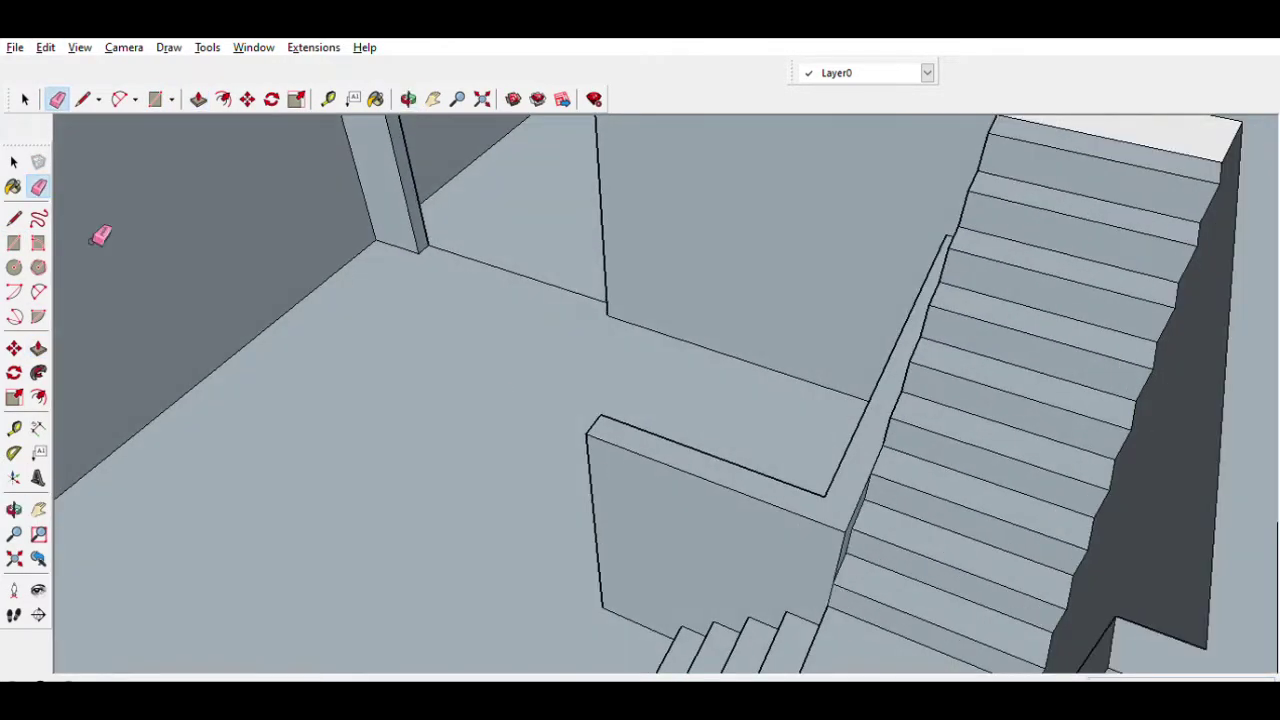
key("l")
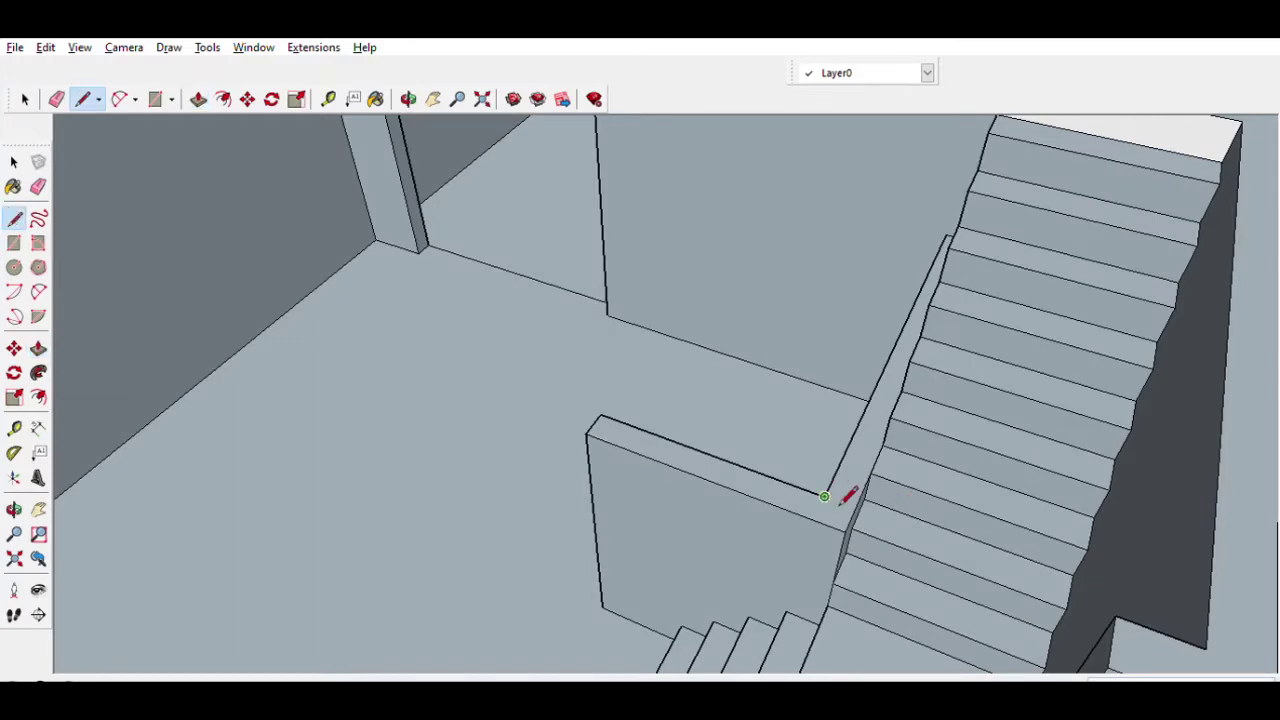
left_click(38, 347)
left_click(912, 330)
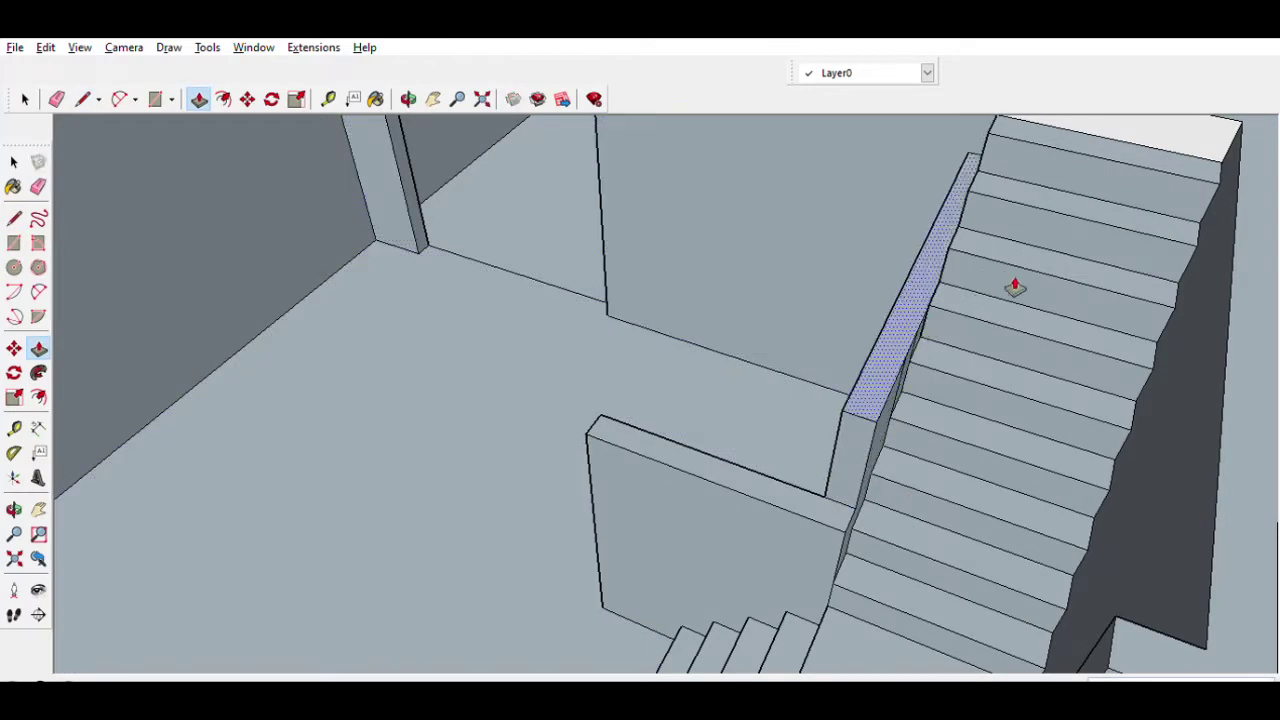
scroll(1057, 143, "down", 3)
left_click(862, 275)
left_click(38, 186)
middle_click_drag(700, 265, 951, 266)
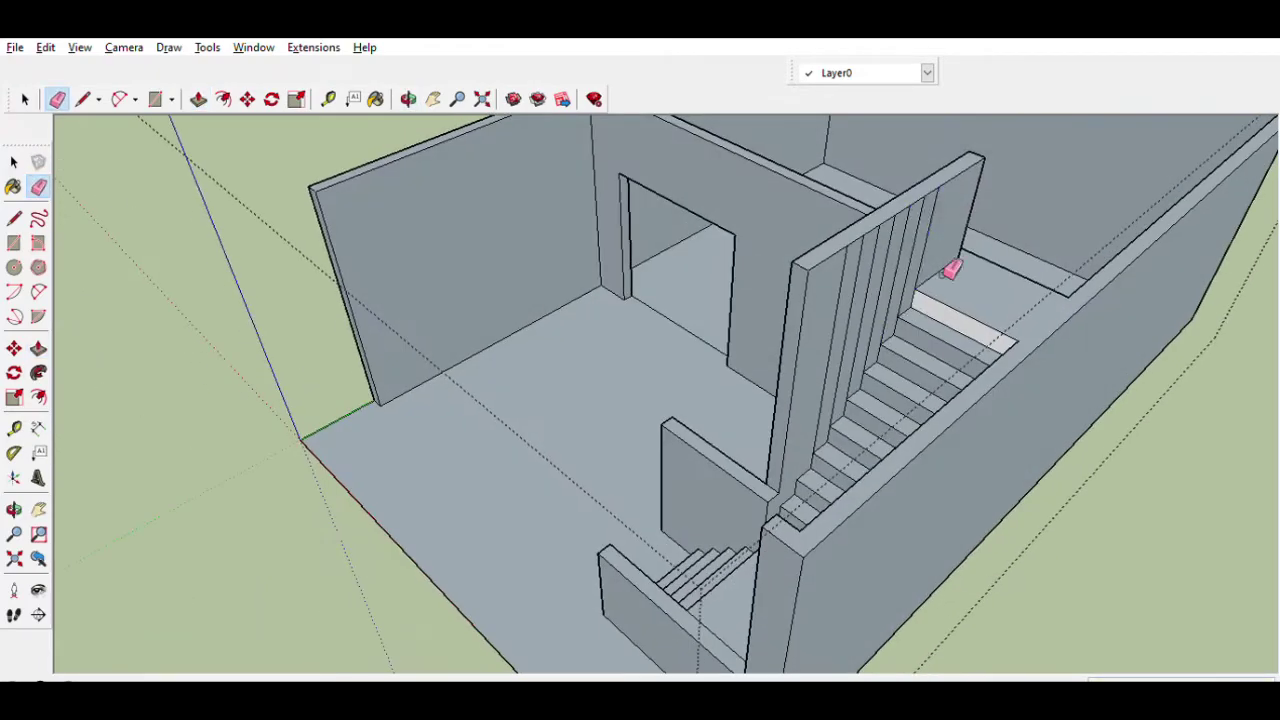
Step: Measure from the stair wall's corner with Tape Measure to mark the cut
scroll(800, 440, "up", 3)
middle_click_drag(823, 491, 606, 383)
scroll(520, 350, "down", 3)
mouse_move(443, 320)
middle_mouse_down()
mouse_move(598, 405)
mouse_move(463, 354)
middle_mouse_up()
key("t")
scroll(714, 409, "up", 5)
left_click(700, 412)
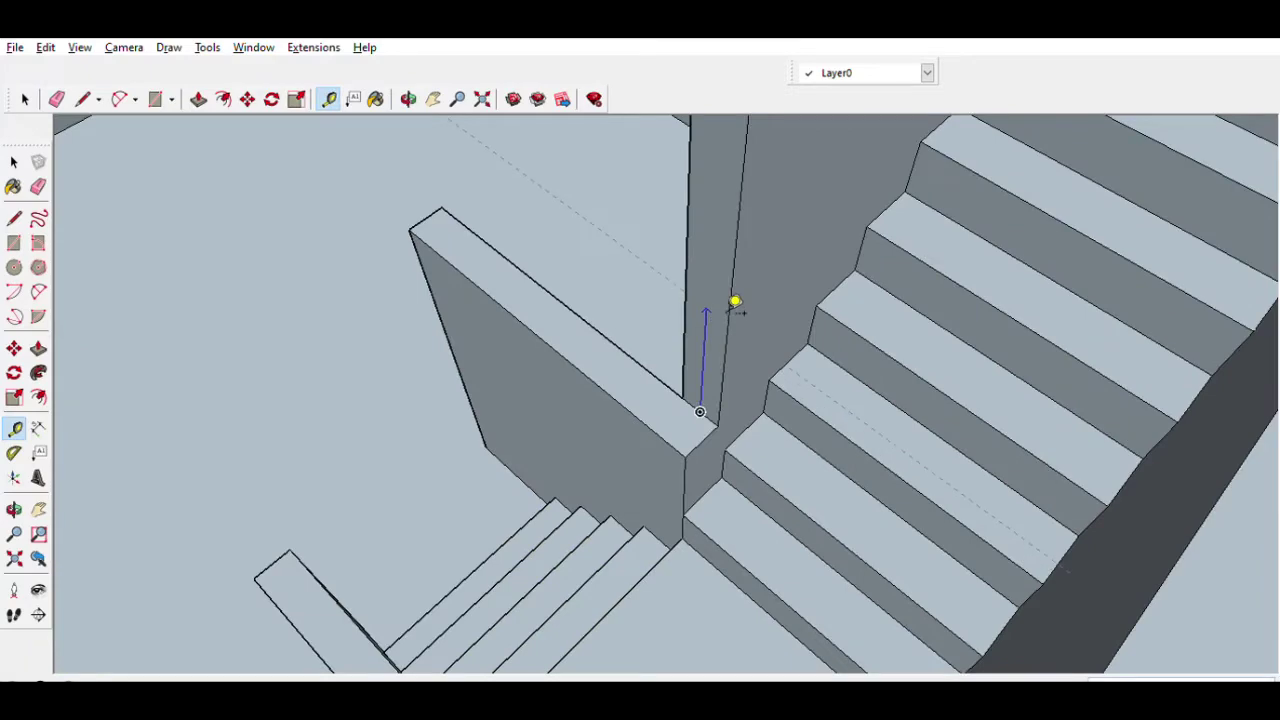
scroll(735, 302, "down", 5)
middle_click_drag(691, 343, 451, 309)
scroll(600, 280, "up", 2)
mouse_move(600, 280)
middle_mouse_down()
mouse_move(895, 313)
mouse_move(946, 268)
middle_mouse_up()
scroll(946, 268, "up", 2)
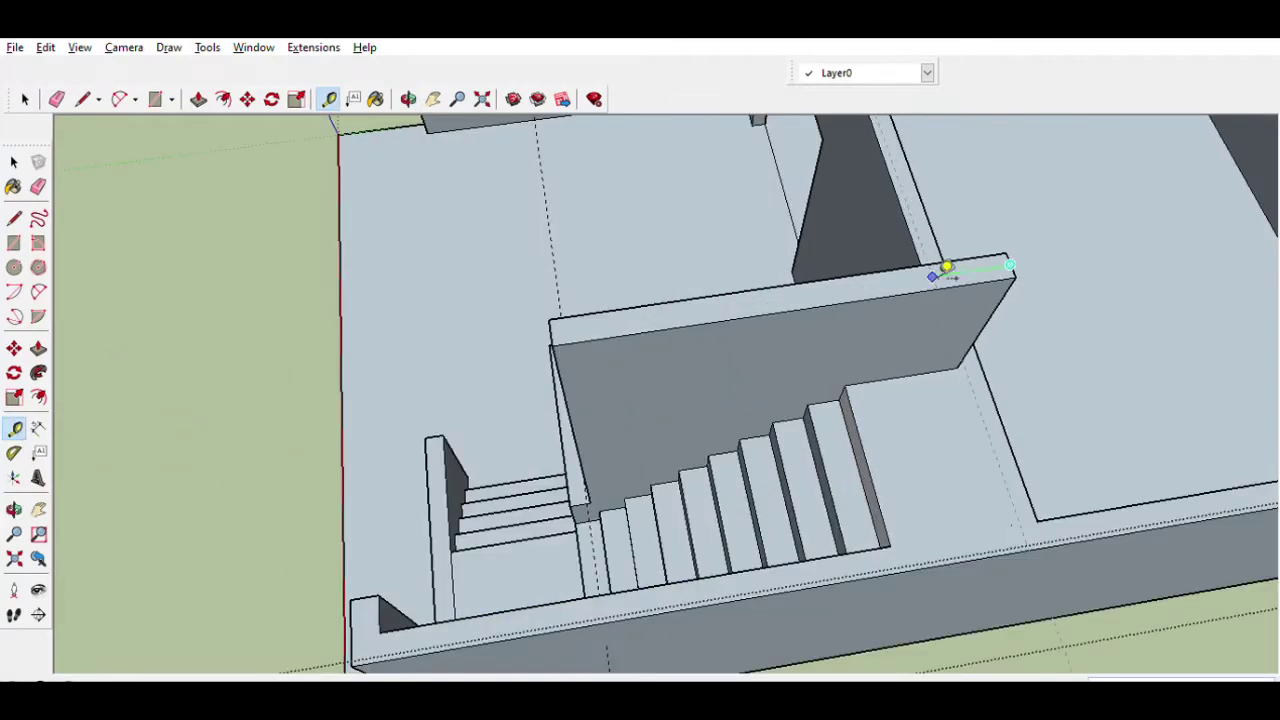
Step: Draw a diagonal line along the stair pitch and push away the wall above it
left_click(14, 218)
left_click(880, 289)
middle_click_drag(657, 423, 665, 333)
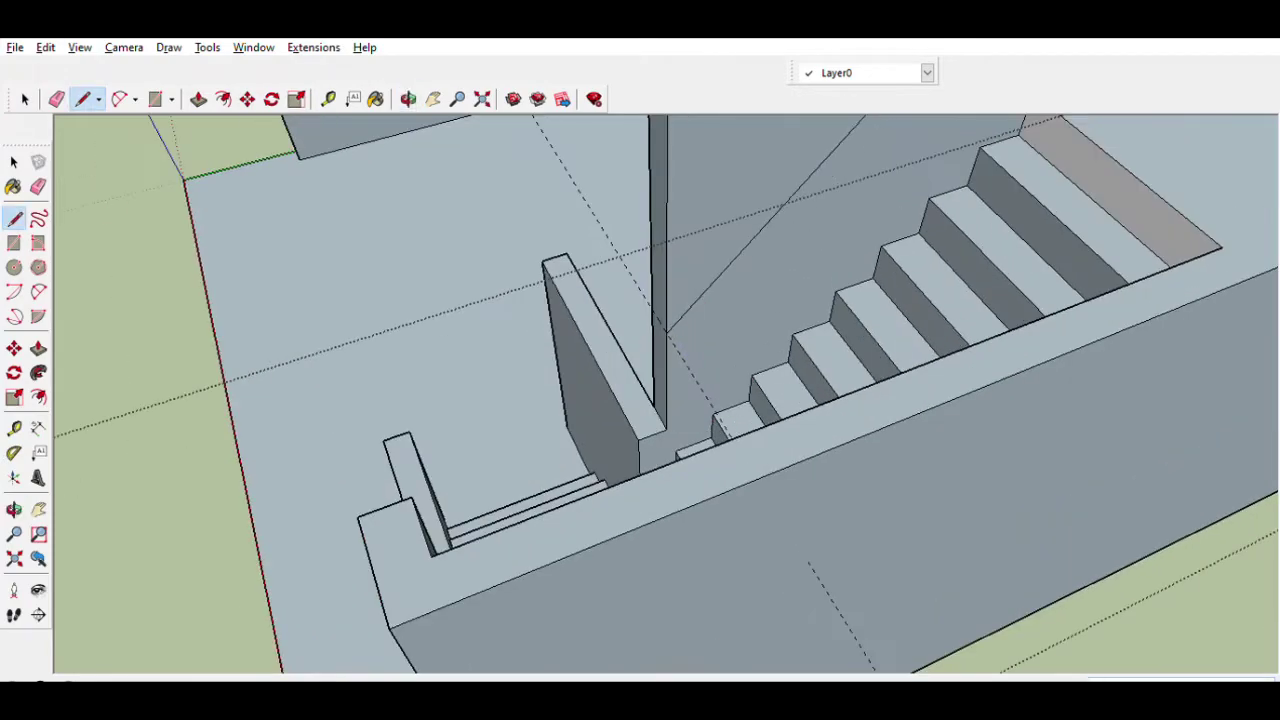
key("p")
mouse_move(664, 138)
middle_mouse_down()
mouse_move(714, 351)
mouse_move(380, 229)
mouse_move(791, 346)
middle_mouse_up()
mouse_move(48, 497)
middle_mouse_down()
mouse_move(423, 166)
mouse_move(694, 506)
mouse_move(789, 314)
middle_mouse_up()
scroll(768, 308, "up", 2)
scroll(780, 260, "down", 3)
middle_click_drag(794, 223, 843, 557)
scroll(399, 477, "up", 3)
Step: Select the whole building and orbit around it to review the sloped rail
key("t")
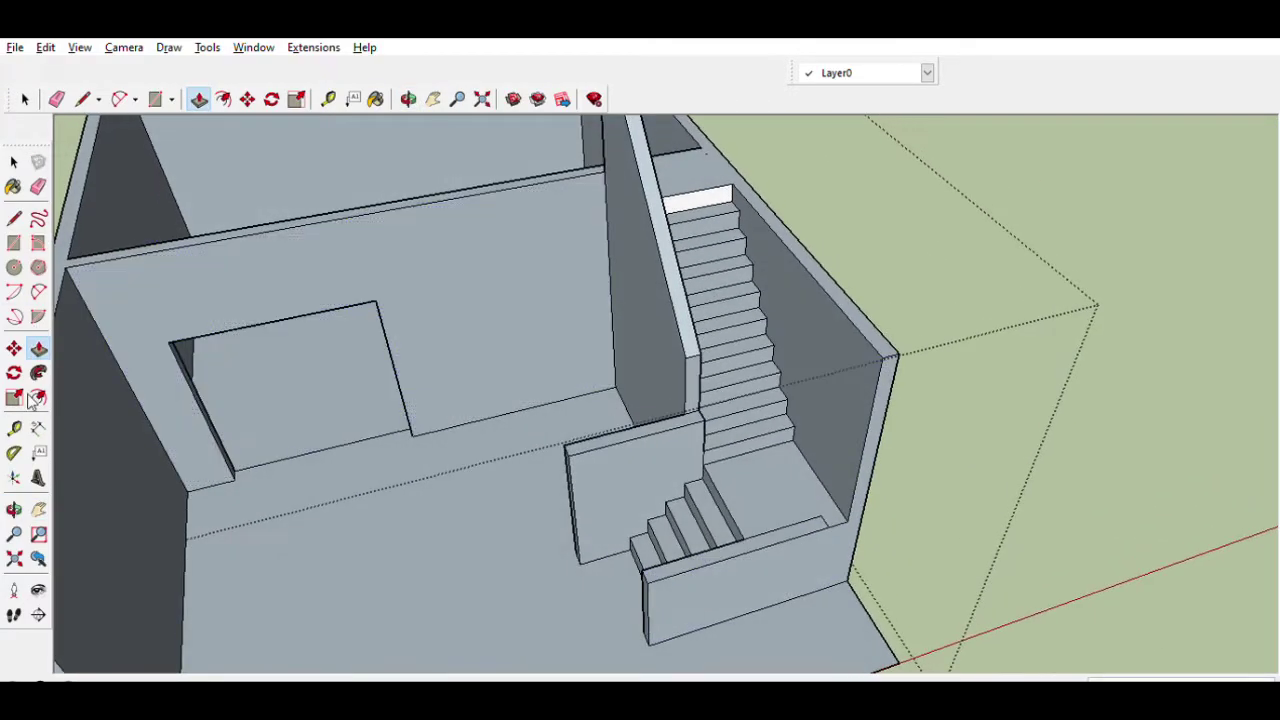
scroll(775, 503, "up", 3)
left_click(14, 243)
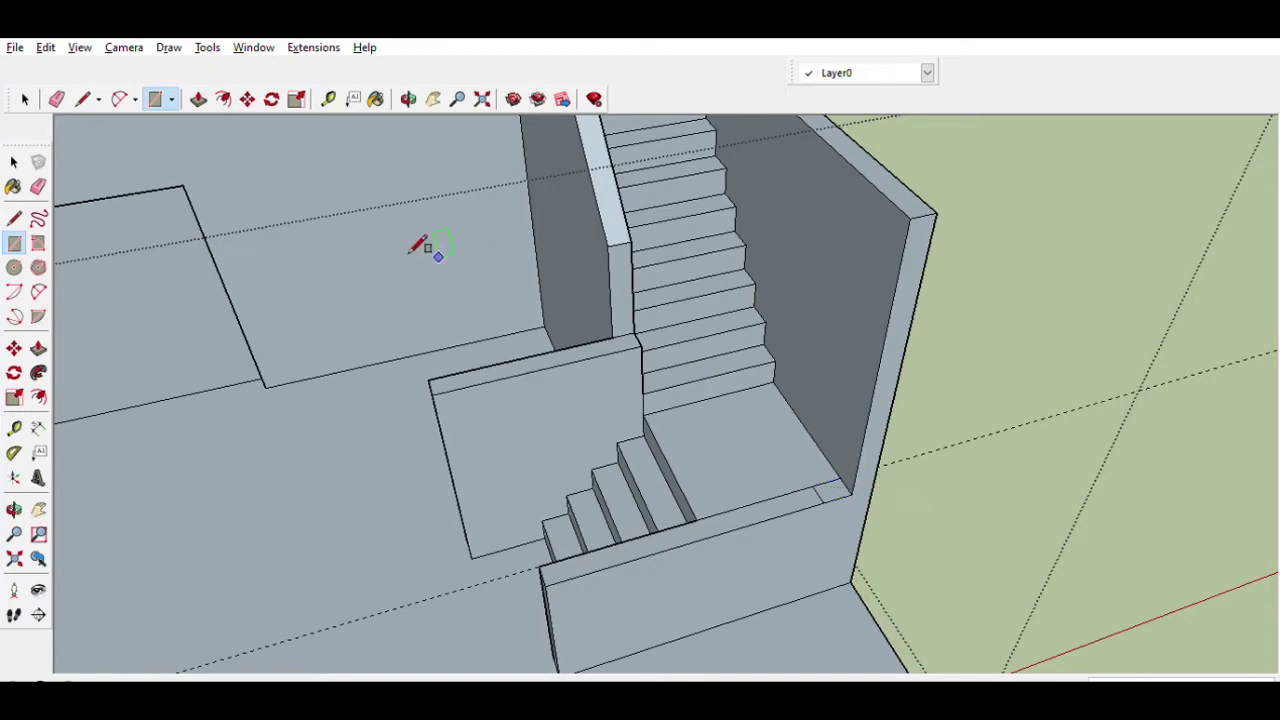
key("e")
scroll(557, 434, "down", 5)
key("space")
scroll(794, 418, "down", 5)
left_click_drag(1066, 591, 880, 443)
mouse_move(880, 443)
middle_mouse_down()
mouse_move(946, 331)
mouse_move(737, 280)
middle_mouse_up()
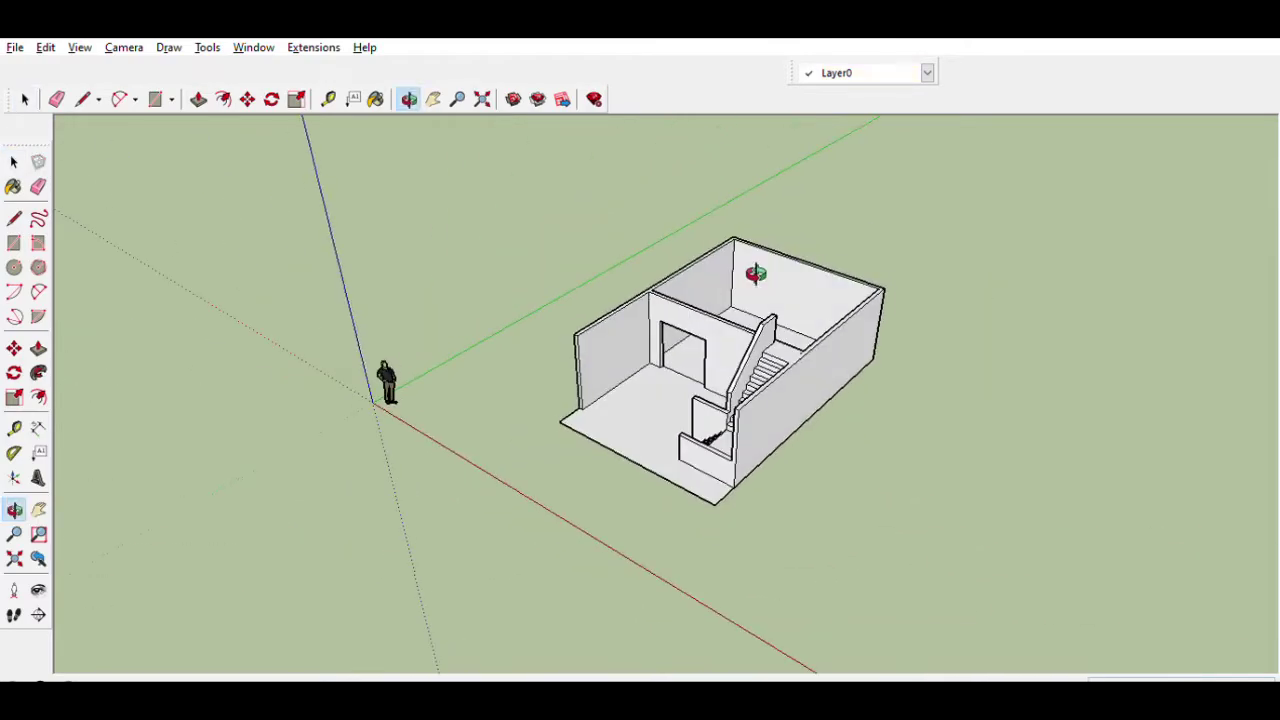
Step: Finish the ground rectangle and select all of it
scroll(749, 291, "up", 3)
mouse_move(700, 337)
middle_mouse_down()
mouse_move(893, 342)
mouse_move(634, 316)
middle_mouse_up()
scroll(634, 316, "down", 3)
key("r")
left_click(238, 432)
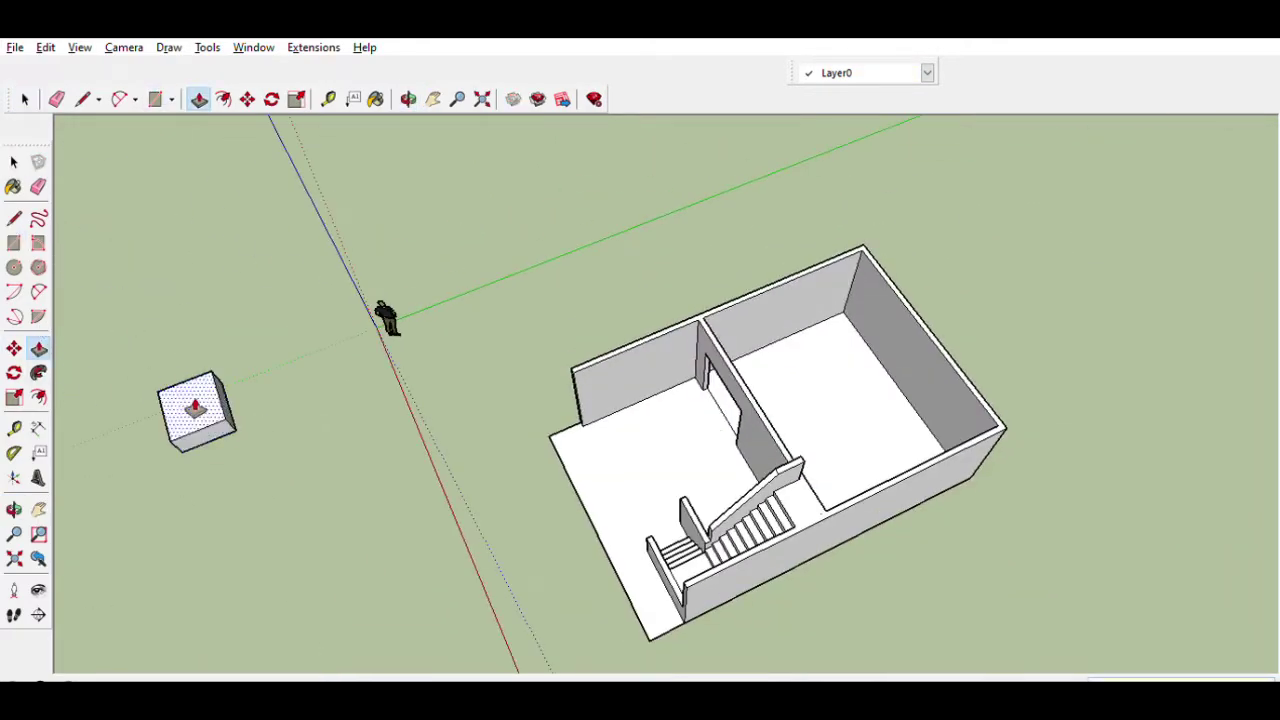
scroll(200, 480, "down", 2)
left_click(25, 99)
left_click_drag(116, 414, 254, 540)
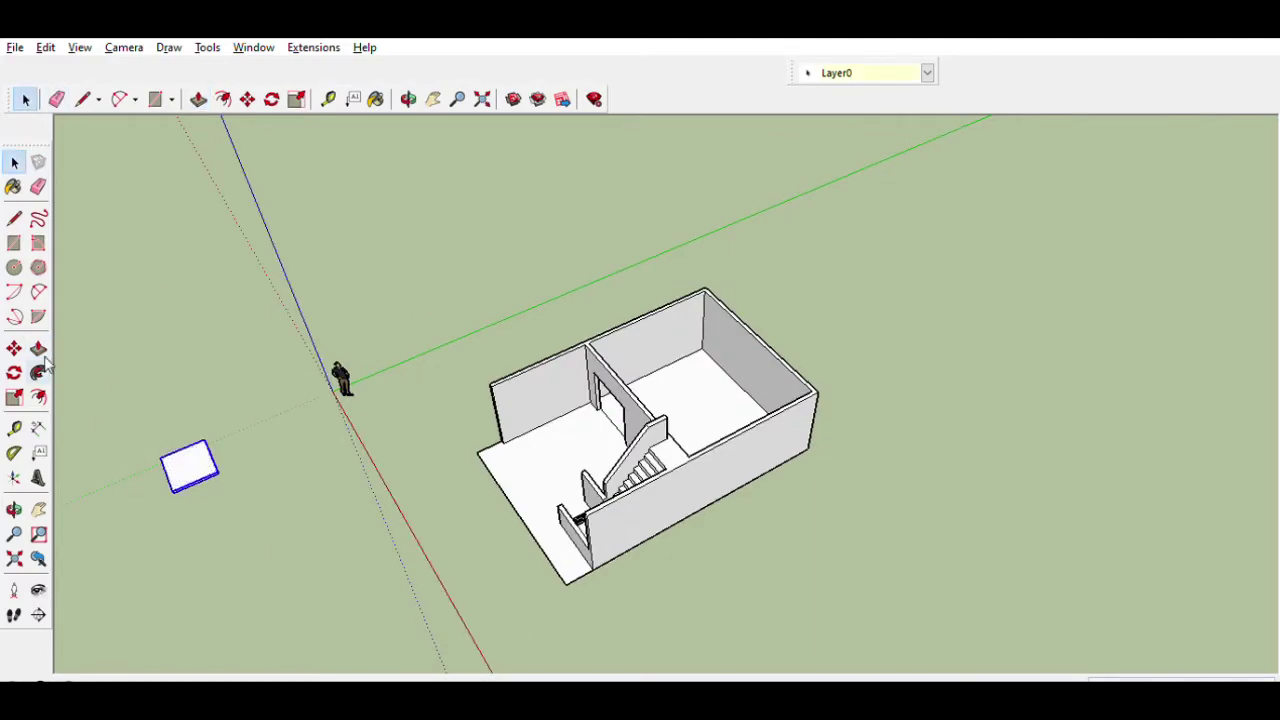
Step: Move the rectangle up onto the top of the ground-floor walls
key("m")
left_click(197, 494)
scroll(820, 354, "down", 2)
scroll(1030, 470, "up", 3)
left_click(1034, 471)
middle_click_drag(1034, 471, 311, 310)
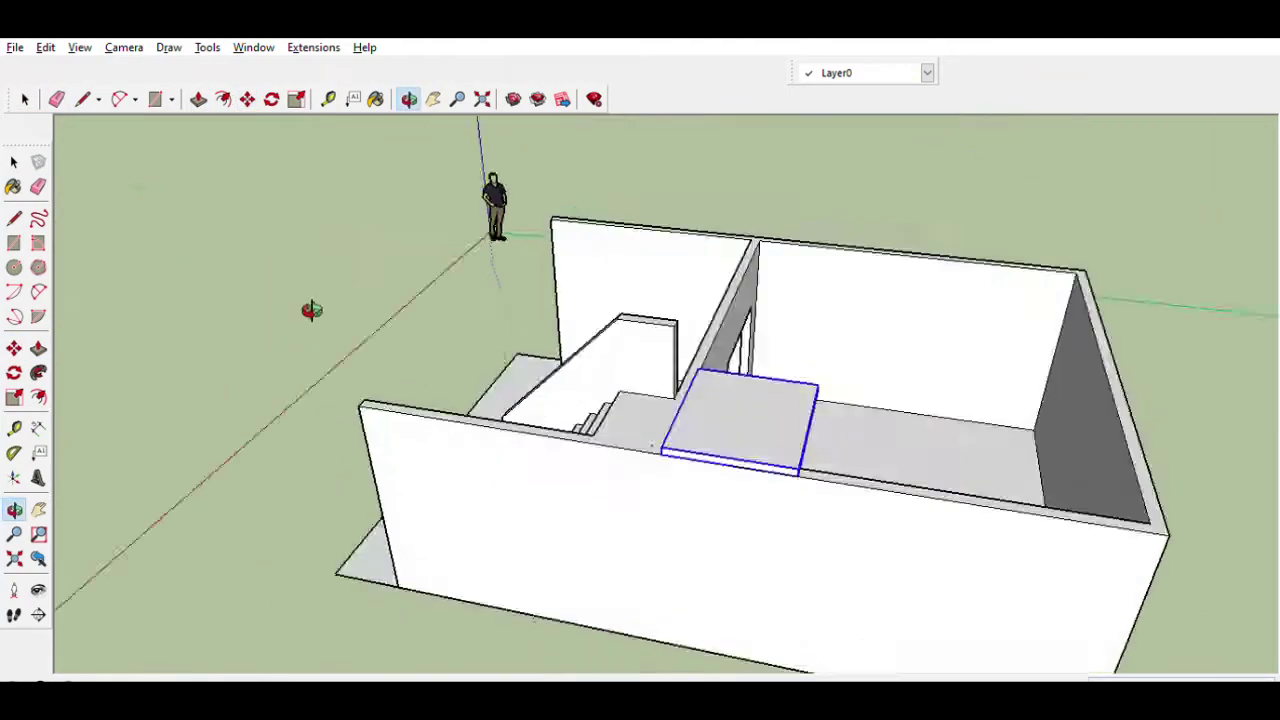
left_click_drag(311, 310, 609, 363)
Step: Edit the group and Push/Pull the rectangle into a thin slab over the house
double_click(874, 366)
left_click(38, 348)
scroll(727, 362, "up", 3)
left_click(727, 362)
mouse_move(727, 362)
middle_mouse_down()
mouse_move(894, 314)
mouse_move(766, 343)
mouse_move(1006, 474)
mouse_move(594, 391)
mouse_move(954, 594)
middle_mouse_up()
scroll(526, 409, "down", 3)
middle_click_drag(526, 409, 803, 473)
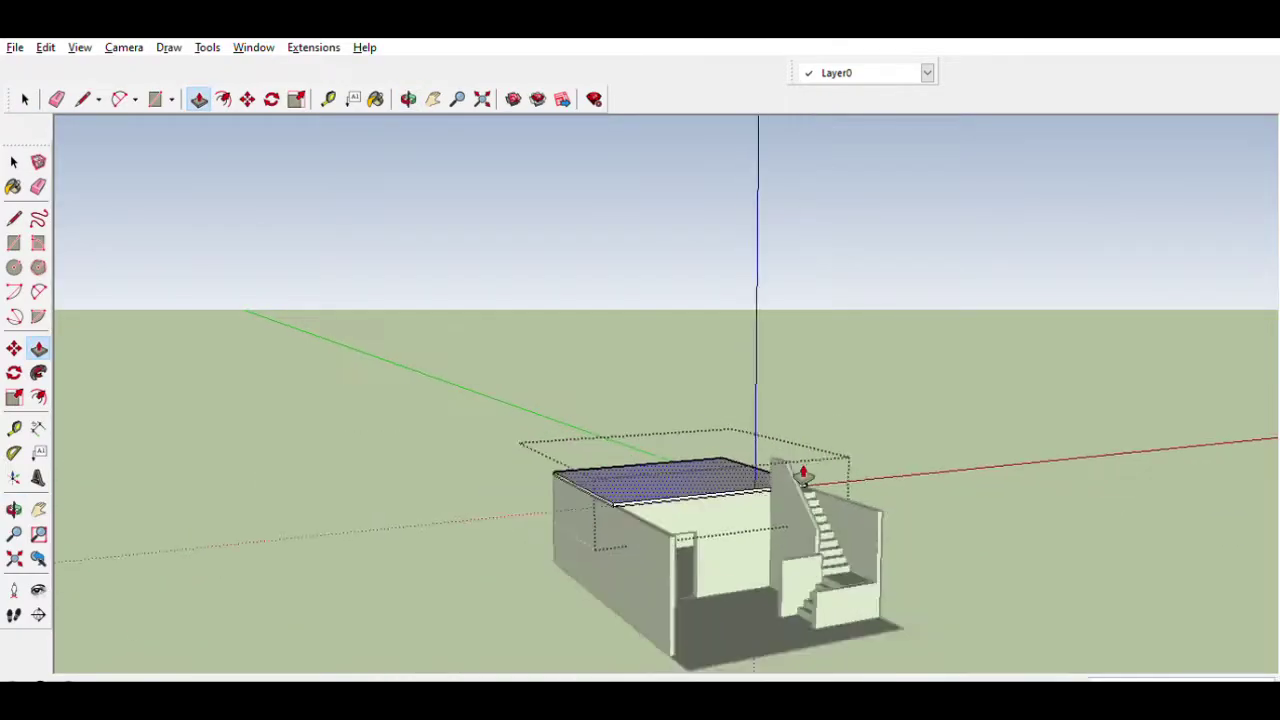
Step: Orbit to an elevated close view of the slab's top face
scroll(803, 473, "up", 3)
middle_click_drag(671, 494, 786, 491)
scroll(786, 491, "up", 2)
key("l")
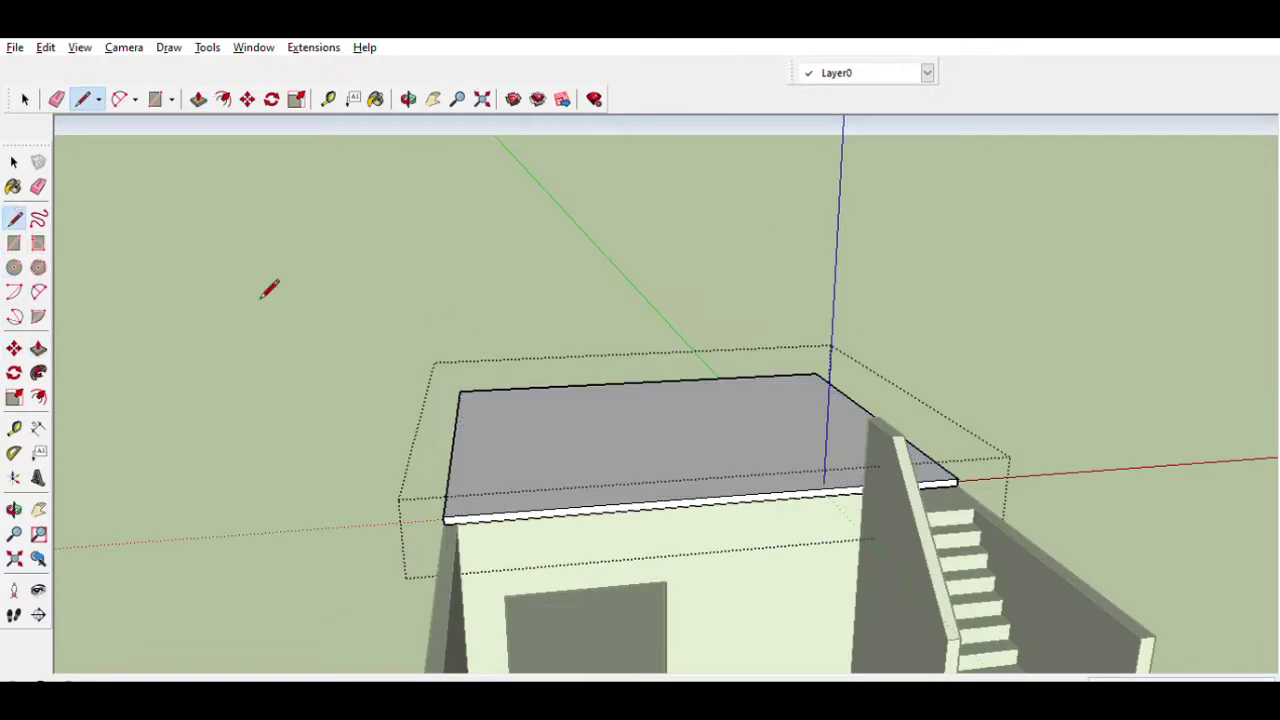
scroll(875, 478, "up", 4)
scroll(928, 402, "down", 4)
mouse_move(346, 471)
middle_mouse_down()
mouse_move(337, 486)
mouse_move(503, 534)
mouse_move(267, 604)
mouse_move(200, 411)
middle_mouse_up()
scroll(337, 486, "down", 2)
Step: Offset the slab's top face inward to draw an inner outline
key("t")
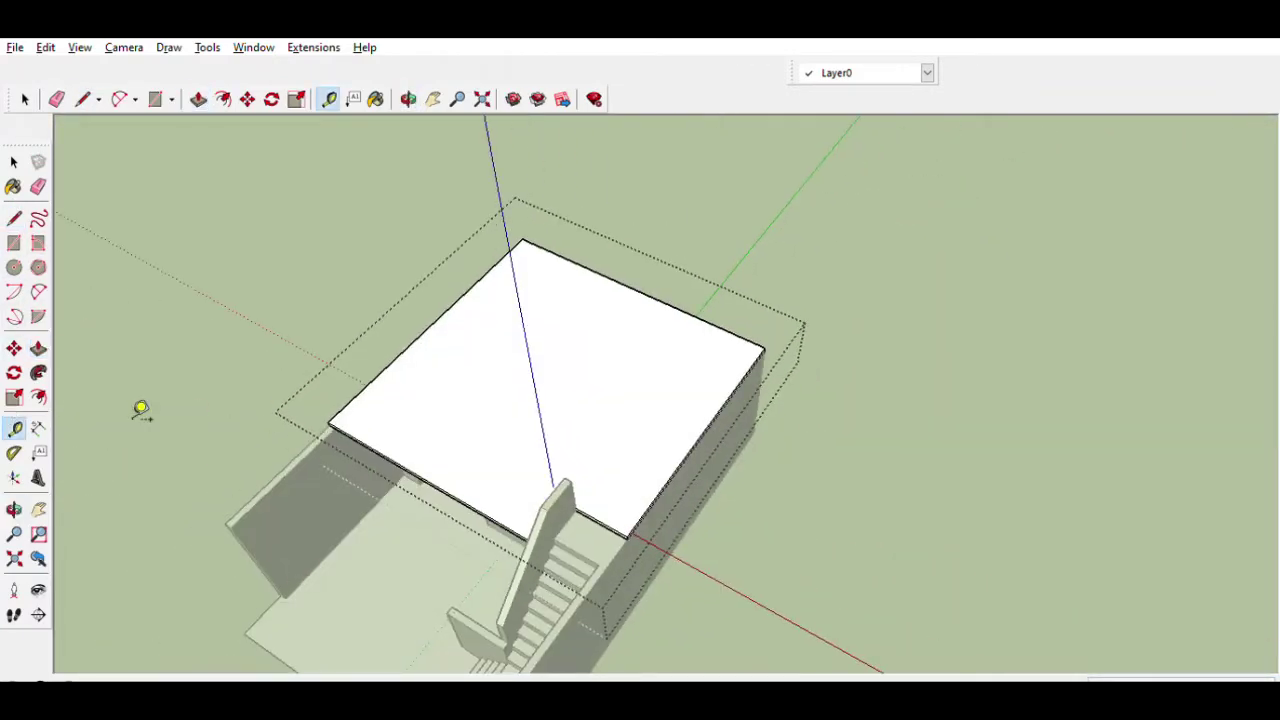
key("f")
left_click(406, 349)
left_click(445, 368)
mouse_move(445, 368)
middle_mouse_down()
mouse_move(291, 260)
mouse_move(371, 417)
mouse_move(766, 471)
mouse_move(475, 441)
mouse_move(94, 349)
mouse_move(829, 266)
middle_mouse_up()
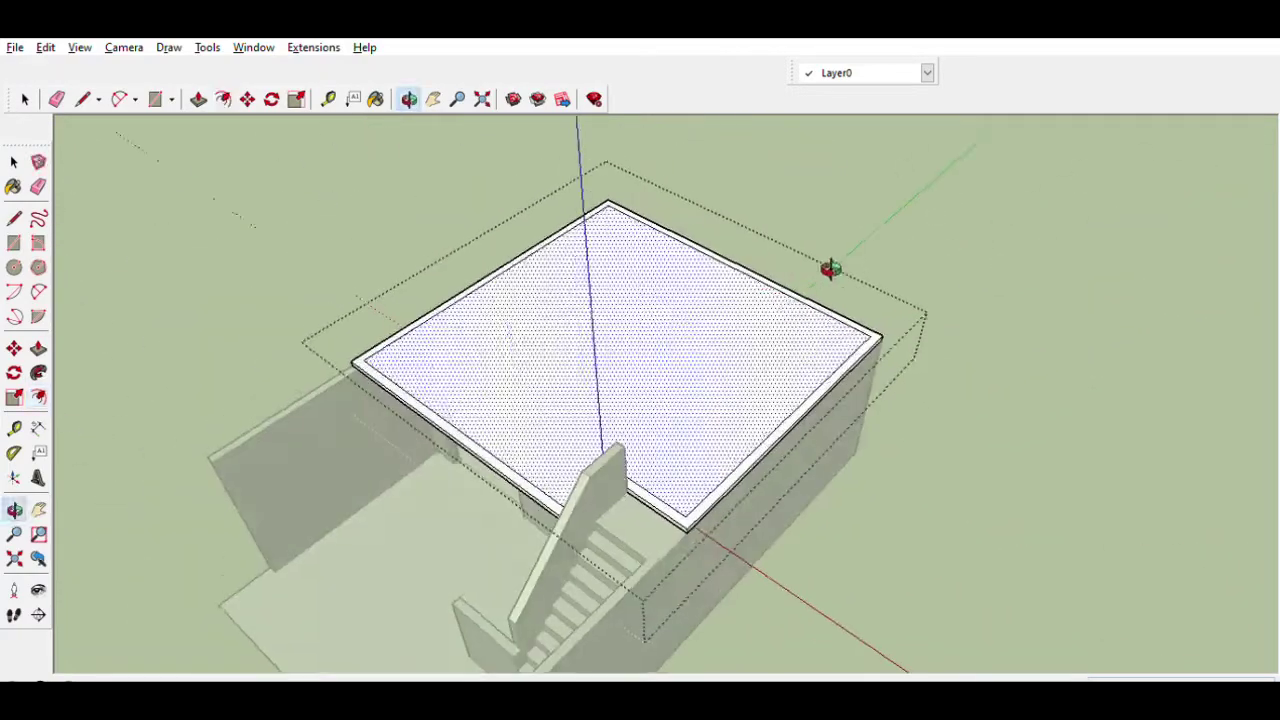
scroll(394, 357, "up", 2)
left_click(15, 427)
scroll(445, 270, "up", 4)
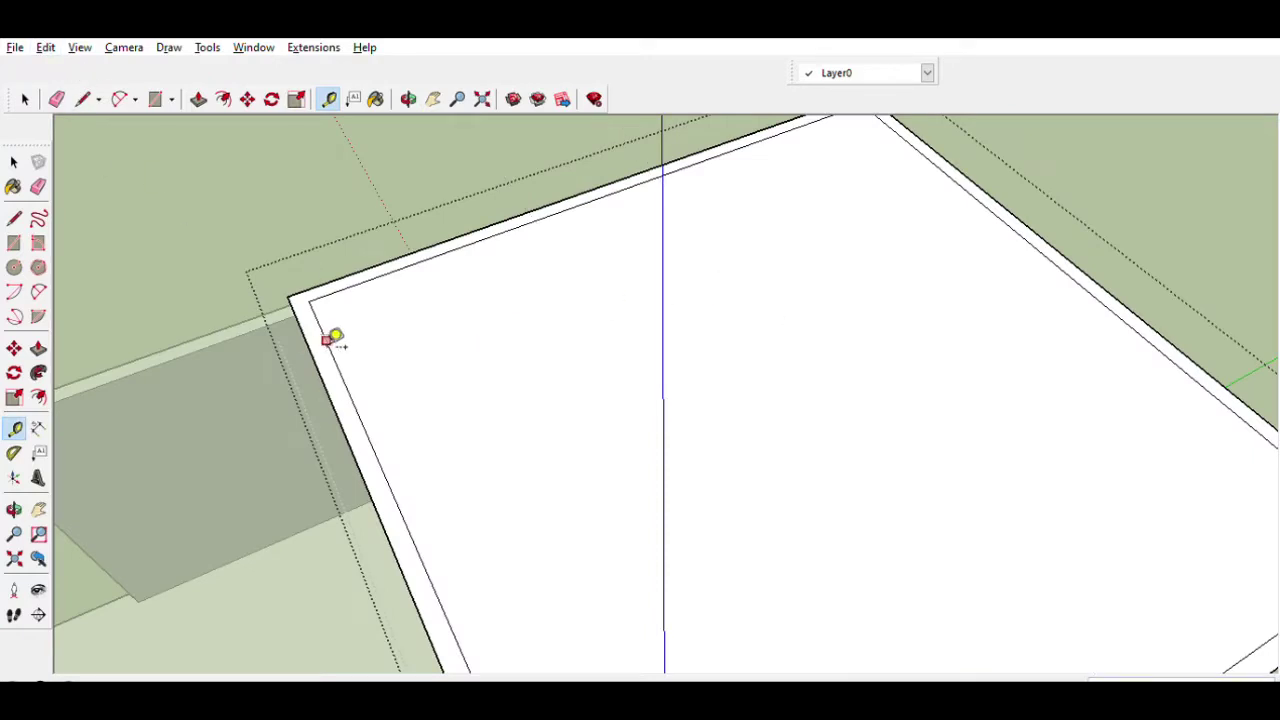
Step: Place guides parallel to the slab edge and outline the upper-floor walls
left_click(937, 165)
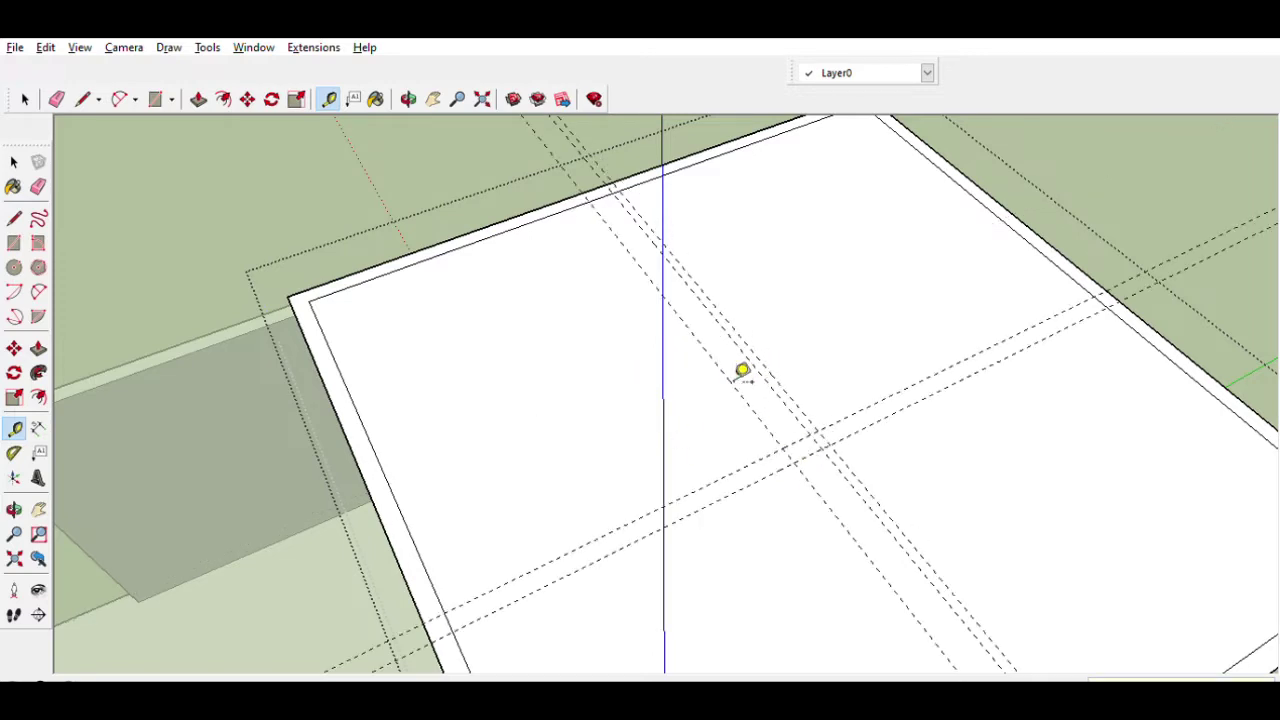
key("r")
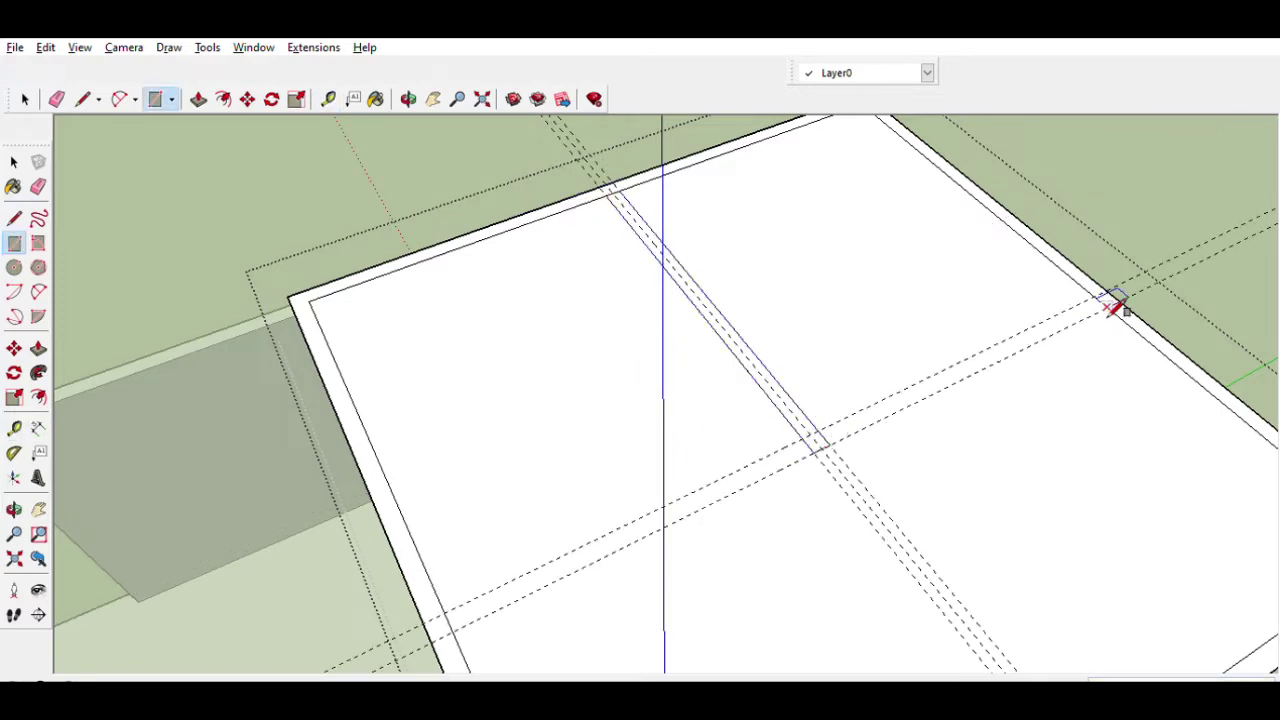
key("e")
scroll(622, 197, "up", 1)
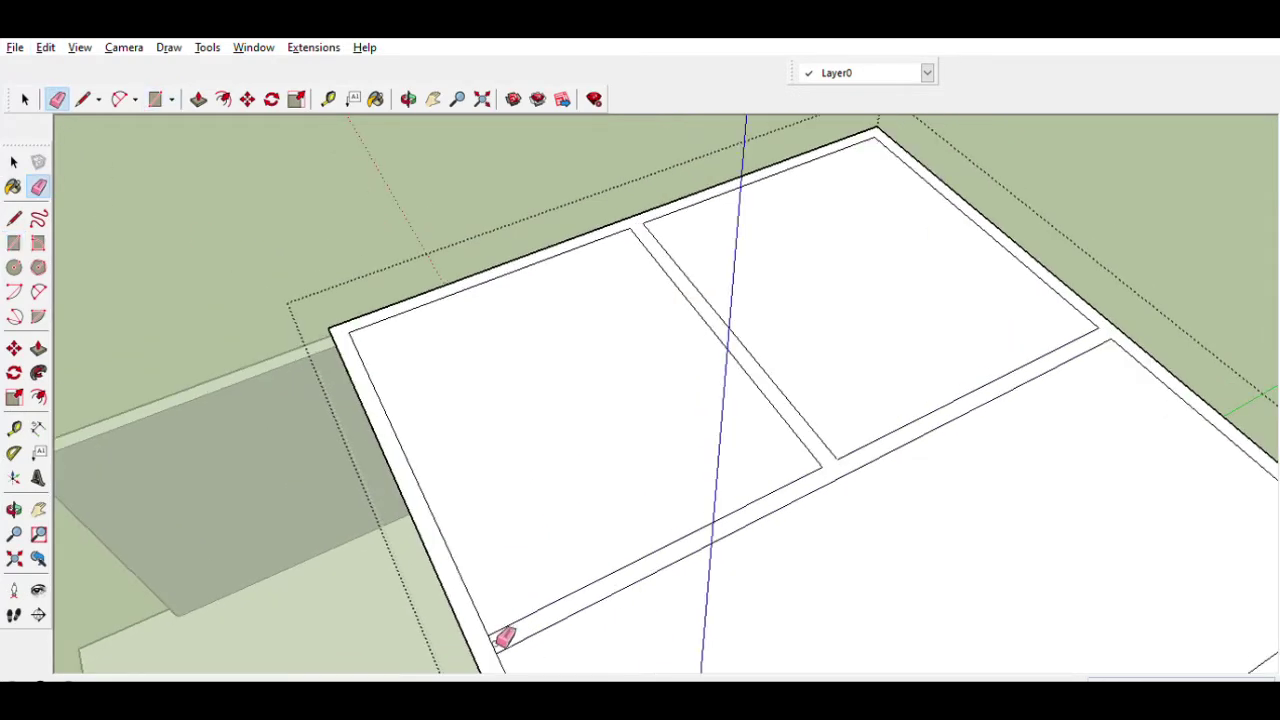
scroll(837, 457, "down", 5)
scroll(720, 486, "up", 2)
middle_click_drag(720, 486, 112, 493)
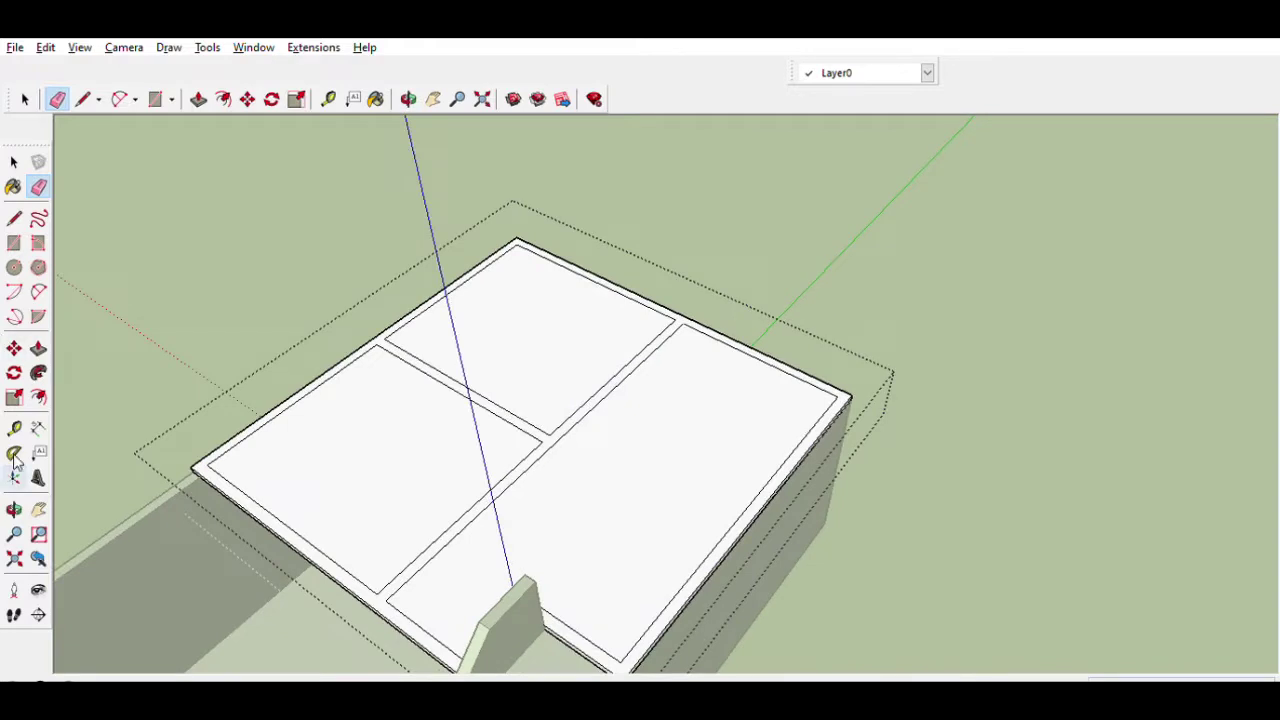
left_click(14, 428)
scroll(617, 368, "up", 2)
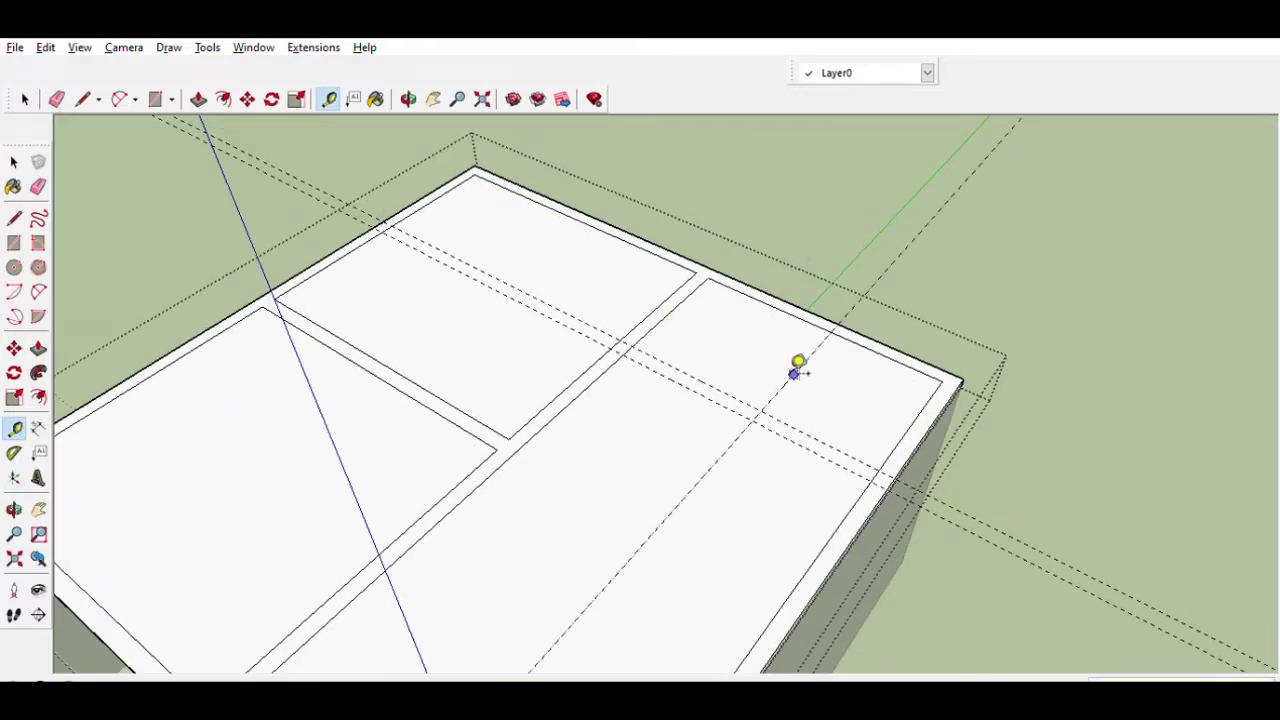
Step: Draw the small square room outline near the slab corner
key("r")
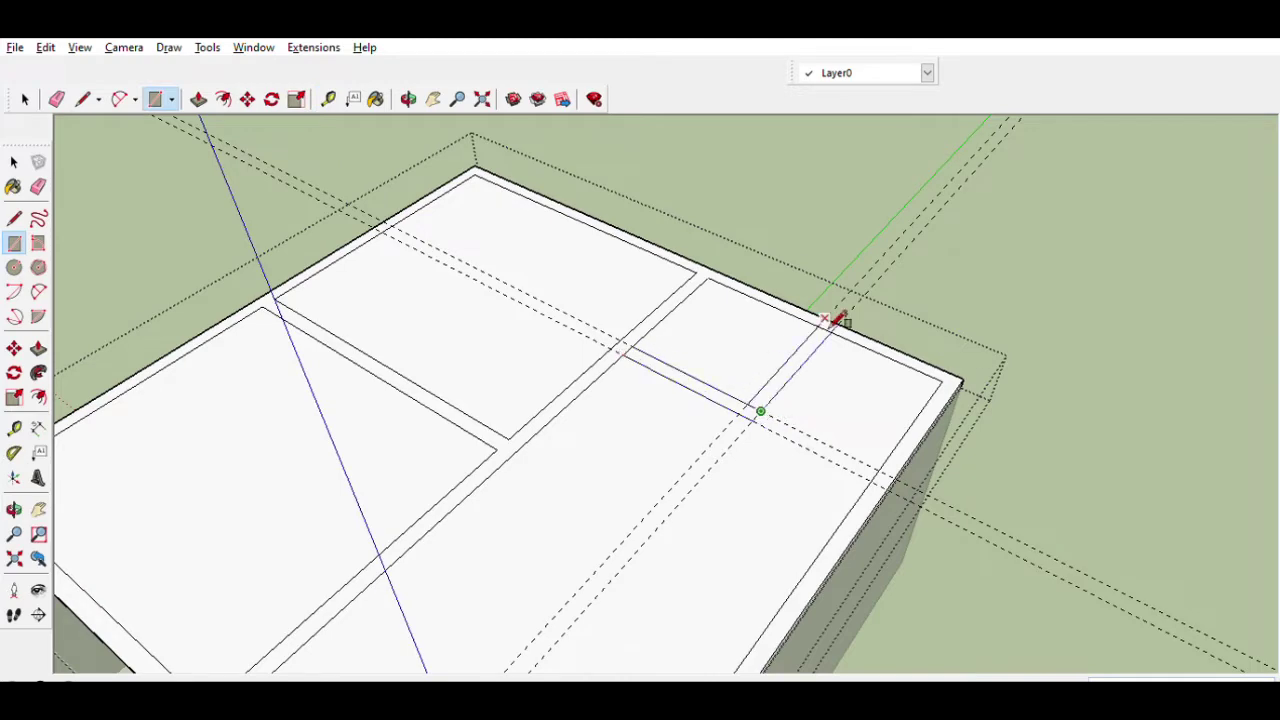
scroll(543, 391, "down", 4)
mouse_move(543, 391)
middle_mouse_down()
mouse_move(531, 509)
mouse_move(560, 460)
middle_mouse_up()
scroll(632, 364, "up", 4)
key("l")
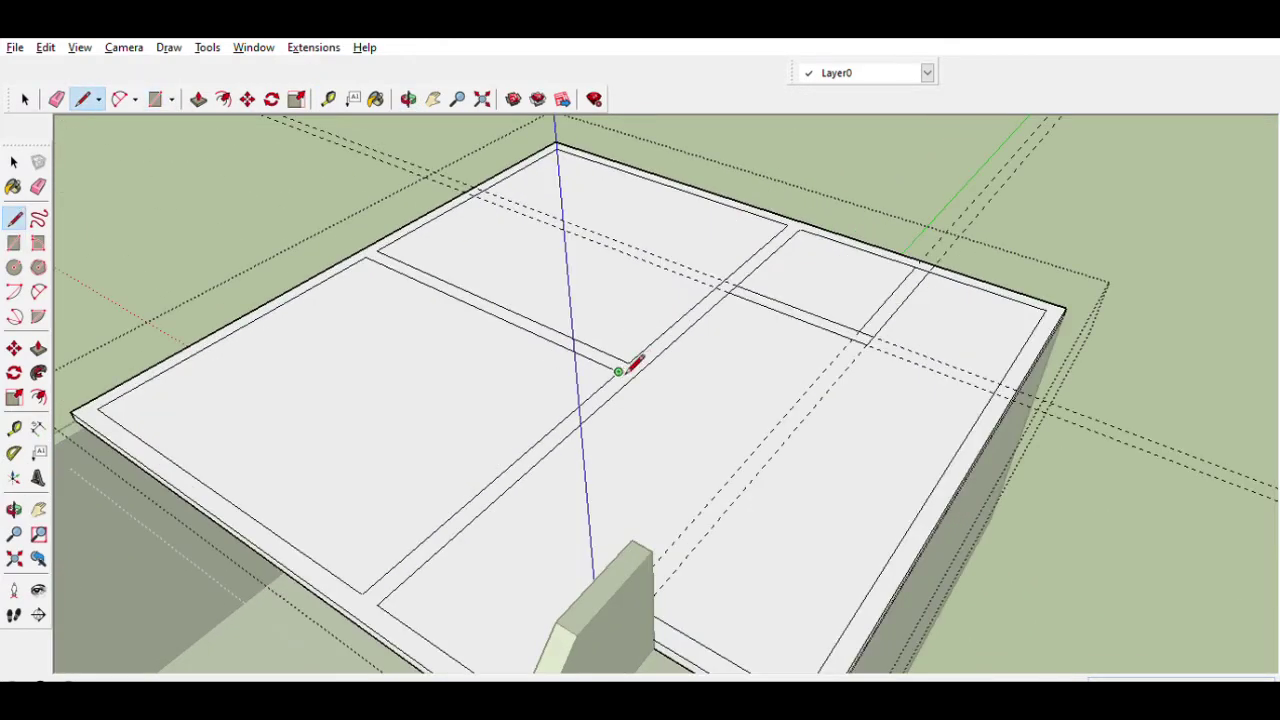
middle_click_drag(143, 207, 5, 113)
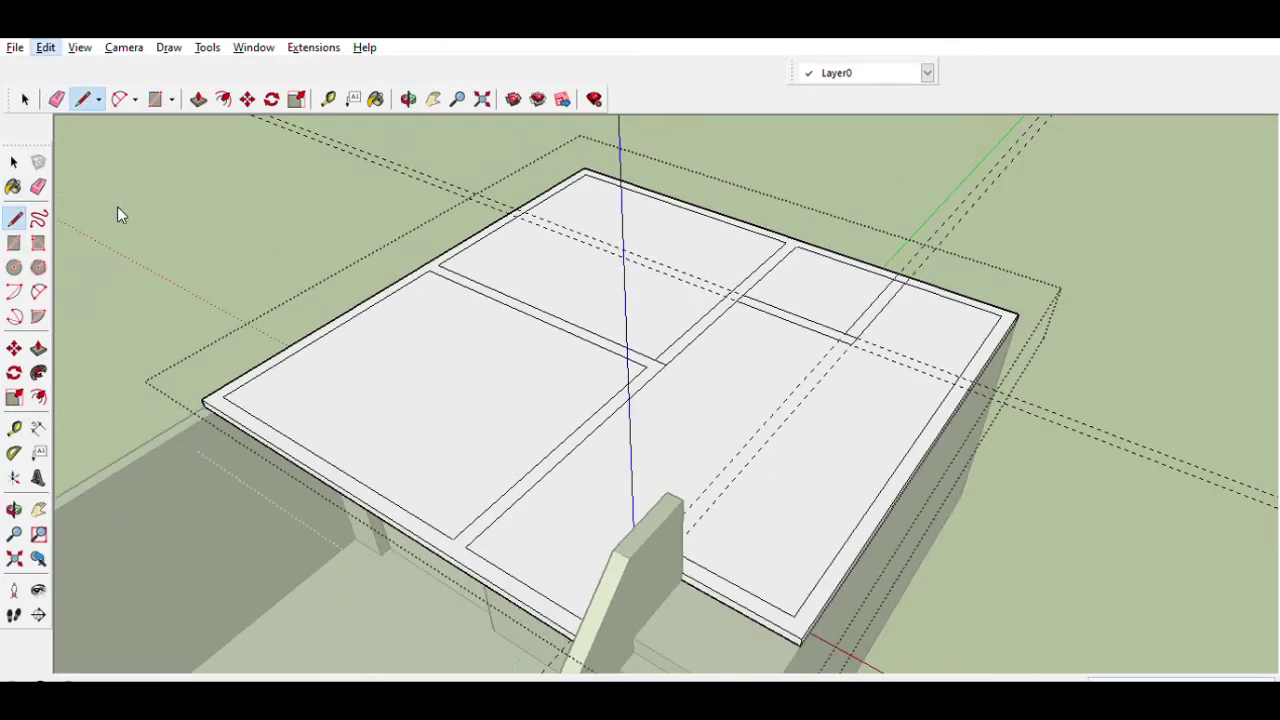
scroll(756, 298, "up", 3)
Step: Erase stray edges and check the upper-floor layout from several angles
left_click(38, 186)
scroll(766, 330, "up", 3)
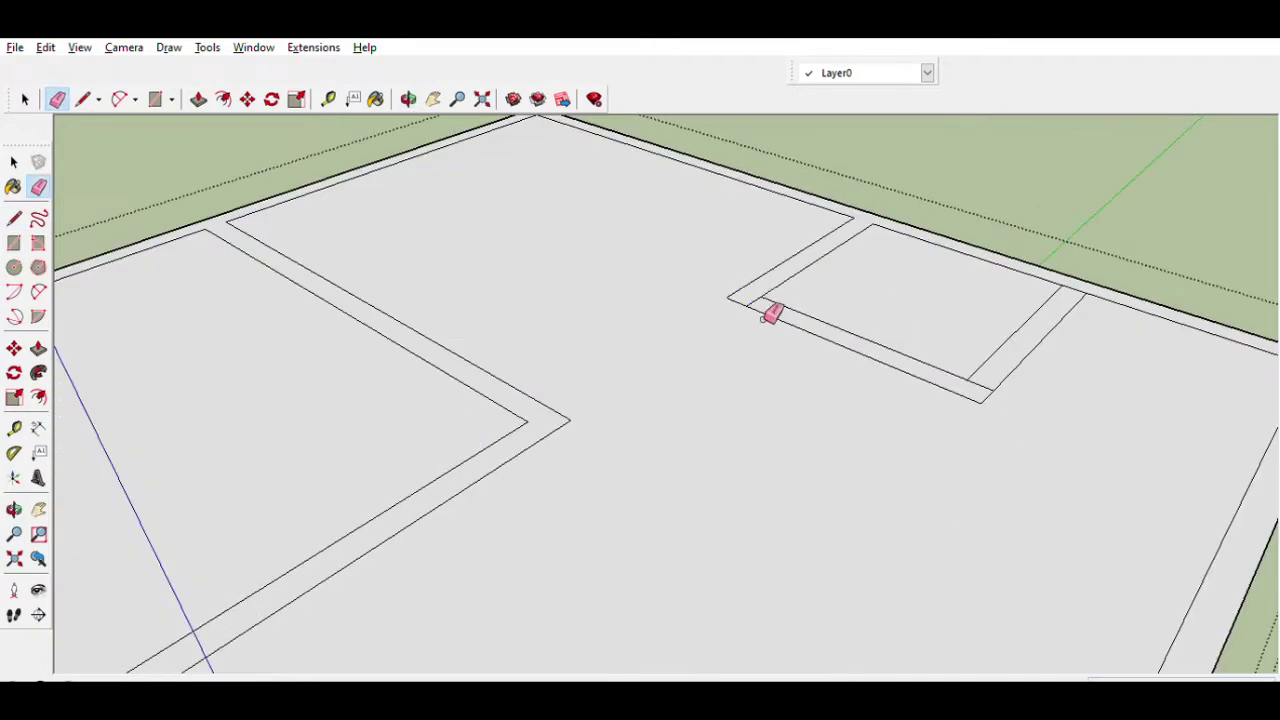
scroll(996, 368, "down", 5)
mouse_move(934, 477)
middle_mouse_down()
mouse_move(954, 460)
mouse_move(883, 451)
mouse_move(960, 495)
mouse_move(900, 500)
middle_mouse_up()
scroll(606, 446, "down", 2)
mouse_move(606, 446)
middle_mouse_down()
mouse_move(697, 426)
mouse_move(748, 471)
middle_mouse_up()
scroll(708, 430, "down", 3)
scroll(708, 430, "up", 2)
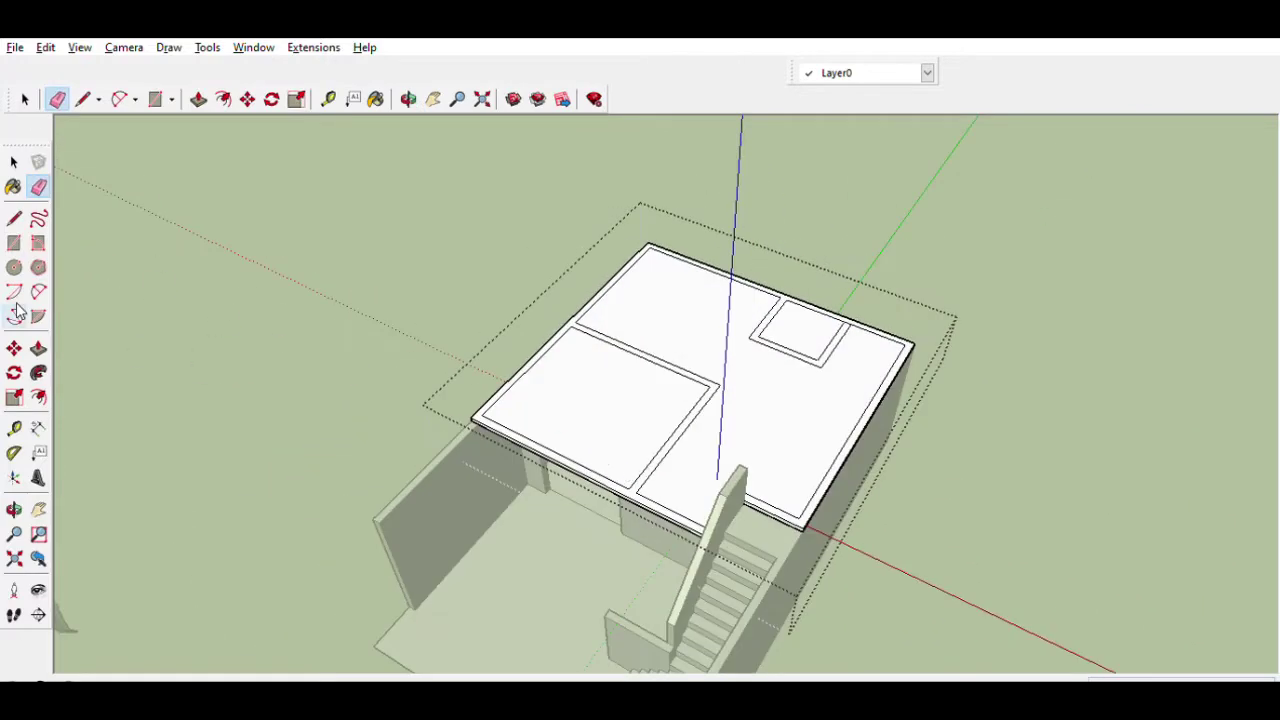
middle_click_drag(486, 380, 430, 400)
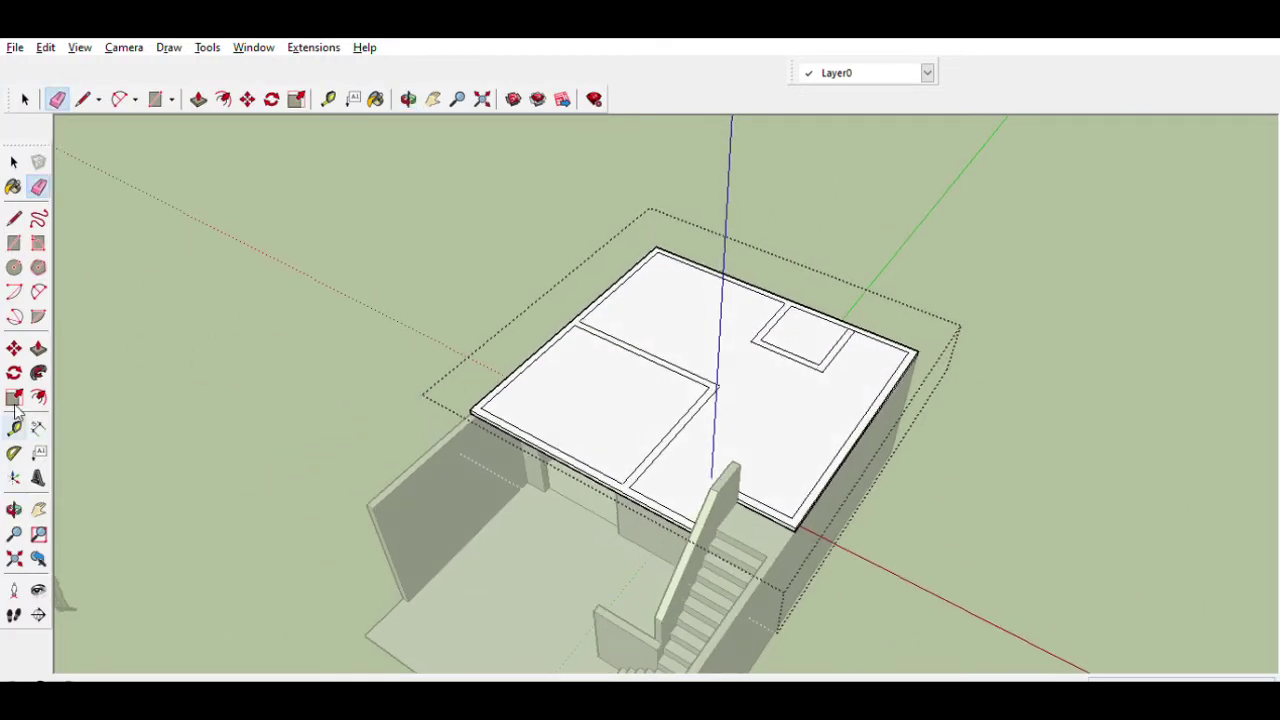
Step: Raise the wall outlines into full-height walls and place guides for the door
left_click(38, 349)
left_click_drag(623, 480, 631, 457)
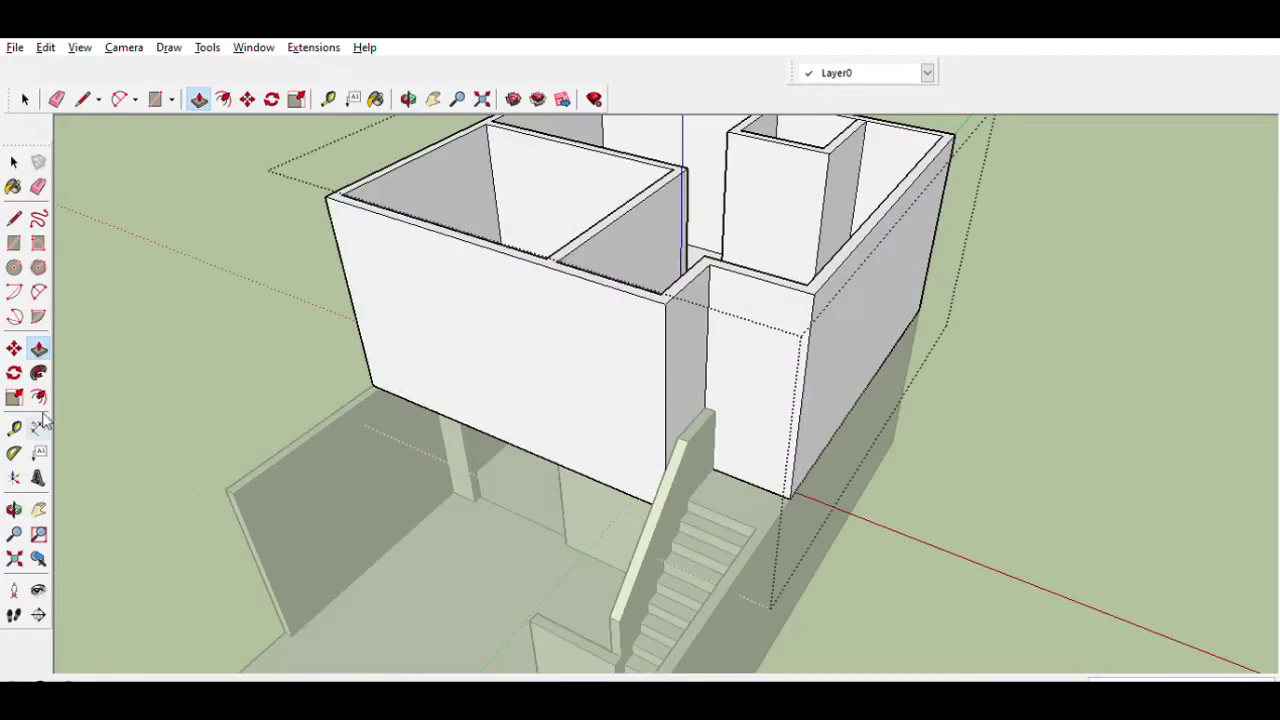
key("t")
scroll(640, 320, "up", 3)
scroll(760, 360, "up", 2)
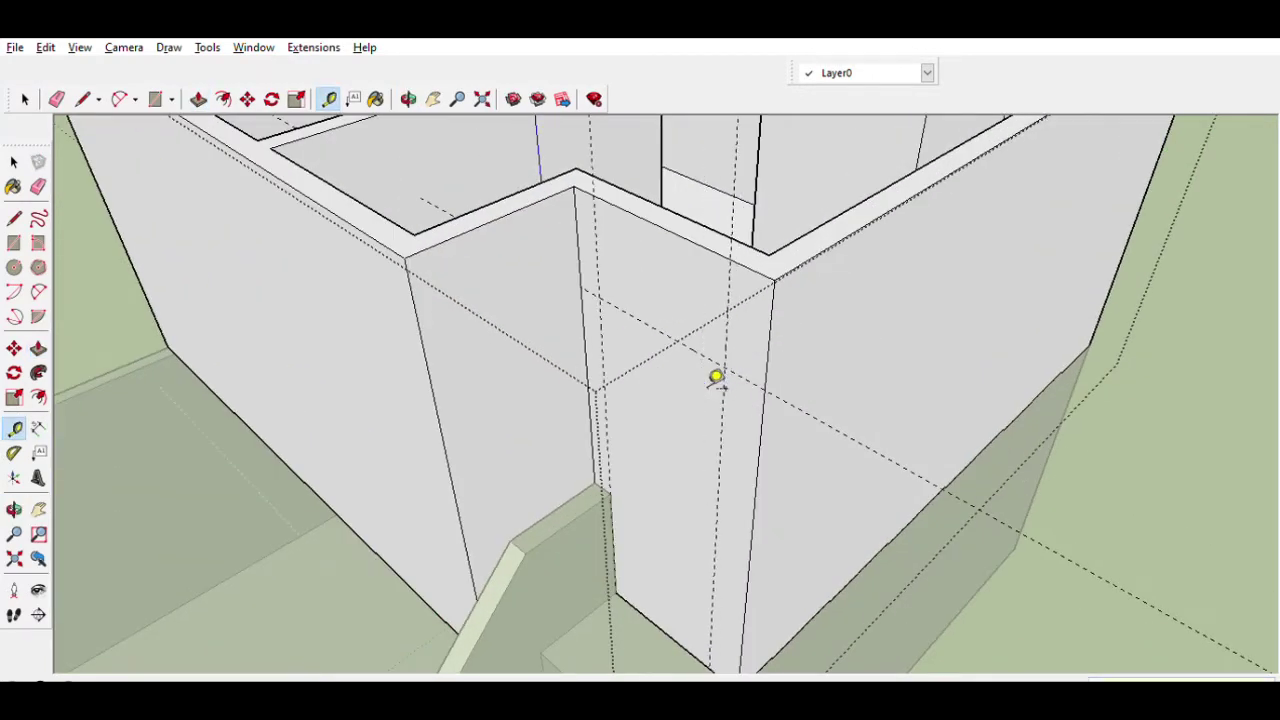
scroll(716, 377, "up", 3)
scroll(857, 360, "up", 2)
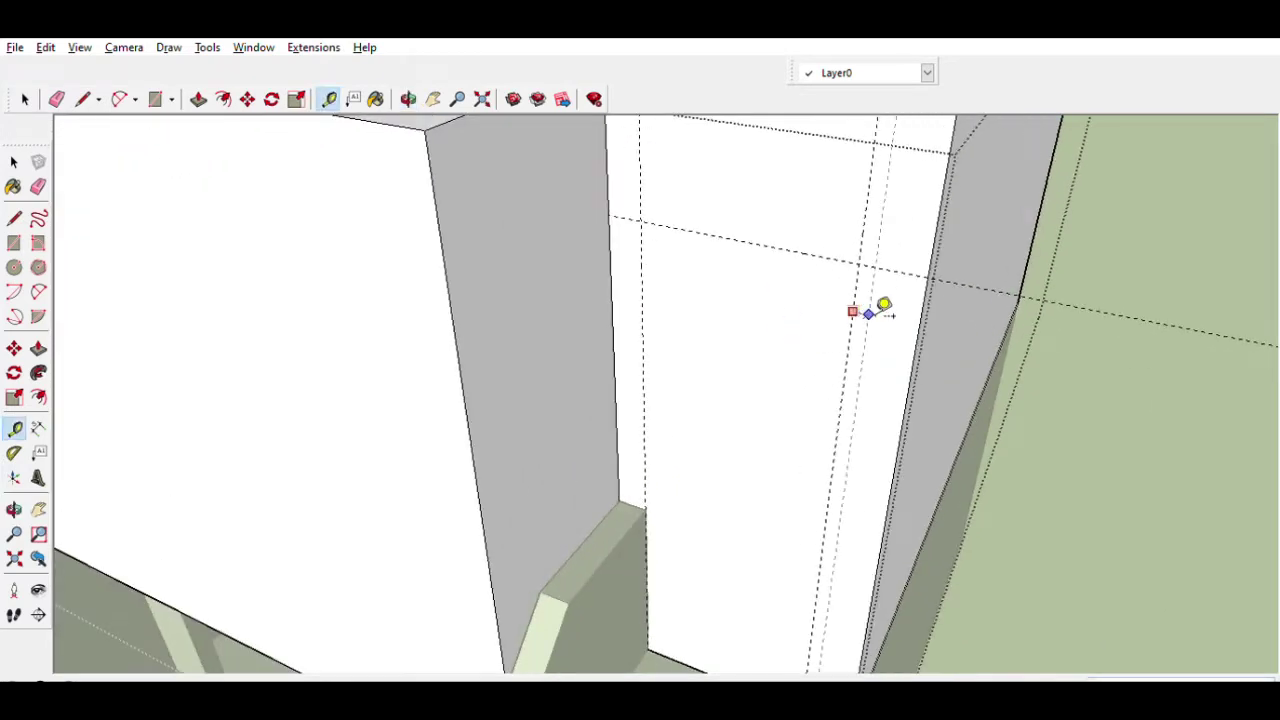
scroll(809, 474, "down", 5)
scroll(809, 474, "up", 3)
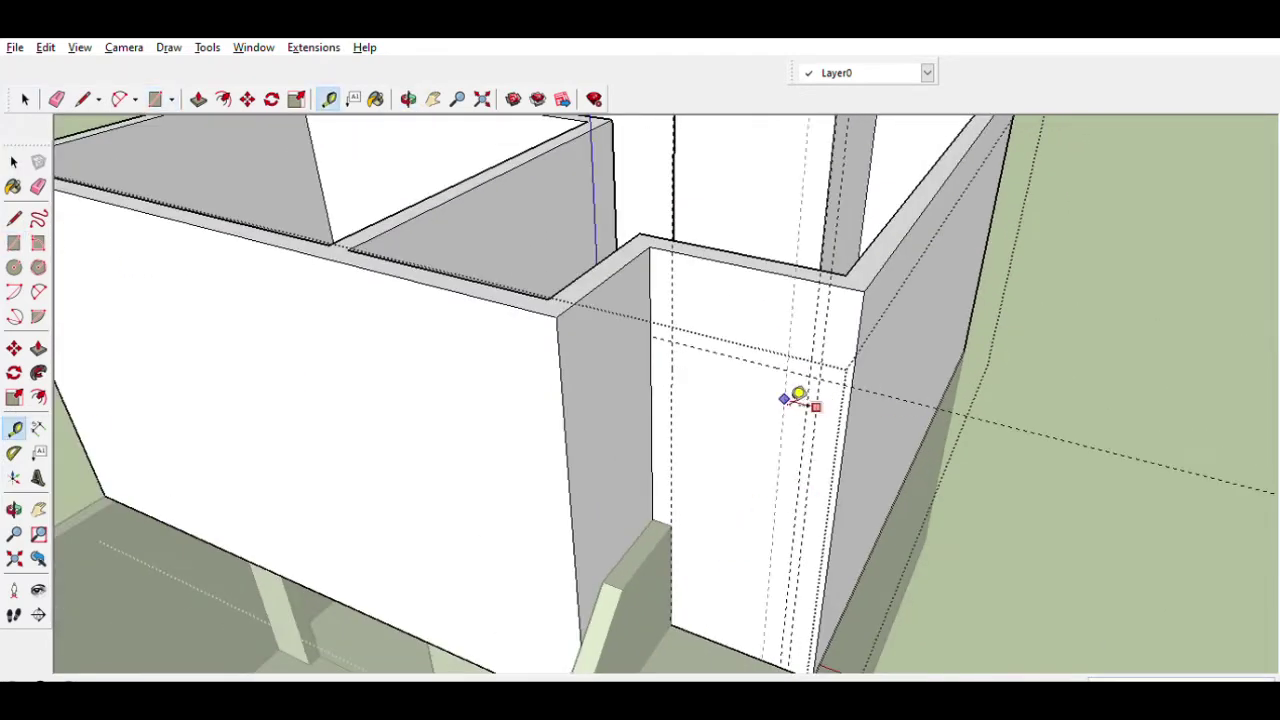
Step: Draw a door rectangle at the stair head and push it through the wall
left_click(14, 243)
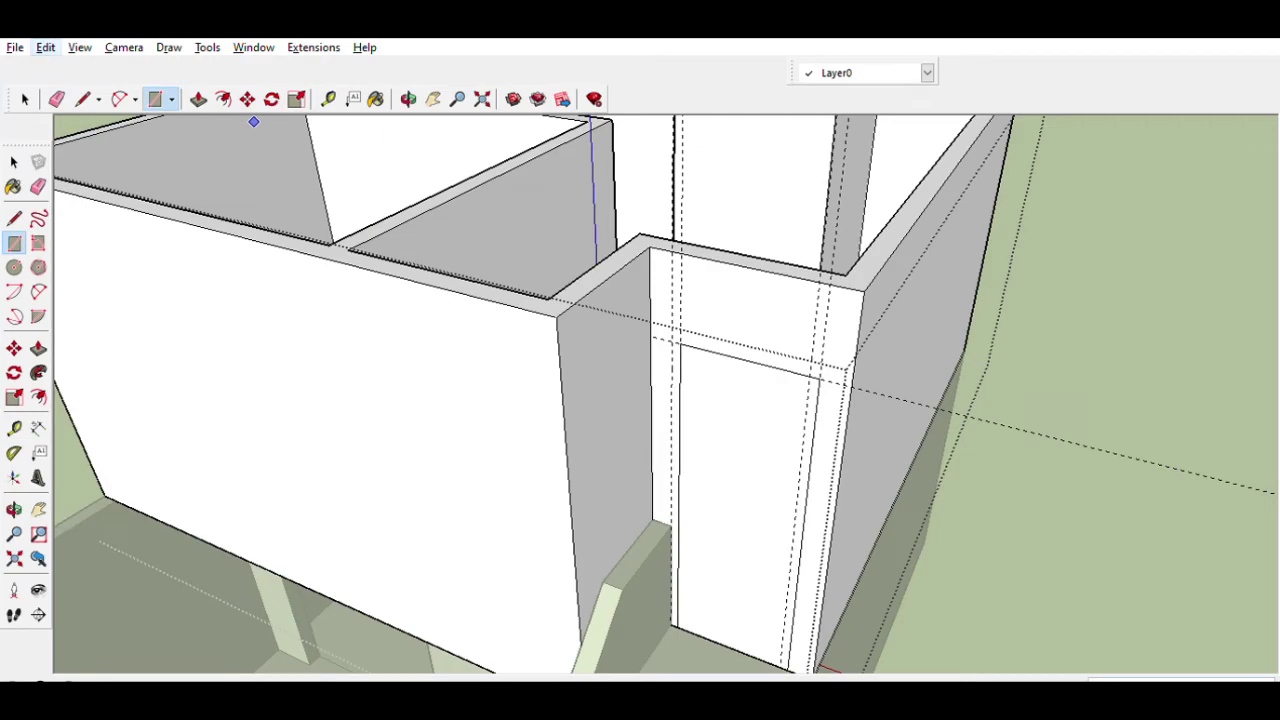
left_click(38, 348)
scroll(729, 457, "down", 1)
scroll(711, 431, "down", 4)
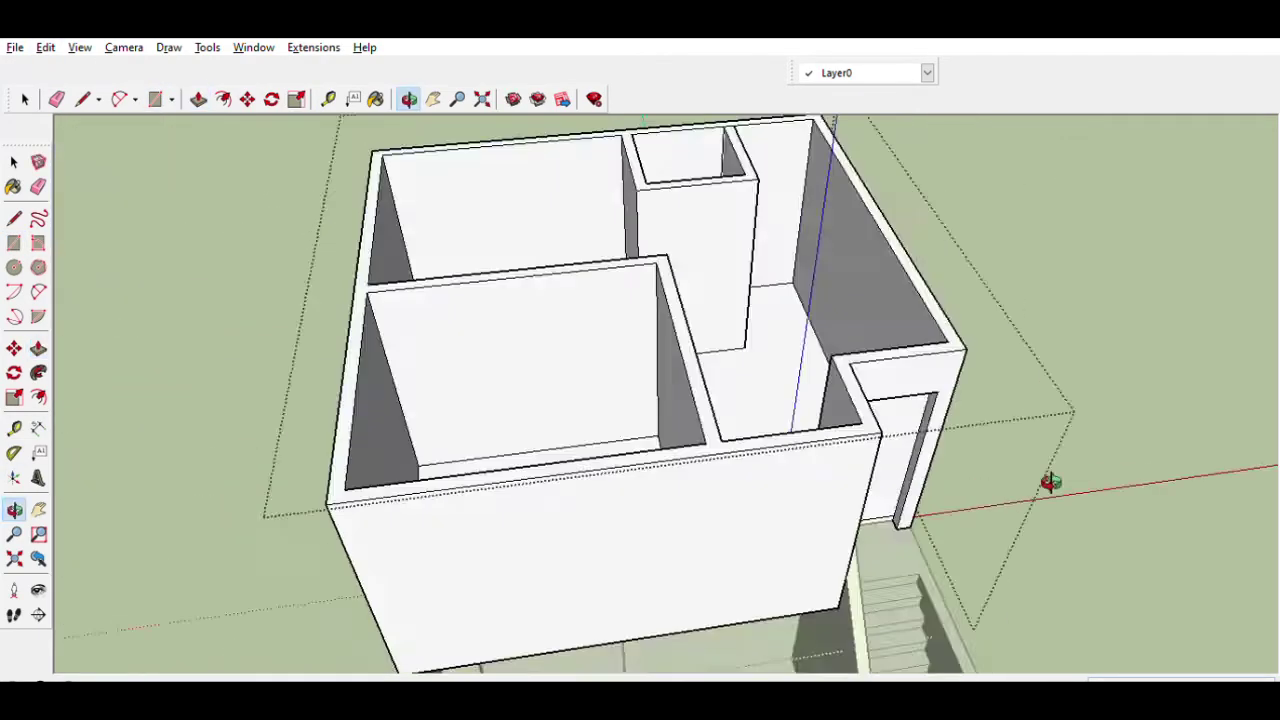
scroll(1051, 480, "up", 2)
mouse_move(660, 500)
middle_mouse_down()
mouse_move(1133, 326)
mouse_move(935, 393)
mouse_move(814, 456)
middle_mouse_up()
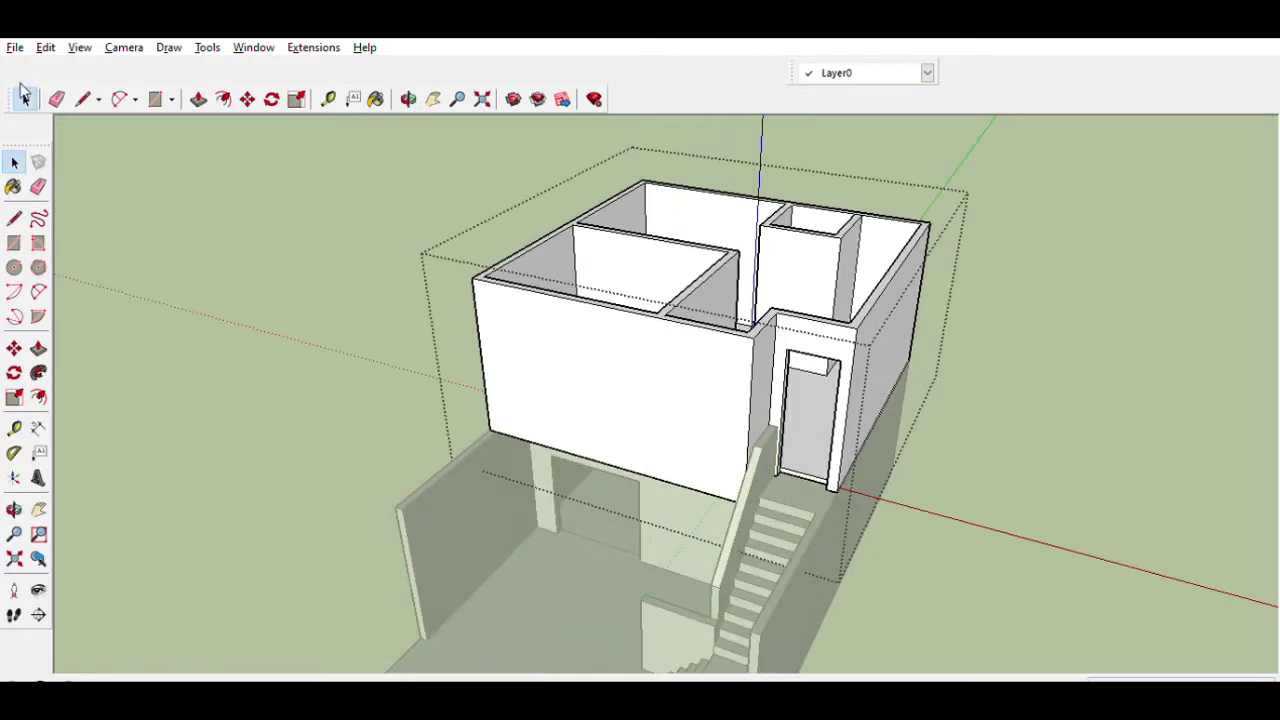
middle_click_drag(600, 480, 528, 486)
scroll(765, 491, "up", 2)
scroll(765, 491, "up", 4)
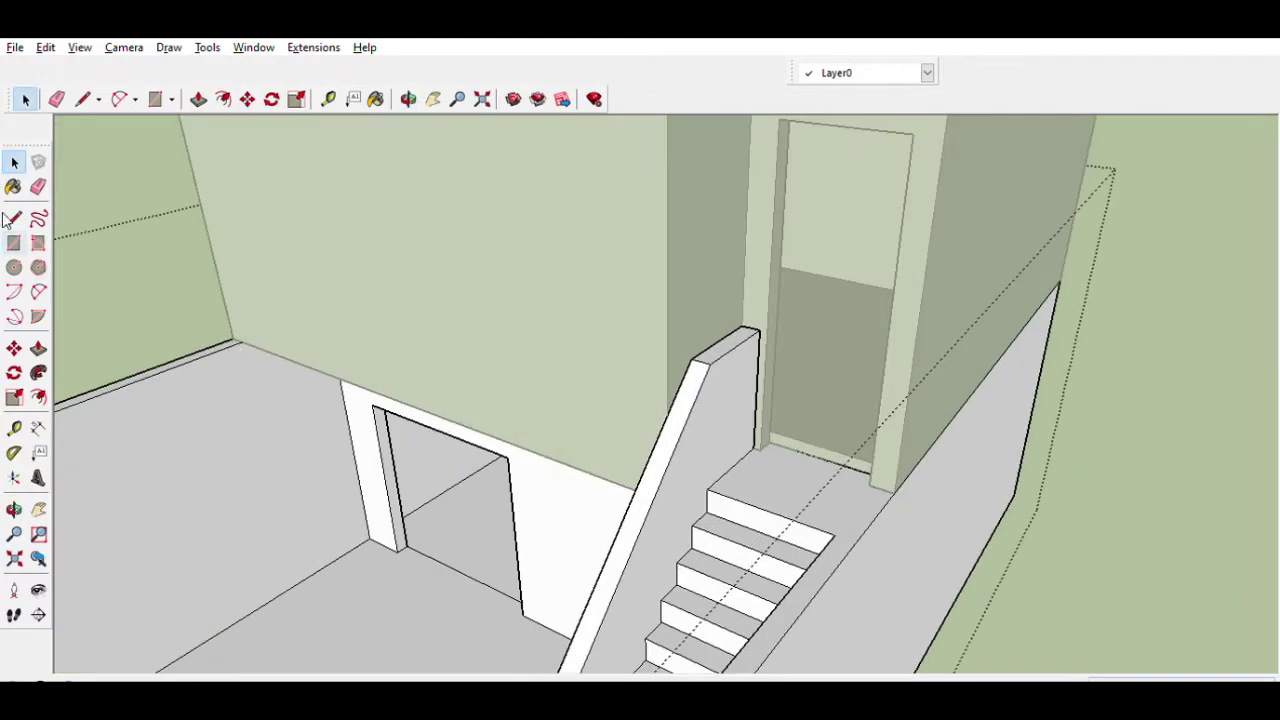
Step: Draw a closing edge along the stair wall and push back the wall face above the steps
left_click(14, 218)
middle_click_drag(500, 357, 628, 414)
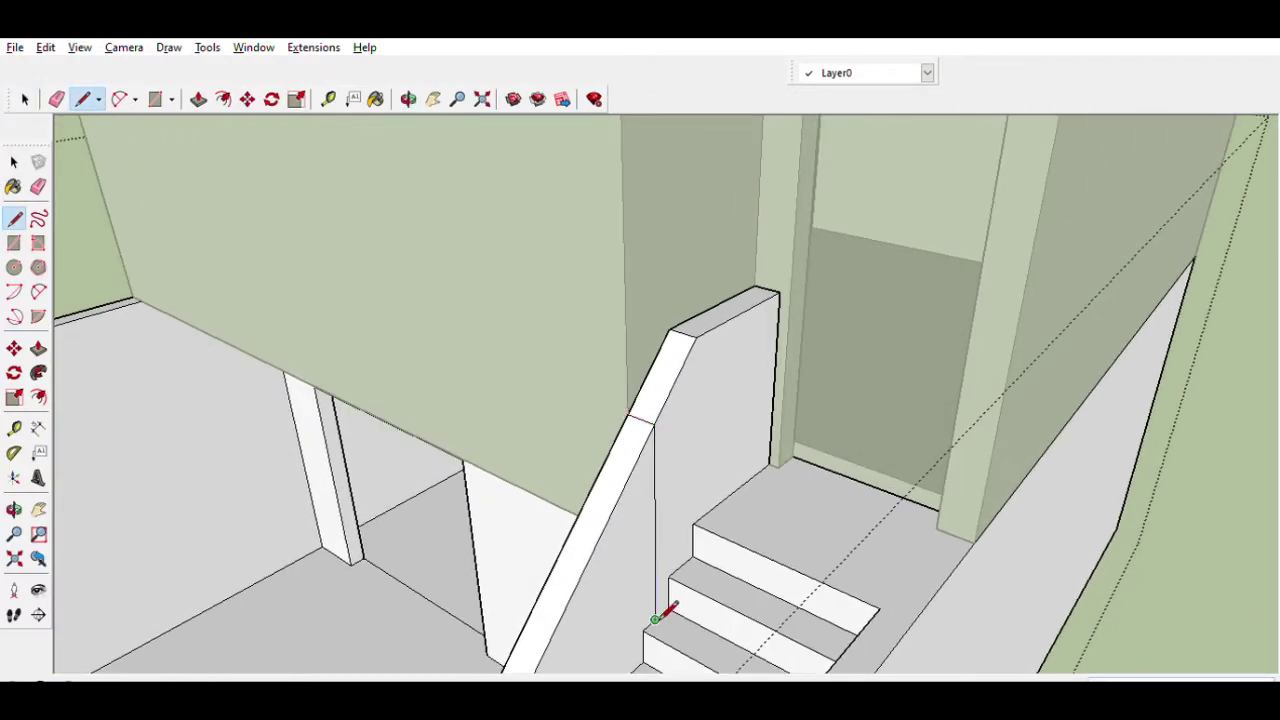
key("p")
left_click_drag(737, 386, 491, 312)
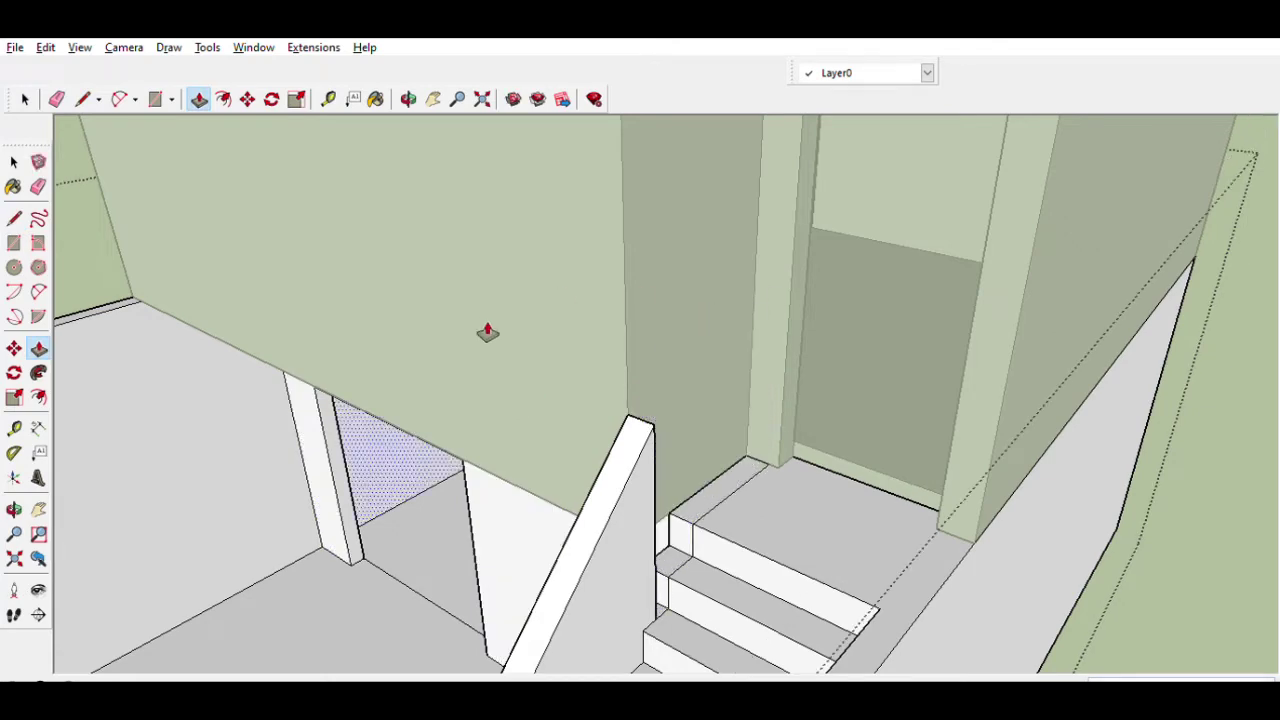
key("e")
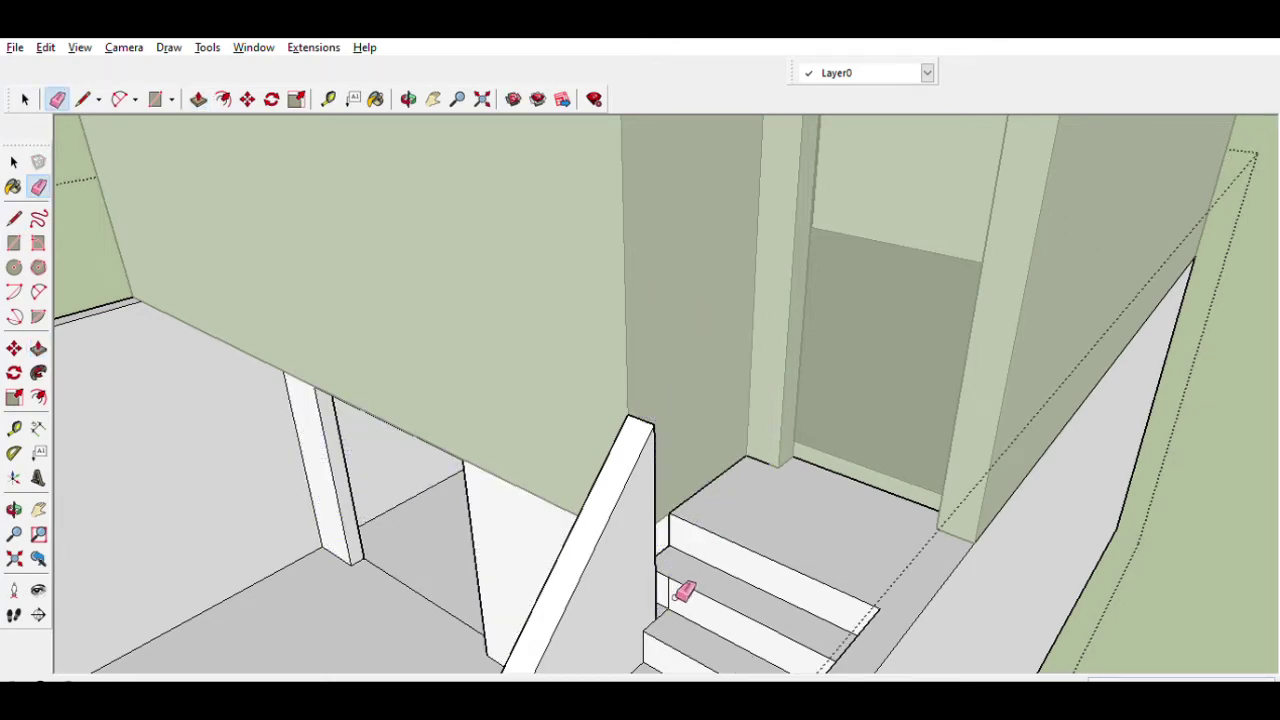
scroll(679, 611, "down", 5)
middle_click_drag(809, 429, 491, 380)
Step: Orbit and zoom around the house to frame the top of the staircase
key("space")
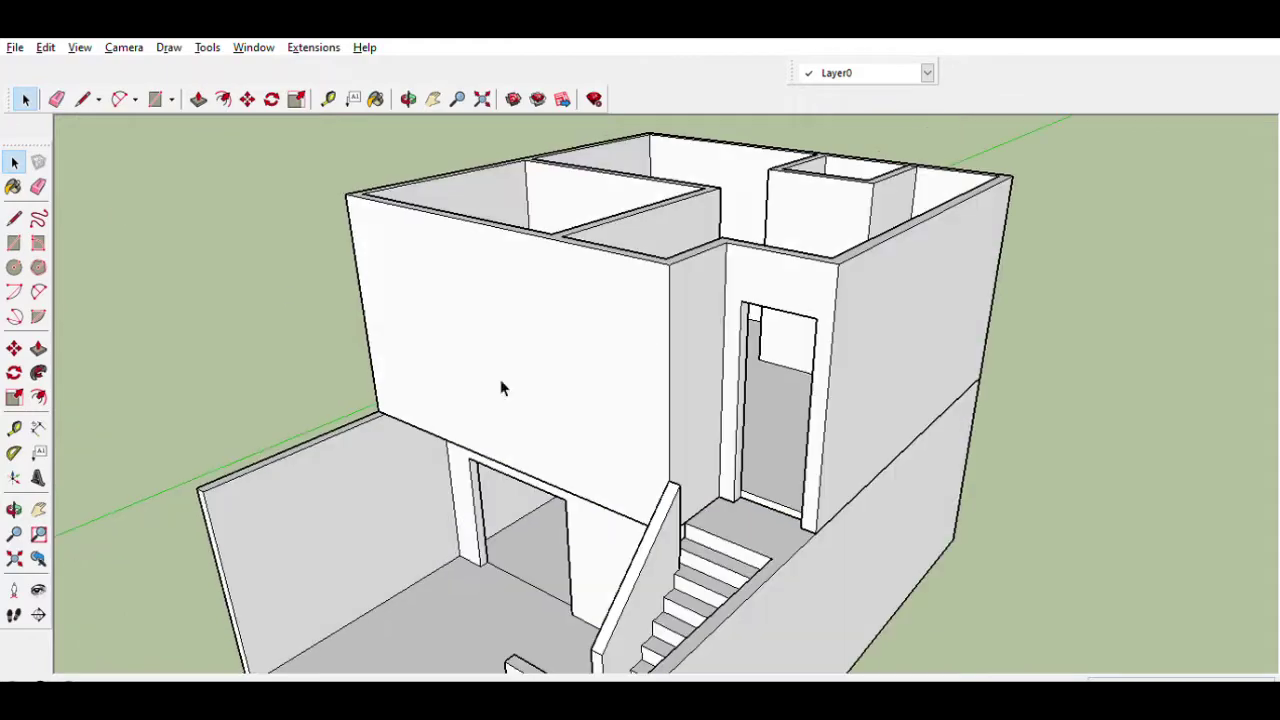
scroll(718, 353, "up", 3)
scroll(737, 434, "up", 2)
scroll(723, 371, "down", 10)
middle_click_drag(723, 371, 898, 391)
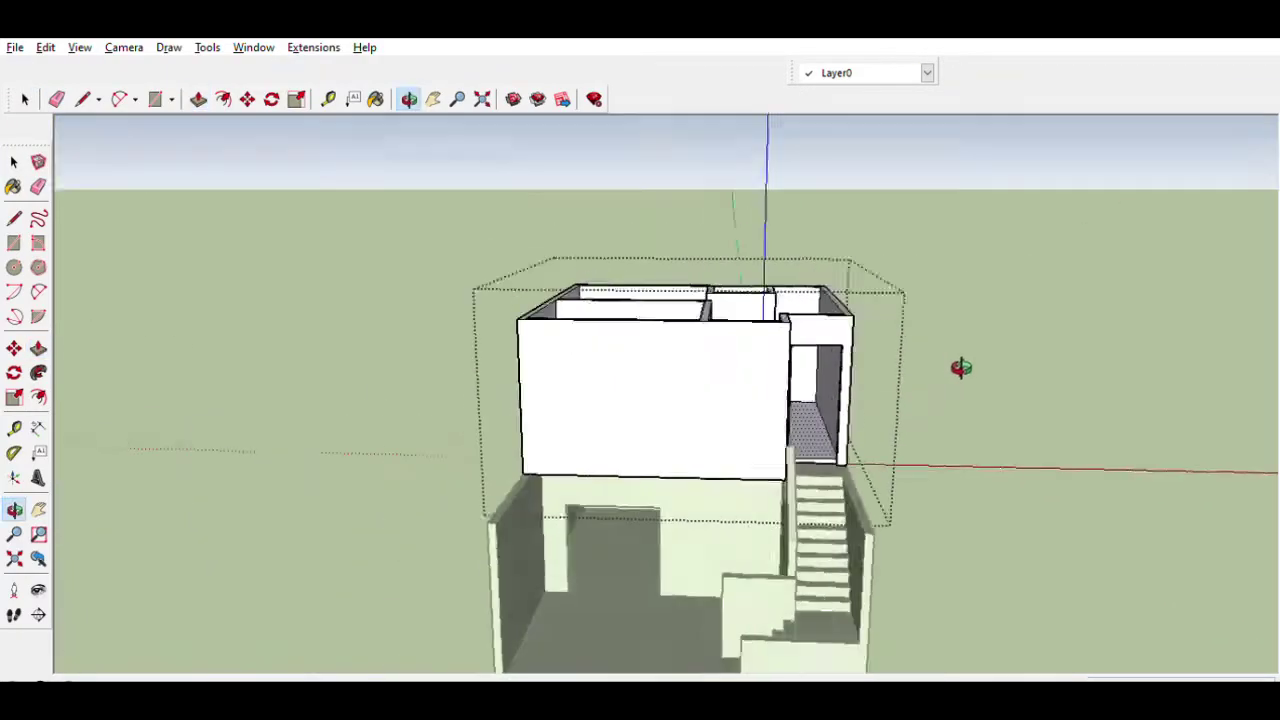
key("p")
key("space")
middle_click_drag(140, 175, 456, 283)
scroll(820, 400, "up", 3)
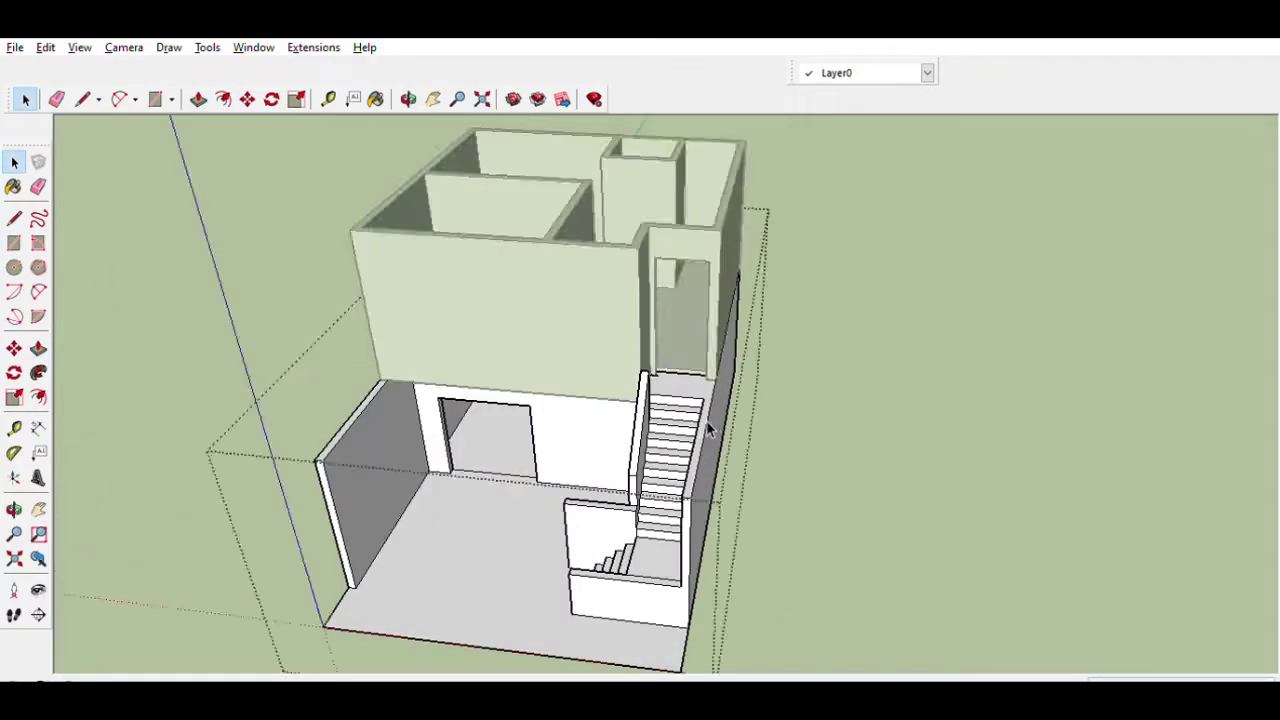
scroll(820, 400, "up", 3)
key("l")
scroll(704, 370, "up", 3)
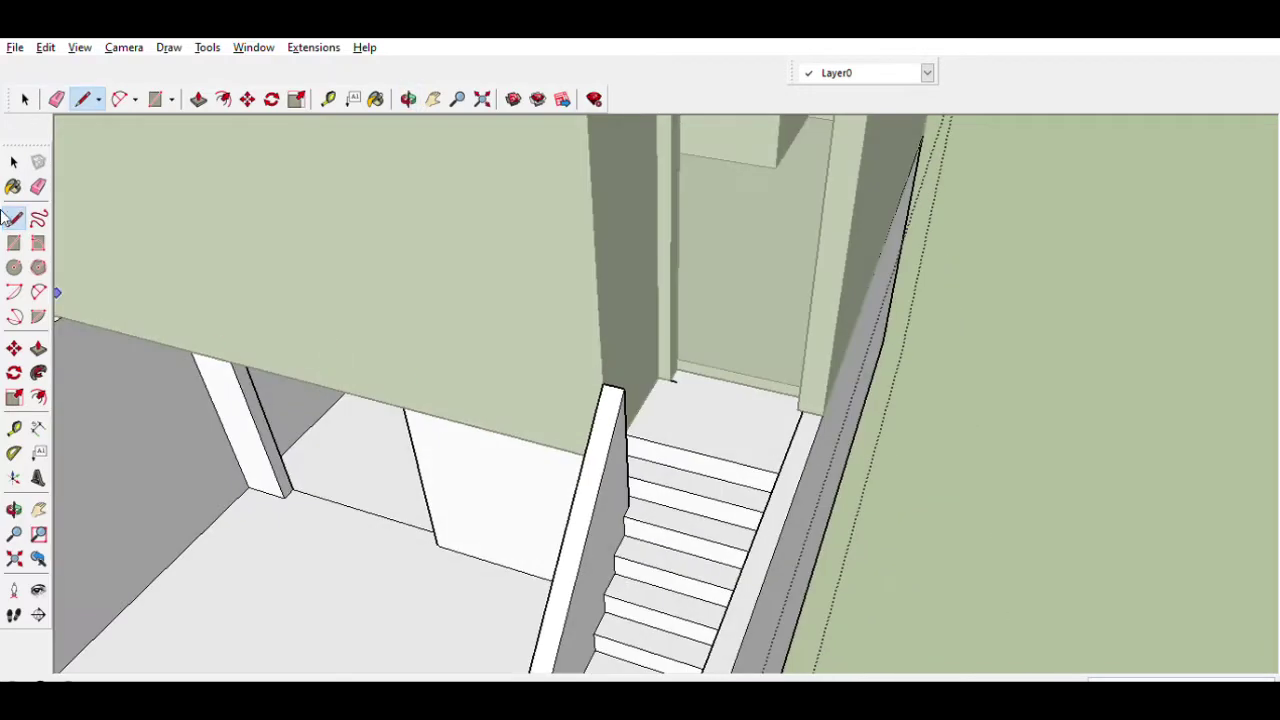
key("e")
scroll(680, 370, "up", 2)
scroll(662, 379, "down", 10)
Step: Push/Pull the stair-side wall face up to the upper-floor height and check it
left_click(38, 348)
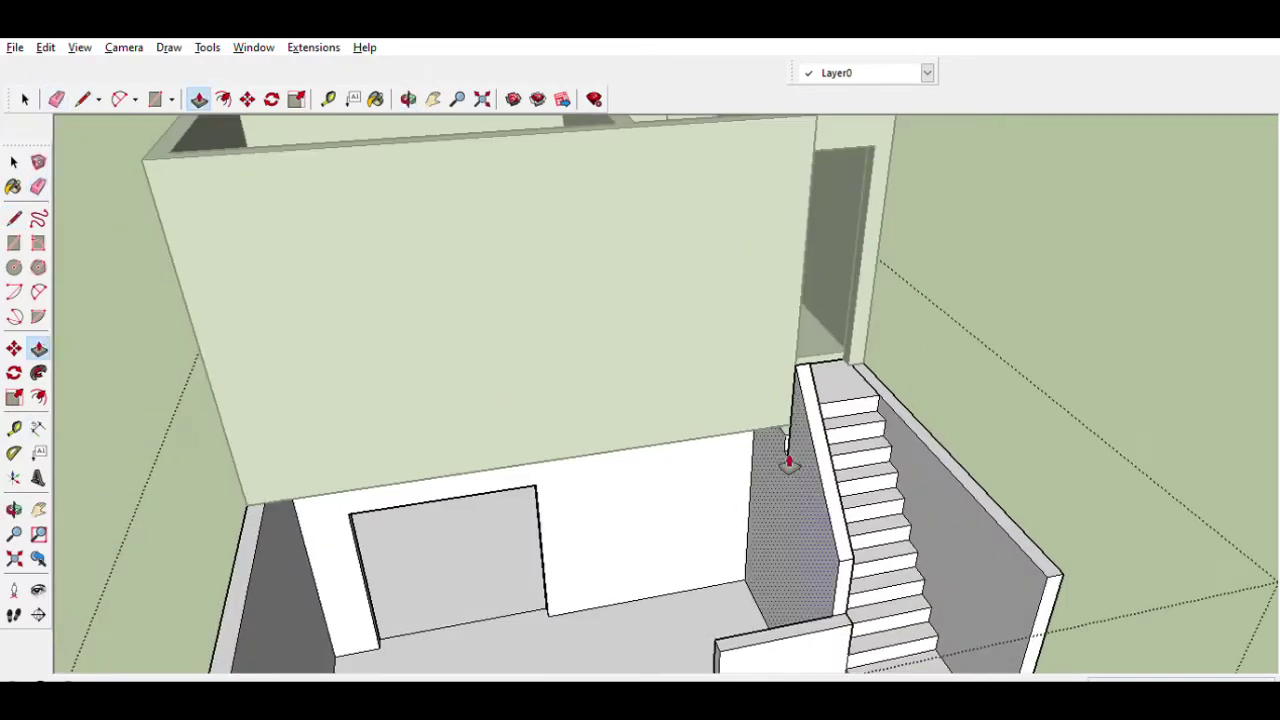
scroll(615, 349, "down", 3)
key("l")
scroll(891, 386, "up", 5)
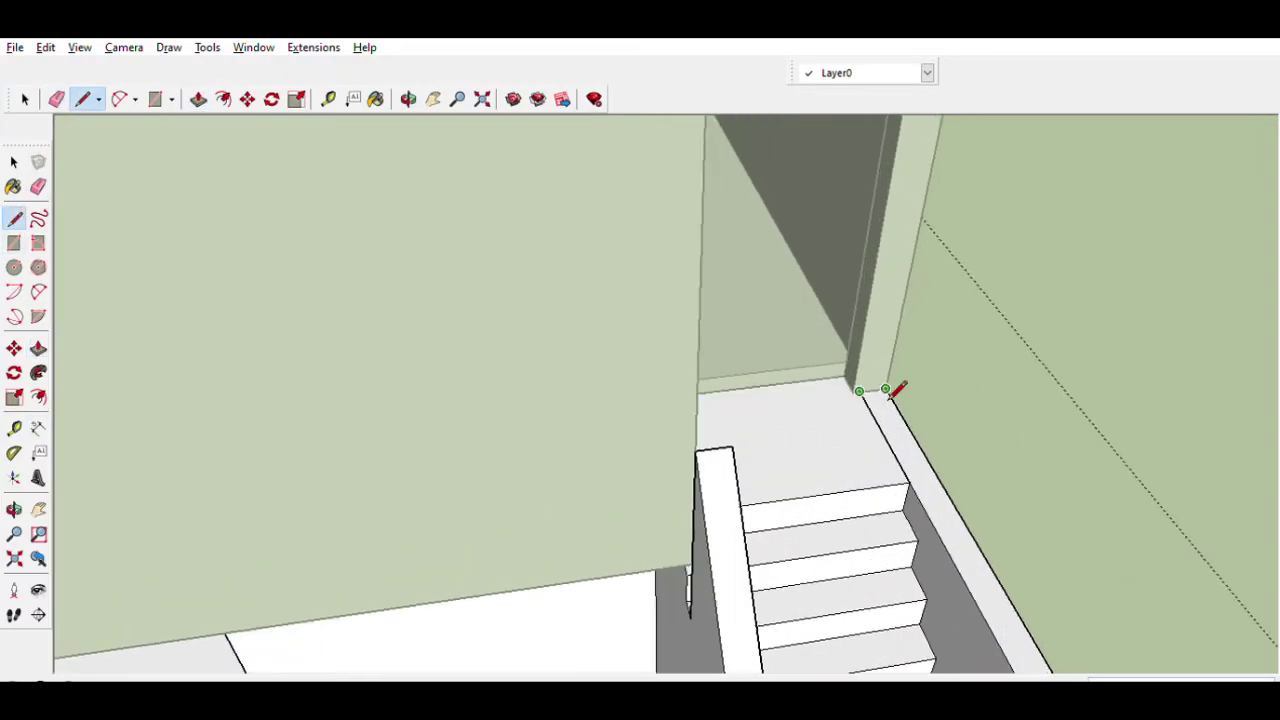
scroll(891, 390, "down", 5)
key("p")
left_click(972, 503)
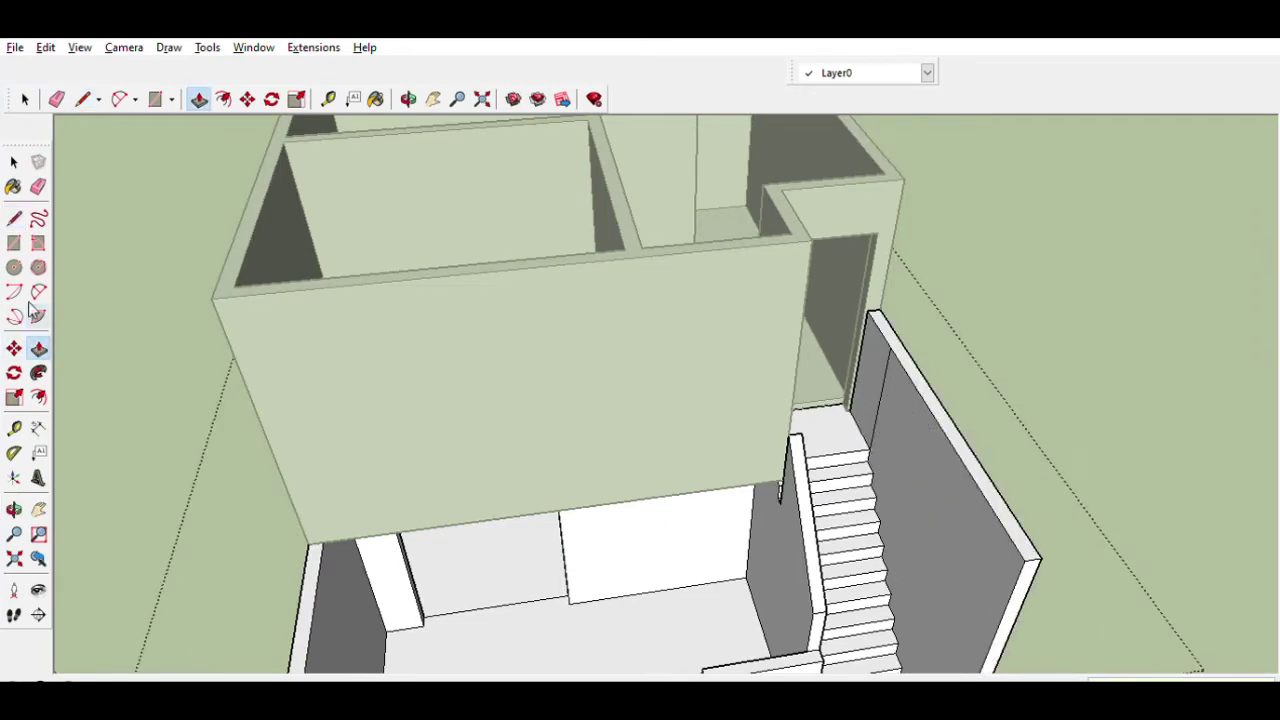
scroll(927, 405, "down", 5)
mouse_move(829, 400)
middle_mouse_down()
mouse_move(829, 380)
mouse_move(766, 337)
middle_mouse_up()
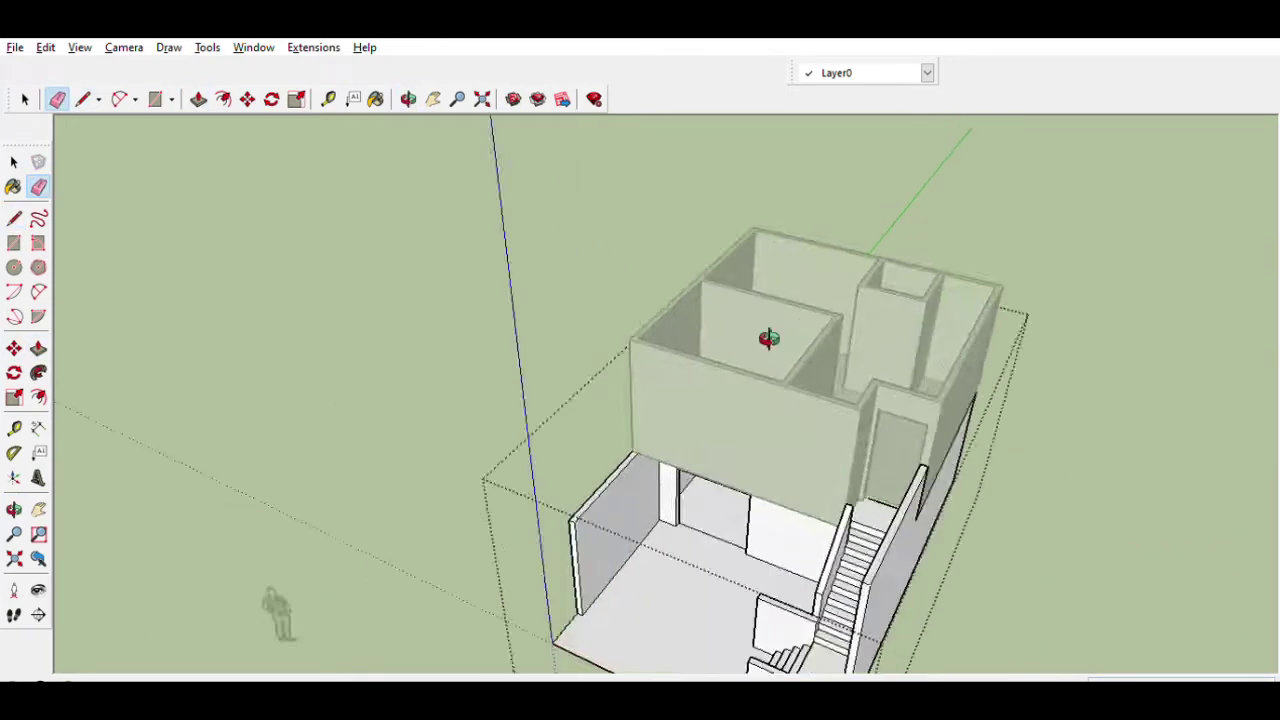
scroll(766, 337, "up", 4)
Step: Place a Tape Measure guide line on the upper-floor interior wall
middle_click_drag(173, 282, 811, 466)
key("t")
scroll(838, 378, "up", 3)
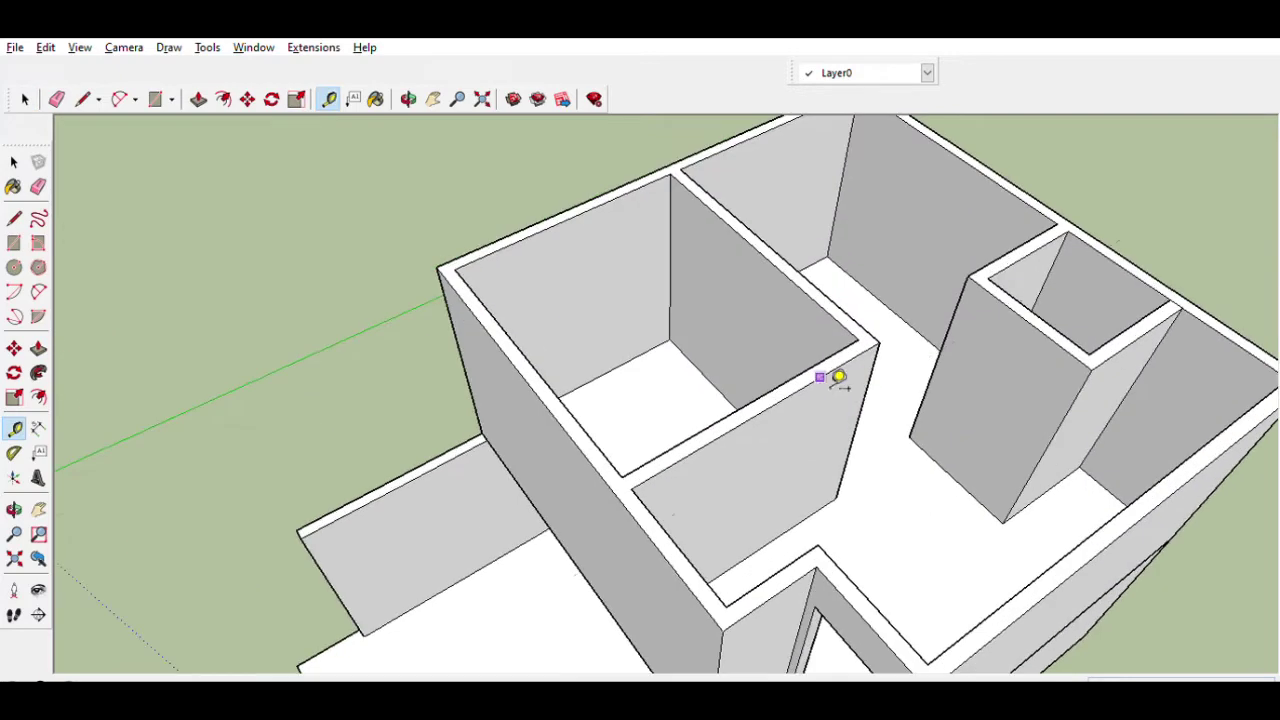
middle_click_drag(832, 418, 686, 380)
scroll(800, 440, "up", 3)
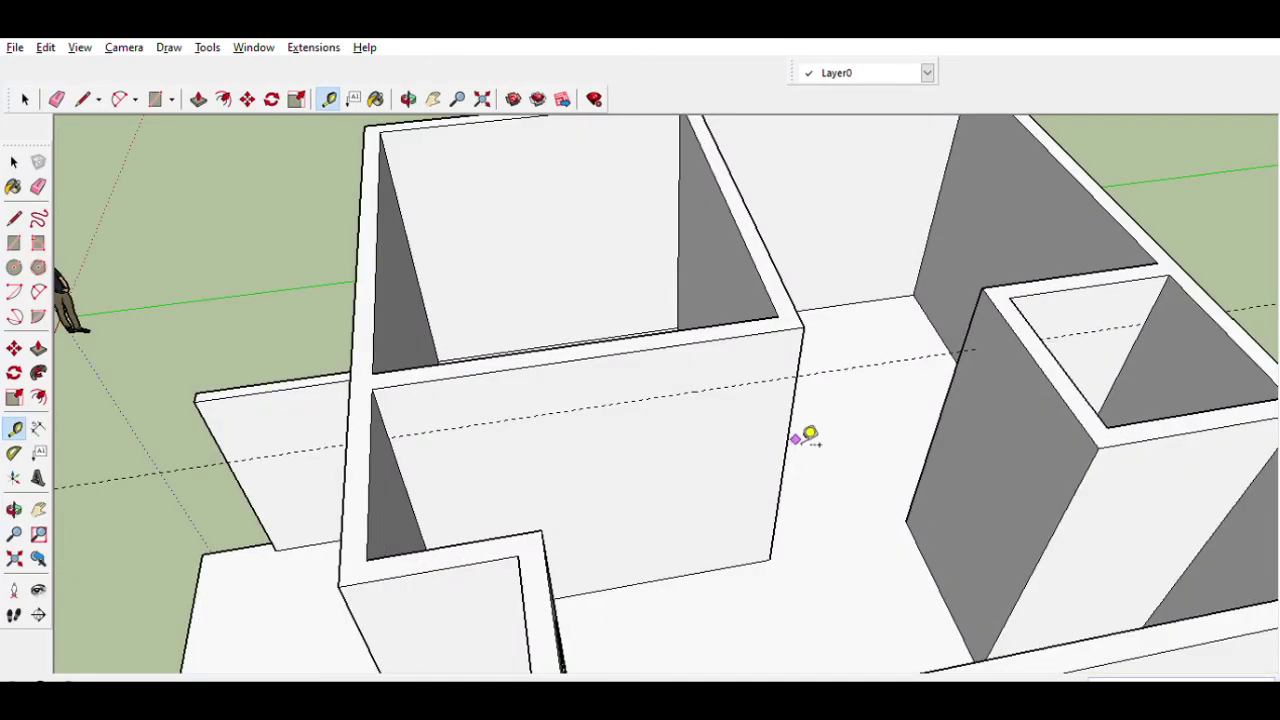
scroll(541, 414, "down", 4)
middle_click_drag(541, 414, 523, 451)
scroll(578, 318, "up", 4)
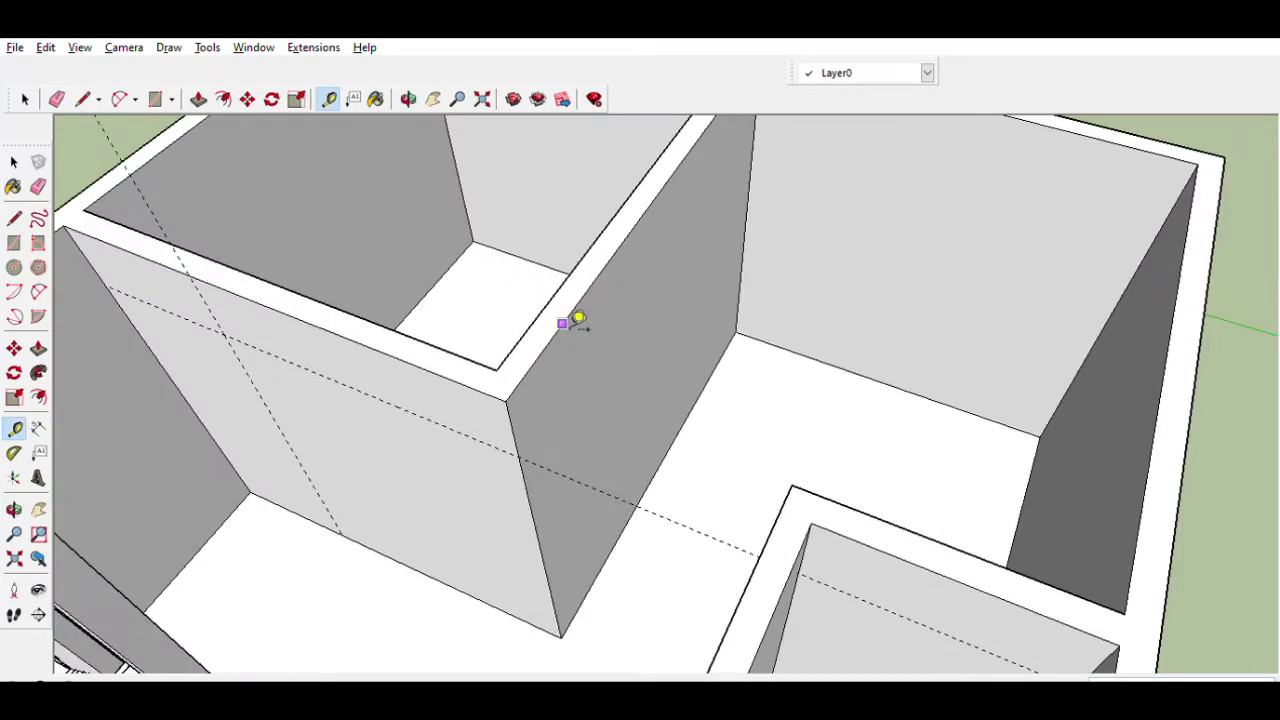
scroll(540, 445, "up", 2)
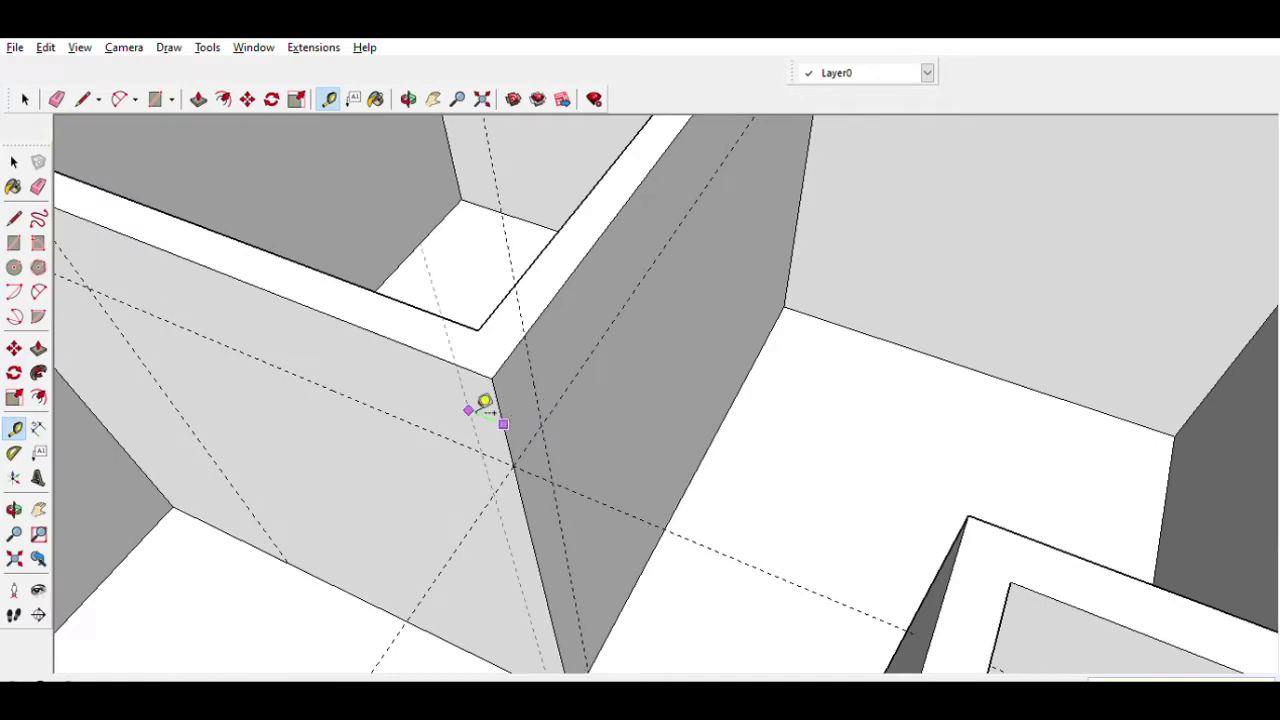
scroll(585, 405, "down", 4)
scroll(680, 320, "up", 3)
left_click(572, 365)
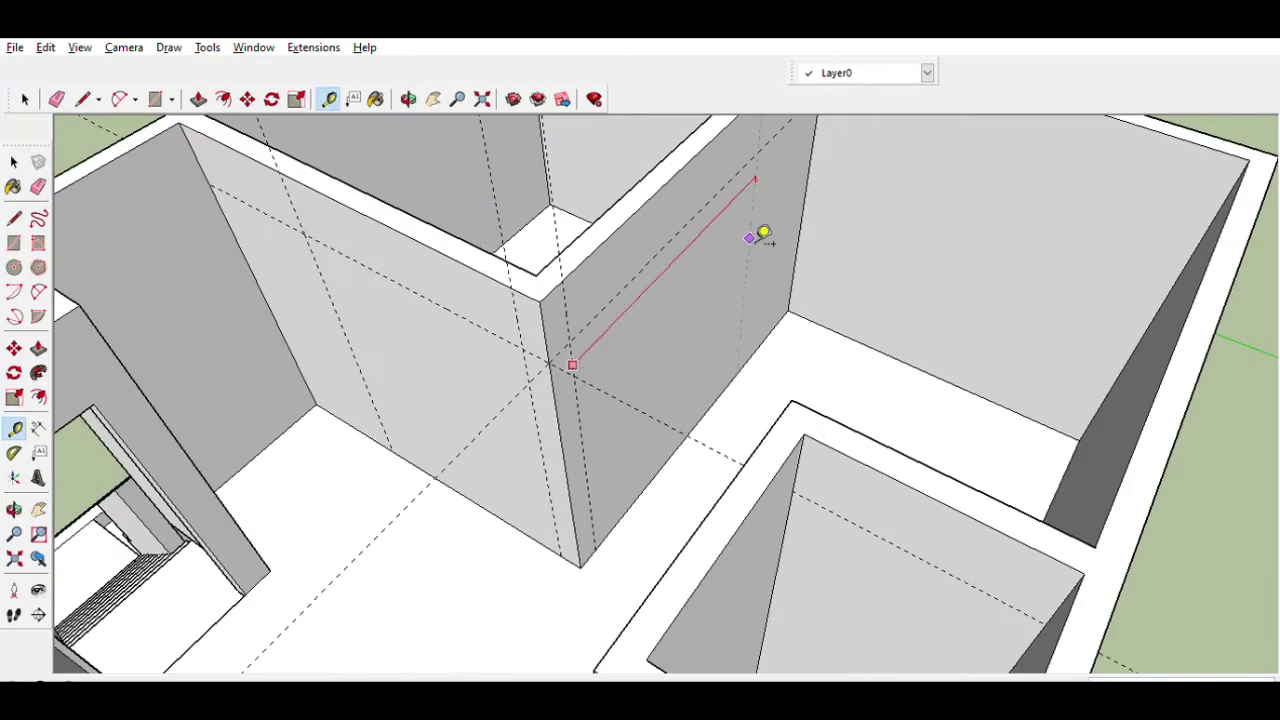
Step: Draw a rectangular door outline on the interior wall face
left_click(14, 243)
left_click_drag(595, 550, 759, 152)
left_click(543, 557)
key("p")
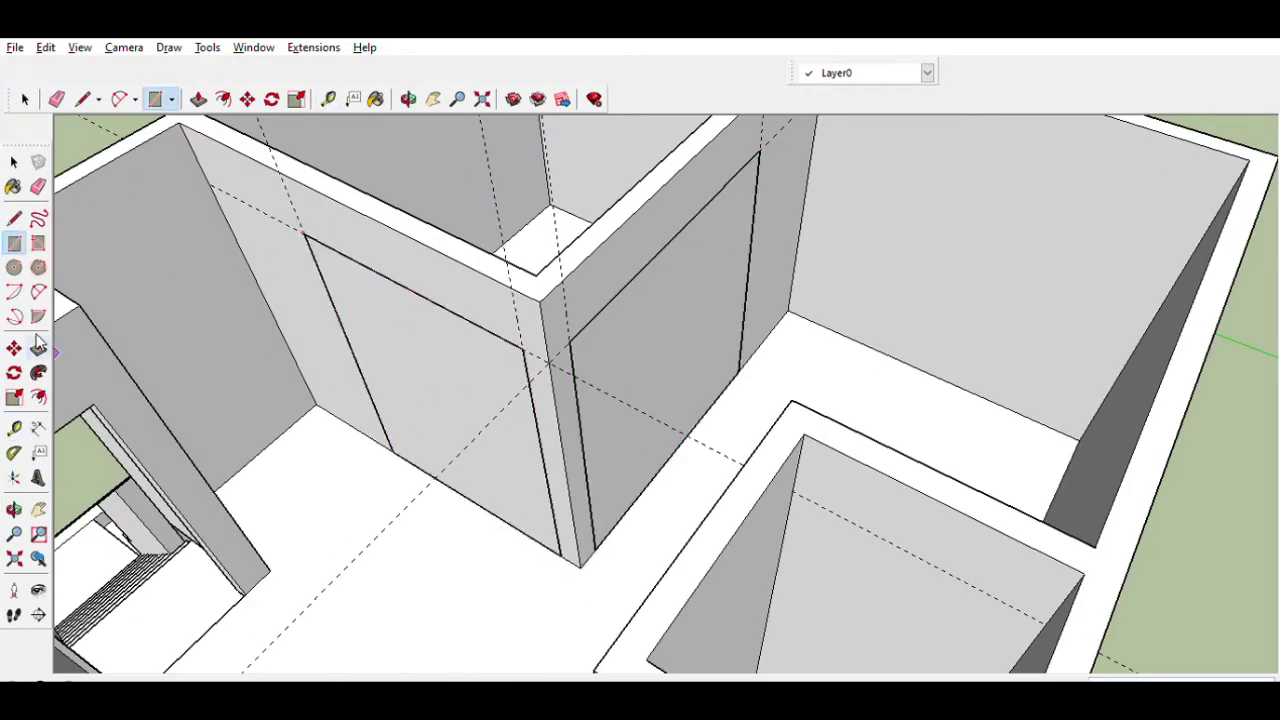
middle_click_drag(491, 343, 640, 371)
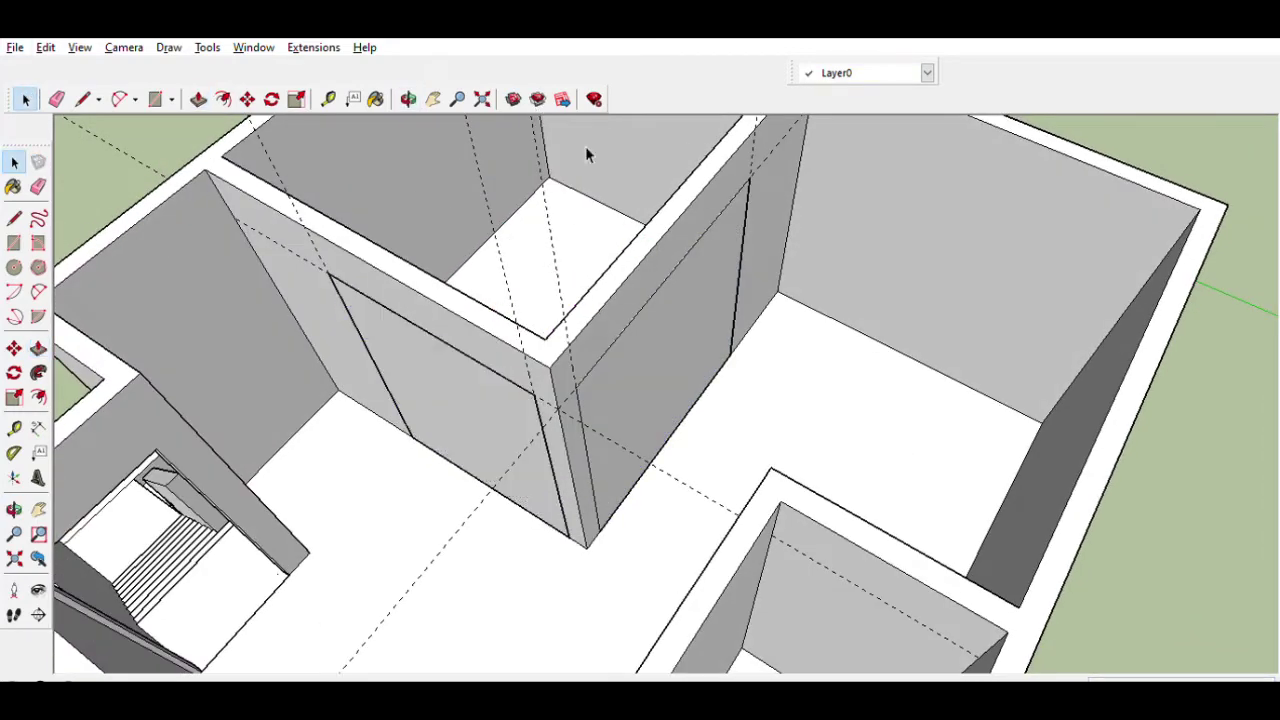
middle_click_drag(660, 370, 1003, 337)
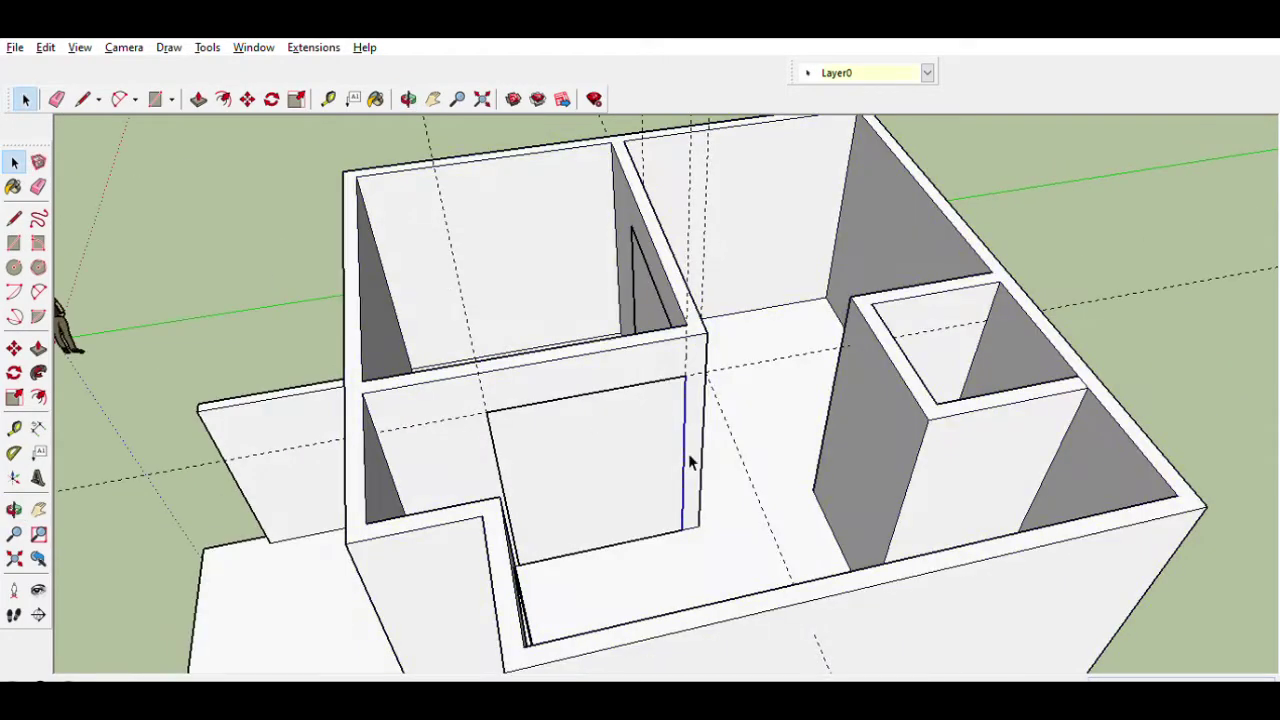
Step: Push the door outline through the wall to open the doorway
key("r")
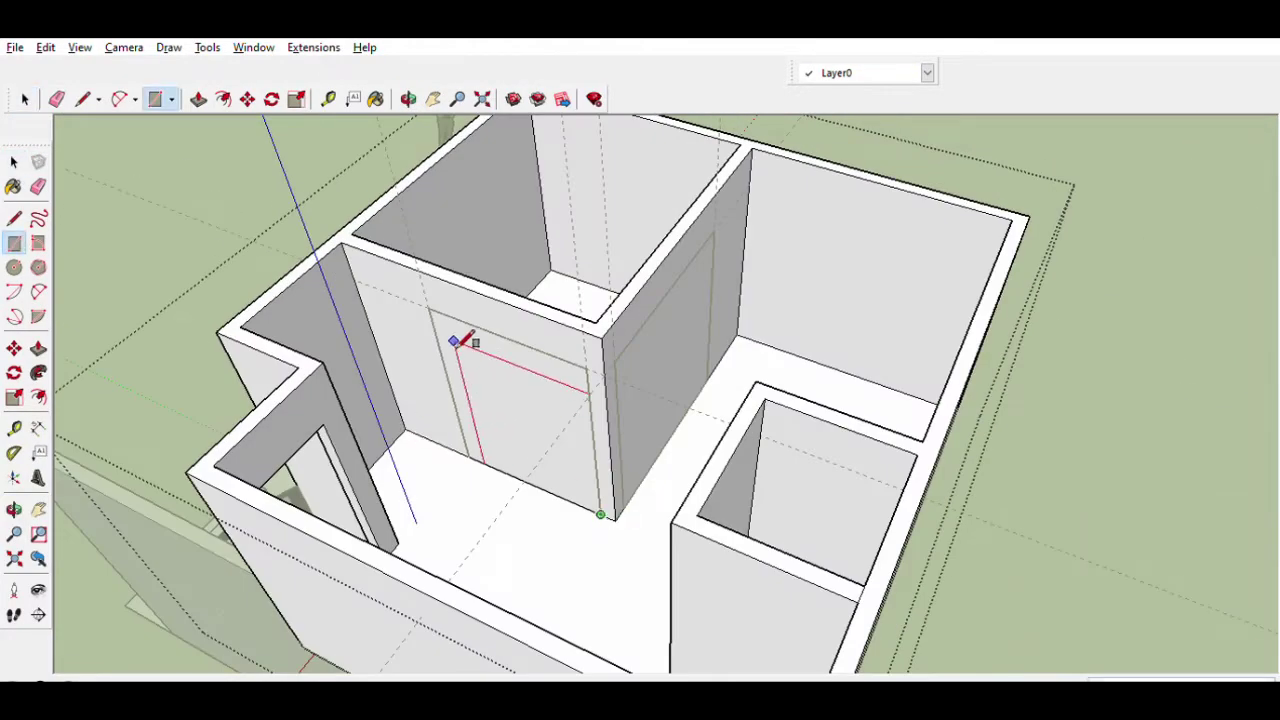
left_click(38, 347)
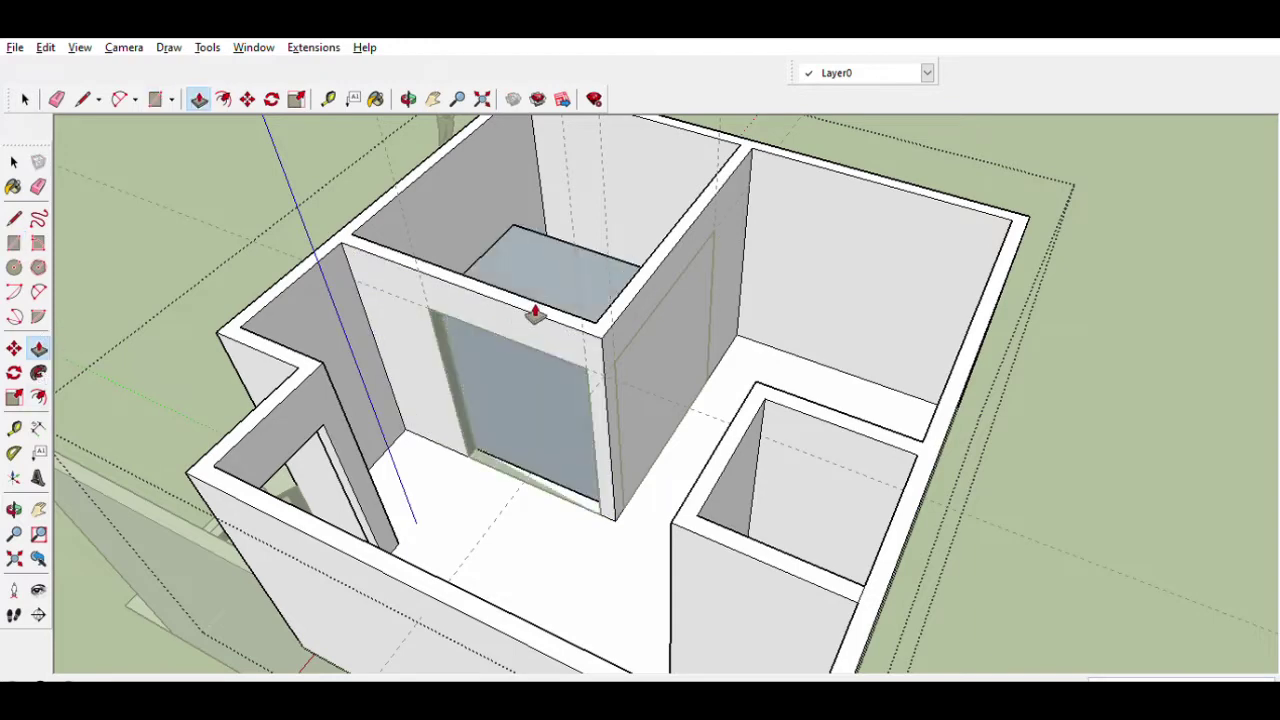
mouse_move(646, 271)
middle_mouse_down()
mouse_move(613, 368)
mouse_move(598, 360)
middle_mouse_up()
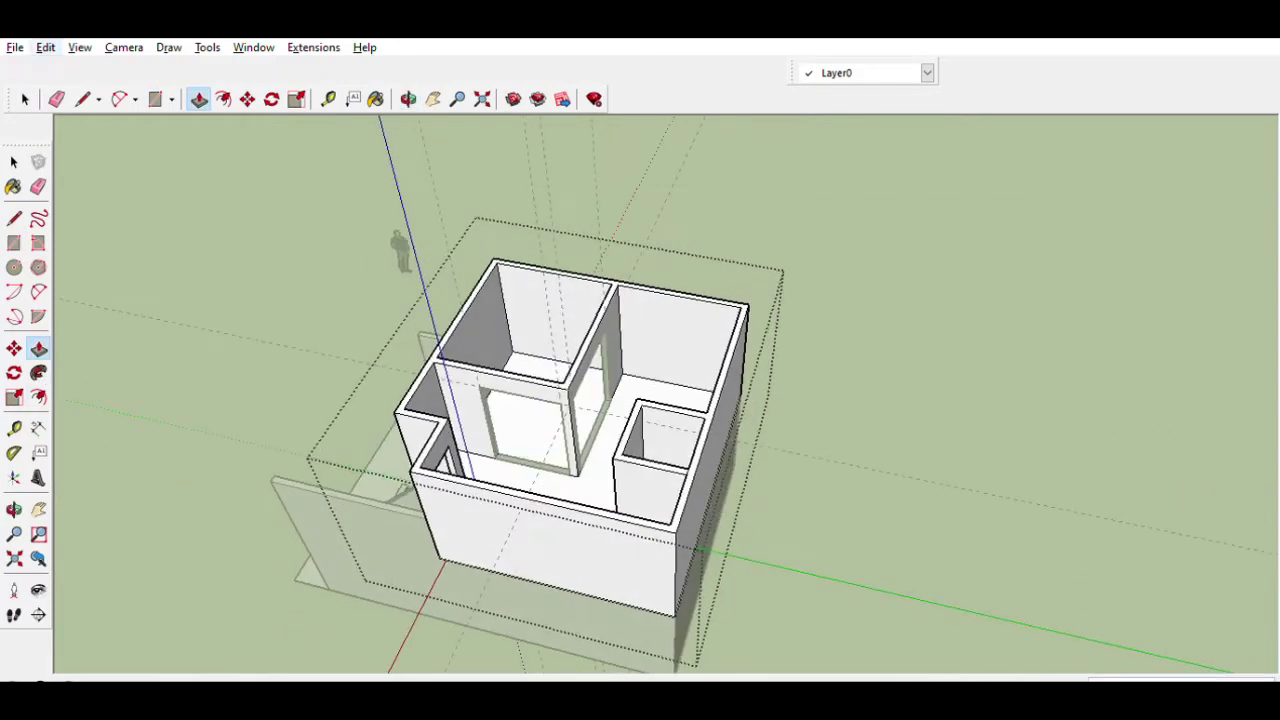
left_click(25, 99)
middle_click_drag(420, 300, 501, 462)
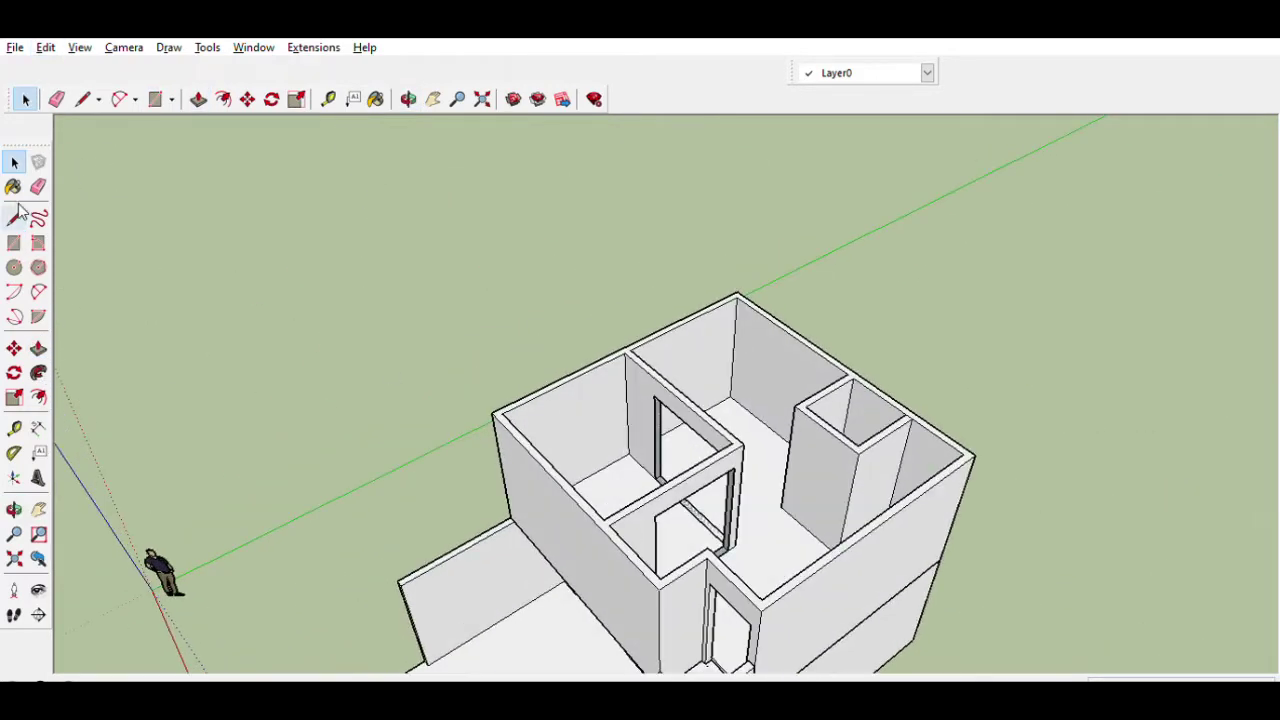
Step: Trace an edge along the upper-floor doorway floor strip with the Line tool
scroll(501, 462, "up", 3)
key("l")
scroll(705, 477, "up", 3)
scroll(688, 466, "down", 5)
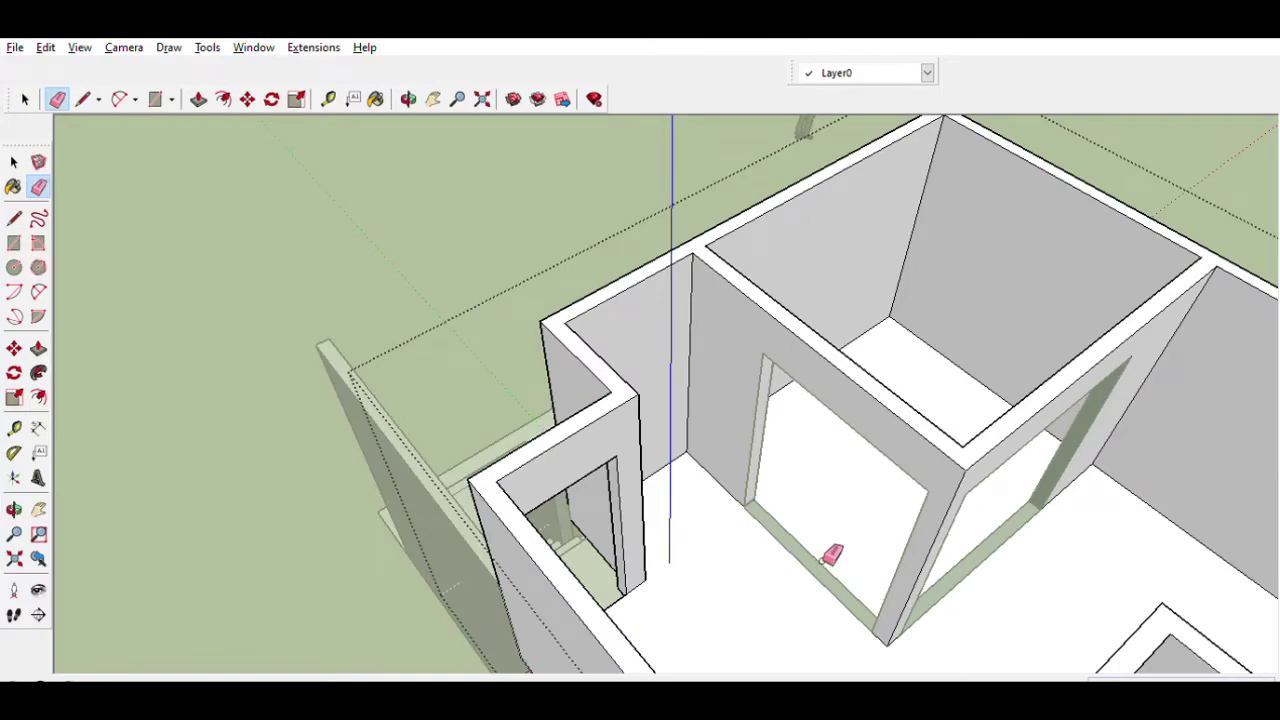
scroll(889, 592, "up", 5)
left_click(16, 217)
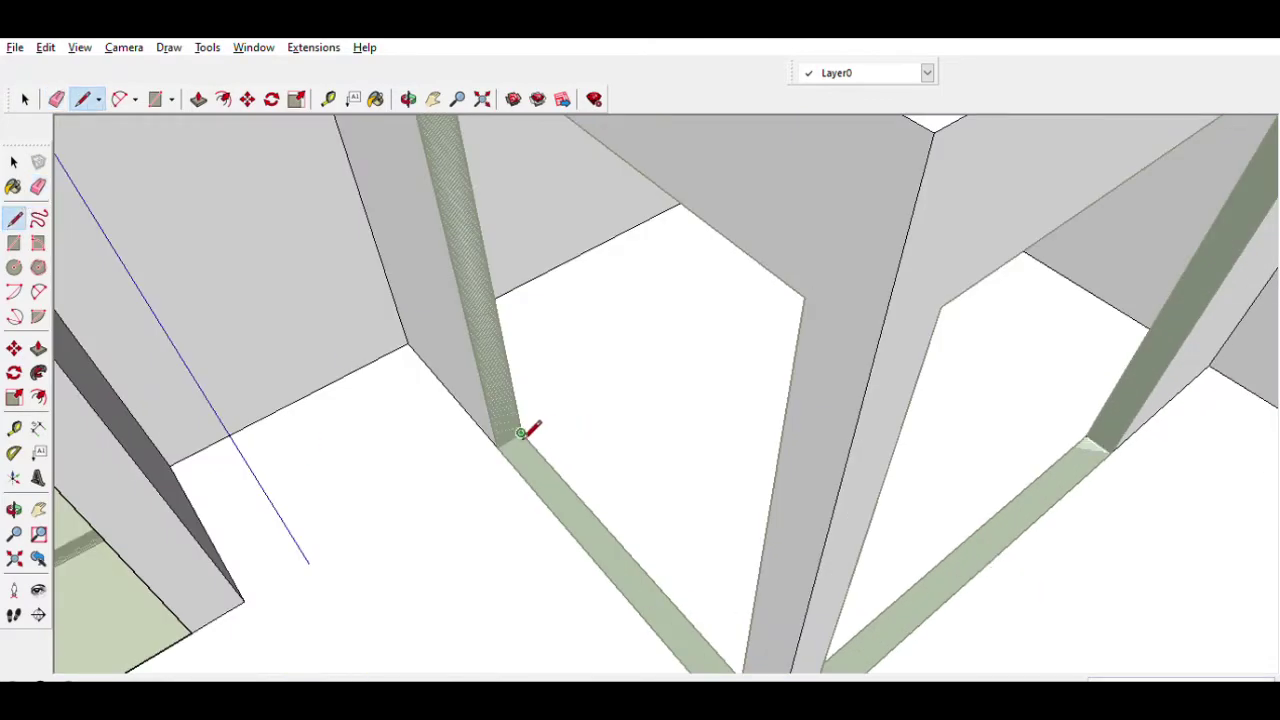
scroll(790, 500, "up", 5)
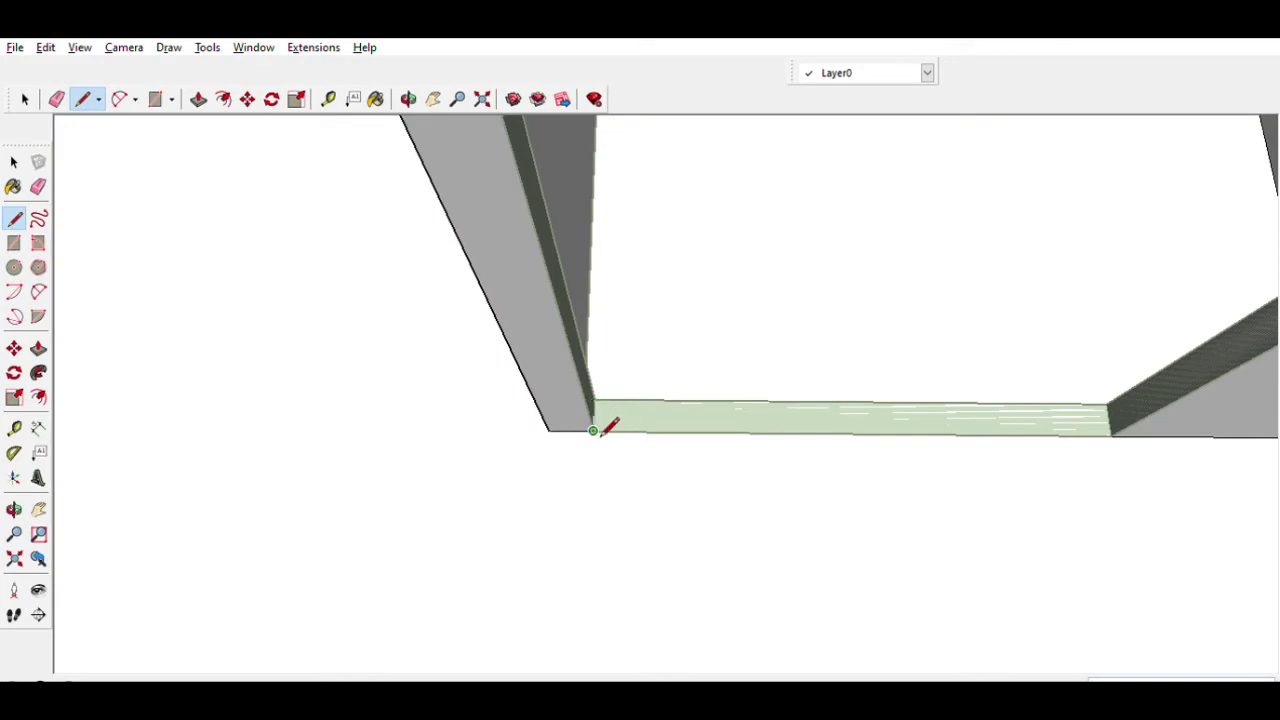
Step: Open the house group for editing with the Eraser ready
key("space")
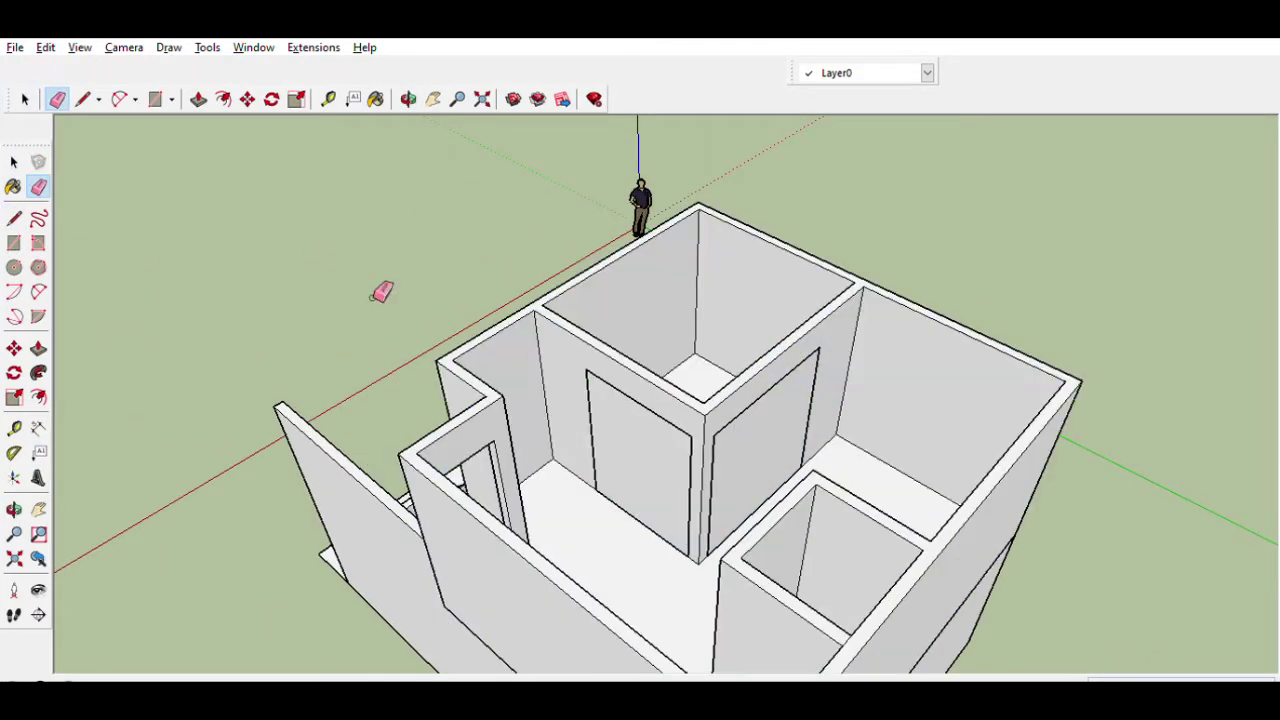
double_click(575, 347)
key("e")
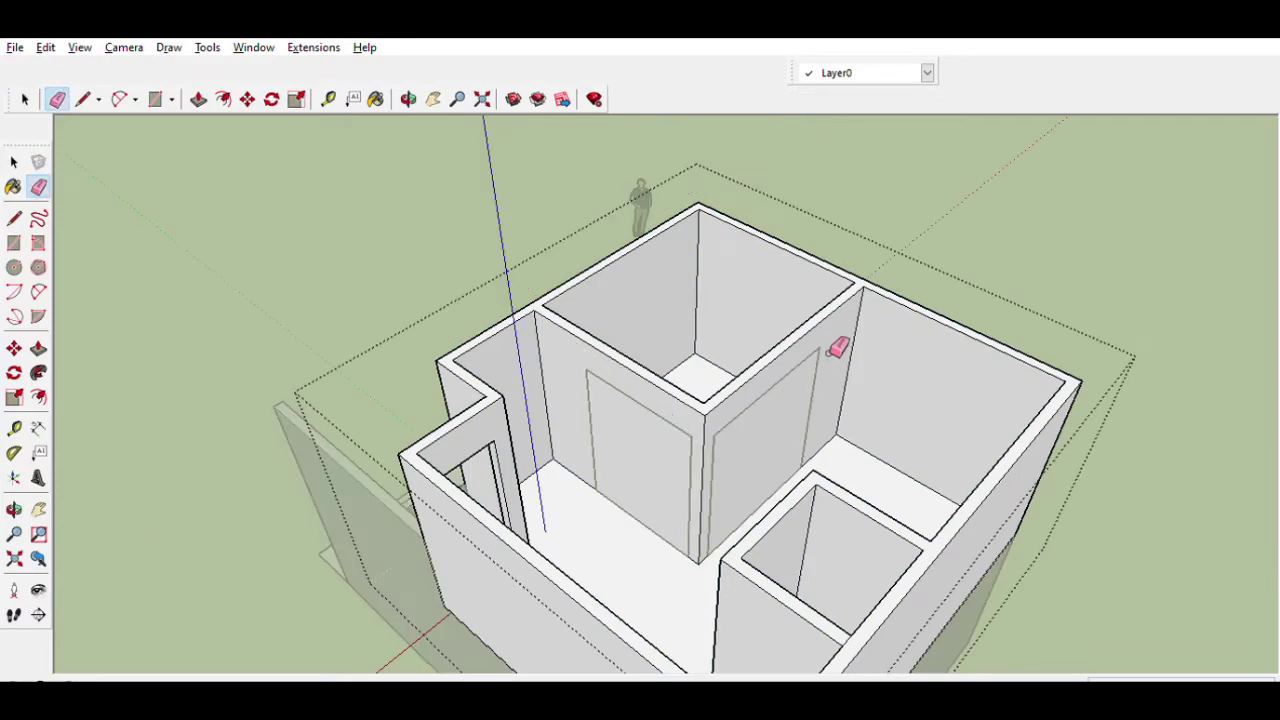
middle_click_drag(836, 347, 695, 268)
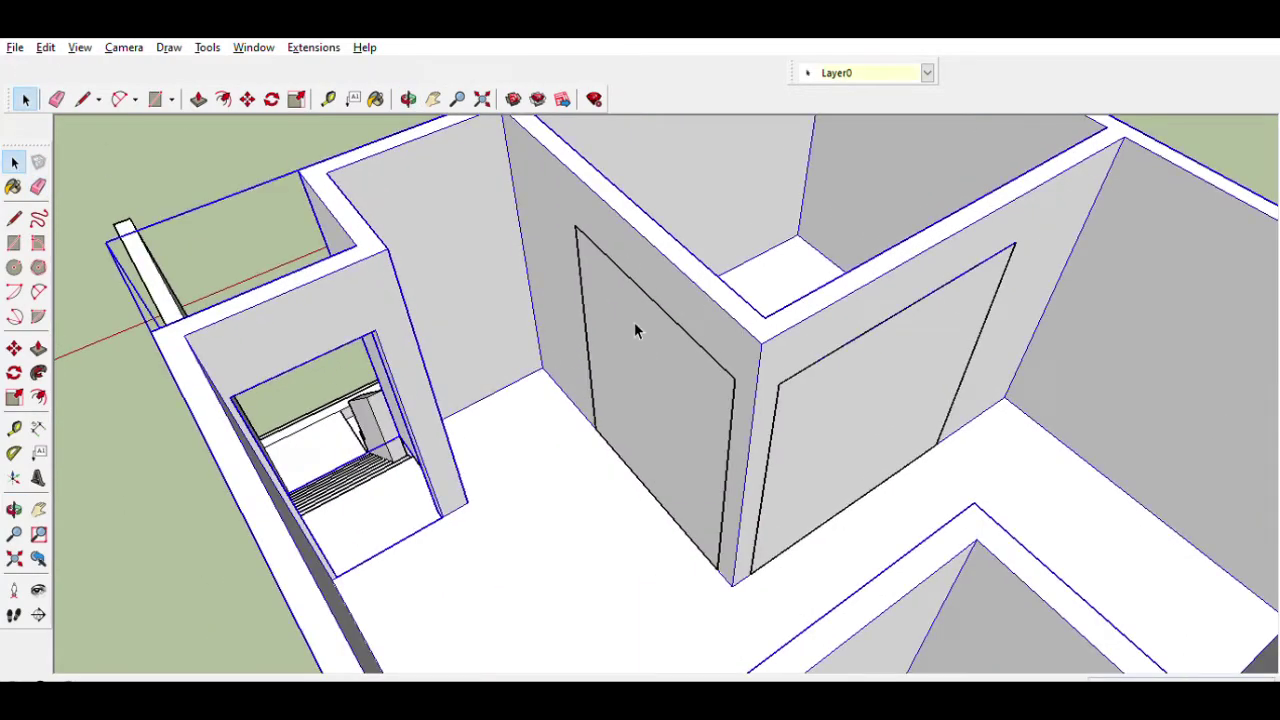
Step: Inside the house group, draw a flat face filling the small room's doorway up to the wall top
double_click(634, 332)
left_click(626, 314)
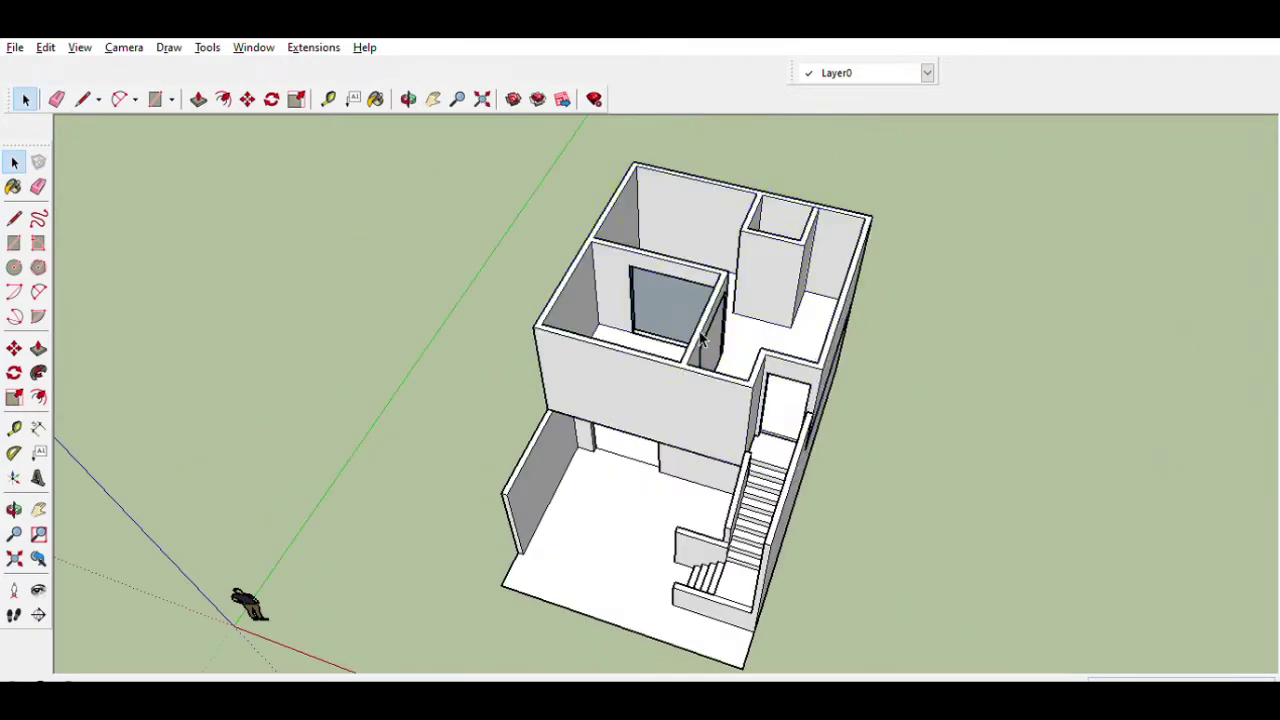
mouse_move(656, 309)
middle_mouse_down()
mouse_move(383, 190)
mouse_move(829, 494)
mouse_move(729, 420)
middle_mouse_up()
scroll(729, 420, "up", 3)
middle_click_drag(580, 346, 670, 530)
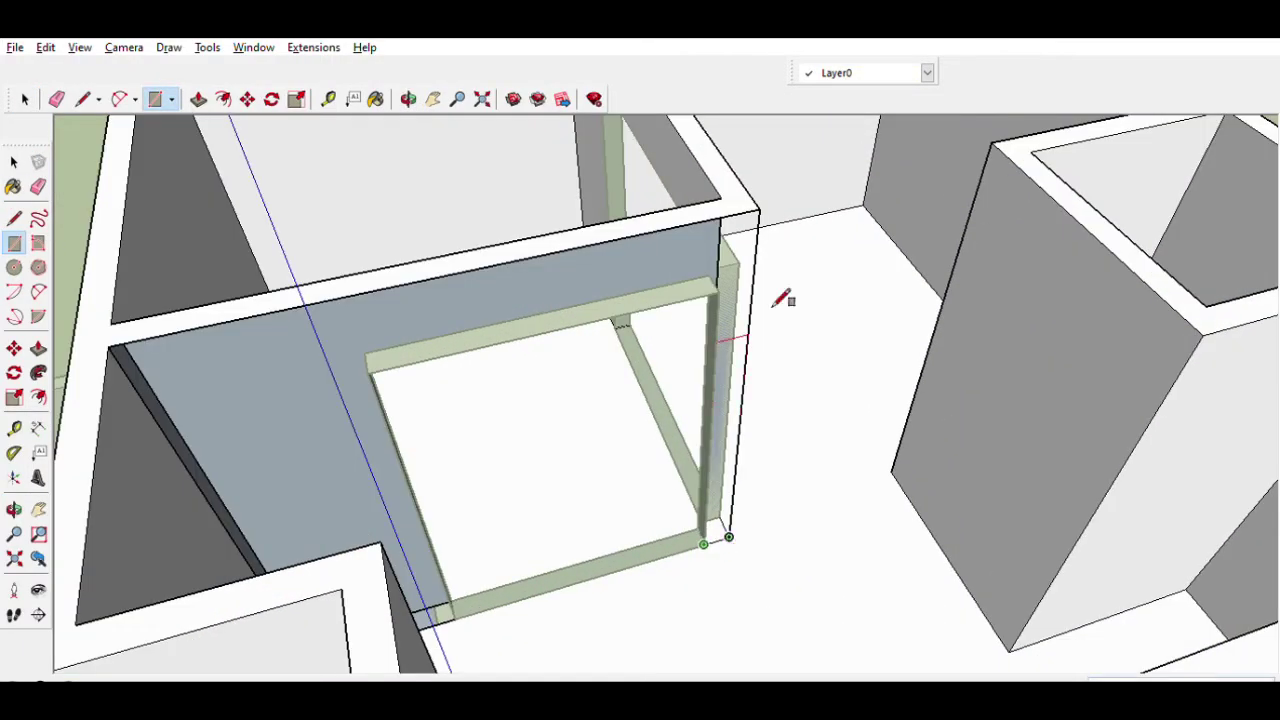
left_click(762, 214)
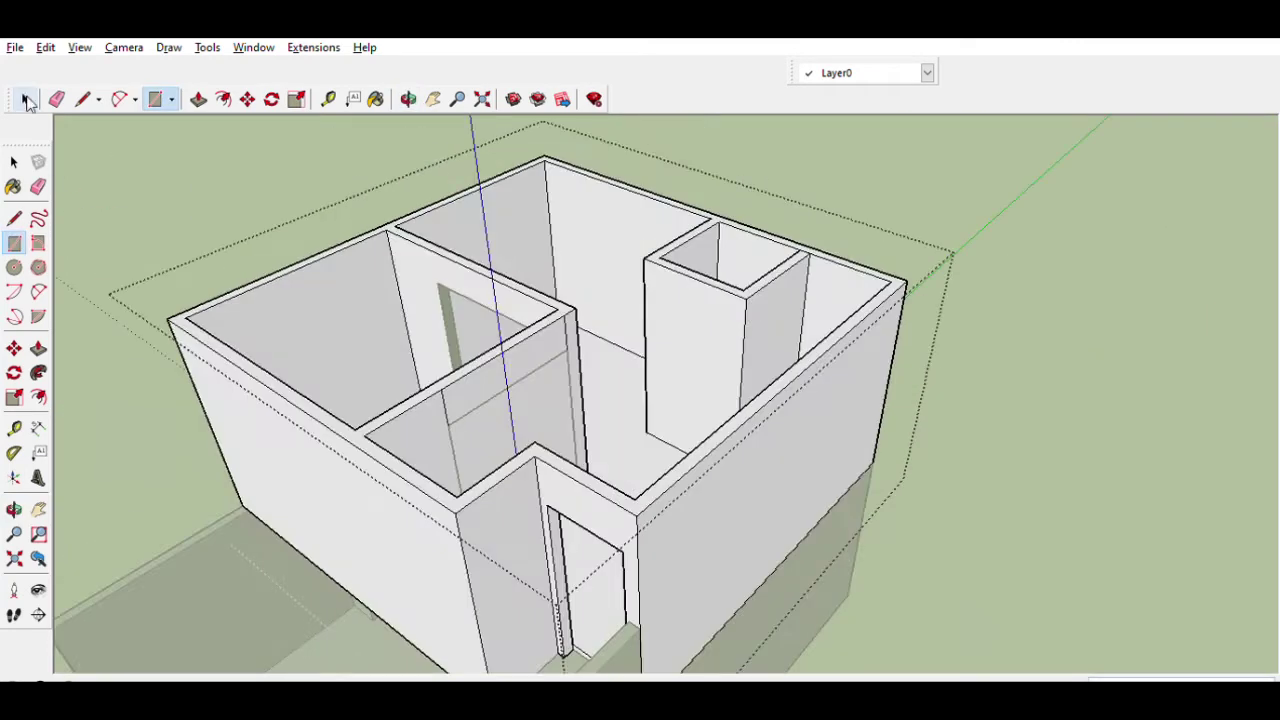
Step: Select the whole upper floor and delete it
mouse_move(503, 245)
middle_mouse_down()
mouse_move(677, 249)
mouse_move(531, 323)
mouse_move(491, 391)
mouse_move(385, 449)
middle_mouse_up()
left_click_drag(385, 449, 663, 517)
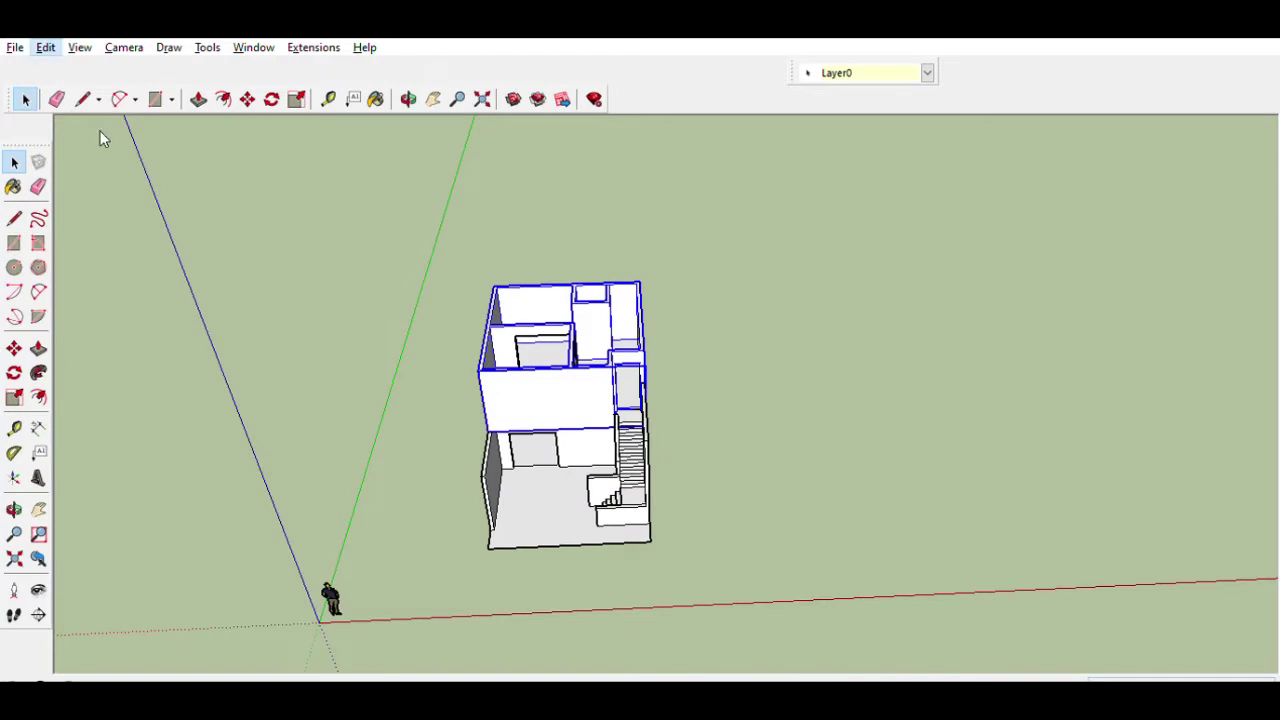
key("Delete")
Step: Draw a small rectangle on the ground beside the ground floor
left_click(38, 186)
mouse_move(420, 300)
middle_mouse_down()
mouse_move(605, 318)
mouse_move(554, 449)
mouse_move(645, 392)
middle_mouse_up()
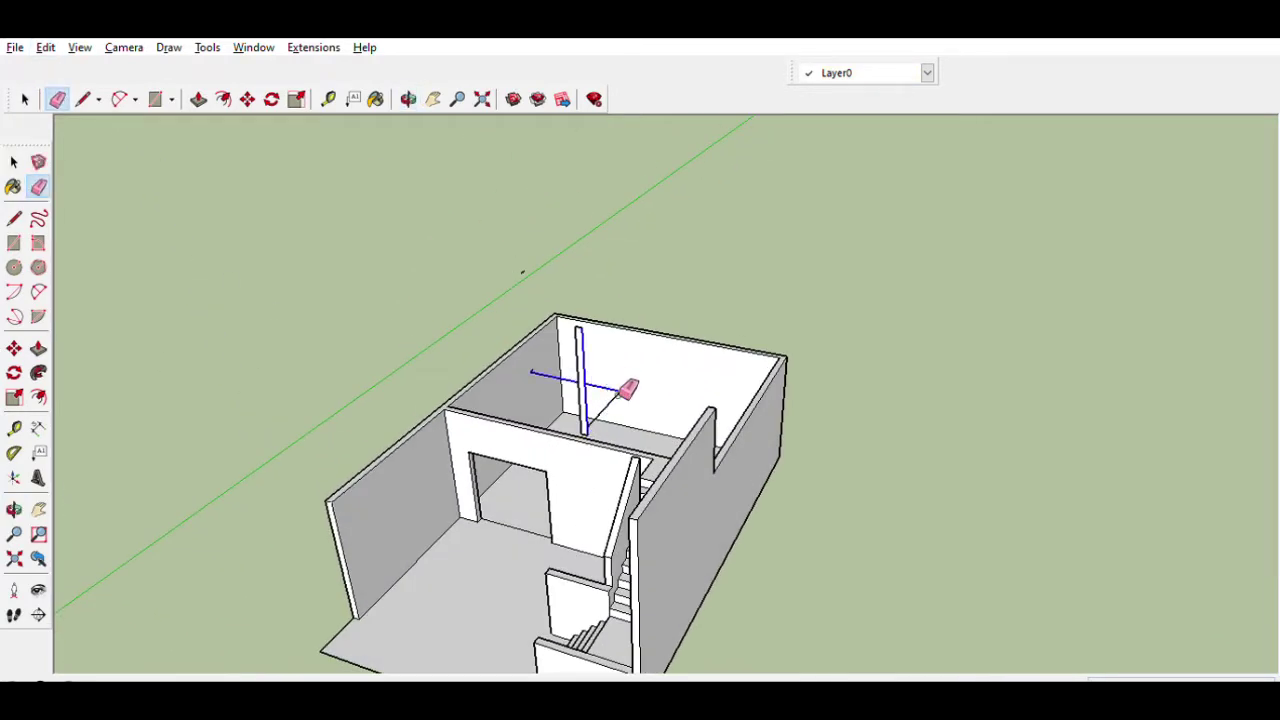
scroll(603, 463, "up", 2)
scroll(615, 423, "up", 3)
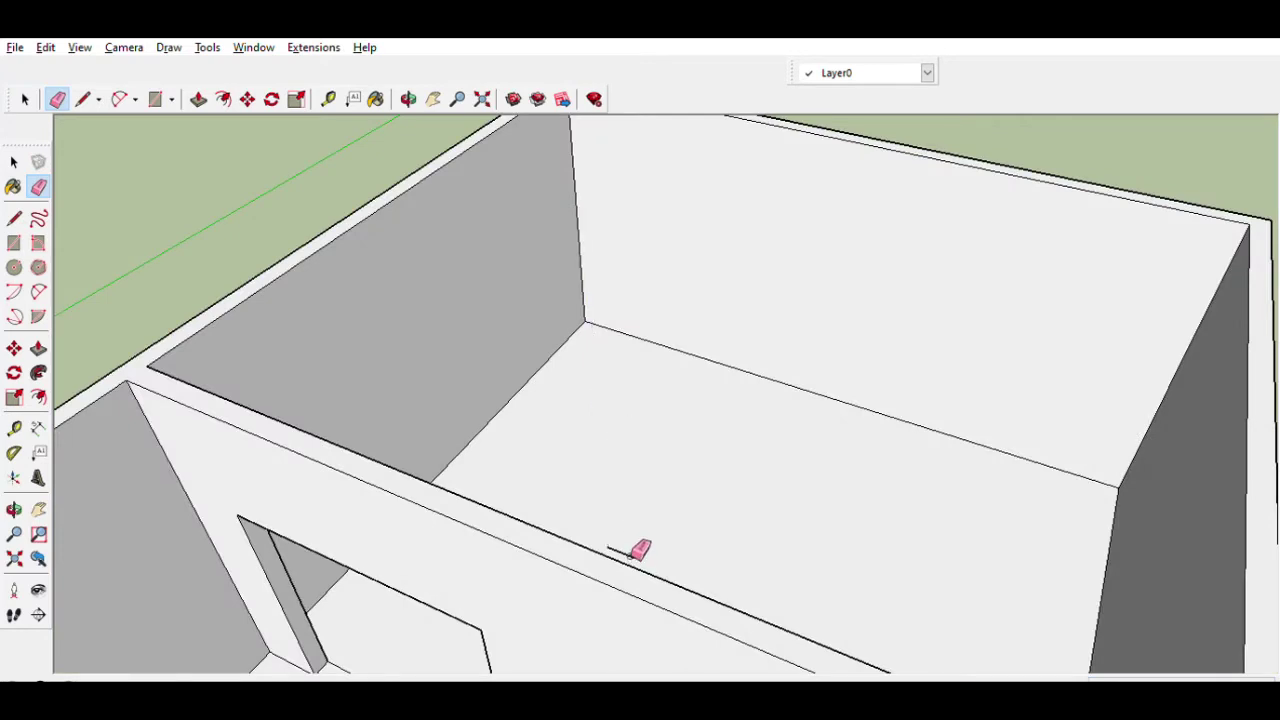
scroll(645, 375, "down", 4)
scroll(460, 341, "down", 3)
scroll(703, 279, "down", 3)
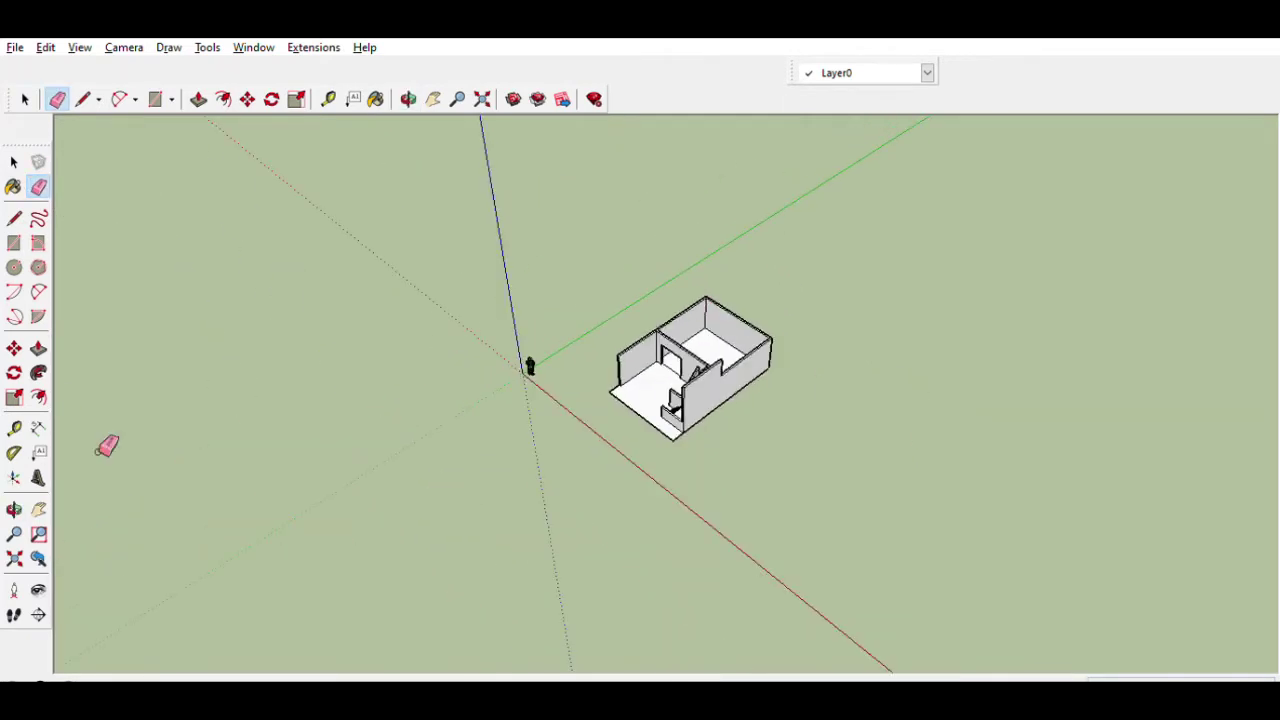
key("r")
left_click(305, 452)
Step: Move the rectangle onto the ground-floor wall corner as the slab
key("space")
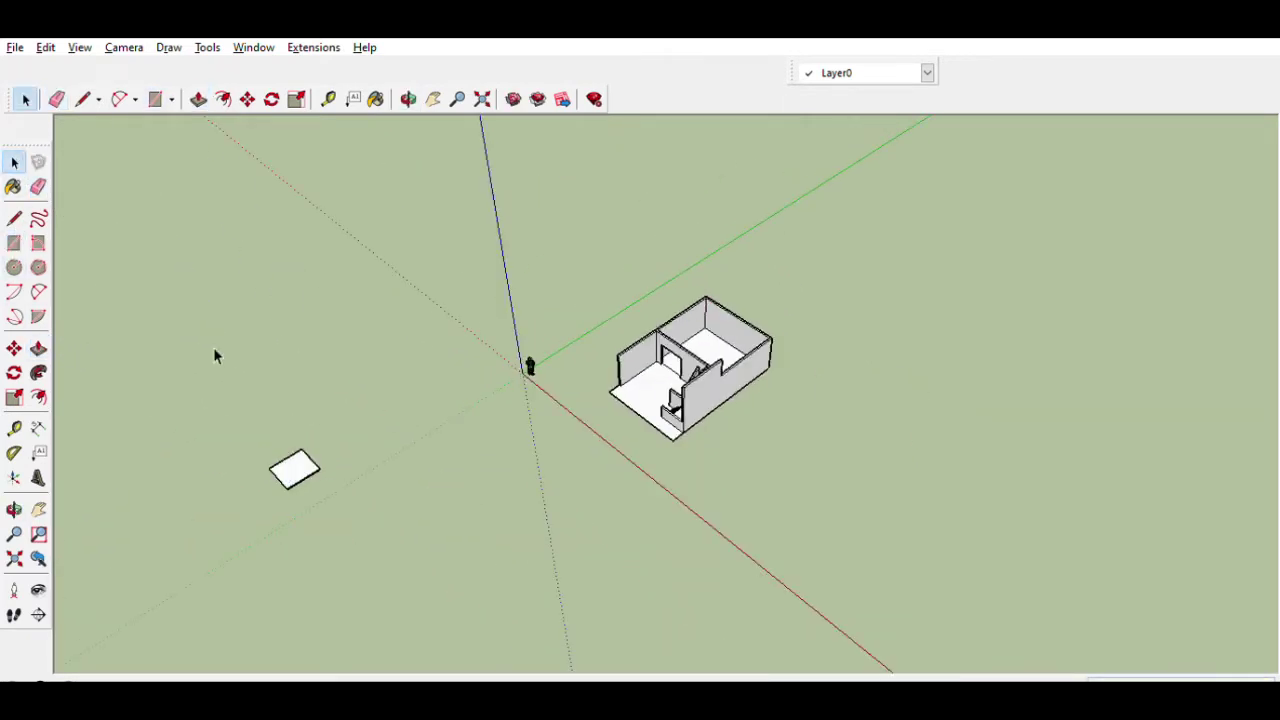
key("m")
scroll(380, 490, "up", 2)
left_click(349, 491)
scroll(506, 545, "up", 2)
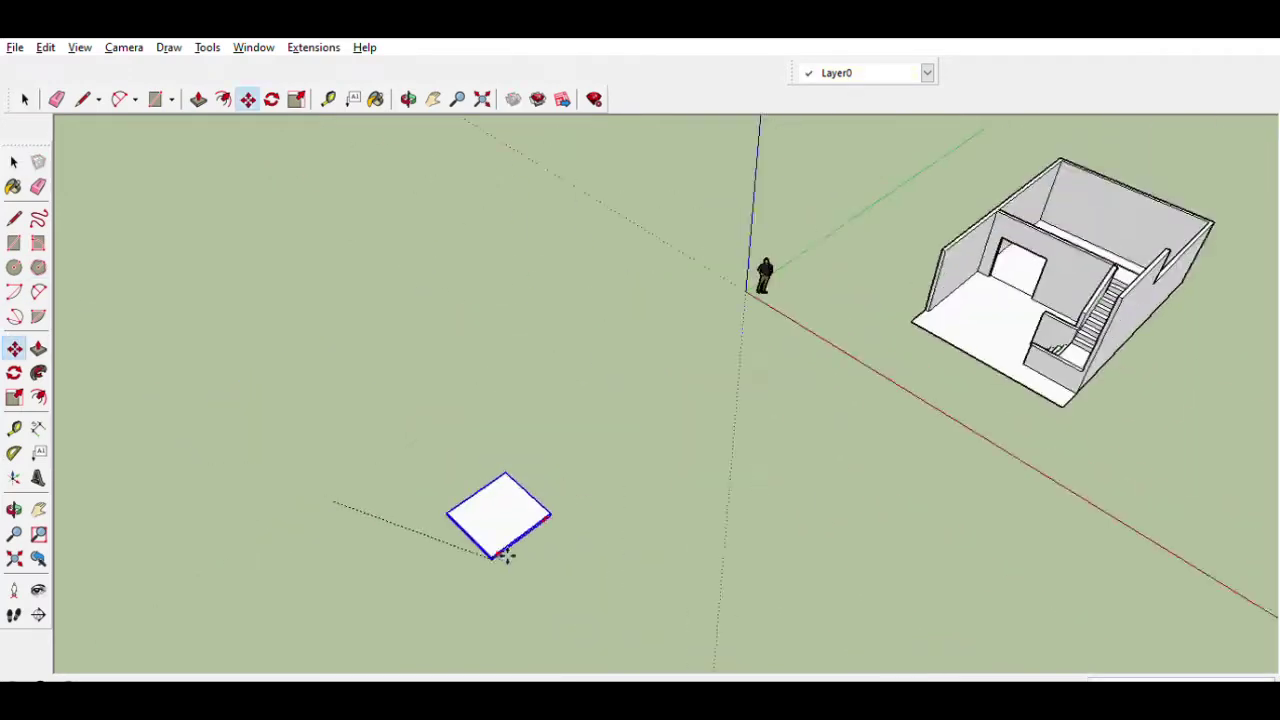
scroll(857, 357, "up", 3)
scroll(940, 335, "up", 2)
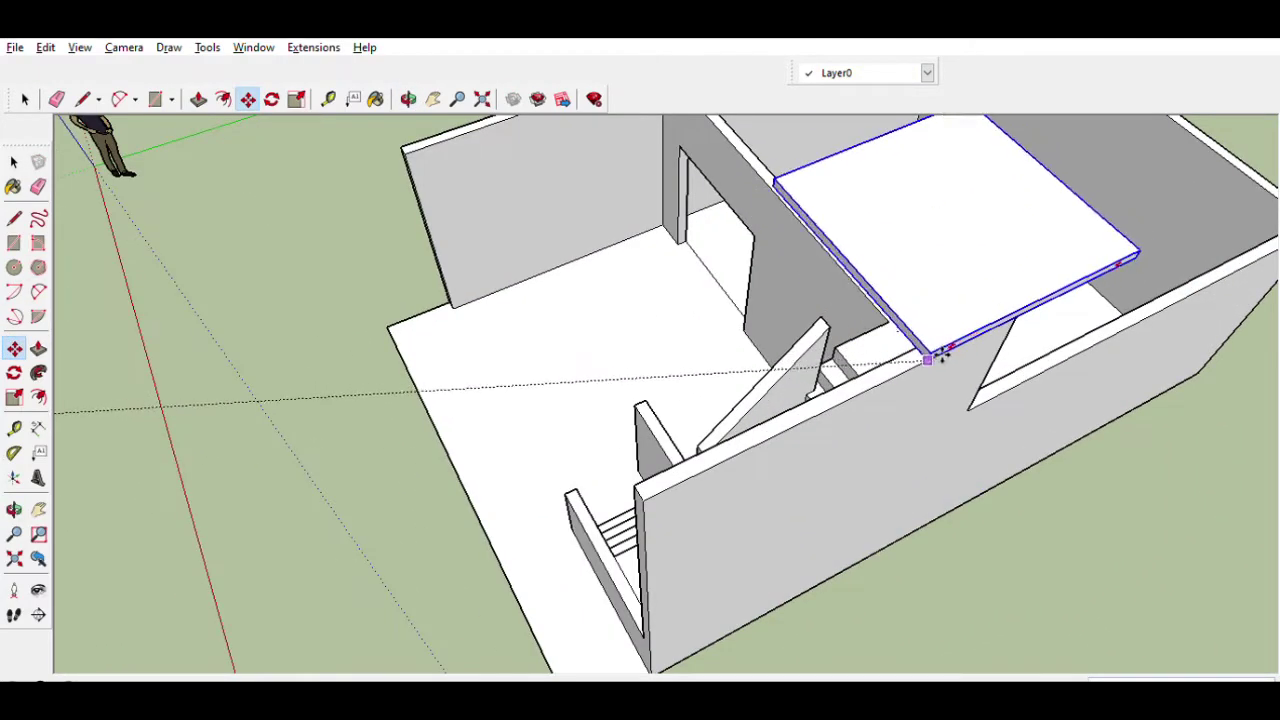
left_click(893, 320)
Step: Inside the slab group, offset the top edges inward to form an inner border outline
double_click(842, 185)
key("m")
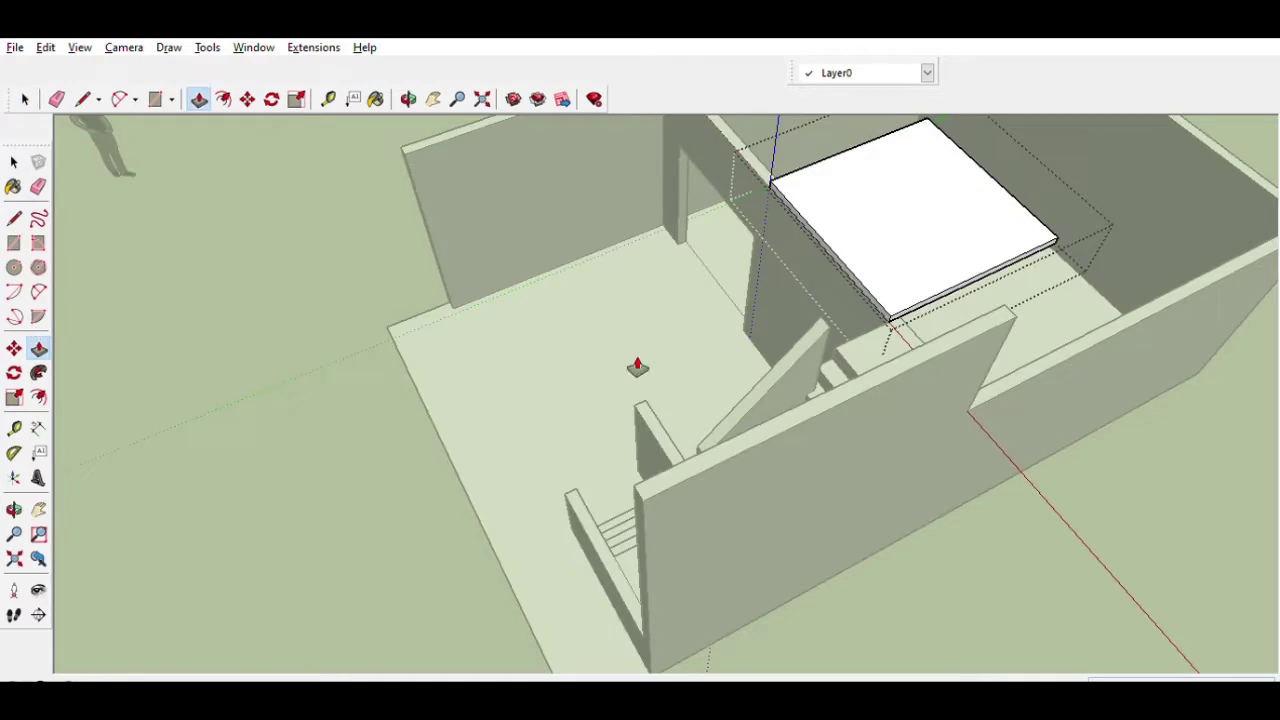
scroll(443, 394, "up", 5)
mouse_move(766, 427)
middle_mouse_down()
mouse_move(670, 370)
mouse_move(831, 389)
mouse_move(528, 331)
mouse_move(243, 224)
middle_mouse_up()
scroll(831, 410, "down", 4)
scroll(371, 291, "up", 3)
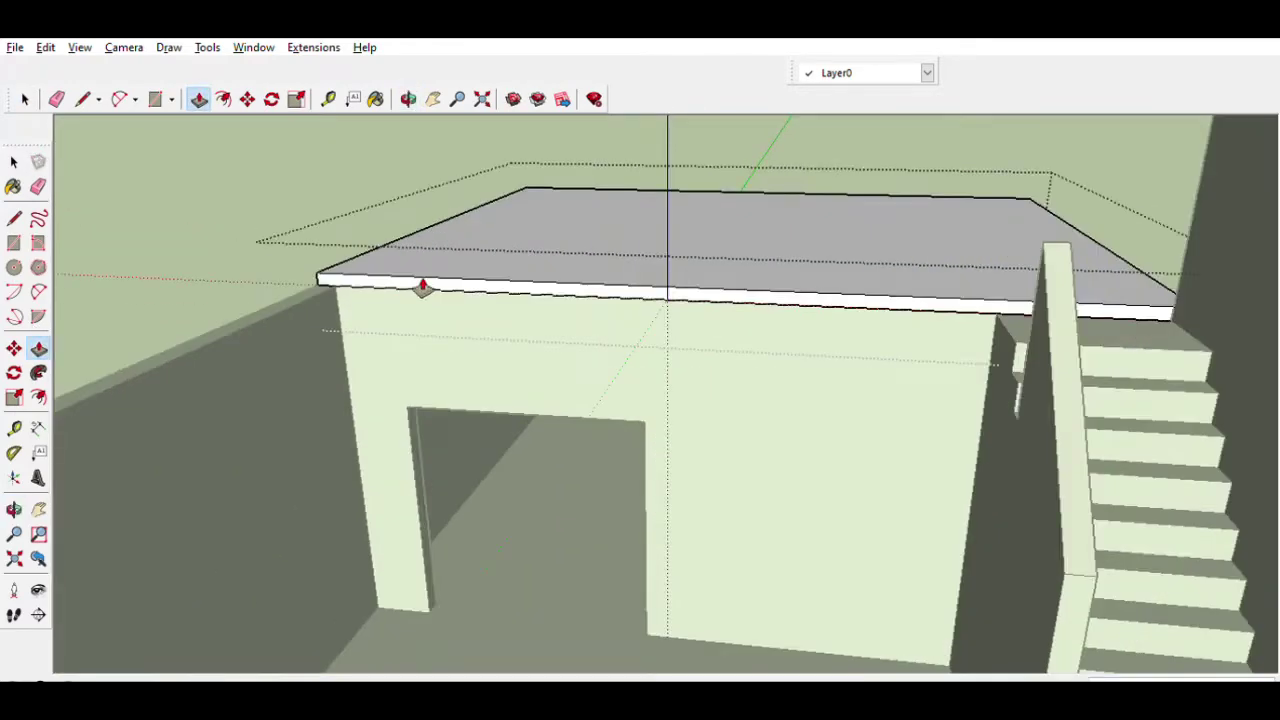
scroll(1014, 320, "up", 3)
key("l")
mouse_move(1080, 320)
middle_mouse_down()
mouse_move(770, 392)
mouse_move(943, 363)
mouse_move(957, 374)
mouse_move(554, 509)
mouse_move(659, 388)
mouse_move(1014, 317)
mouse_move(80, 420)
middle_mouse_up()
key("p")
left_click(38, 397)
left_click(470, 390)
left_click(491, 400)
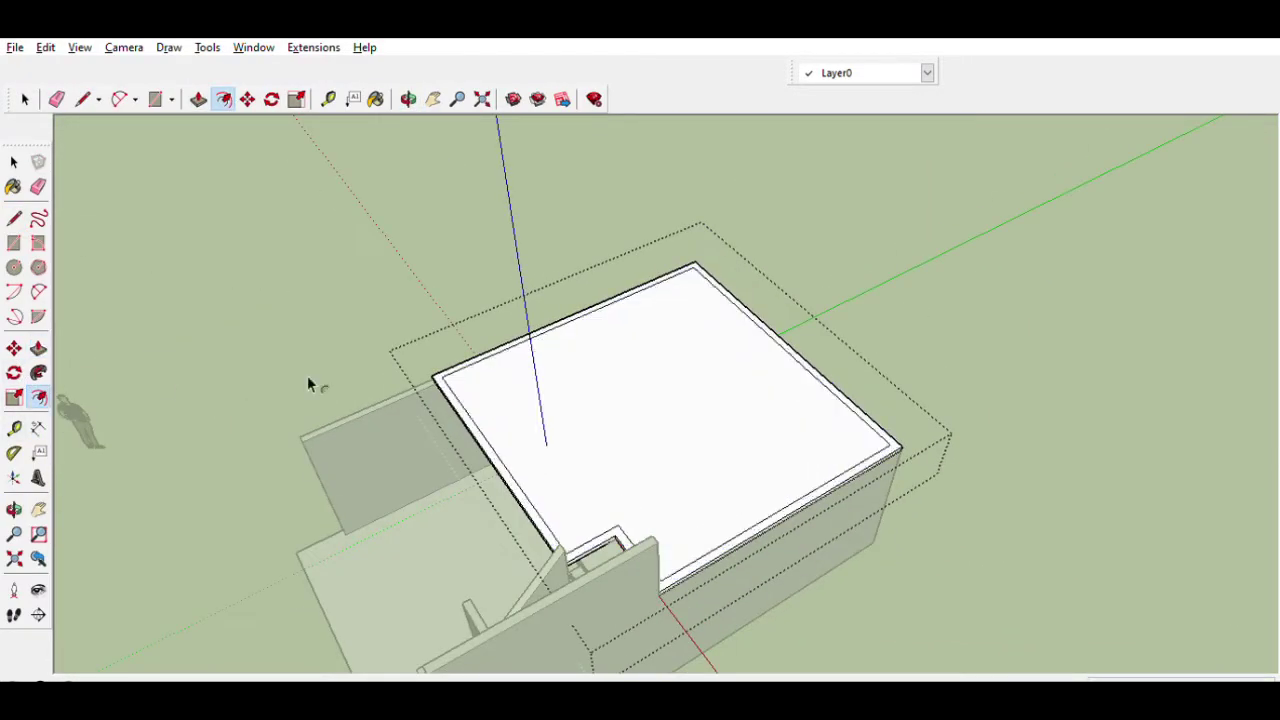
Step: Erase an edge at the stair notch corner, then undo the accidental erase
scroll(500, 450, "up", 3)
key("l")
scroll(590, 552, "up", 3)
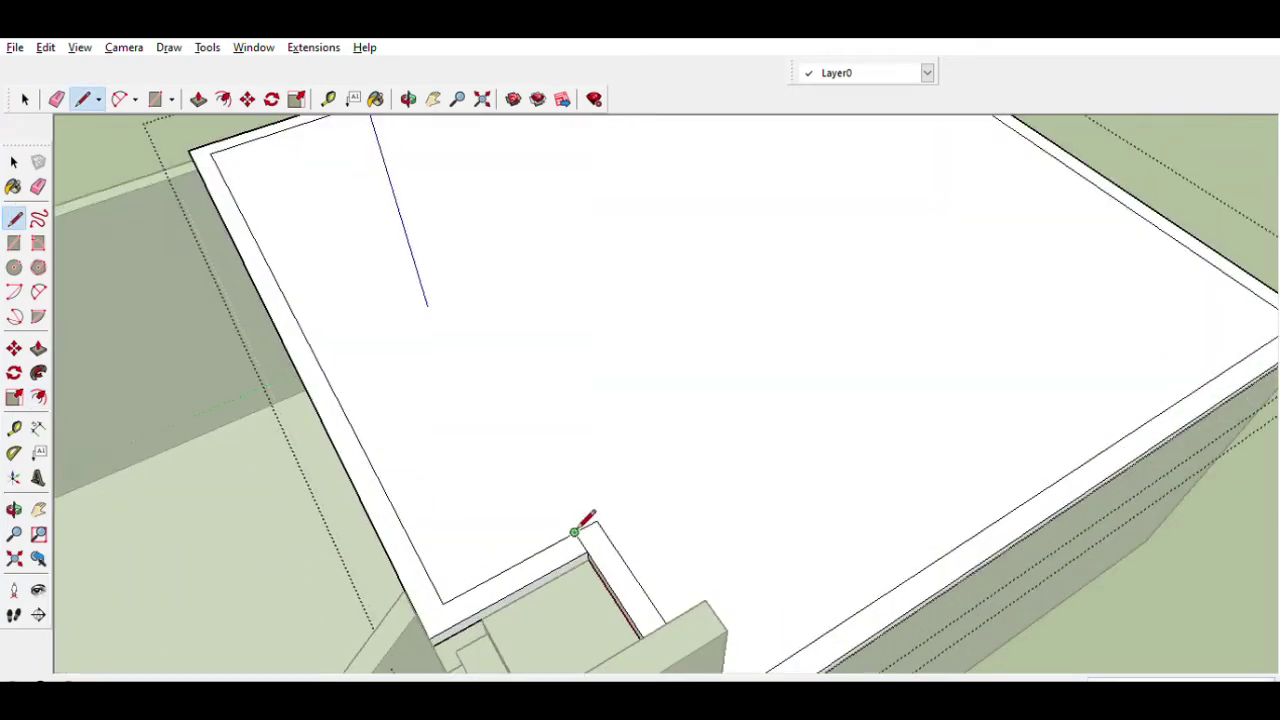
scroll(600, 520, "down", 3)
scroll(482, 455, "up", 3)
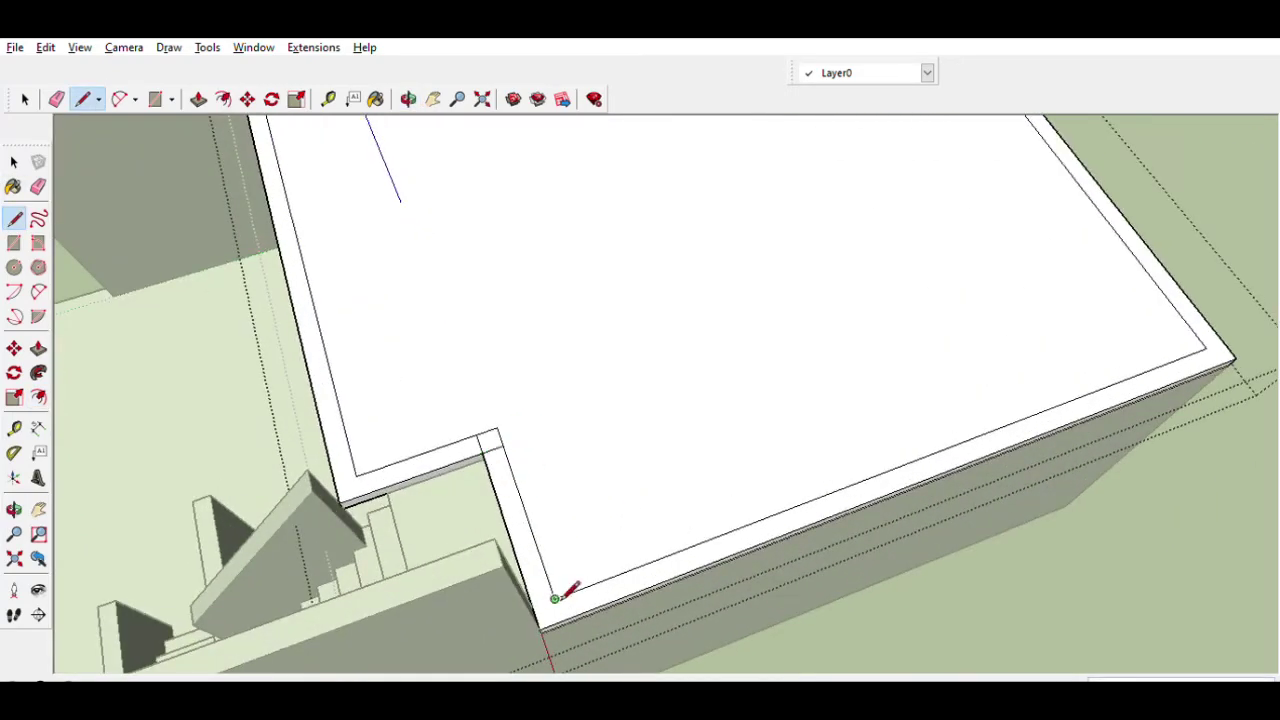
left_click(38, 187)
scroll(495, 440, "up", 2)
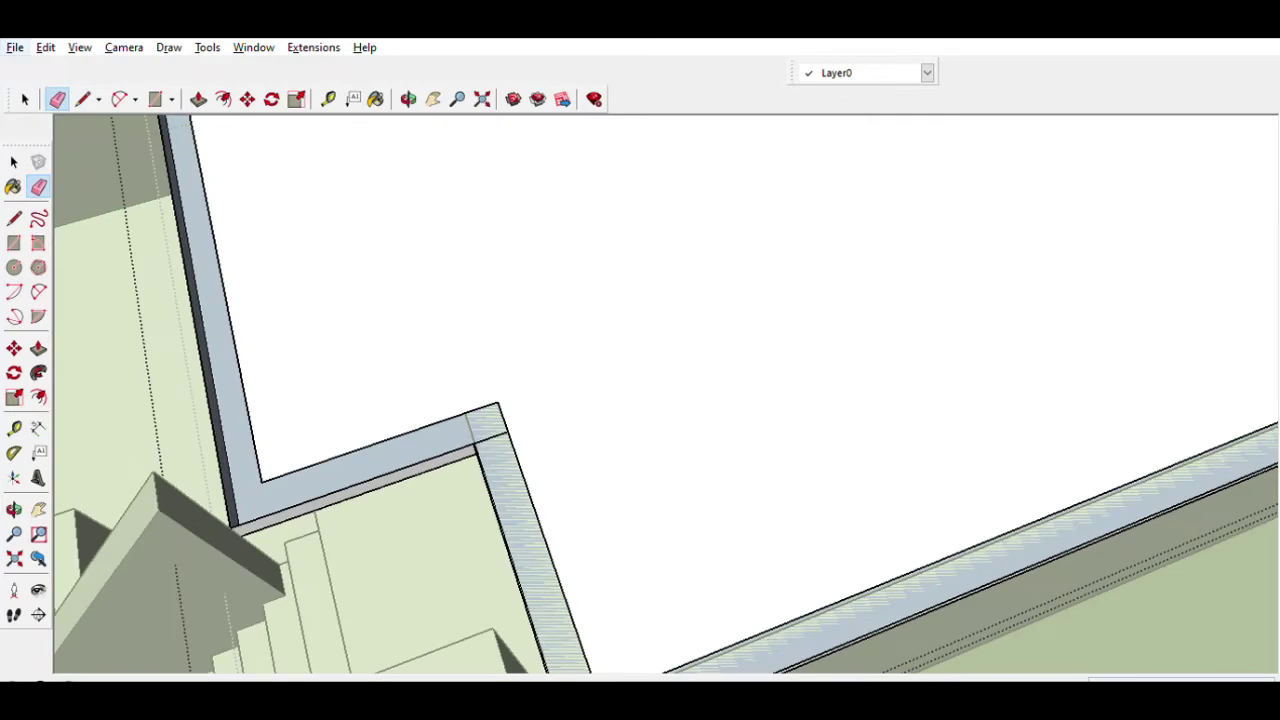
left_click(491, 443)
key("ctrl+z")
scroll(491, 443, "down", 3)
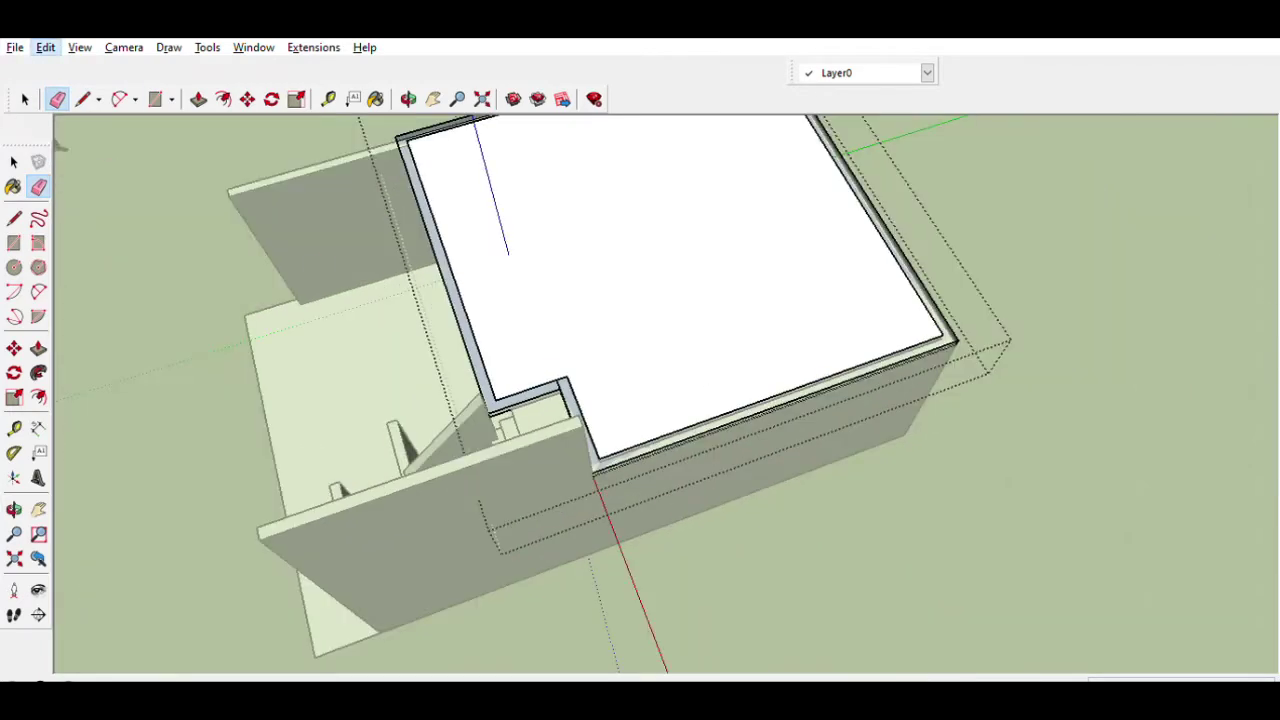
mouse_move(497, 546)
middle_mouse_down()
mouse_move(600, 430)
mouse_move(355, 368)
middle_mouse_up()
Step: Erase the short notch-corner edge so the border wraps around the stairwell
key("space")
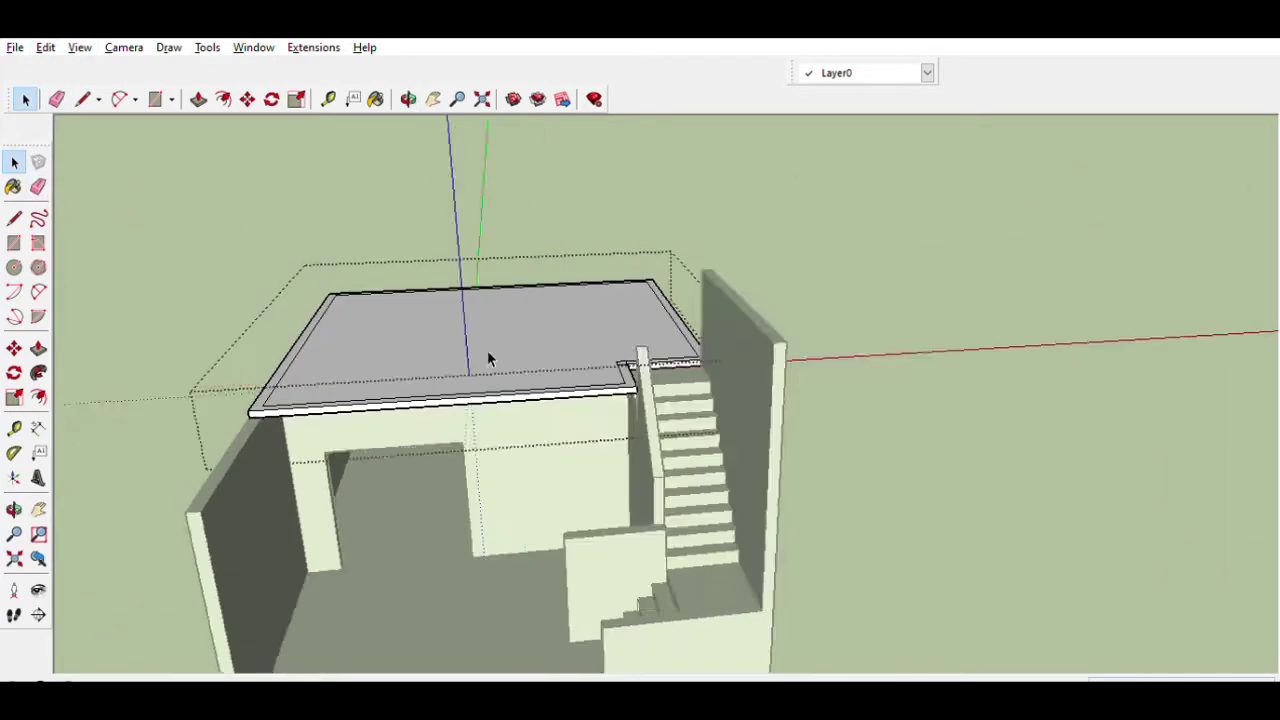
scroll(355, 368, "up", 3)
key("e")
scroll(677, 409, "up", 3)
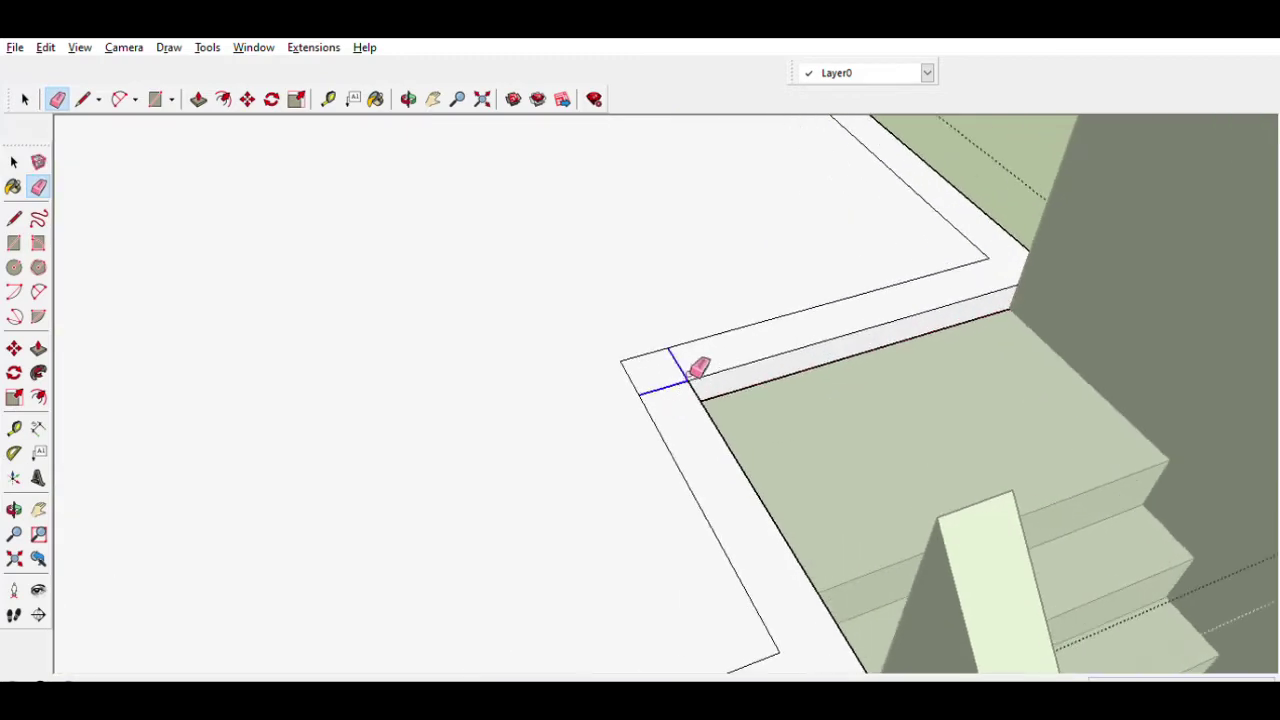
left_click(14, 218)
scroll(700, 528, "down", 3)
scroll(577, 294, "down", 5)
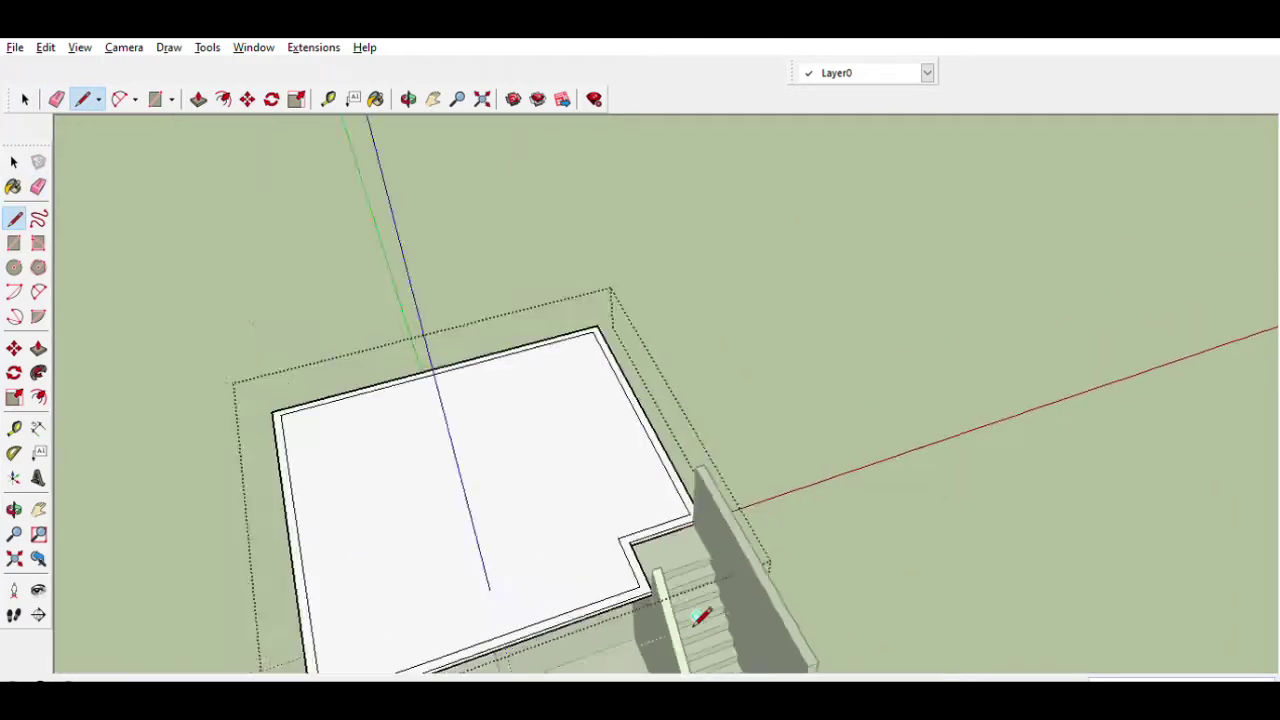
scroll(312, 555, "down", 2)
mouse_move(108, 516)
middle_mouse_down()
mouse_move(771, 491)
mouse_move(380, 386)
middle_mouse_up()
scroll(443, 466, "up", 3)
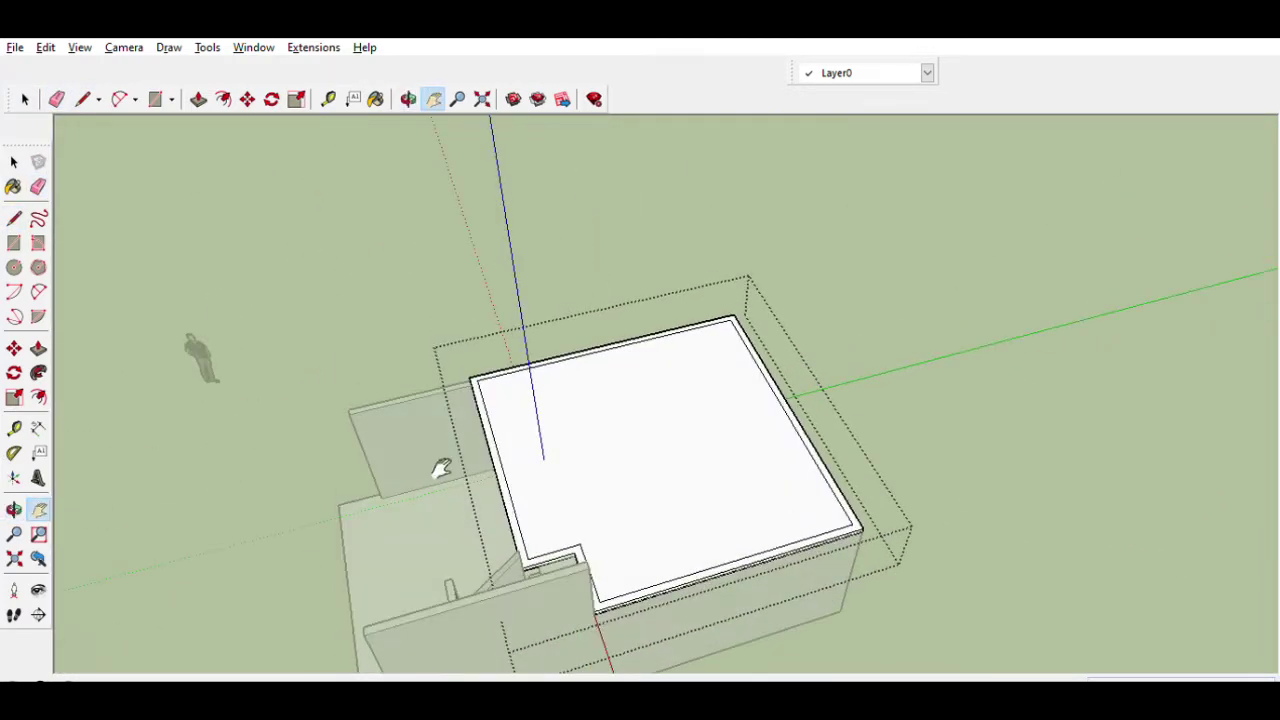
Step: Start a Tape Measure guide from the slab's top edge
key("t")
scroll(645, 410, "up", 2)
scroll(648, 408, "up", 1)
left_click(677, 294)
Step: Place Tape Measure guides across the slab and draw the square room's rectangle
left_click(786, 421)
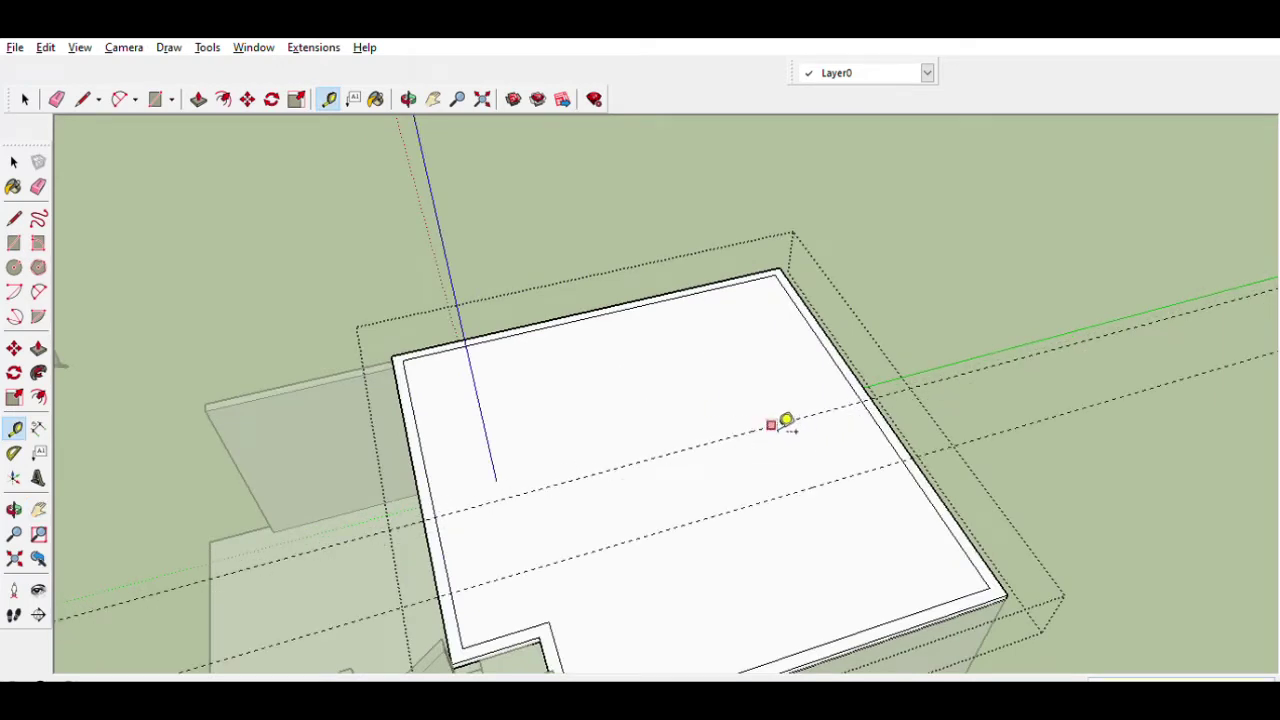
key("e")
left_click(803, 491)
key("t")
left_click(895, 451)
left_click(816, 422)
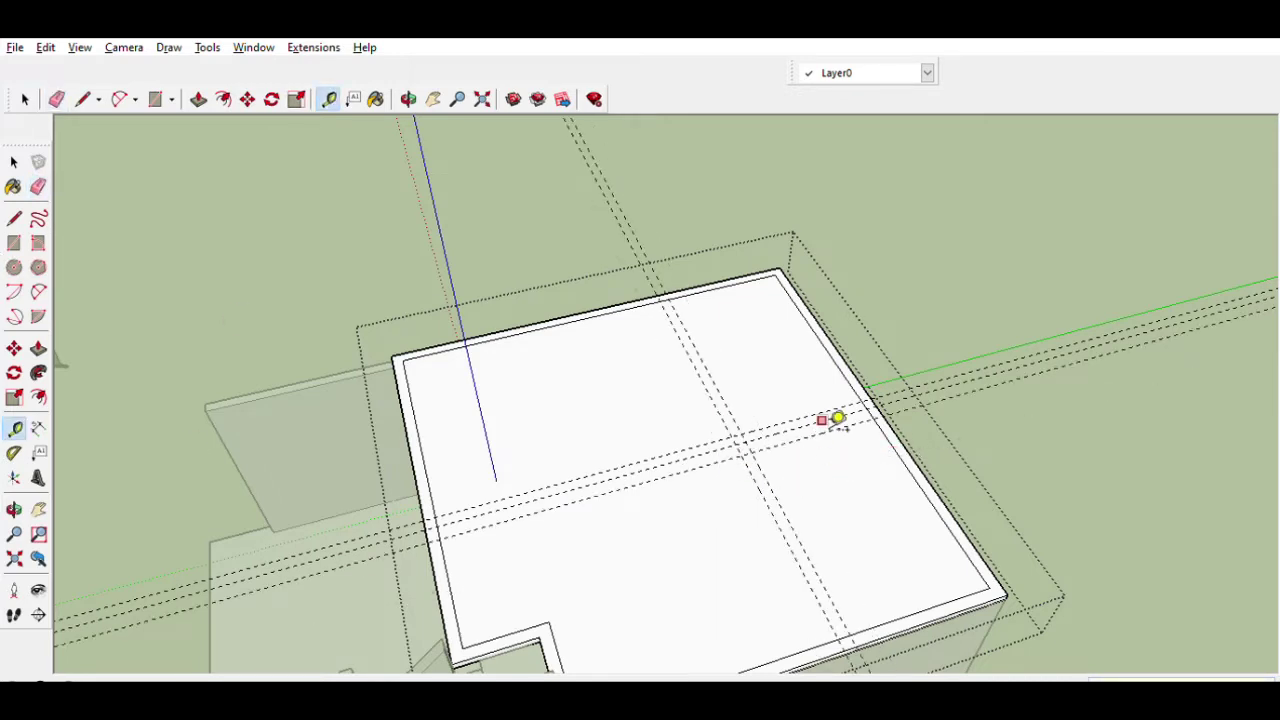
left_click(880, 537)
key("r")
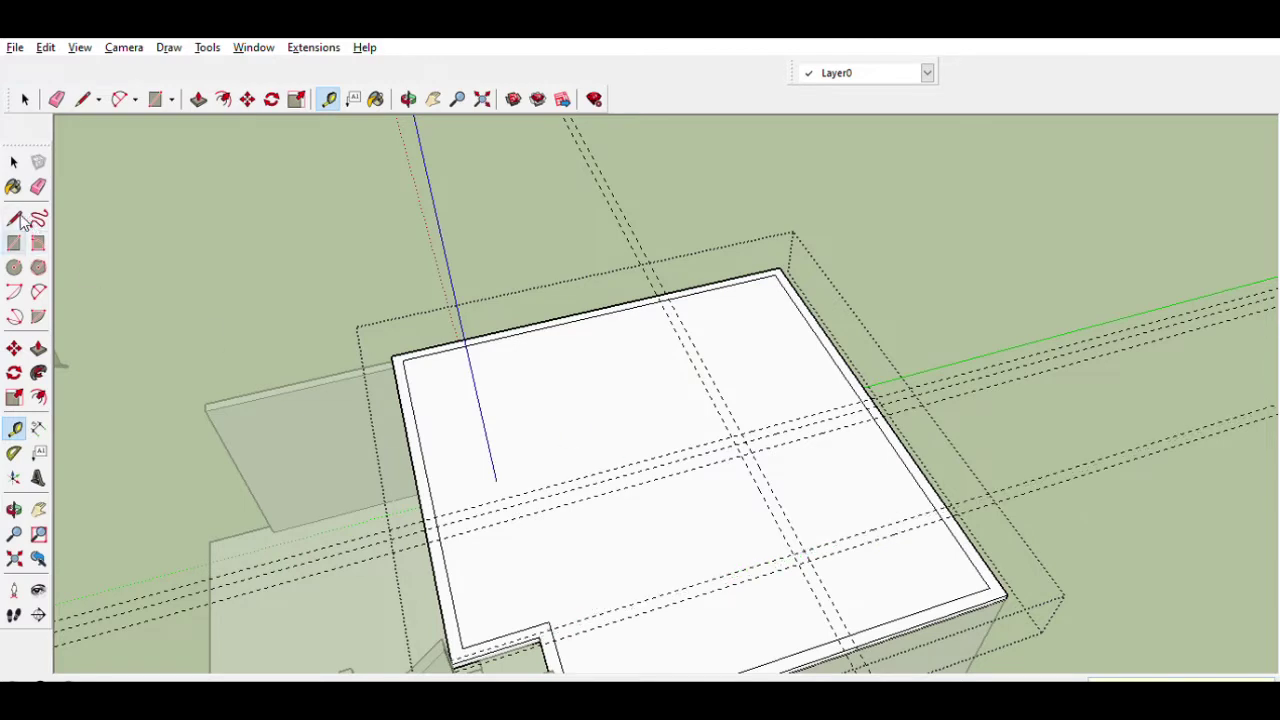
left_click(798, 563)
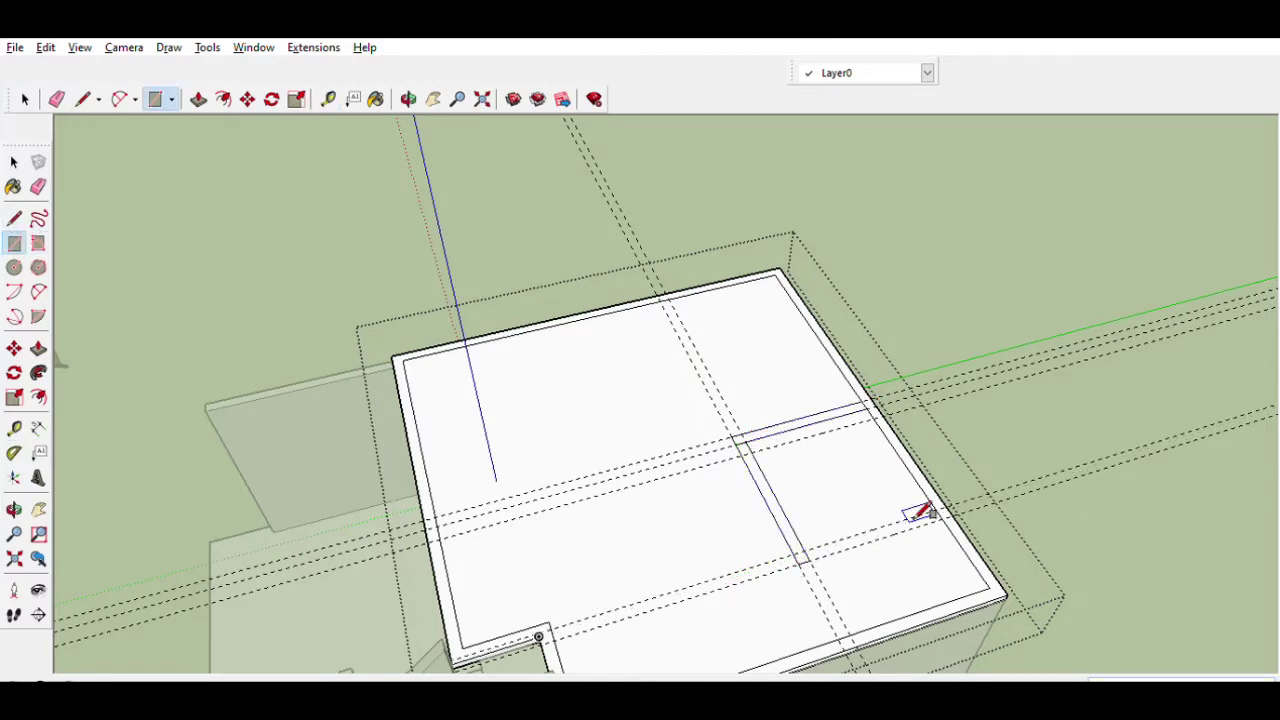
Step: Clear the guides and orbit until the slab model stands upright in view
key("e")
scroll(960, 390, "up", 3)
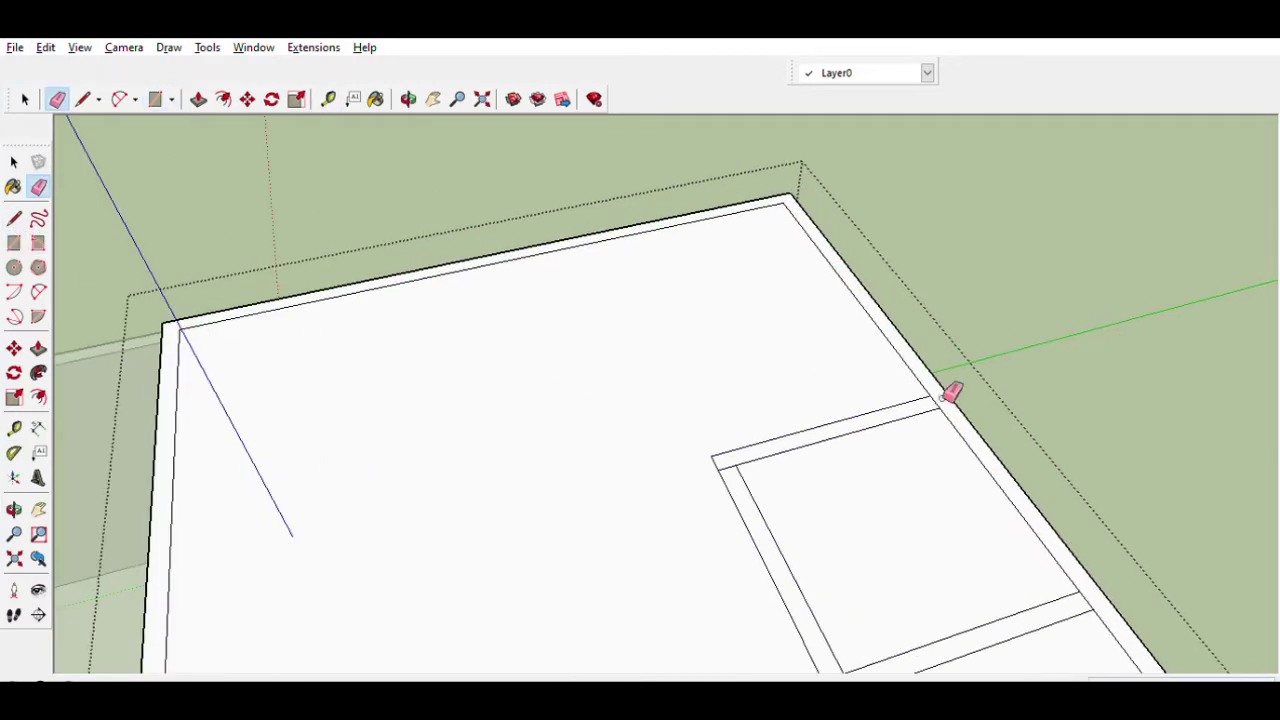
middle_click_drag(742, 462, 833, 578)
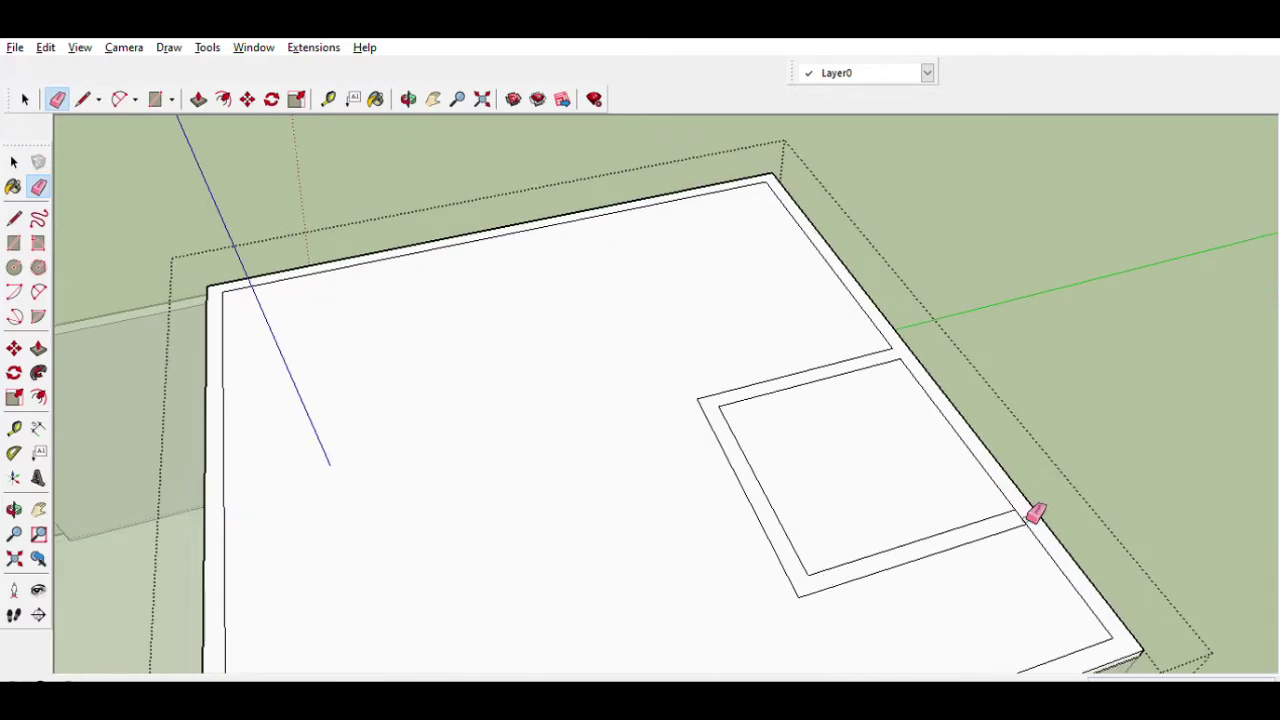
scroll(1035, 513, "down", 5)
middle_click_drag(763, 506, 669, 500)
scroll(669, 500, "up", 2)
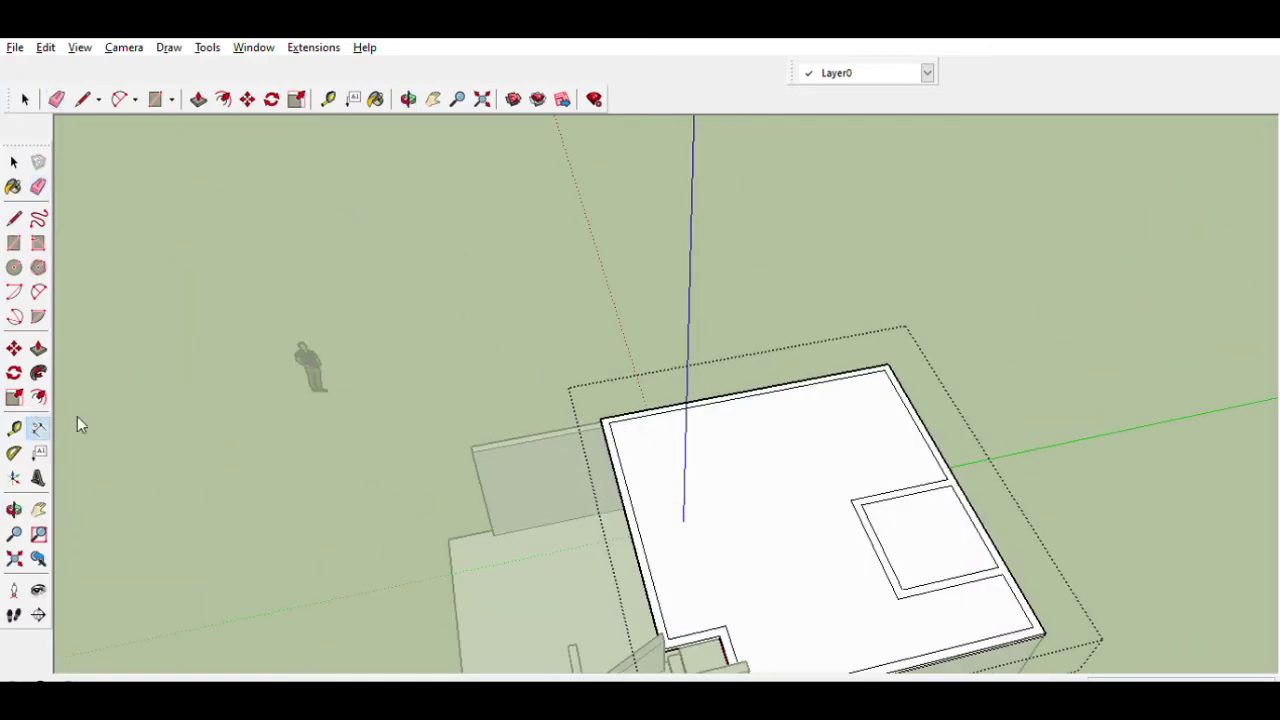
Step: Guide off the slab's top edge, draw the left room rectangle, and clear guides
left_click(14, 428)
scroll(655, 485, "up", 2)
left_click(620, 503)
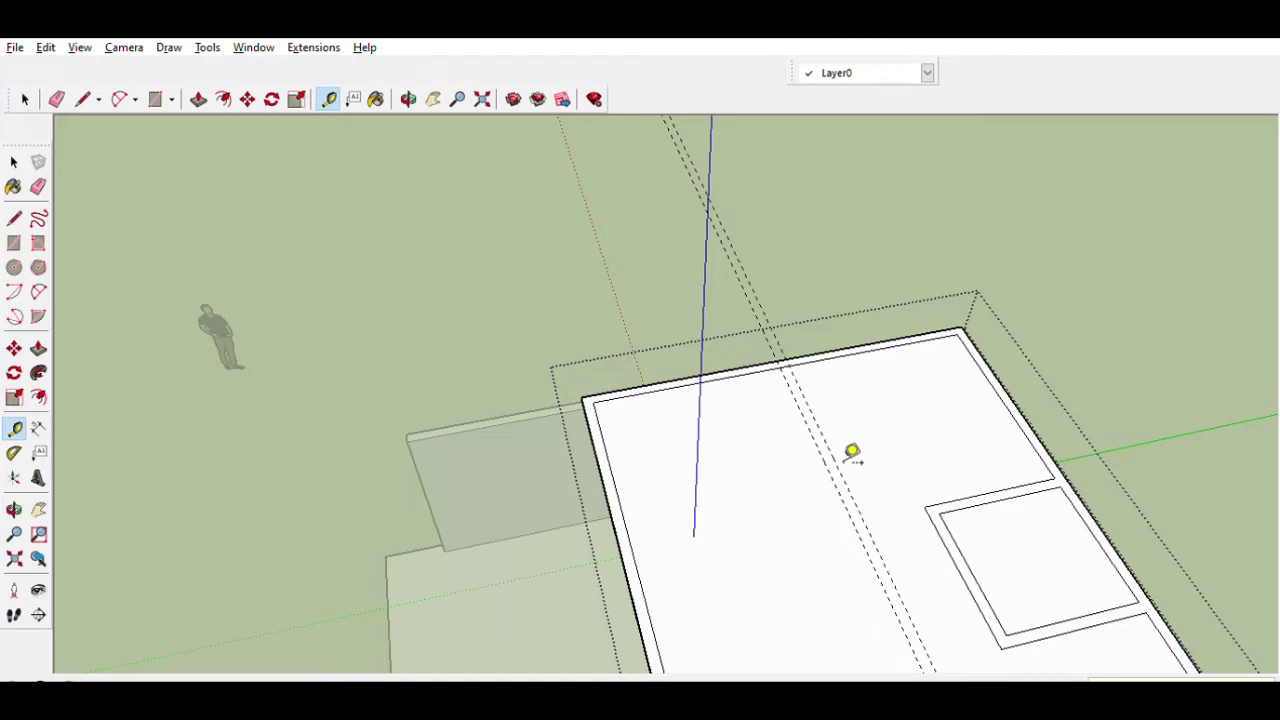
left_click(733, 372)
left_click(832, 547)
left_click(14, 243)
left_click(779, 367)
key("ctrl+shift+g")
Step: Erase the inner wall-corner edge and draw a diagonal line across the room corner
left_click(38, 186)
scroll(795, 318, "up", 2)
left_click(786, 324)
left_click(14, 218)
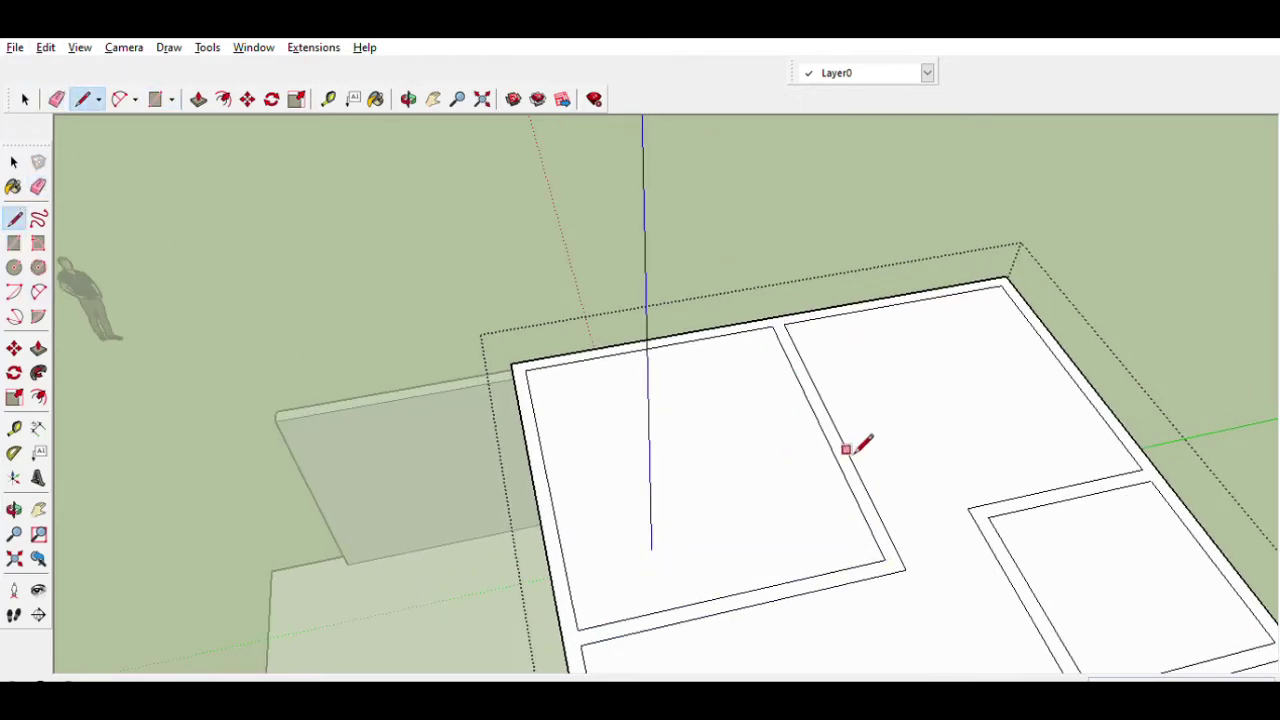
left_click(838, 432)
left_click(749, 605)
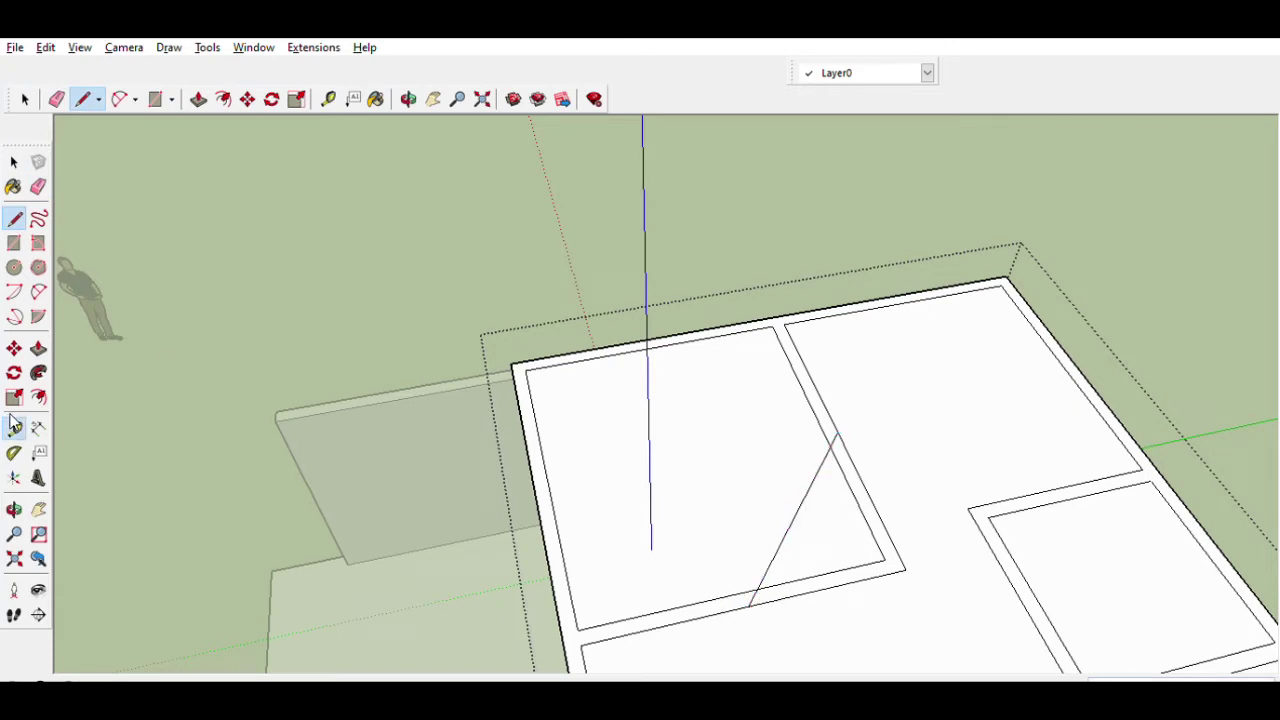
Step: Add a parallel inner diagonal for wall thickness and erase the edges crossing it
left_click(14, 424)
scroll(810, 470, "up", 2)
left_click(800, 494)
left_click(821, 494)
key("l")
left_click(743, 651)
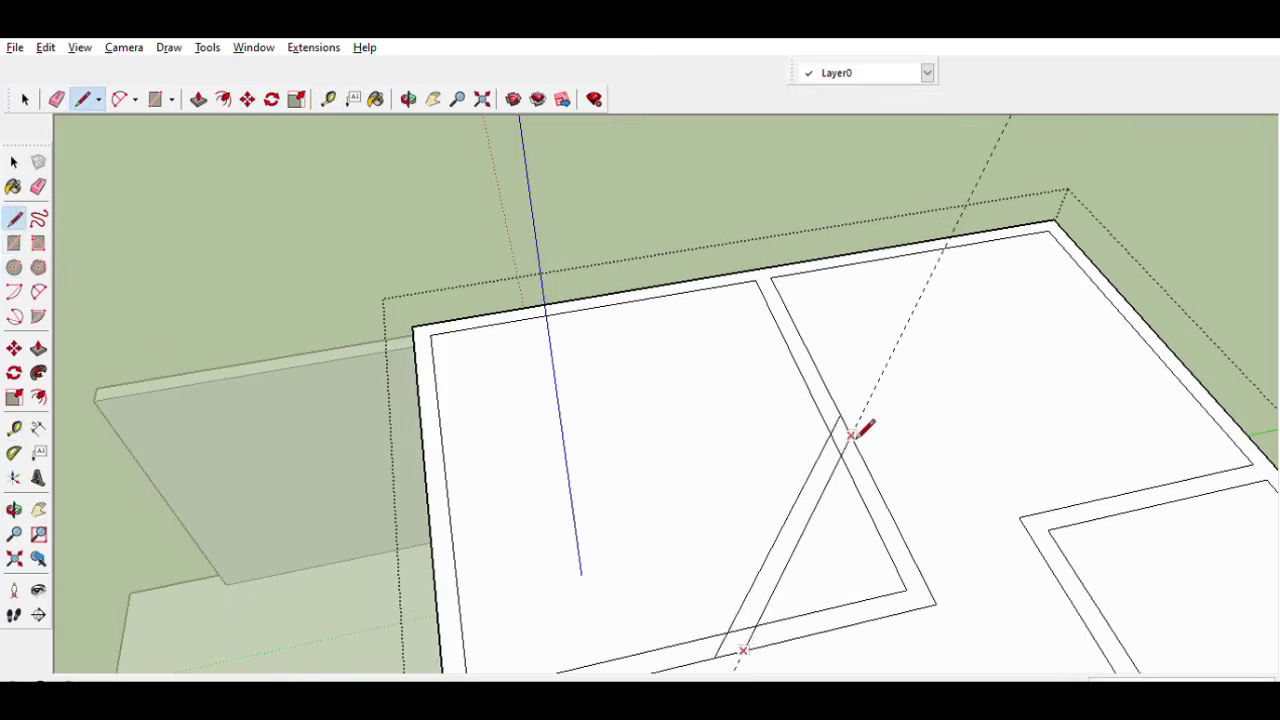
key("e")
left_click_drag(791, 491, 877, 451)
Step: Push/Pull the wall outlines up to full-height walls
scroll(851, 429, "up", 1)
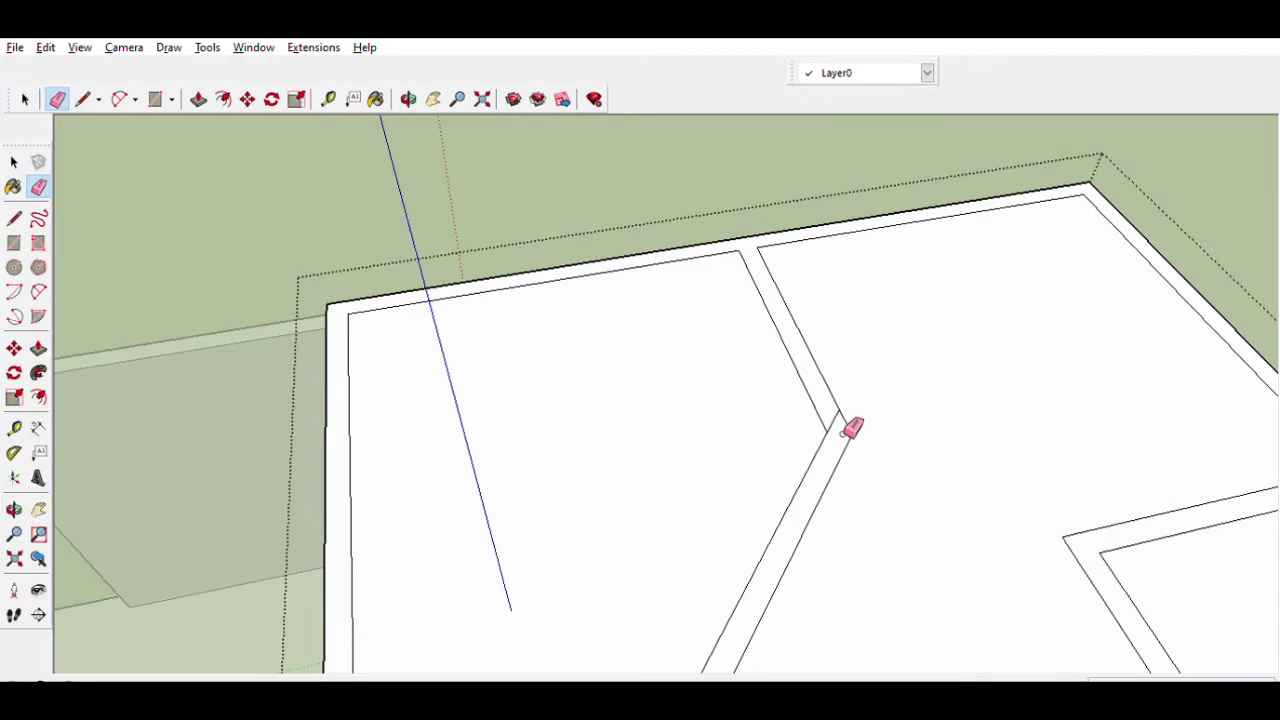
scroll(840, 513, "down", 3)
scroll(838, 515, "up", 3)
scroll(845, 437, "down", 3)
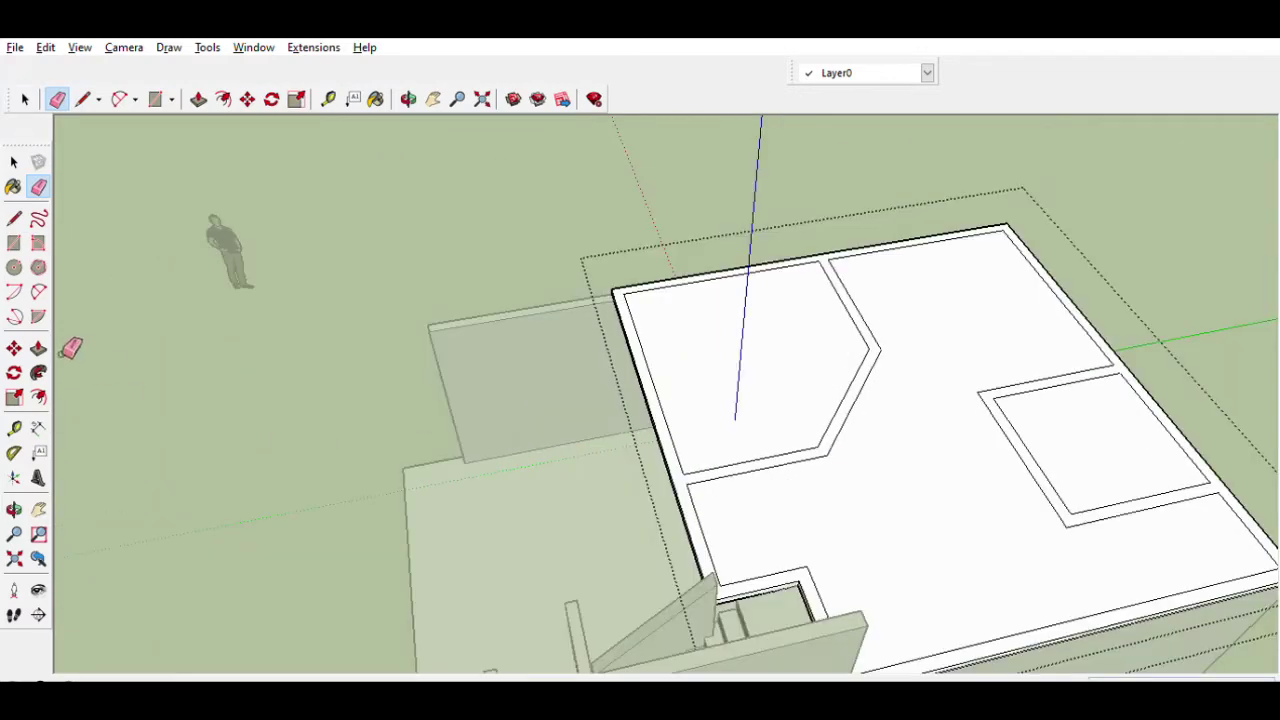
key("p")
left_click_drag(851, 409, 843, 357)
mouse_move(843, 357)
middle_mouse_down()
mouse_move(800, 430)
mouse_move(333, 522)
middle_mouse_up()
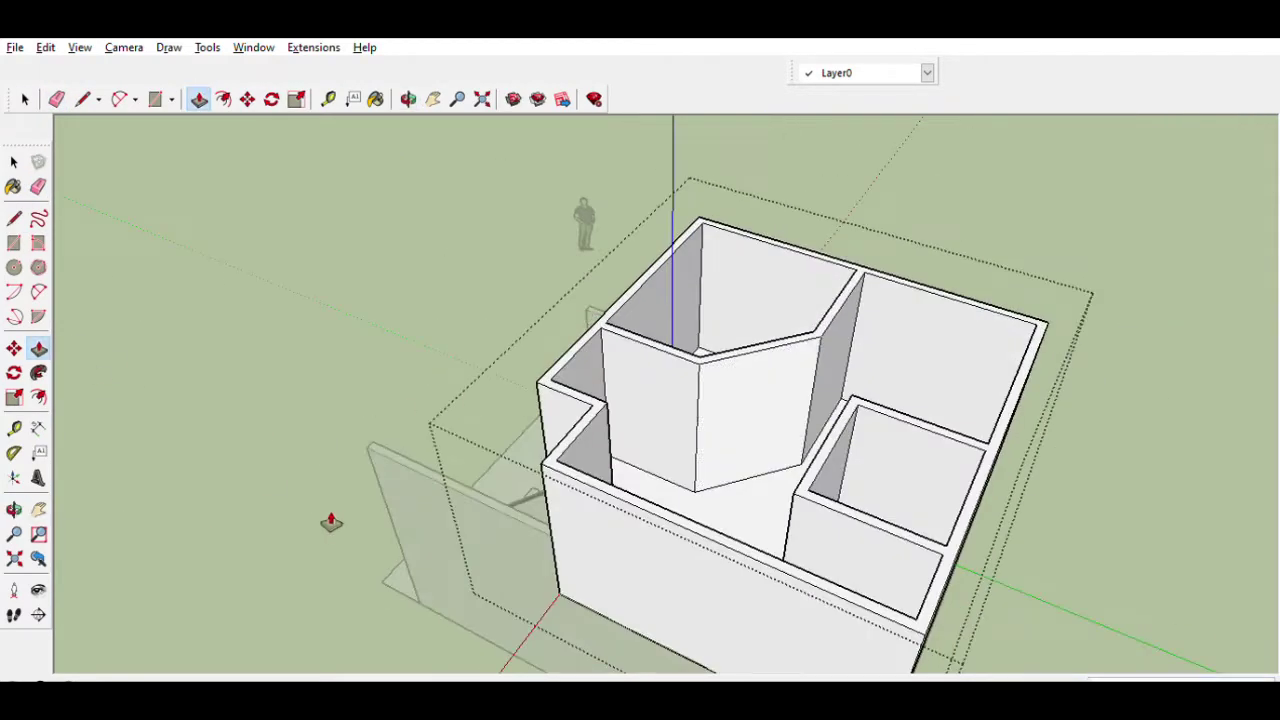
Step: Place a guide inset from the angled wall edge and start a door rectangle there
left_click(15, 427)
scroll(754, 386, "up", 3)
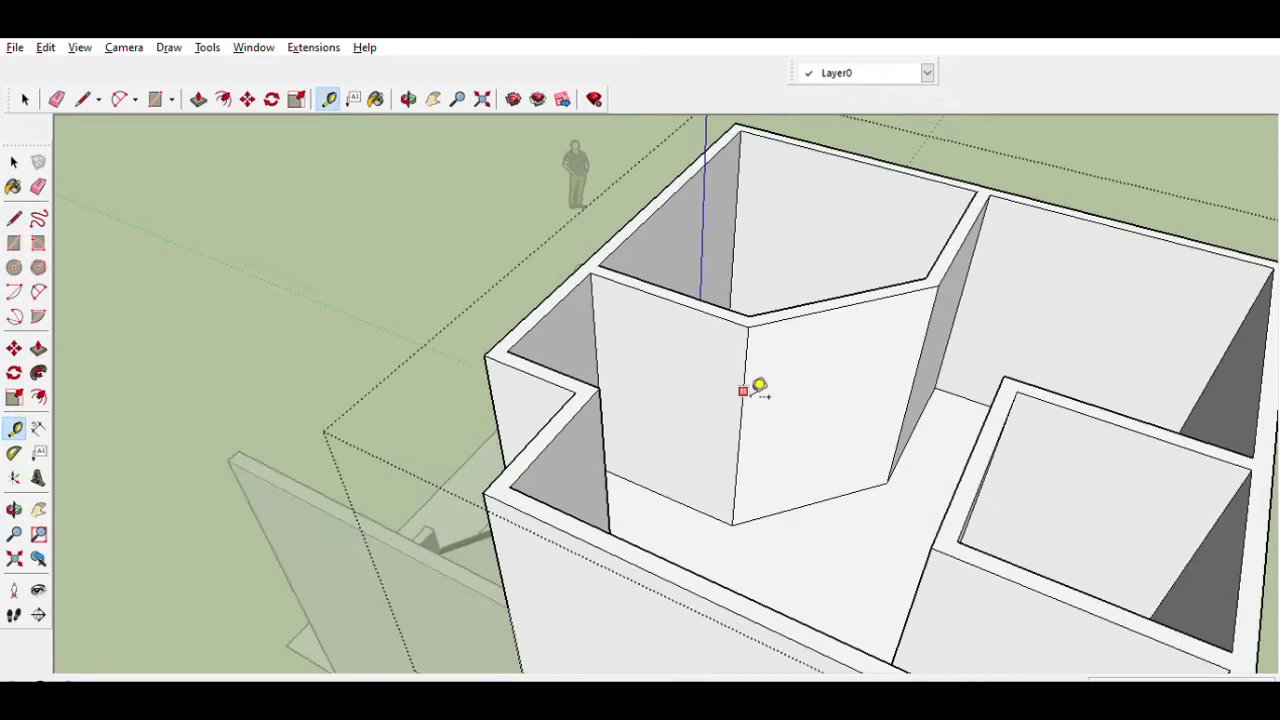
left_click(925, 347)
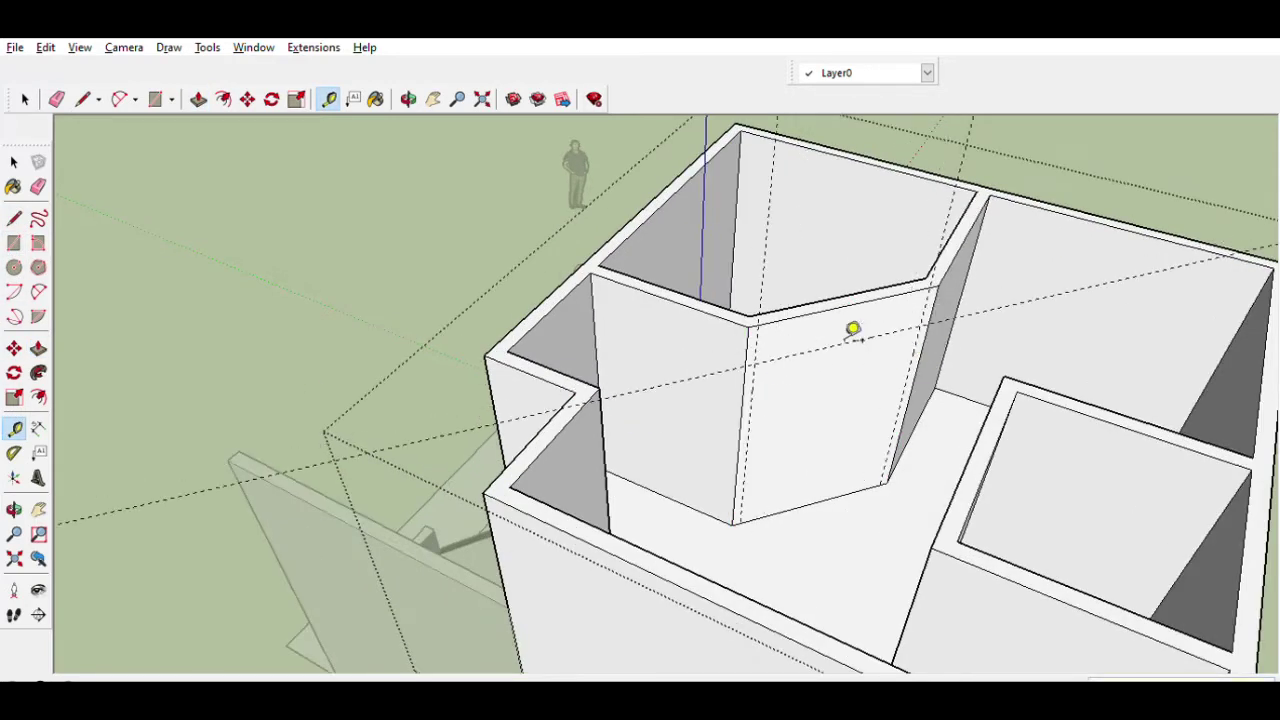
key("r")
left_click(731, 523)
scroll(731, 523, "up", 3)
scroll(929, 306, "down", 2)
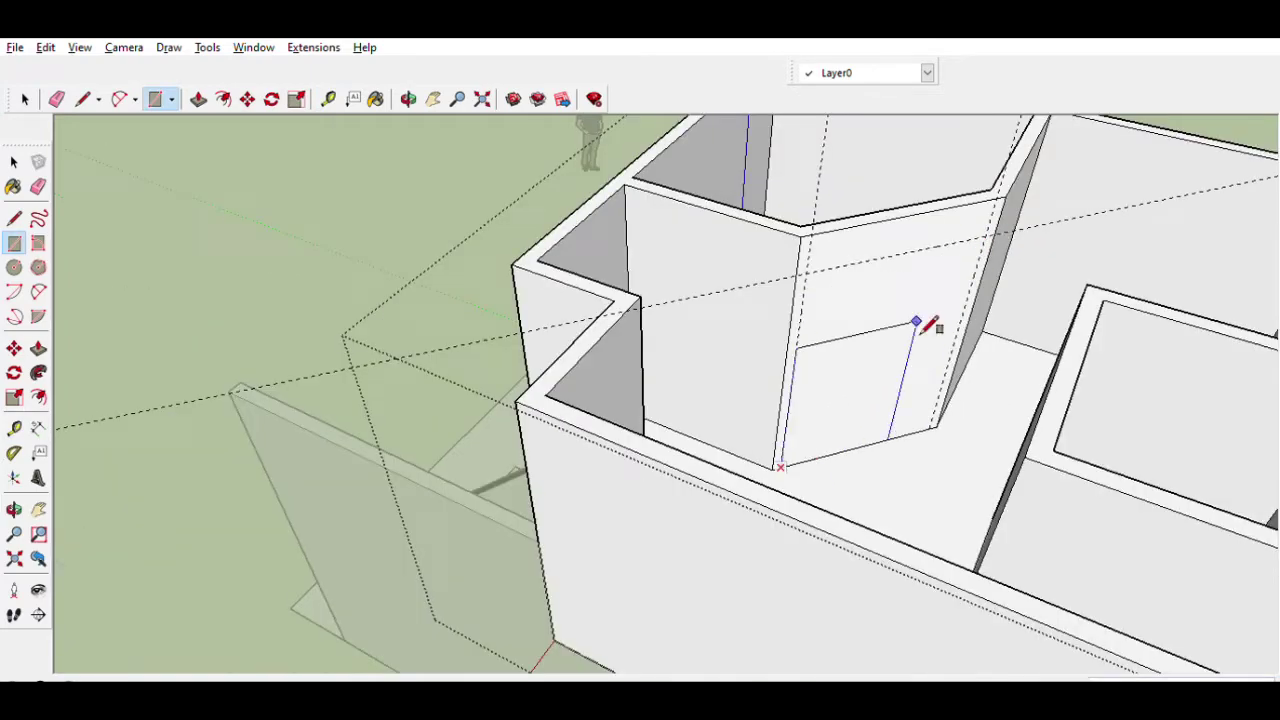
middle_click_drag(853, 357, 763, 591)
key("e")
Step: Draw the door outline at the angled wall's base and push it into the wall
key("t")
scroll(998, 197, "down", 3)
scroll(789, 218, "up", 3)
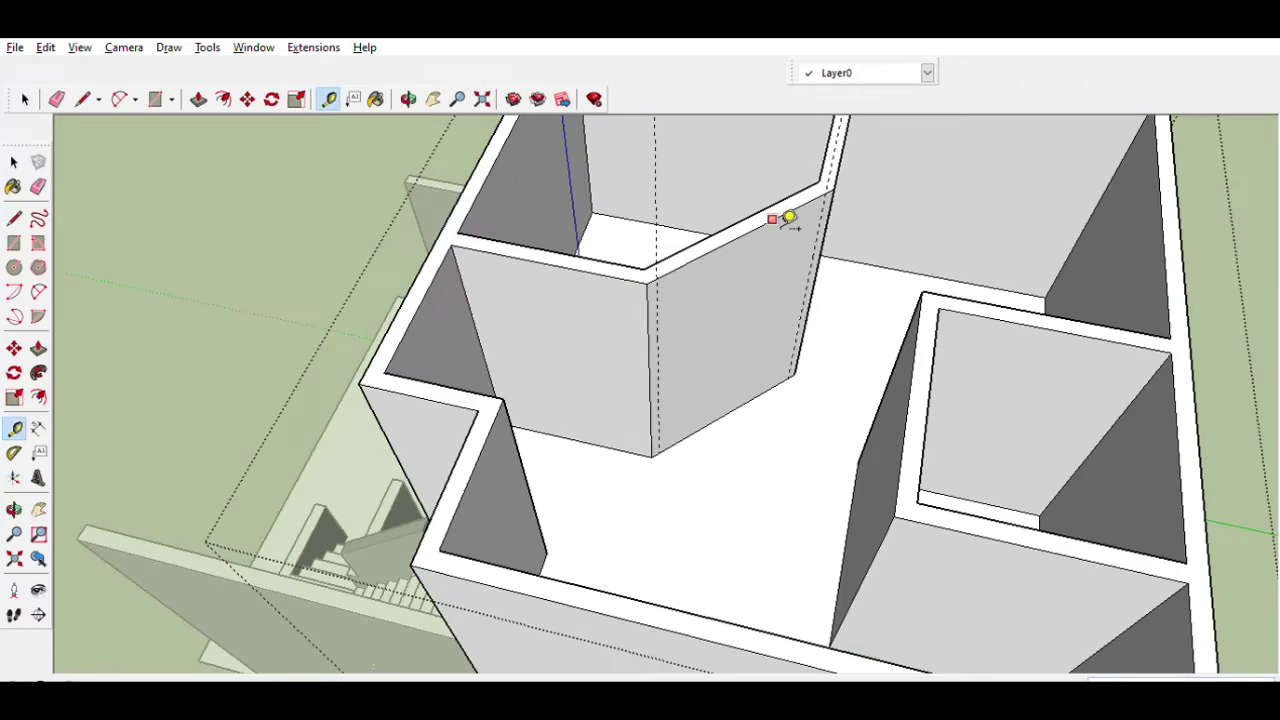
key("r")
left_click(658, 452)
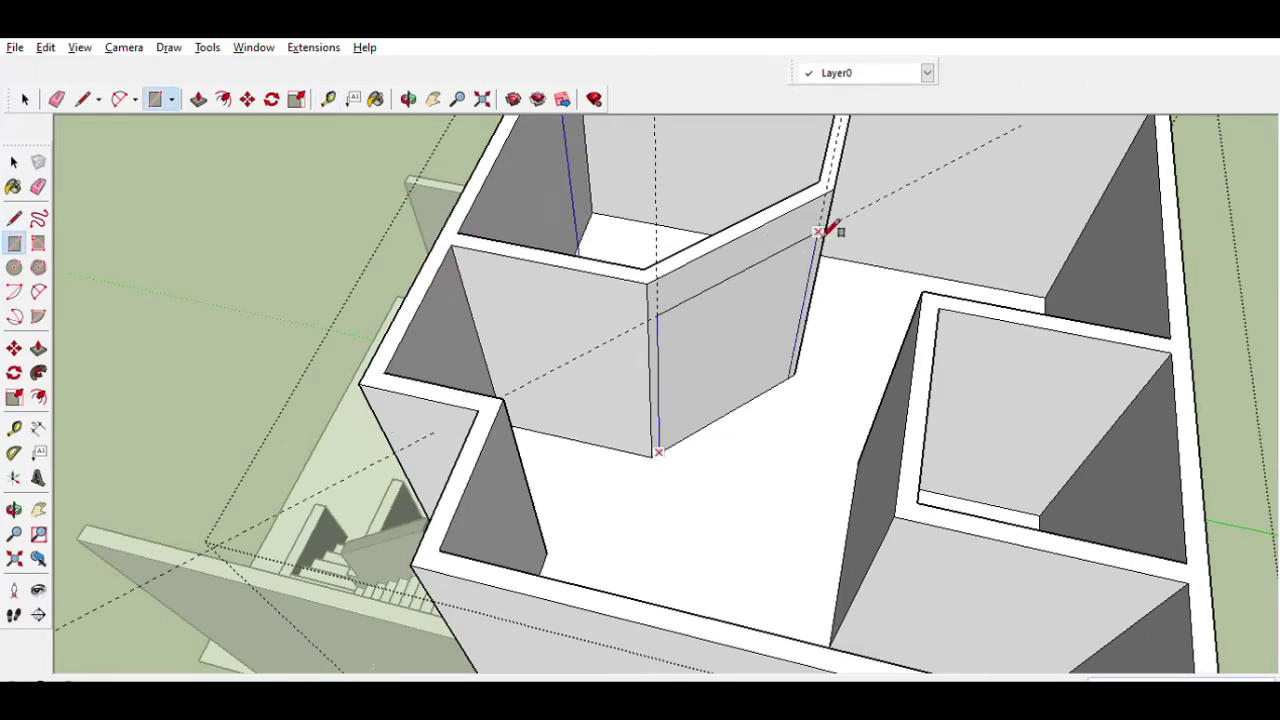
key("p")
left_click_drag(771, 337, 774, 366)
scroll(774, 366, "down", 3)
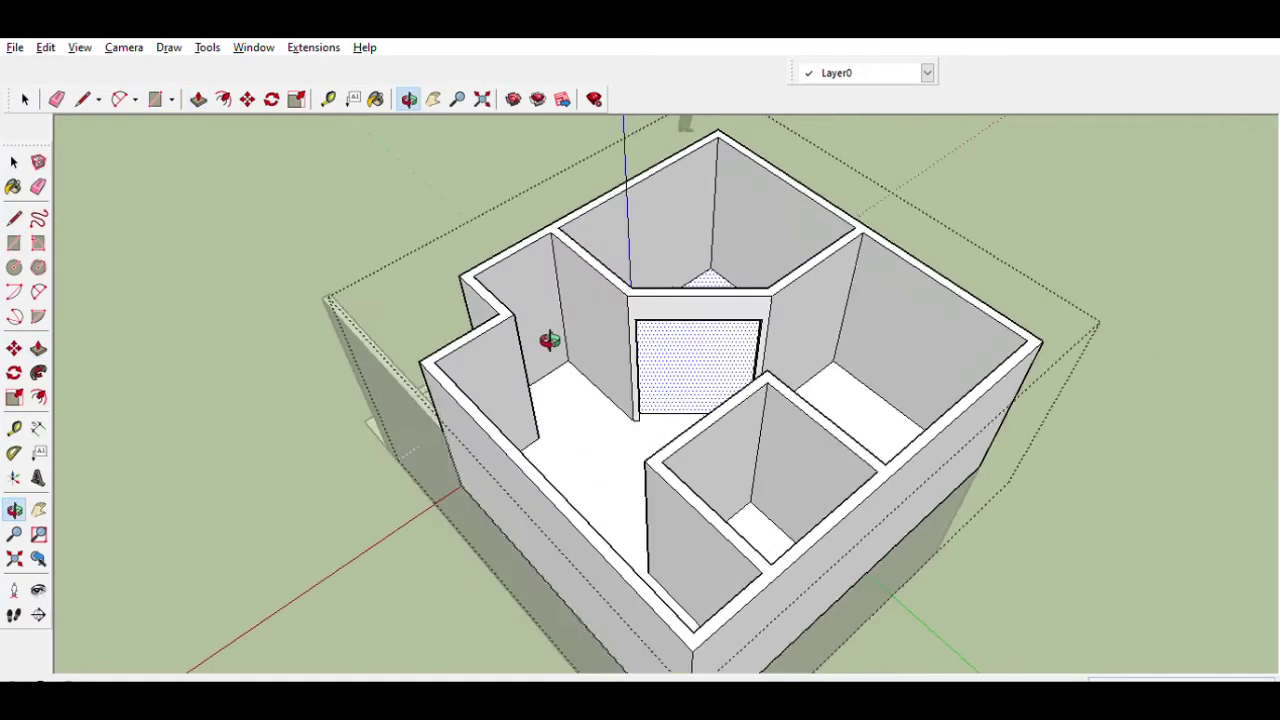
scroll(797, 410, "down", 2)
middle_click_drag(797, 410, 660, 300)
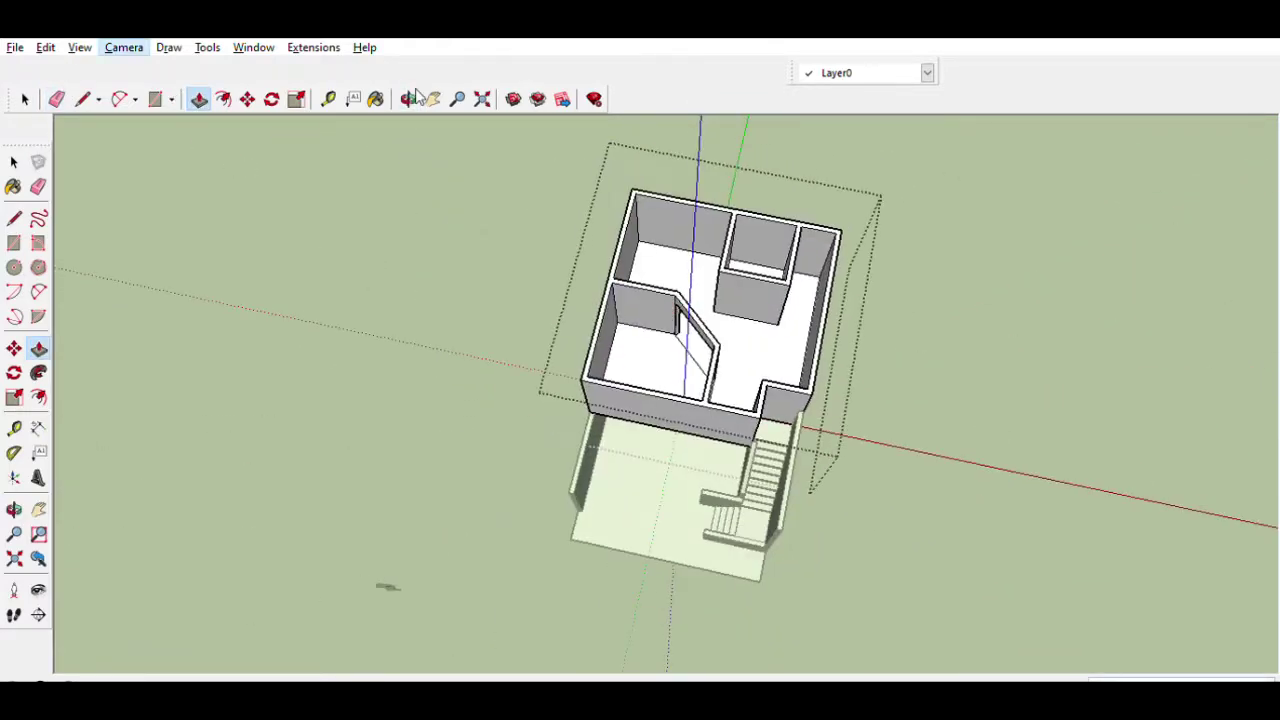
Step: Switch to Top view and begin Tape Measure guides from the right wall
left_click(410, 97)
scroll(821, 218, "up", 2)
scroll(928, 243, "up", 2)
key("t")
left_click(706, 236)
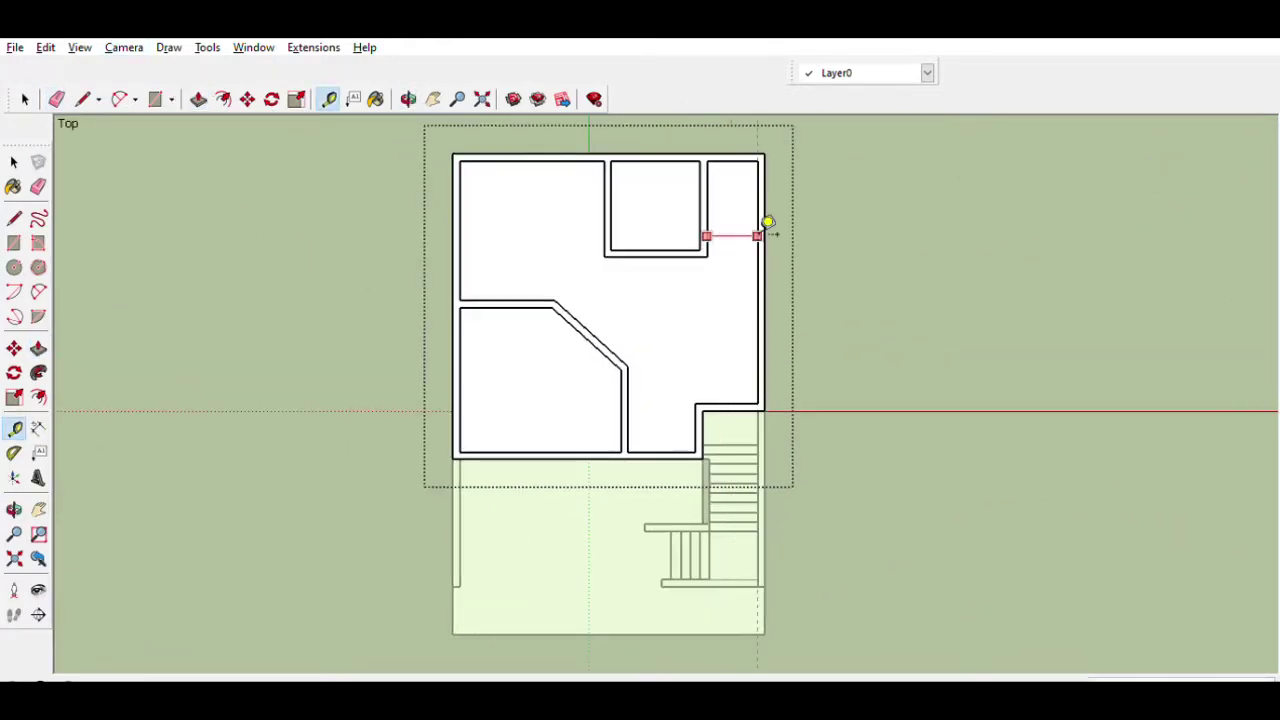
left_click(757, 236)
scroll(750, 240, "up", 1)
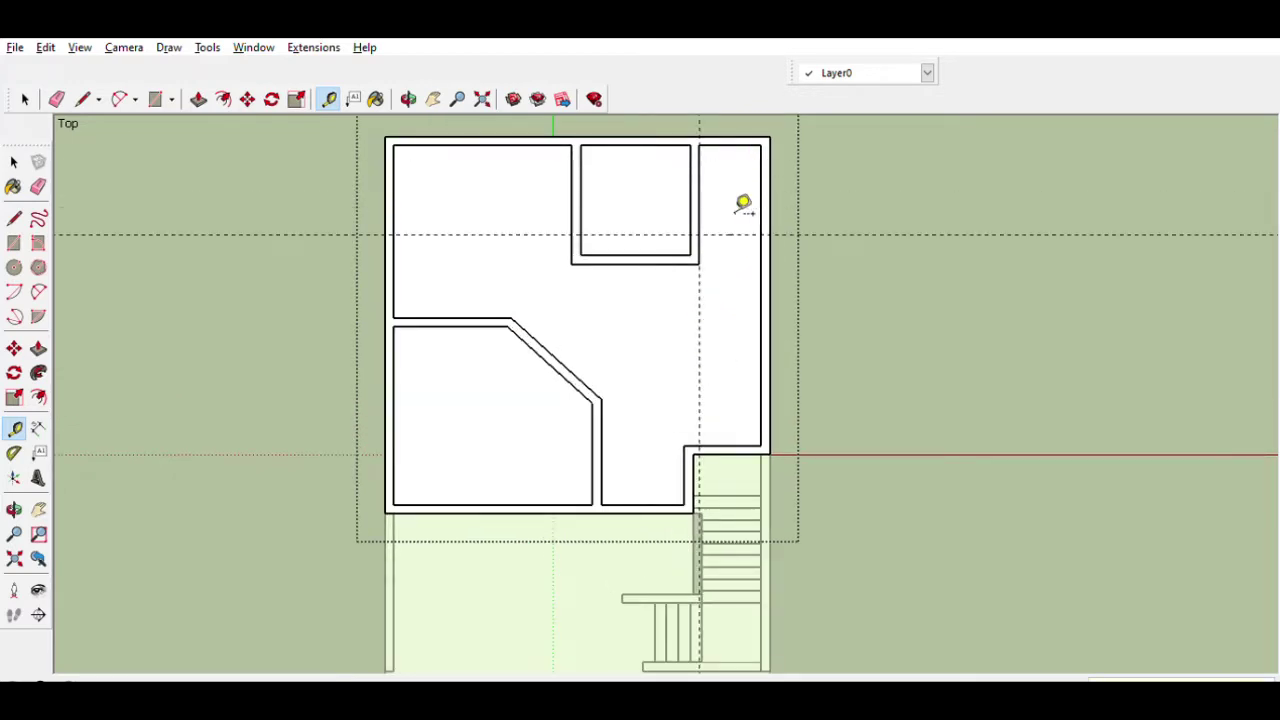
scroll(742, 260, "up", 1)
Step: Place a series of equally spaced guidelines across the right-side passage
left_click(757, 240)
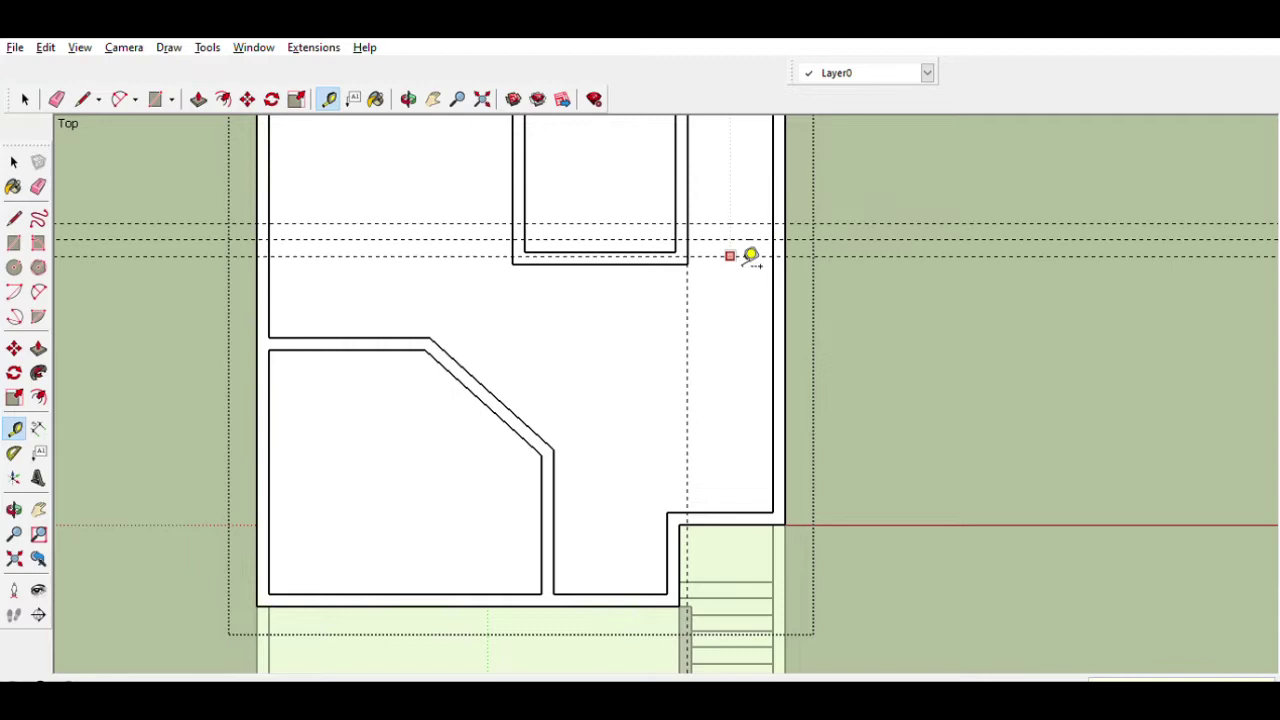
scroll(735, 262, "up", 1)
left_click(718, 273)
left_click(795, 298)
left_click(740, 348)
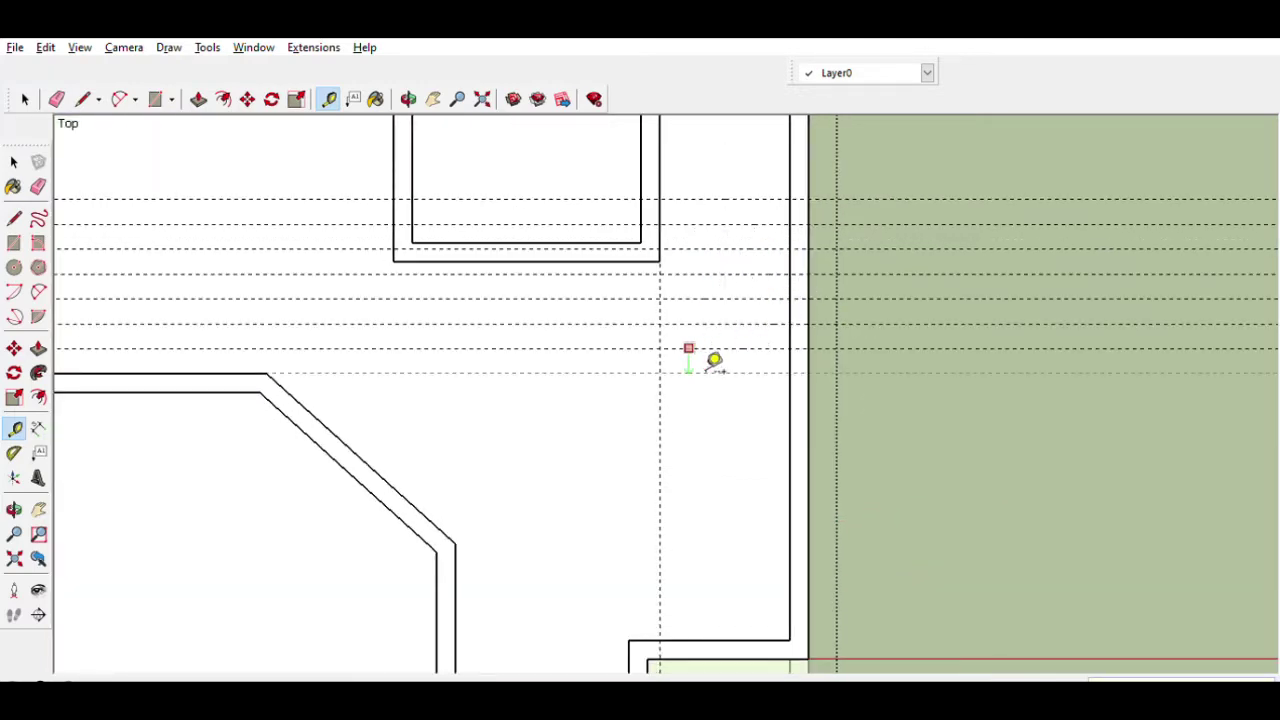
left_click(760, 446)
left_click(758, 448)
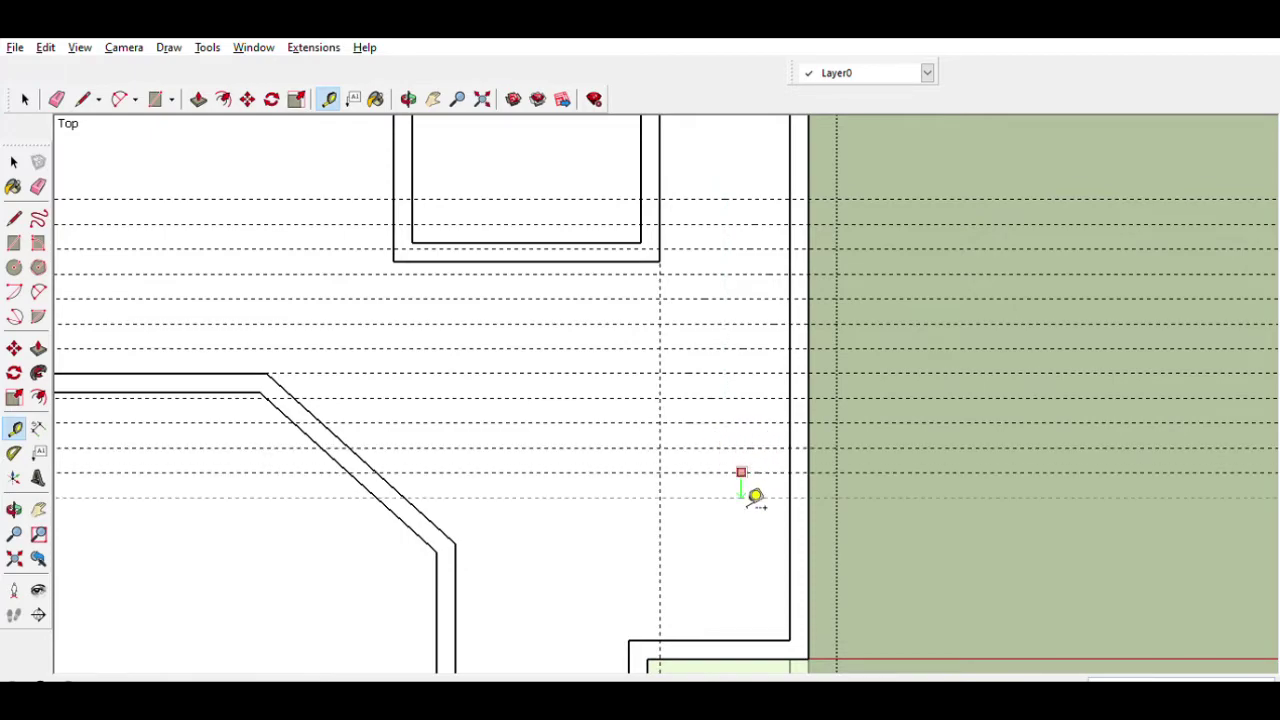
middle_click_drag(700, 477, 688, 420)
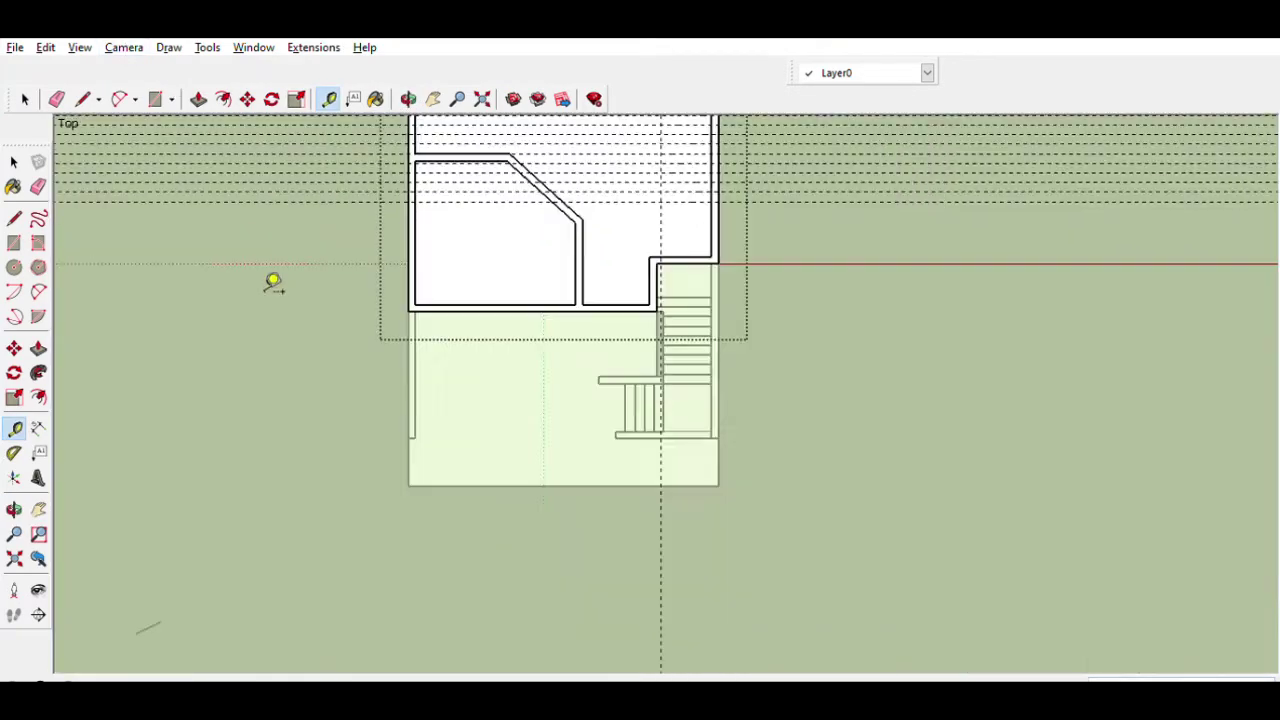
Step: Switch to Iso view and start a vertical guideline off the long wall's edge
scroll(691, 223, "up", 3)
scroll(577, 163, "down", 3)
scroll(655, 165, "up", 3)
scroll(655, 165, "up", 2)
left_click(198, 99)
scroll(448, 329, "up", 3)
scroll(547, 228, "up", 3)
left_click(547, 228)
Step: Trace the zigzag stepped stair profile with the Line tool on the guided wall
scroll(672, 244, "up", 2)
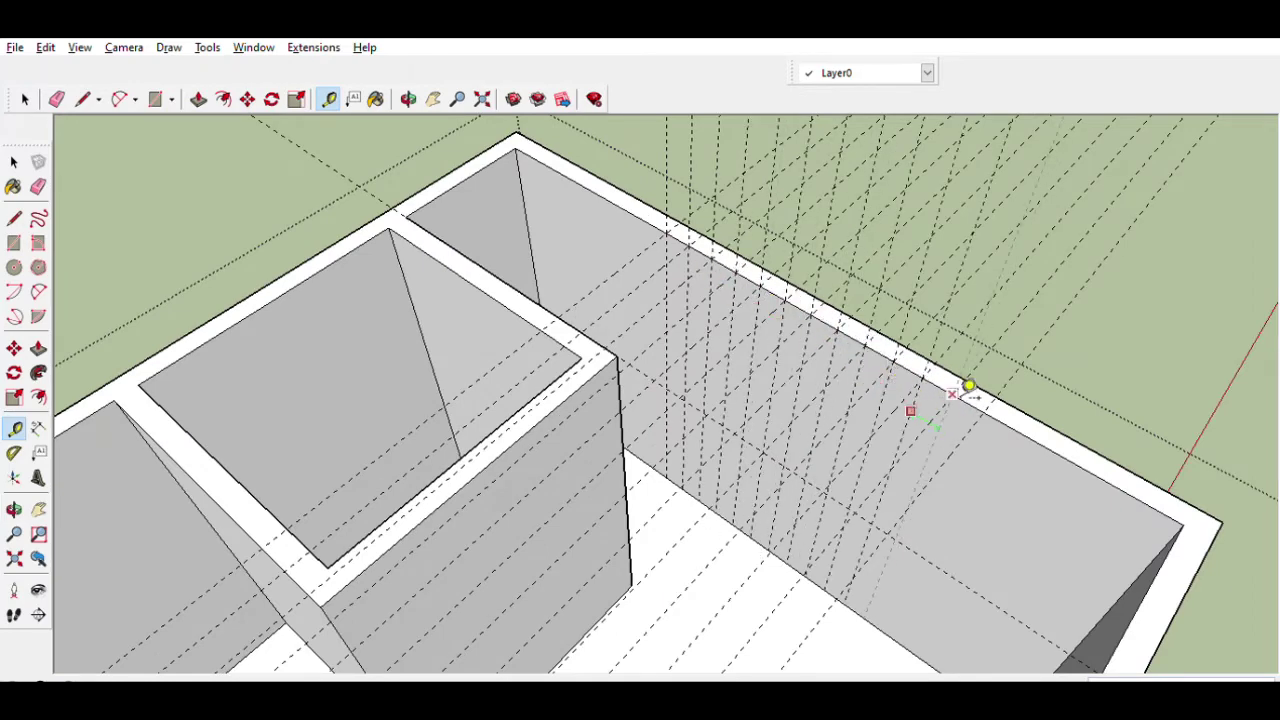
scroll(994, 414, "down", 5)
scroll(751, 371, "up", 3)
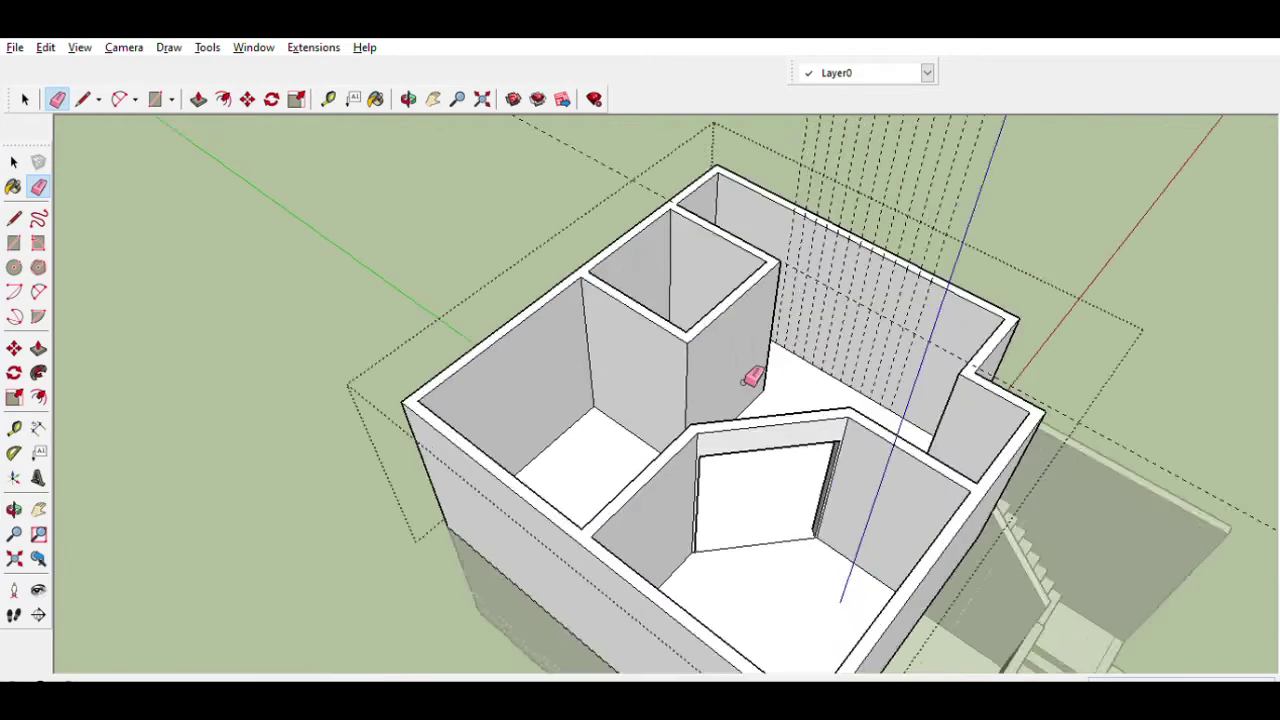
scroll(740, 211, "up", 1)
scroll(578, 466, "up", 1)
scroll(857, 400, "up", 2)
scroll(857, 370, "up", 2)
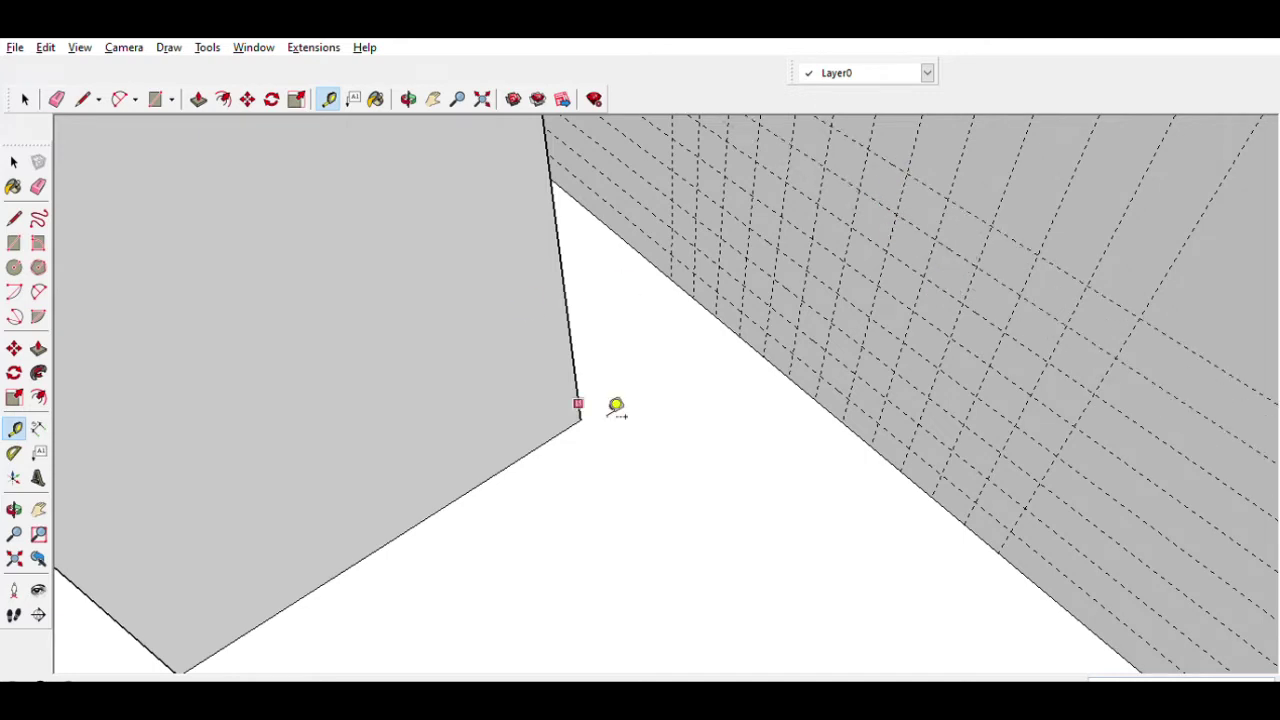
key("l")
middle_click_drag(600, 329, 866, 455)
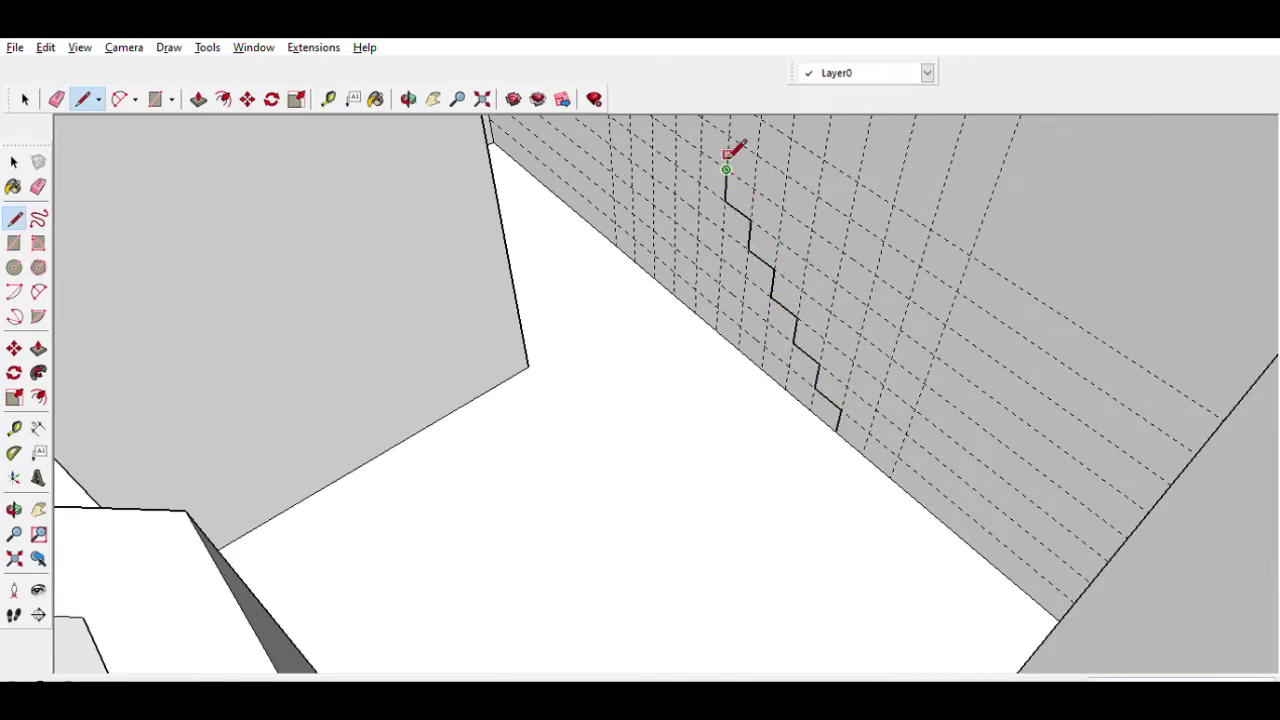
left_click(703, 118)
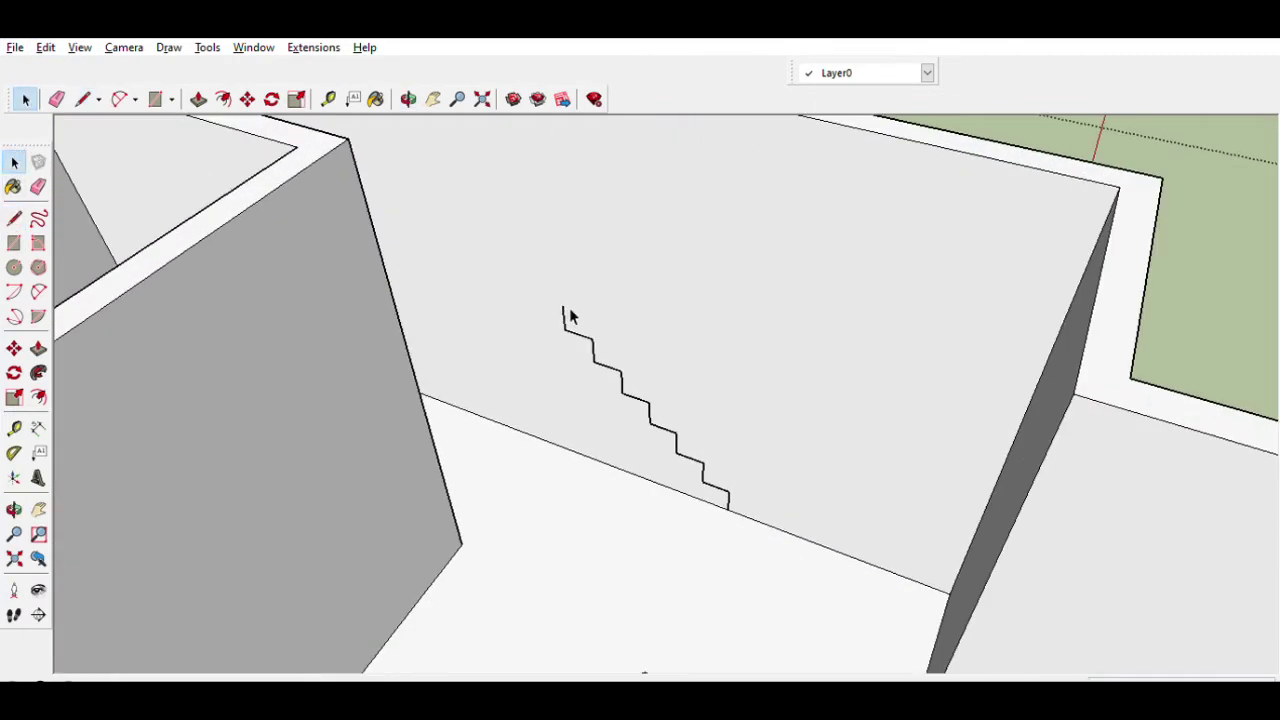
Step: Copy the stair profile line with Move plus Ctrl, then erase the leftover guides
left_click_drag(543, 280, 709, 482)
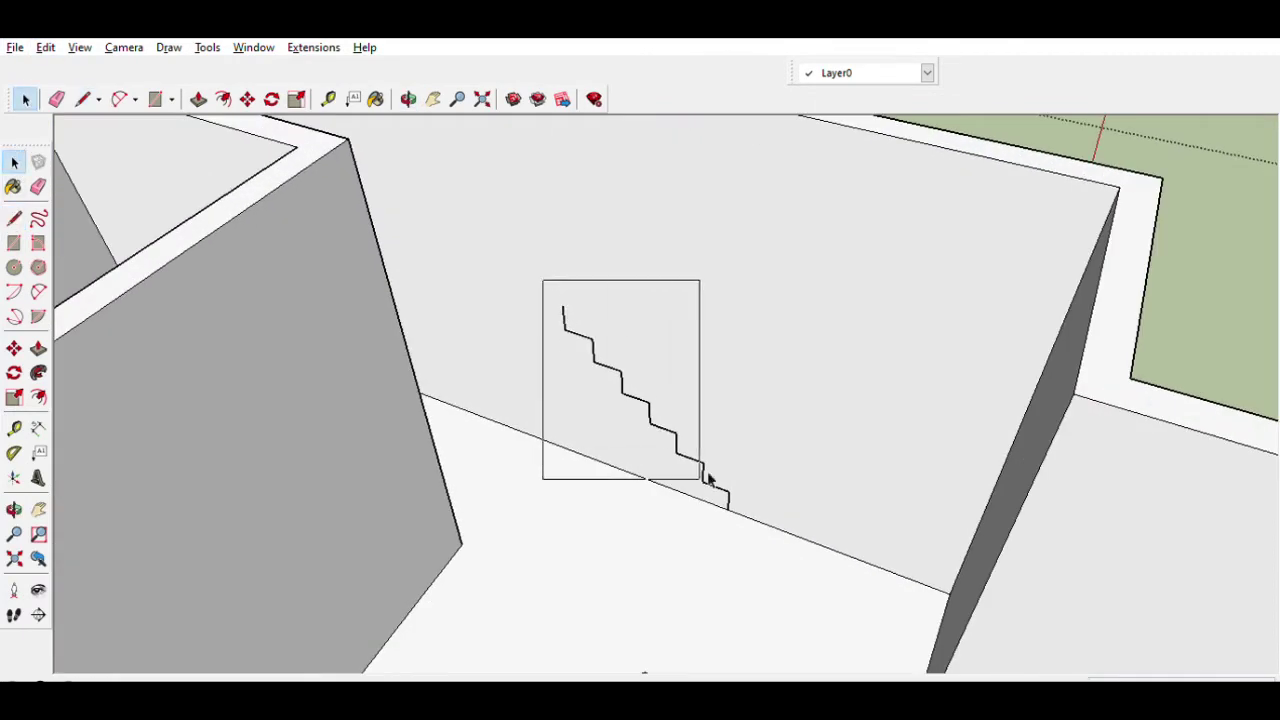
key("m")
left_click(733, 508)
key("ctrl")
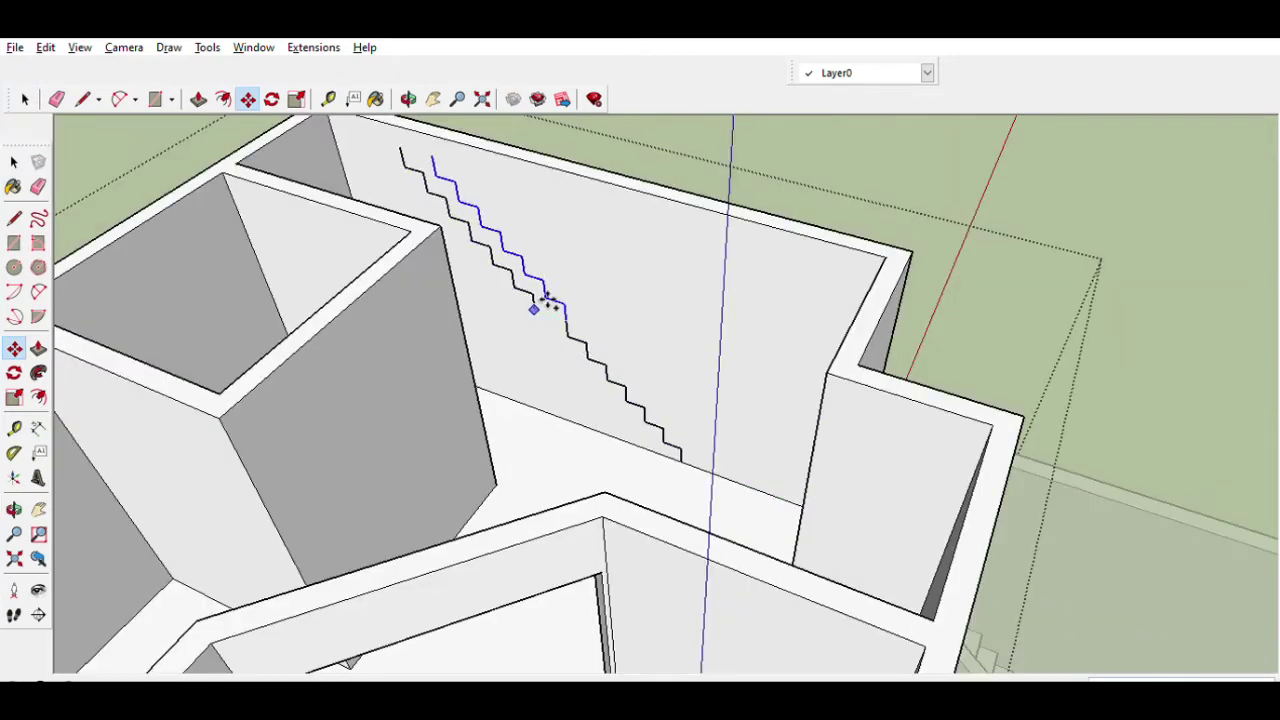
mouse_move(534, 306)
middle_mouse_down()
mouse_move(440, 154)
mouse_move(645, 337)
middle_mouse_up()
key("e")
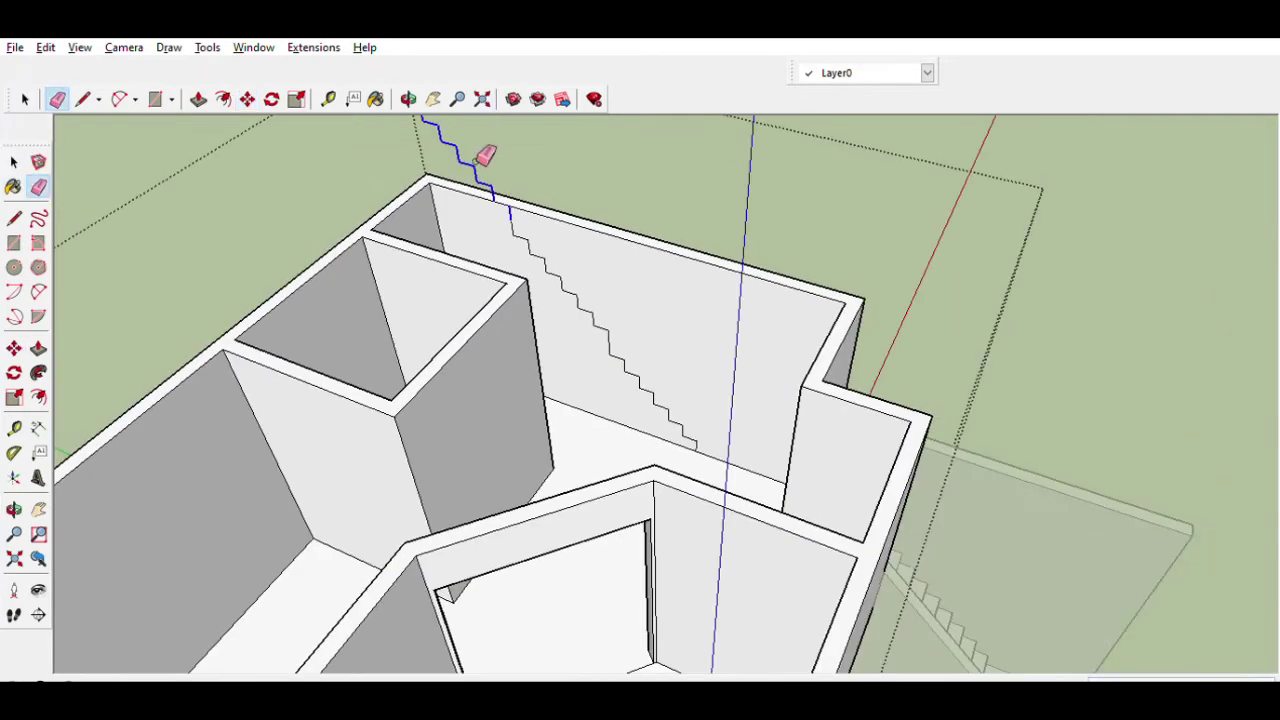
scroll(486, 157, "down", 2)
scroll(432, 128, "down", 3)
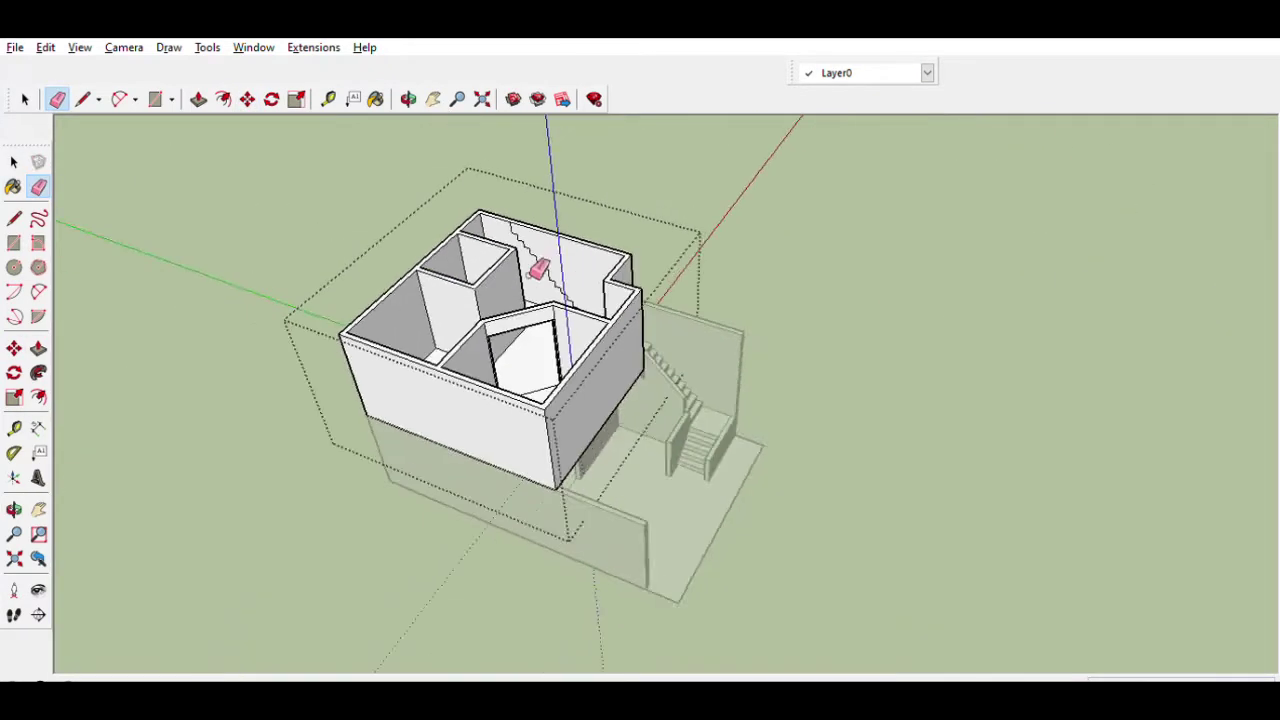
Step: Push/Pull the zigzag profile out into a solid flight of steps
middle_click_drag(534, 263, 586, 98)
key("p")
scroll(485, 225, "up", 3)
mouse_move(485, 225)
middle_mouse_down()
mouse_move(492, 206)
mouse_move(373, 153)
mouse_move(431, 431)
middle_mouse_up()
key("e")
scroll(448, 173, "up", 2)
scroll(373, 153, "down", 5)
scroll(431, 431, "up", 2)
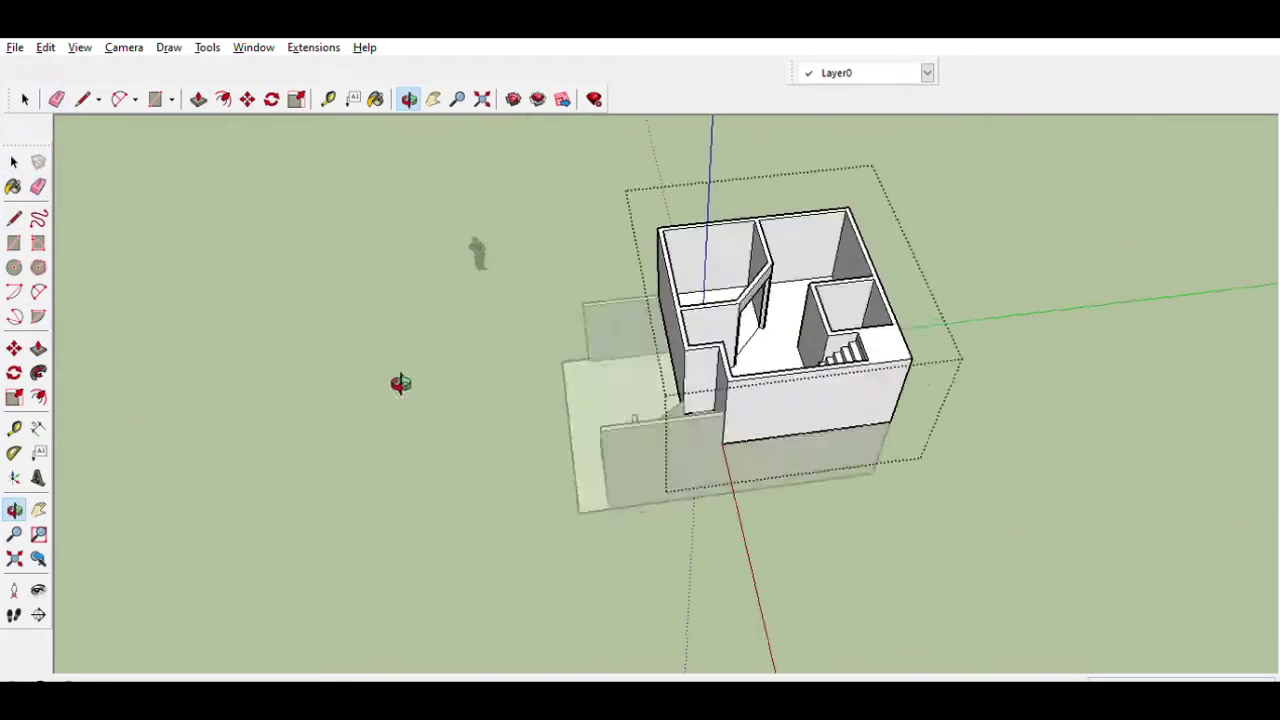
scroll(734, 351, "up", 2)
left_click(14, 428)
scroll(880, 183, "up", 2)
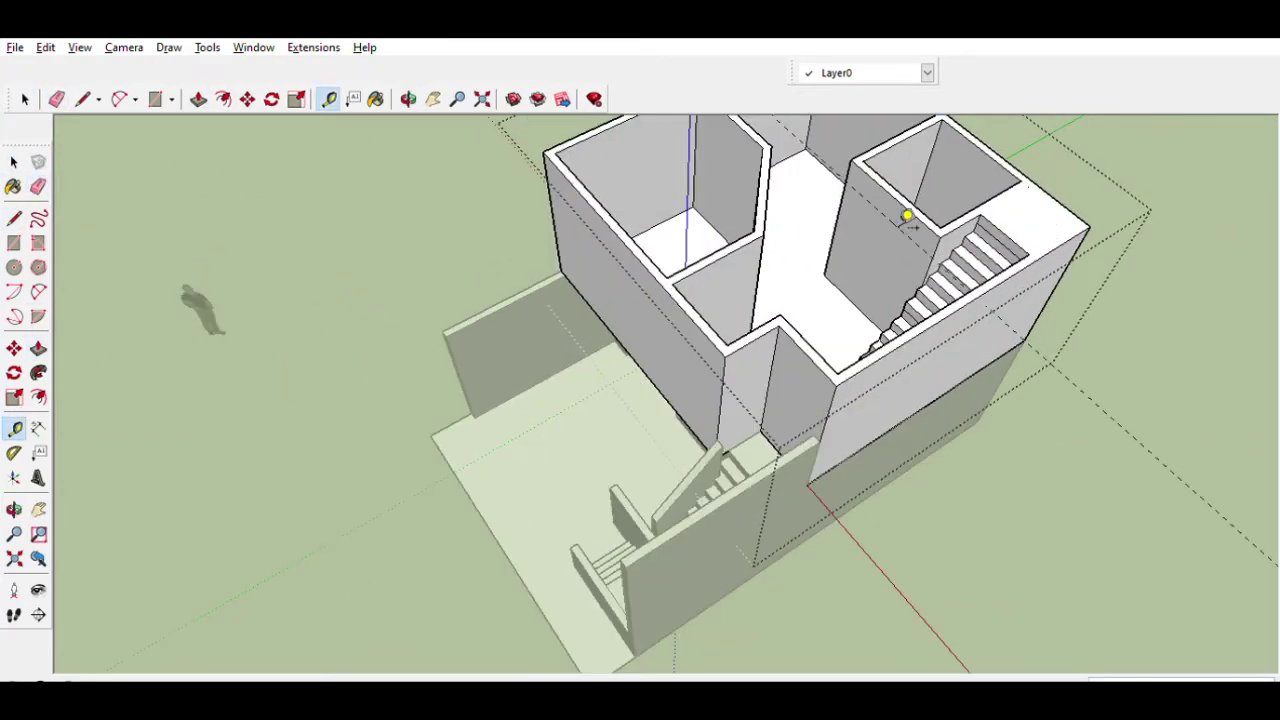
scroll(845, 190, "up", 2)
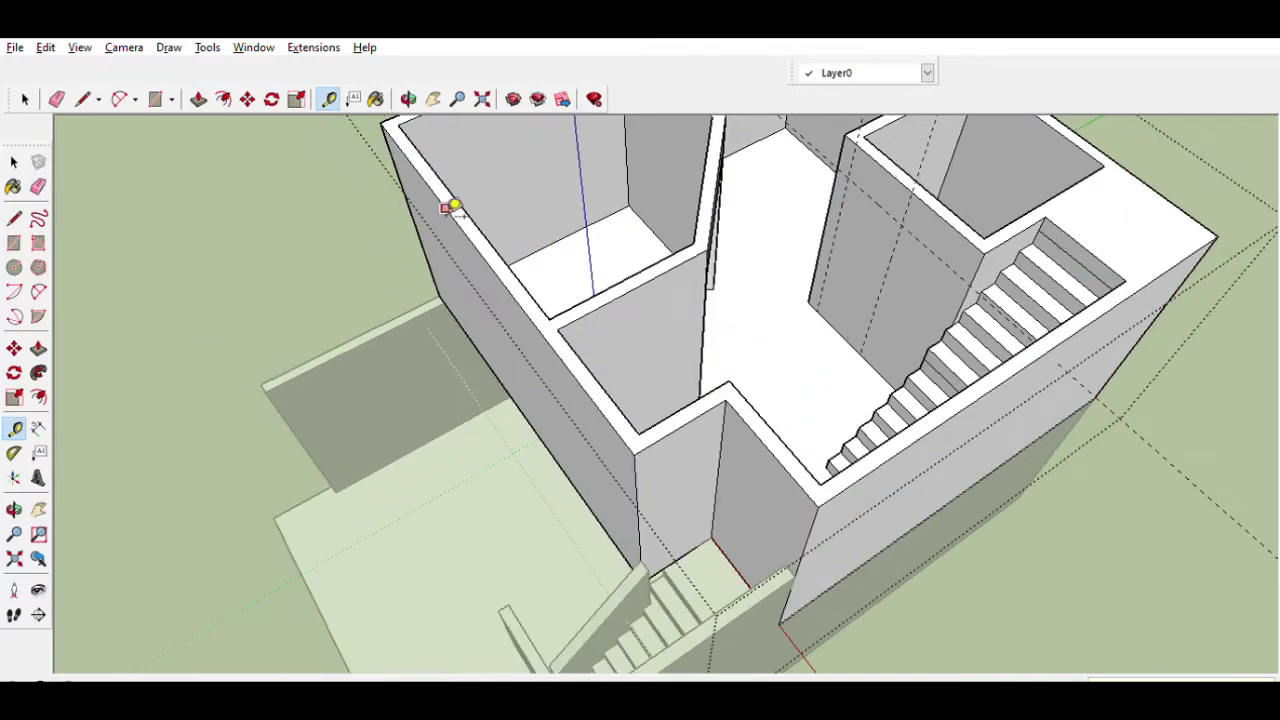
Step: Draw a door-sized rectangle on the small room's wall
key("r")
scroll(860, 355, "down", 2)
left_click(866, 348)
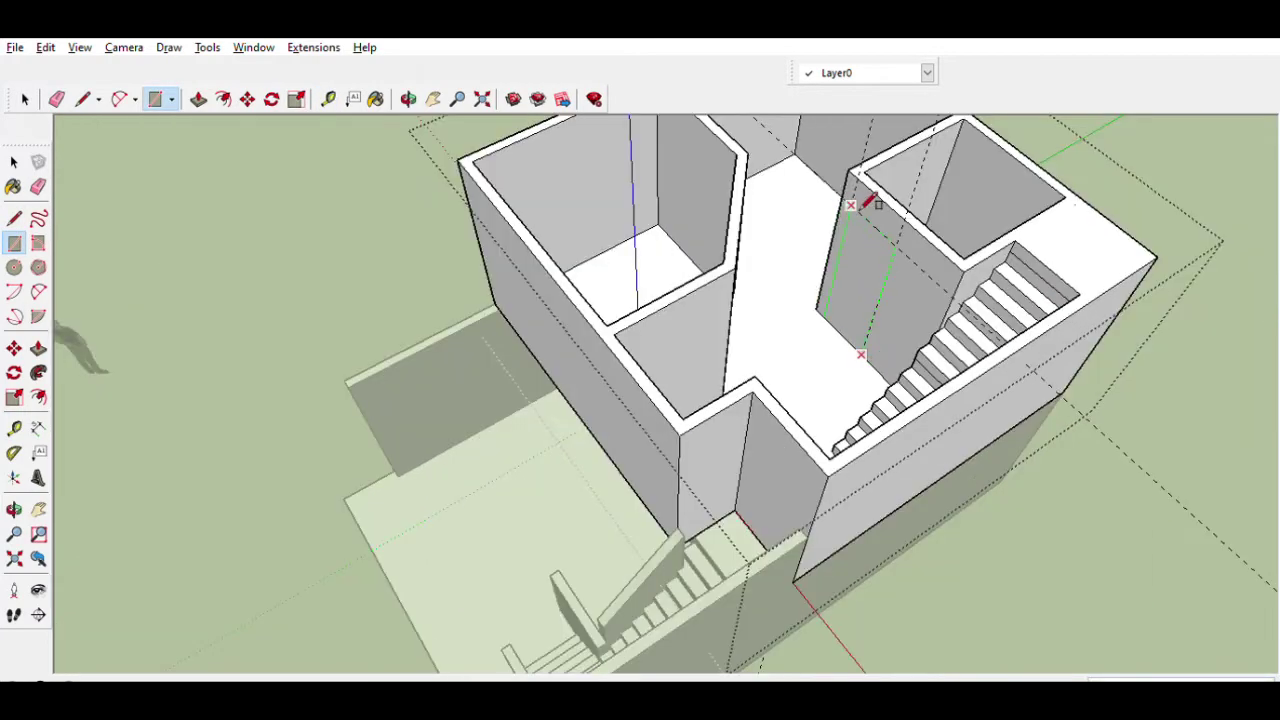
left_click(857, 200)
key("p")
scroll(861, 268, "down", 3)
mouse_move(597, 294)
middle_mouse_down()
mouse_move(579, 390)
mouse_move(597, 294)
middle_mouse_up()
Step: Place a Tape Measure guide across the room floor, offset from the wall corner
scroll(597, 294, "up", 3)
key("t")
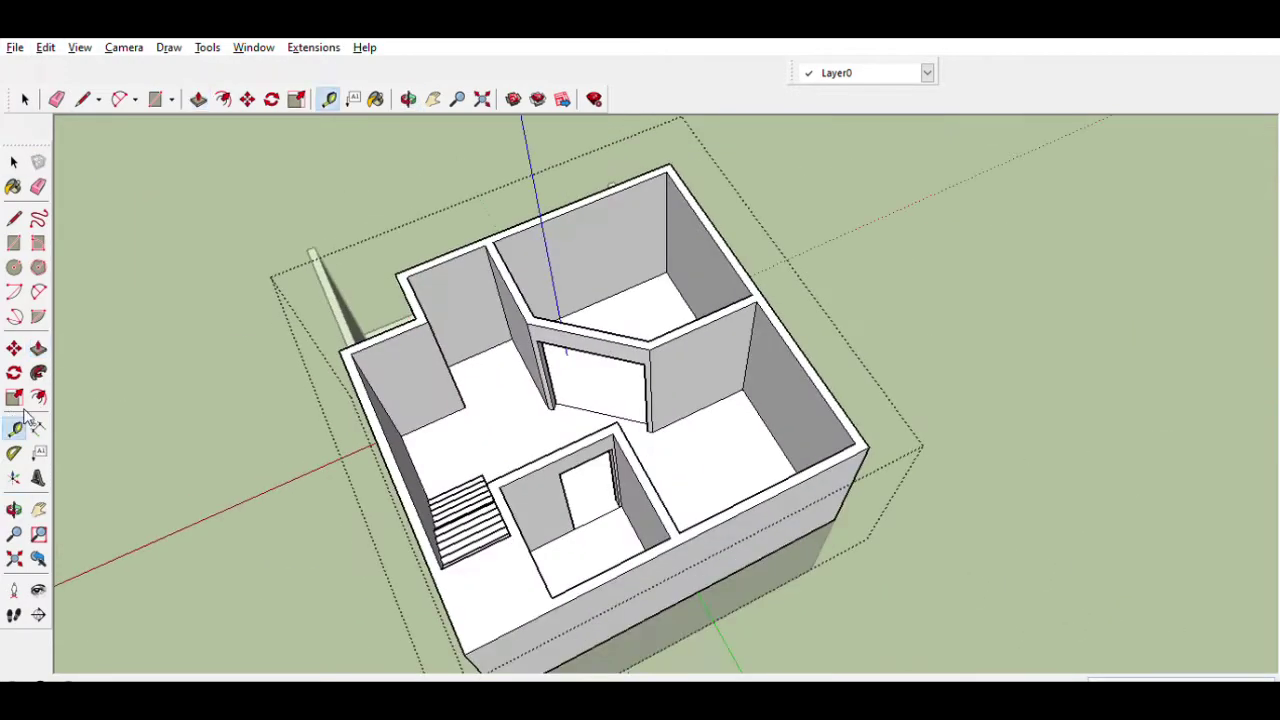
scroll(741, 440, "up", 2)
left_click(702, 382)
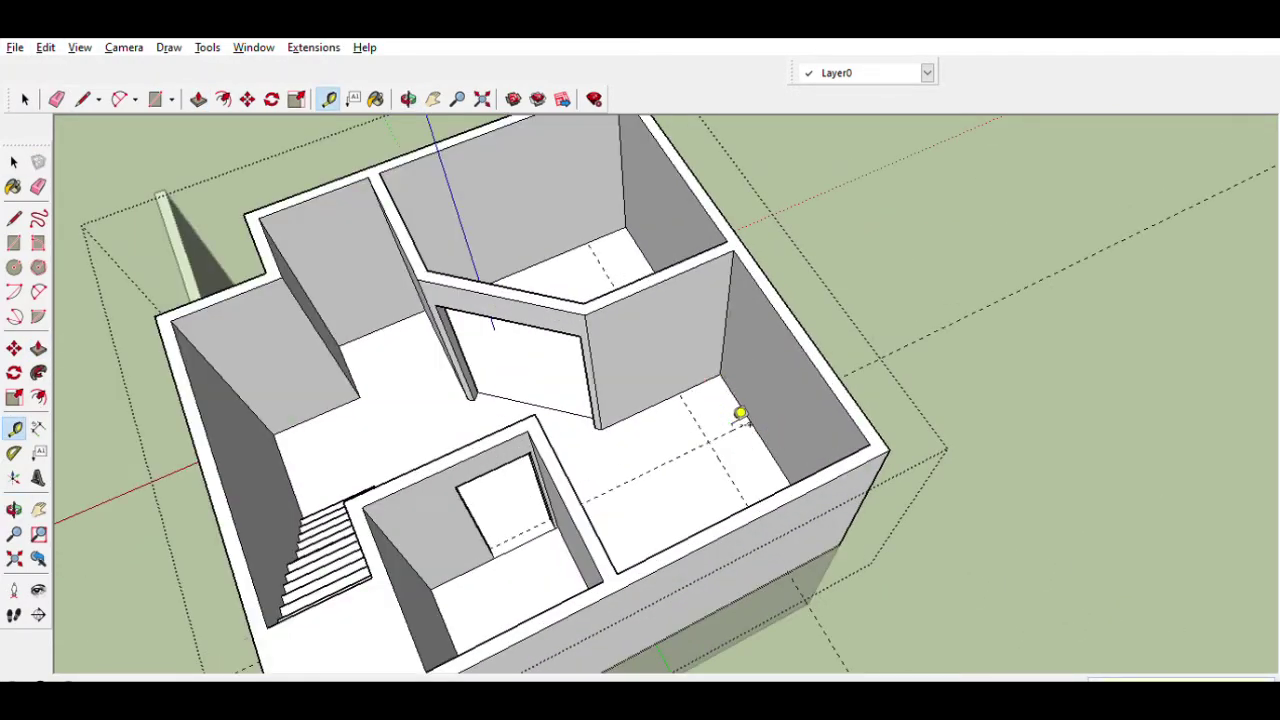
scroll(740, 413, "up", 3)
left_click(850, 414)
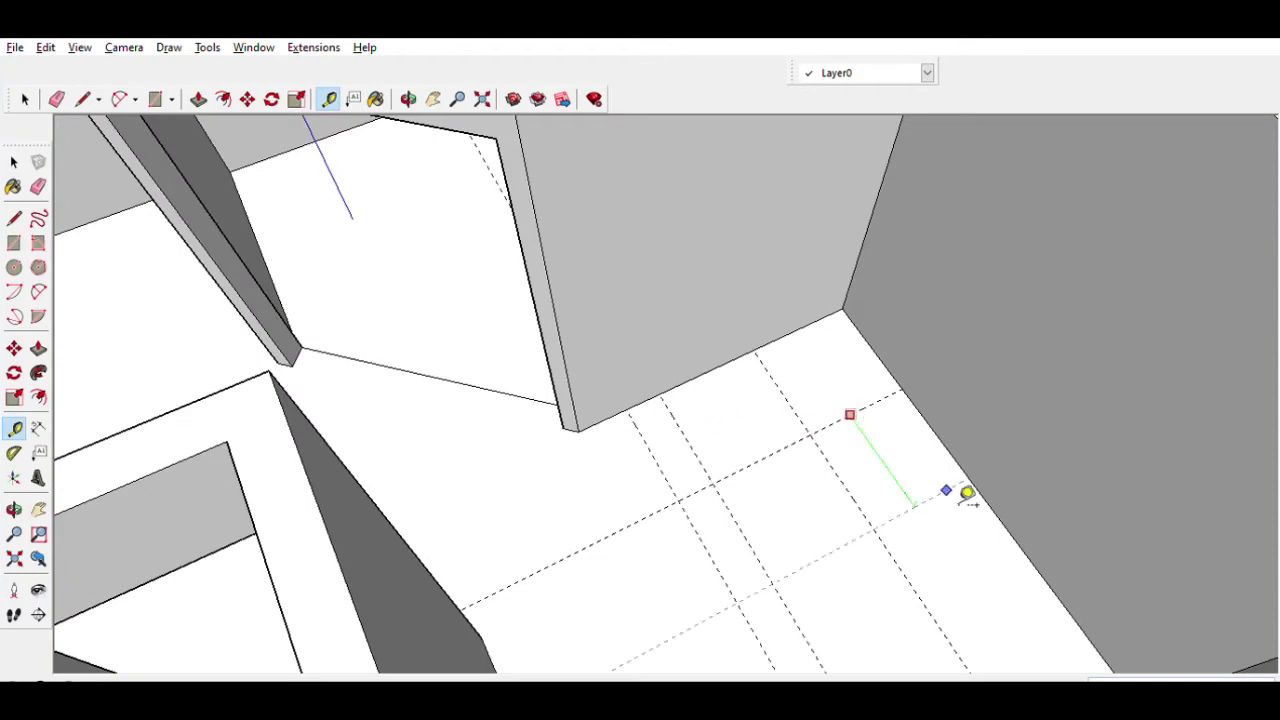
scroll(990, 540, "down", 3)
scroll(1014, 571, "down", 2)
Step: Look down into the room and push the L-shaped counter face up by the last distance
key("r")
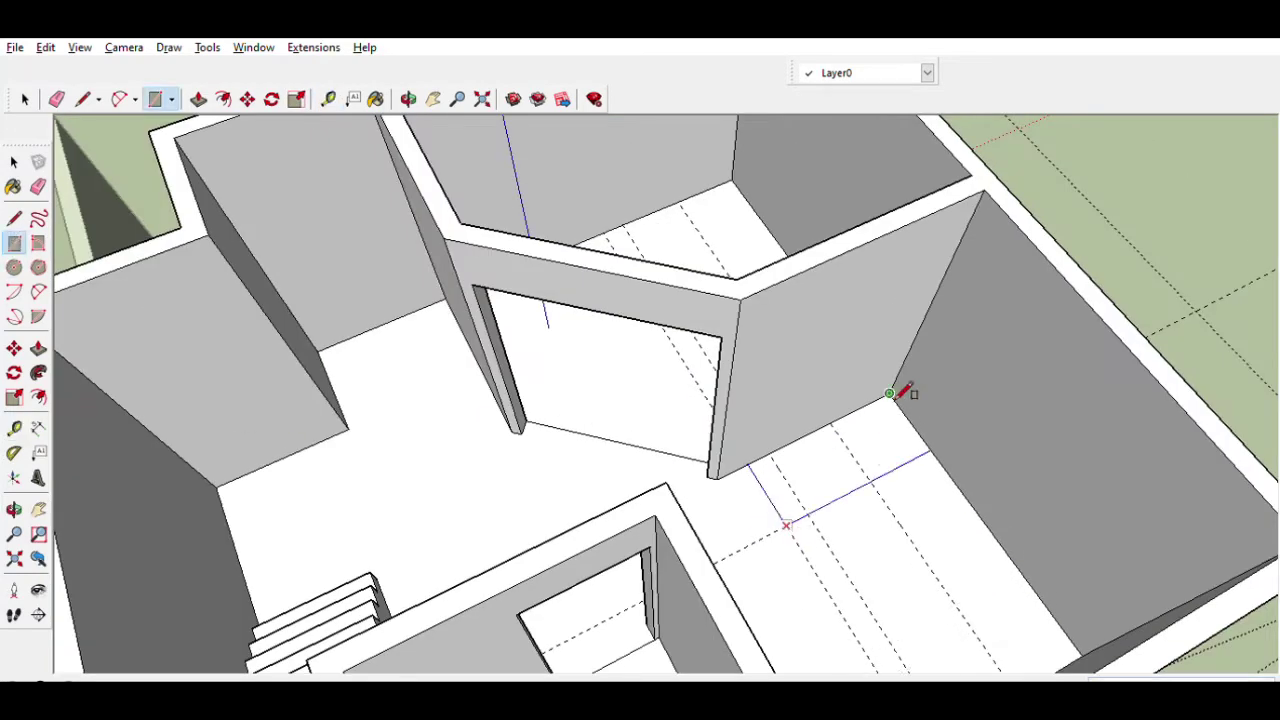
middle_click_drag(886, 480, 1020, 391)
scroll(1020, 391, "down", 3)
scroll(723, 349, "up", 3)
key("e")
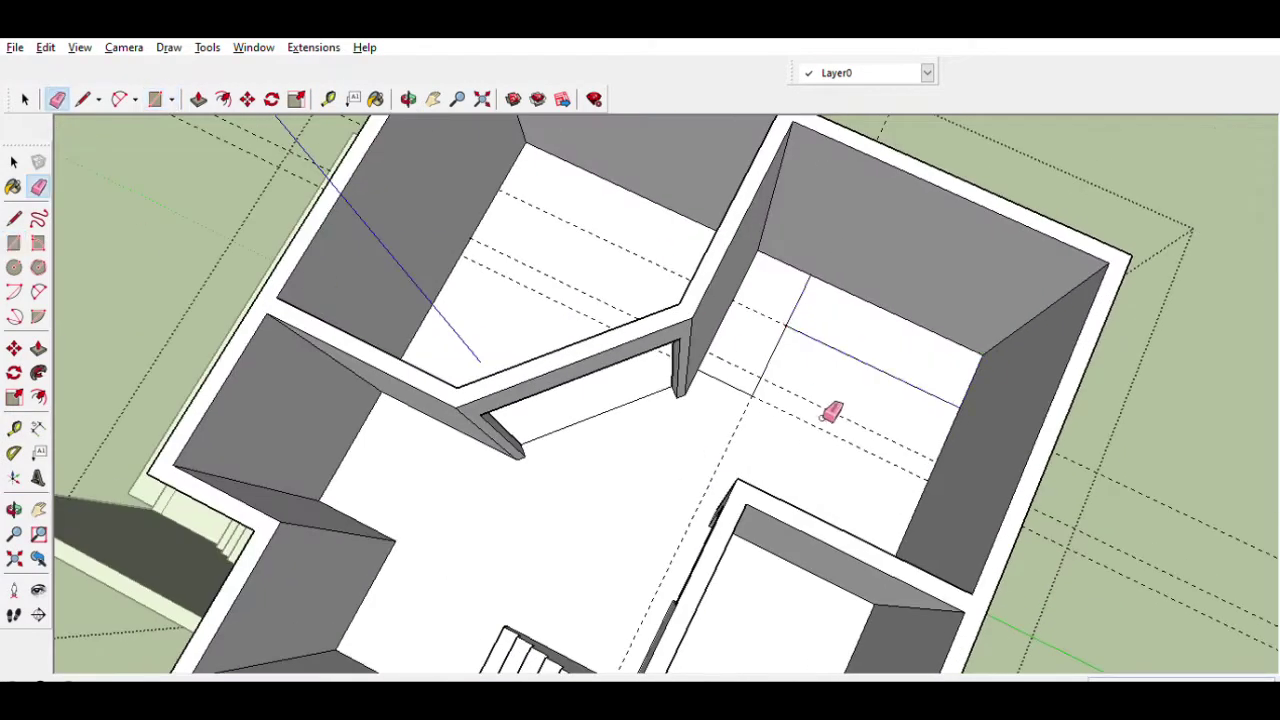
scroll(790, 325, "up", 2)
key("p")
double_click(894, 351)
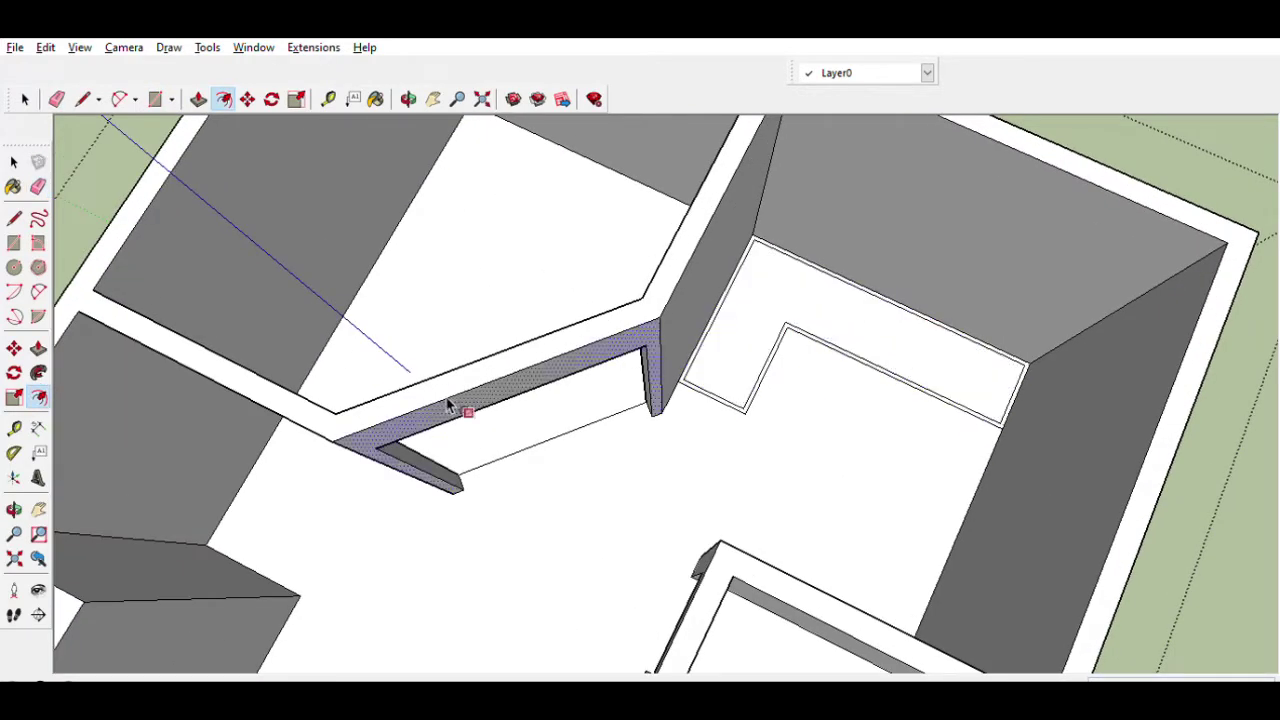
Step: Erase the stray edge at the L-shaped counter's corner
key("l")
scroll(660, 390, "up", 2)
scroll(660, 392, "up", 2)
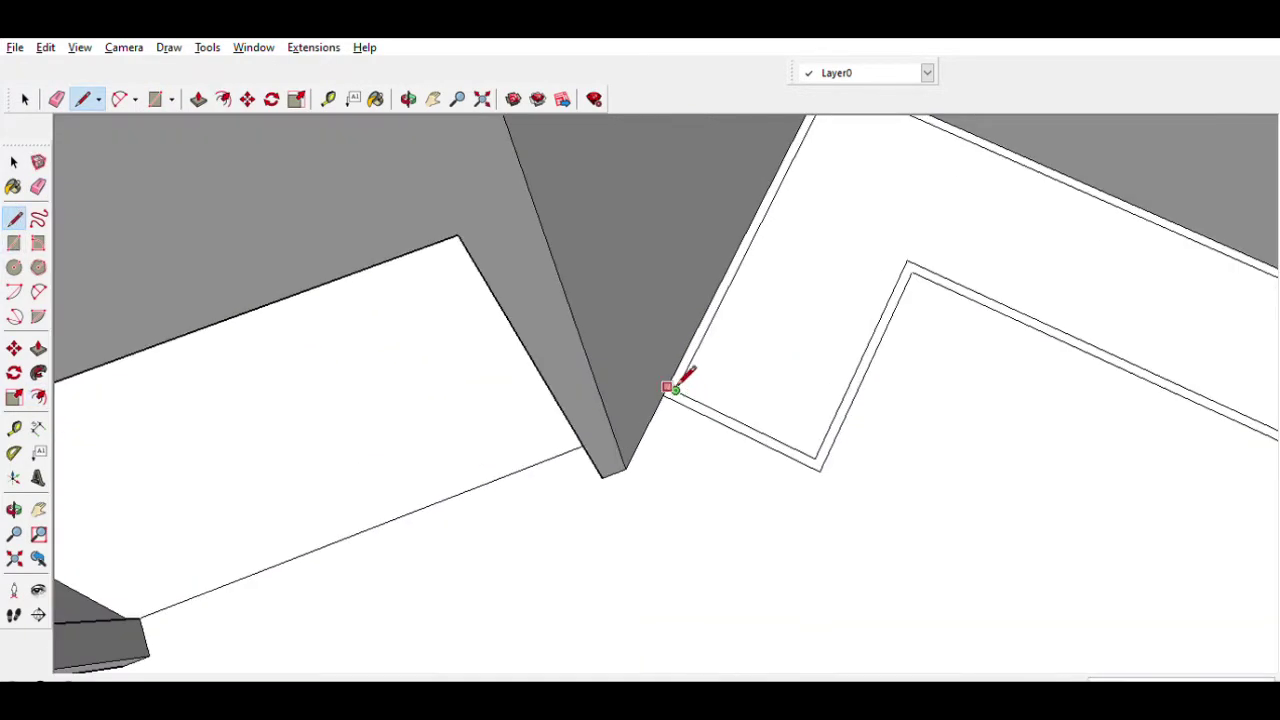
scroll(671, 394, "down", 4)
scroll(810, 412, "up", 4)
scroll(928, 505, "up", 2)
scroll(600, 380, "down", 5)
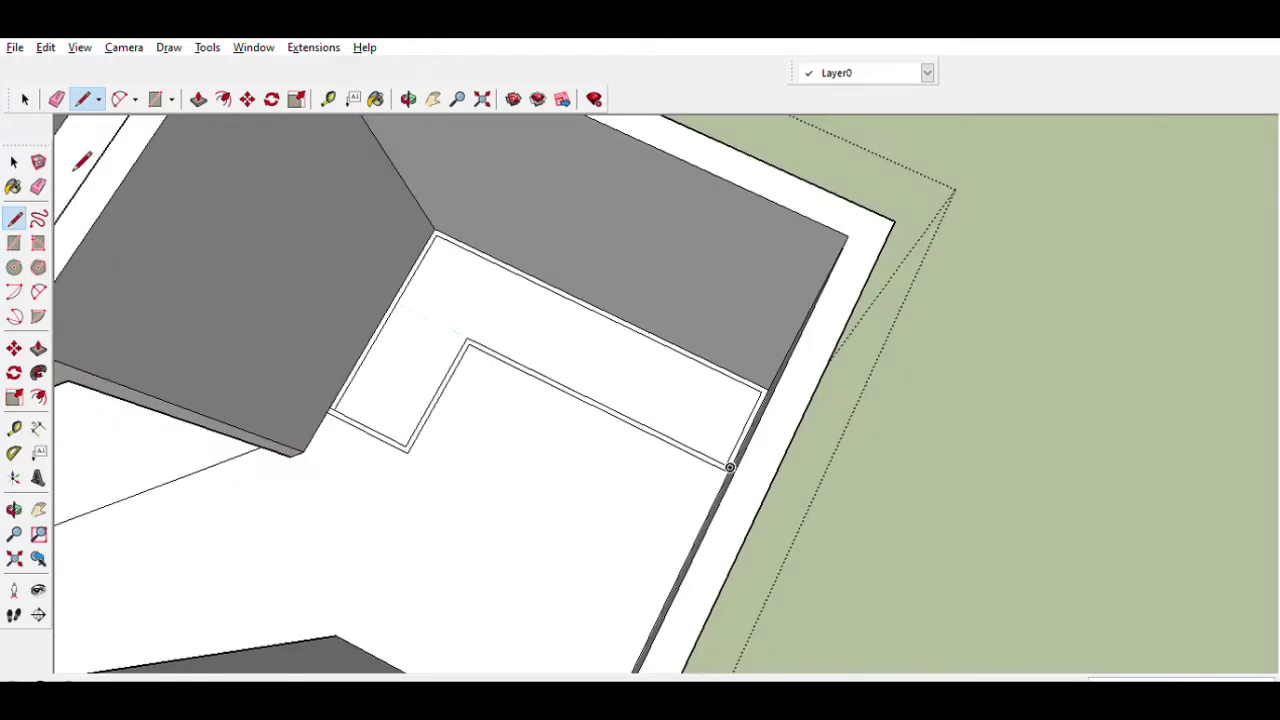
left_click(38, 186)
scroll(449, 240, "up", 3)
scroll(475, 217, "up", 1)
scroll(473, 217, "down", 3)
scroll(965, 480, "down", 3)
scroll(646, 332, "down", 5)
Step: Orbit and pan to centre the house in a near-top view of the floors
middle_click_drag(646, 332, 490, 318)
left_click(38, 509)
left_click_drag(610, 350, 438, 360)
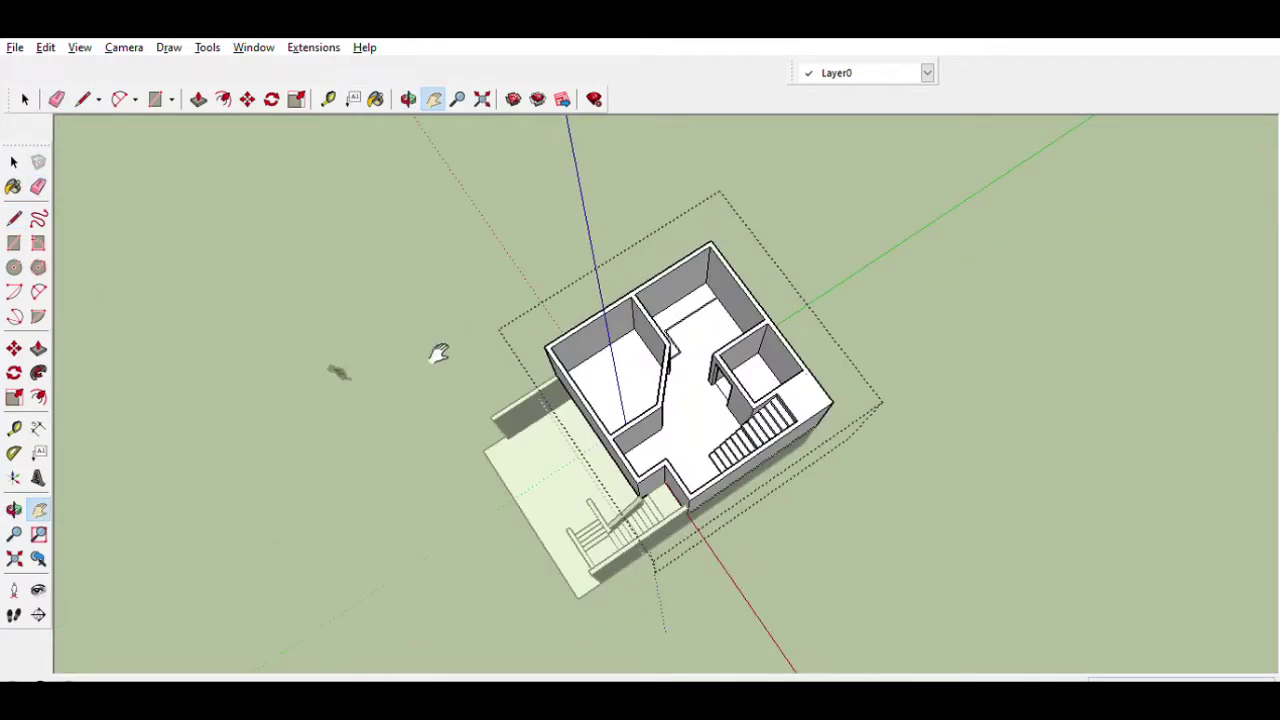
key("b")
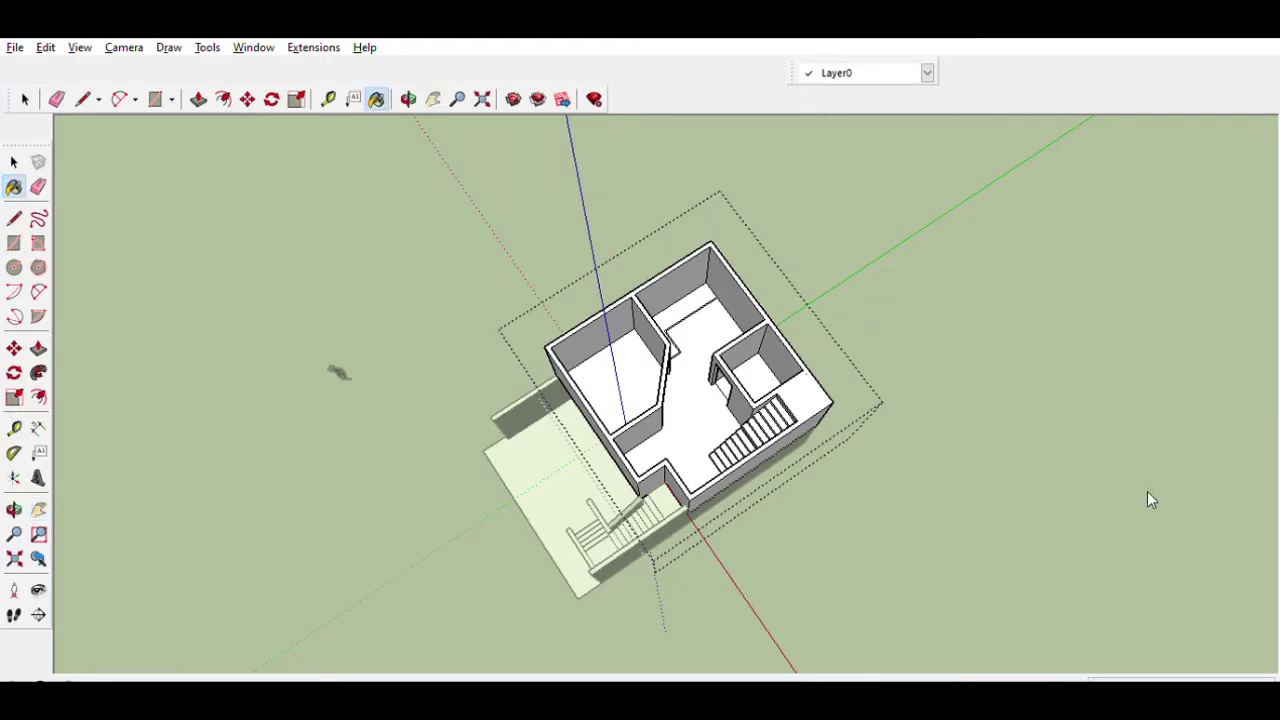
middle_click_drag(1148, 388, 646, 391)
Step: Apply a wood texture to the left room floor and a textured finish to the main floor
left_click(640, 395)
left_click(700, 440)
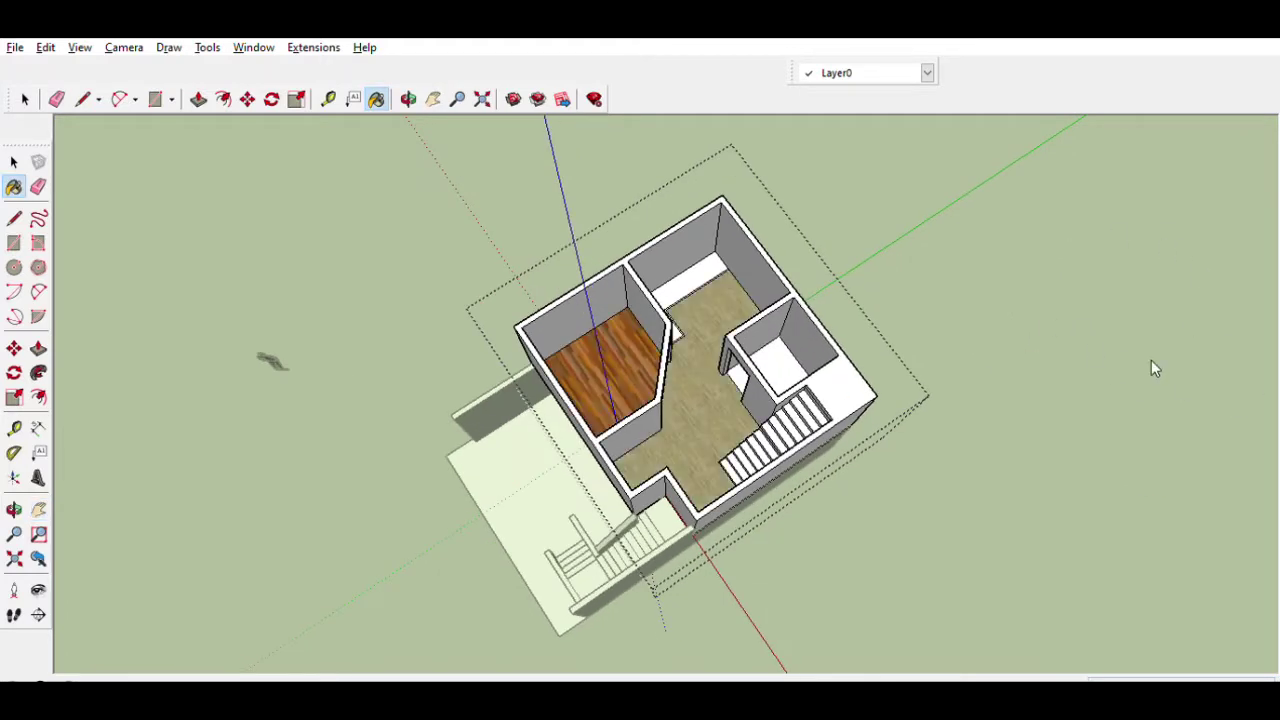
scroll(676, 310, "up", 10)
scroll(1188, 254, "down", 10)
Step: Raise the L-shaped counter into a block and lift its base strip higher
left_click(38, 347)
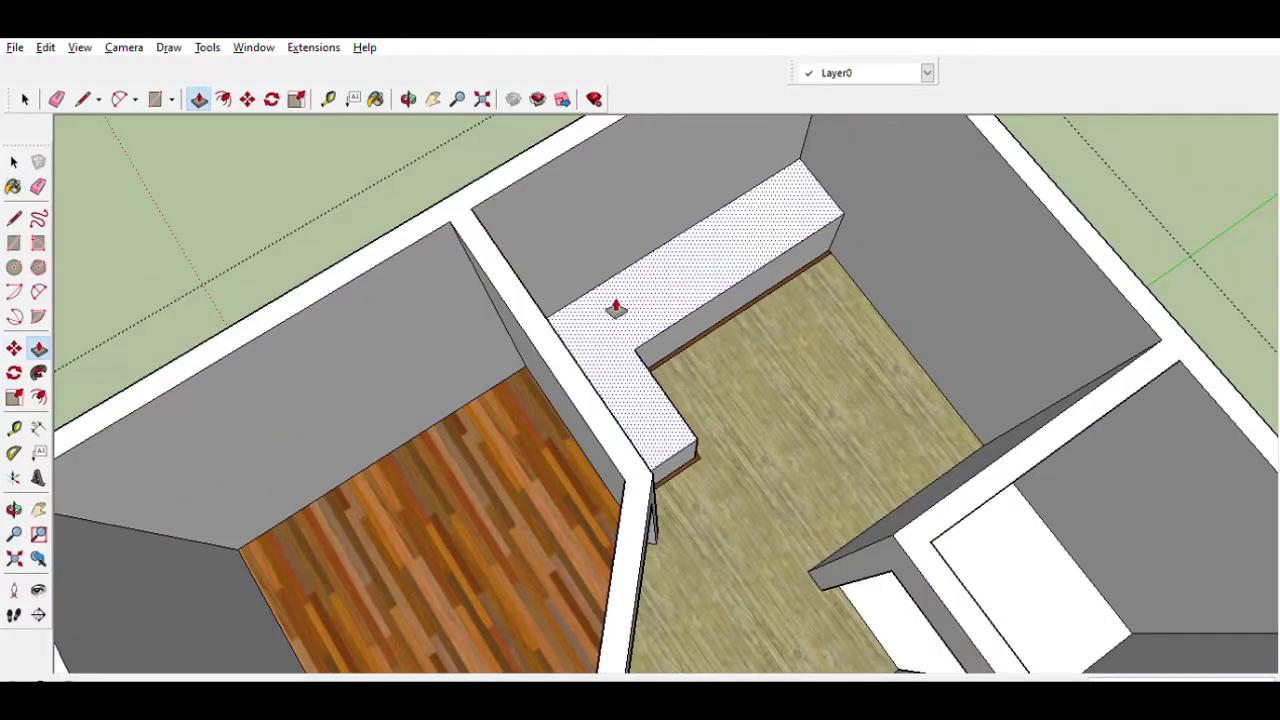
left_click_drag(614, 306, 614, 270)
scroll(729, 360, "down", 5)
scroll(785, 345, "up", 5)
left_click_drag(785, 345, 785, 336)
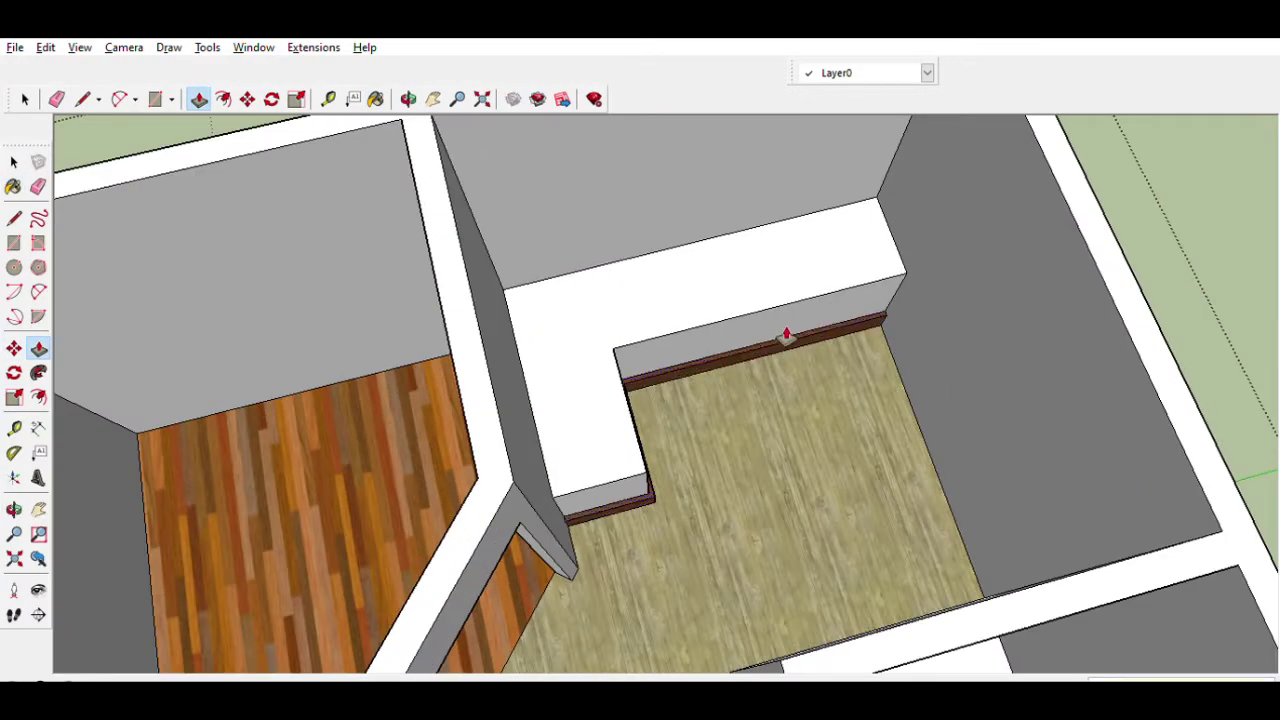
Step: Paint the counter's side and end faces brown, then view the house three-quarter
key("b")
middle_click_drag(1194, 359, 689, 378)
left_click(595, 385)
left_click(530, 432)
scroll(818, 305, "down", 10)
mouse_move(380, 337)
middle_mouse_down()
mouse_move(163, 449)
mouse_move(314, 357)
mouse_move(237, 418)
middle_mouse_up()
left_click(14, 428)
scroll(860, 355, "up", 3)
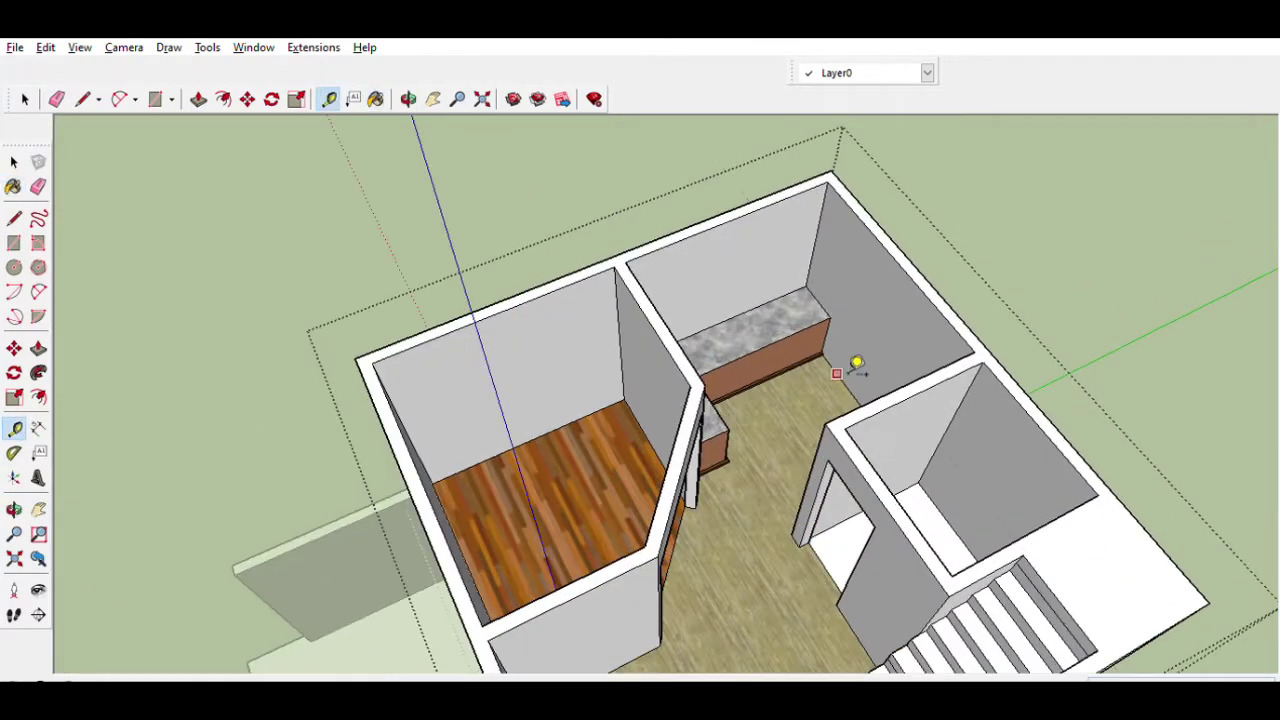
Step: Fix a guide on the kitchen back wall and cut the window openings through it
scroll(840, 280, "up", 3)
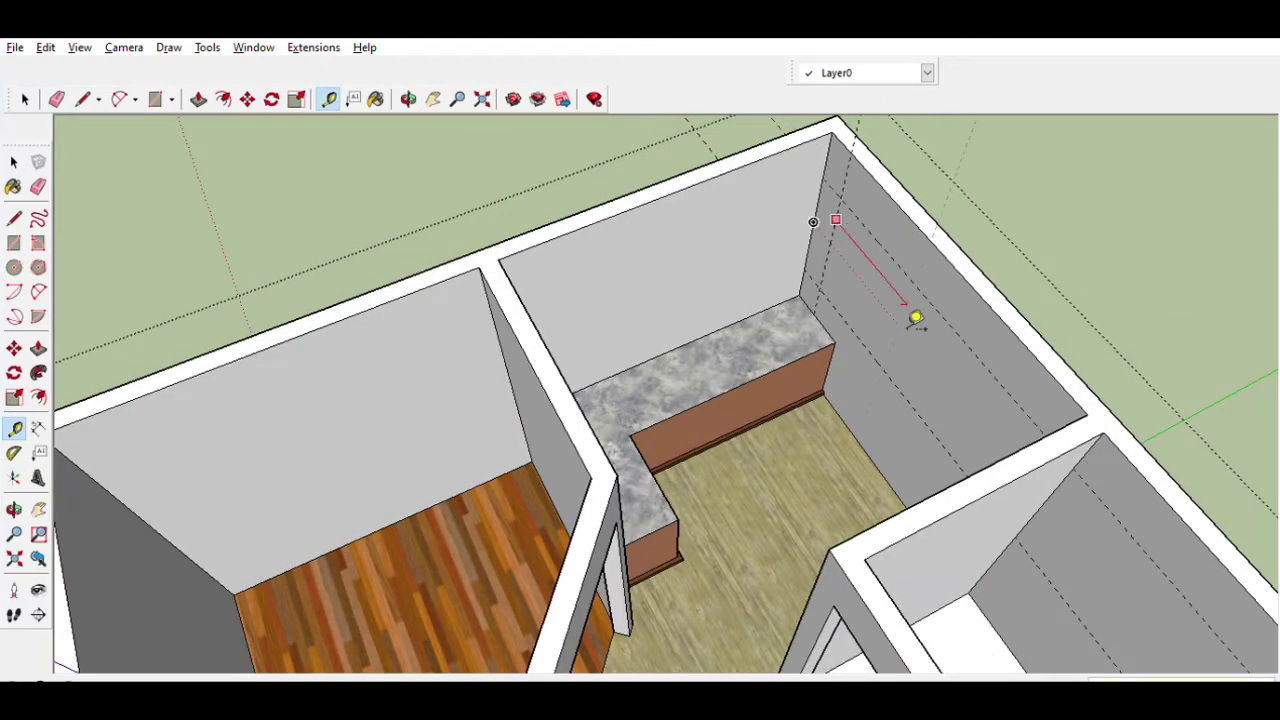
left_click(960, 282)
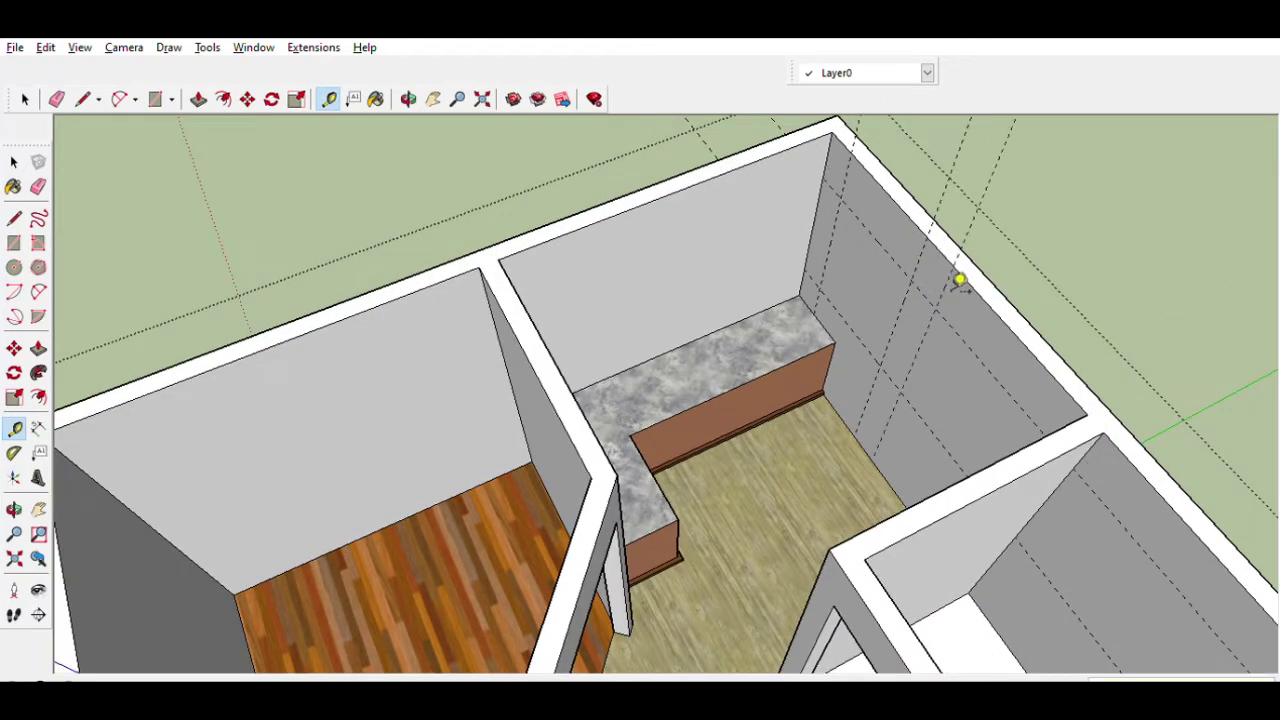
scroll(958, 366, "down", 3)
key("r")
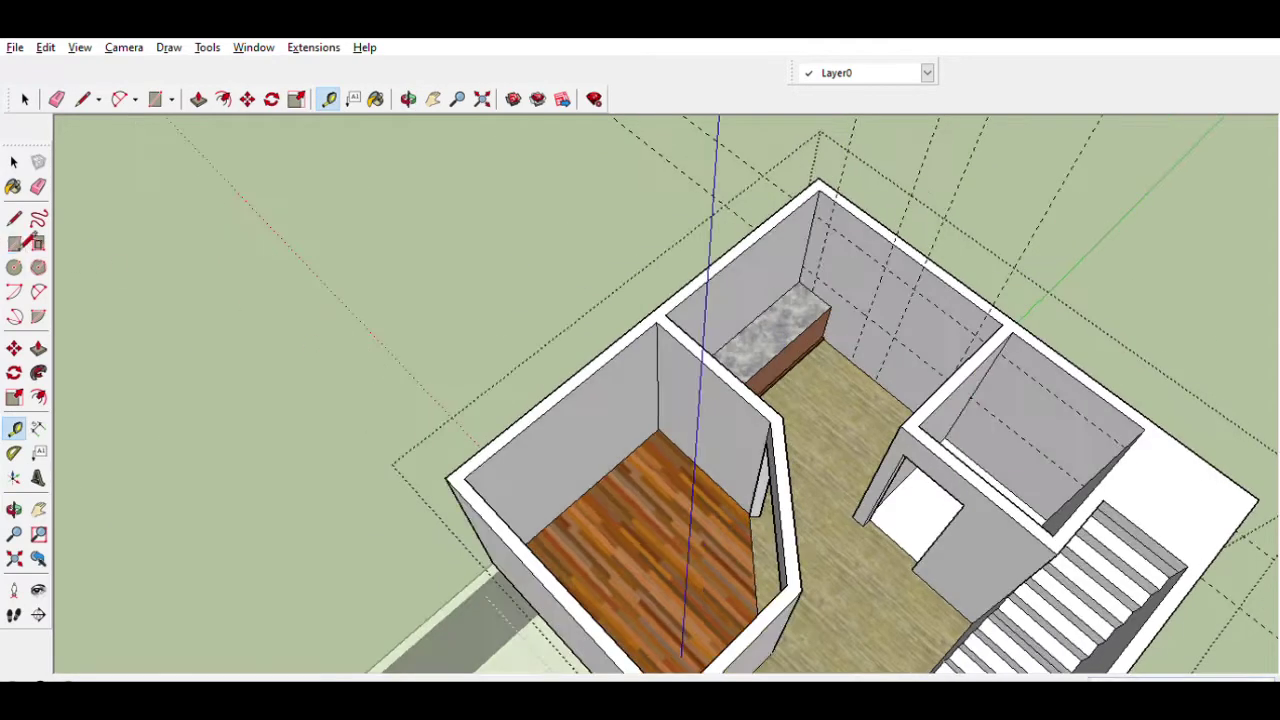
scroll(850, 300, "up", 2)
scroll(985, 390, "up", 2)
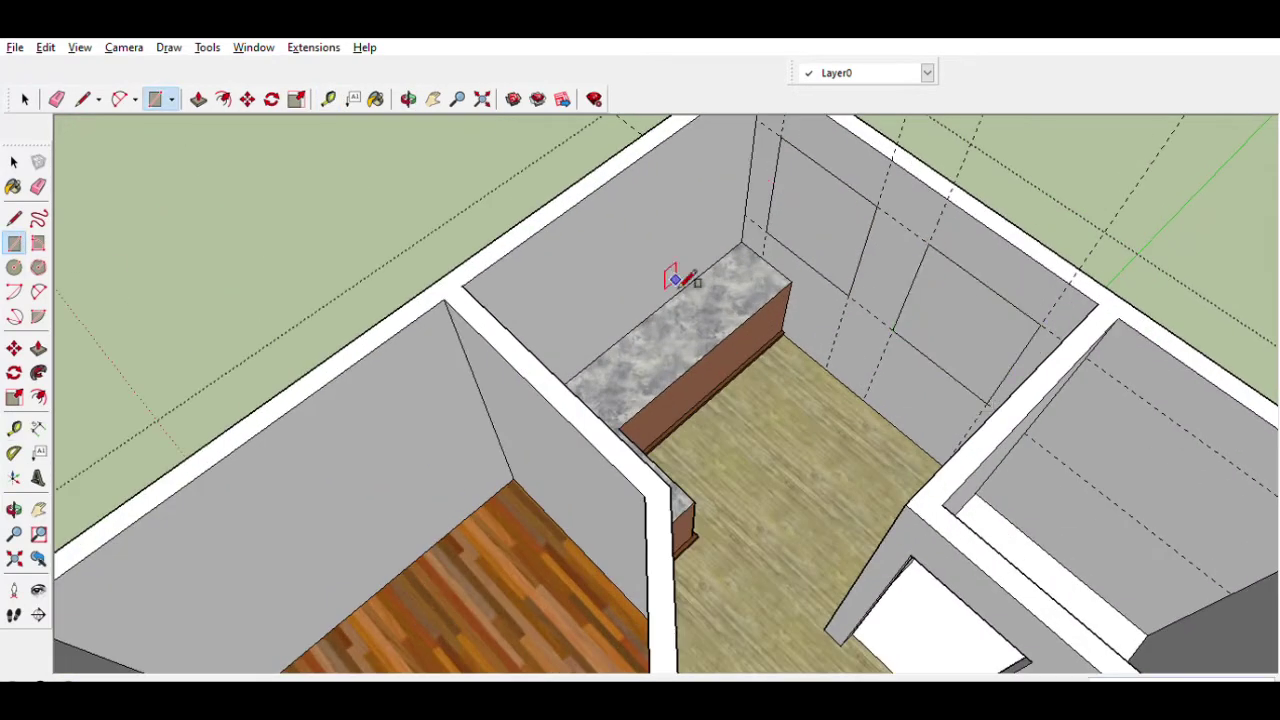
scroll(650, 260, "down", 3)
key("p")
scroll(871, 282, "down", 3)
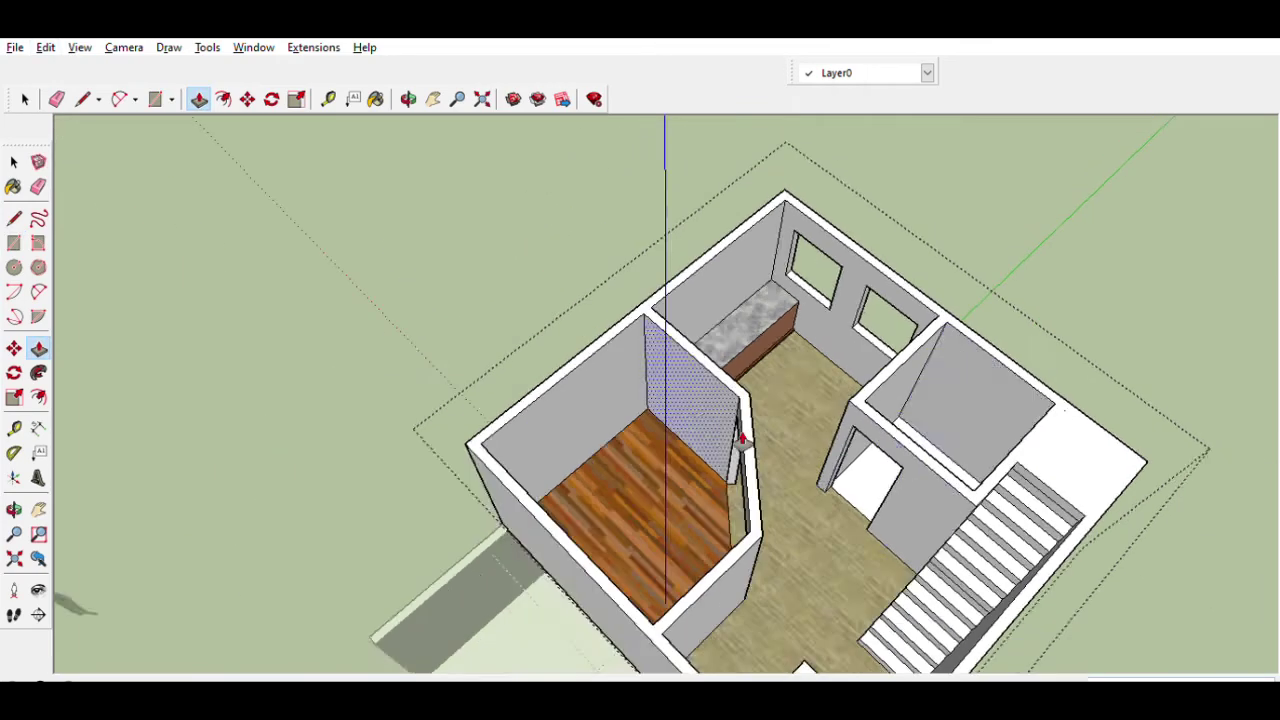
middle_click_drag(737, 429, 560, 363)
scroll(560, 363, "down", 3)
Step: Place horizontal and vertical guides on the front wall and draw the window outline
left_click(513, 320)
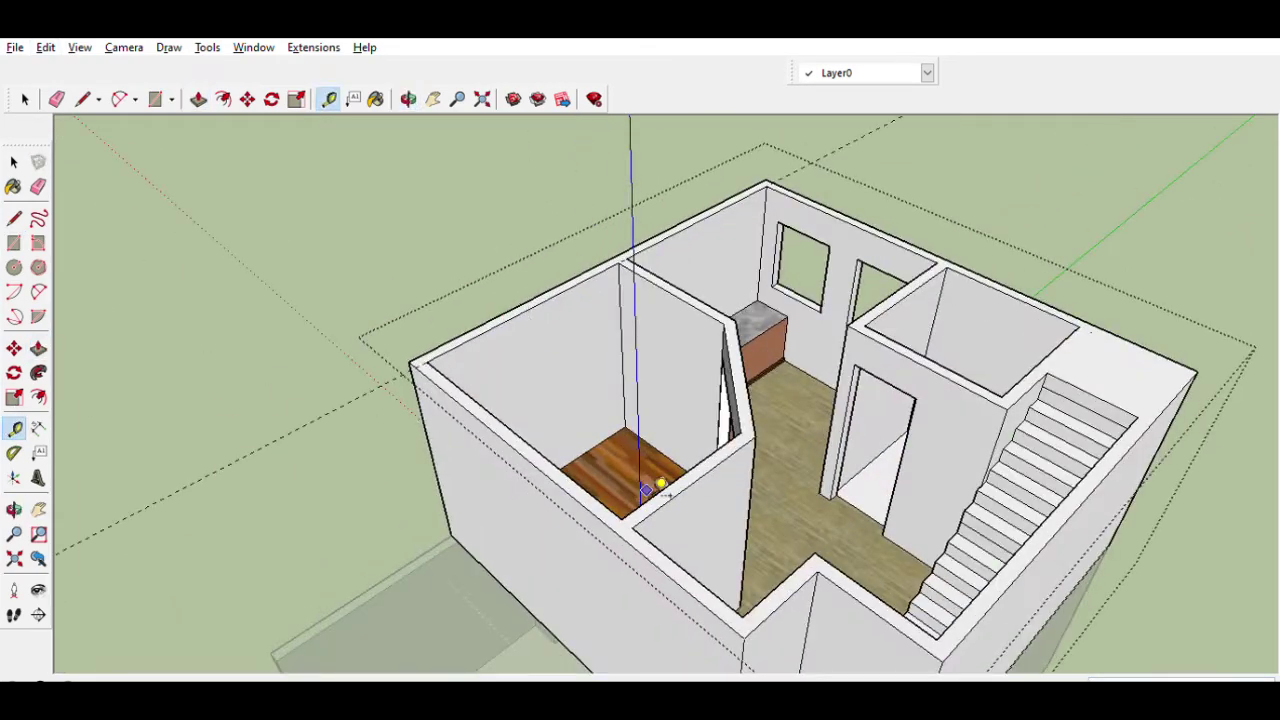
middle_click_drag(406, 406, 434, 377)
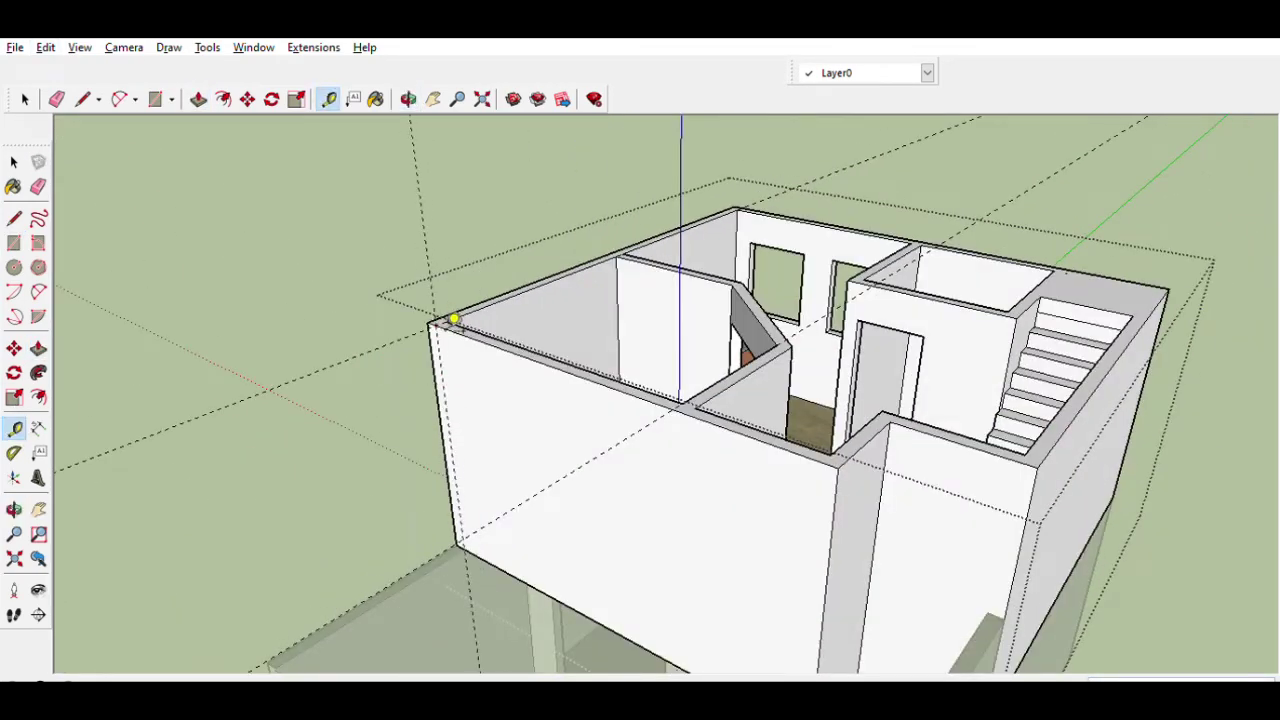
left_click(831, 514)
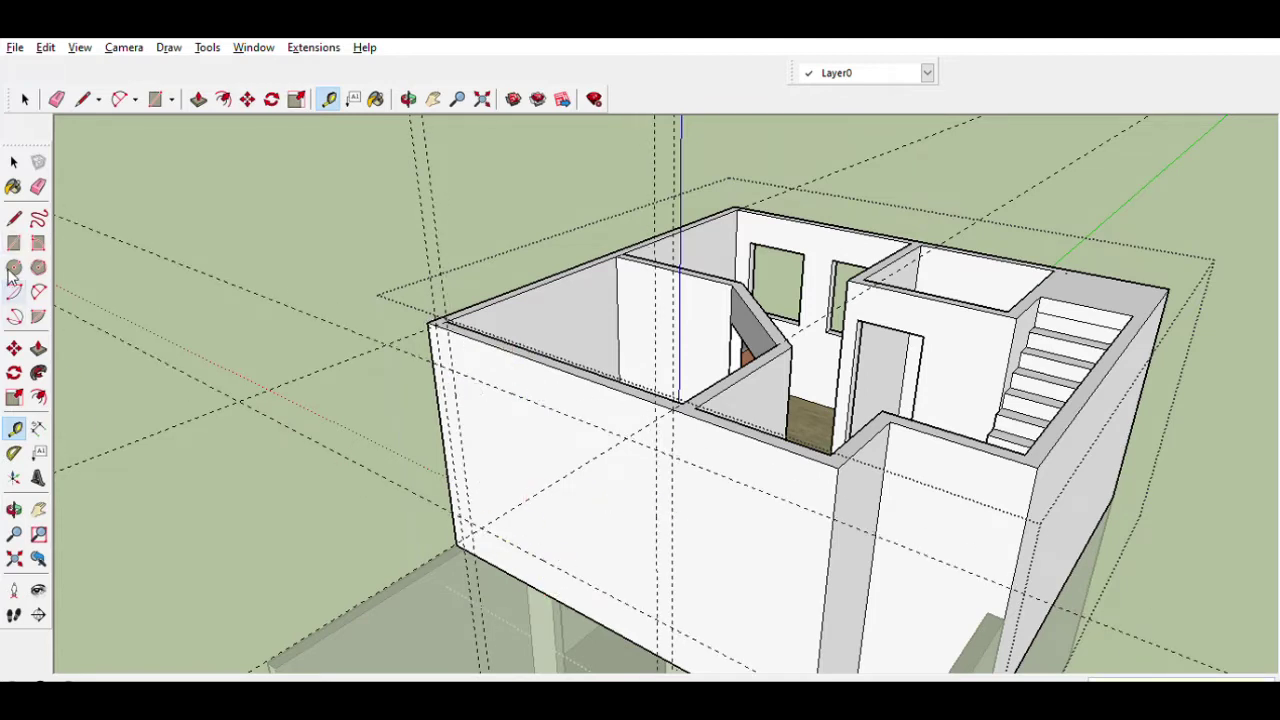
key("r")
left_click_drag(470, 540, 656, 447)
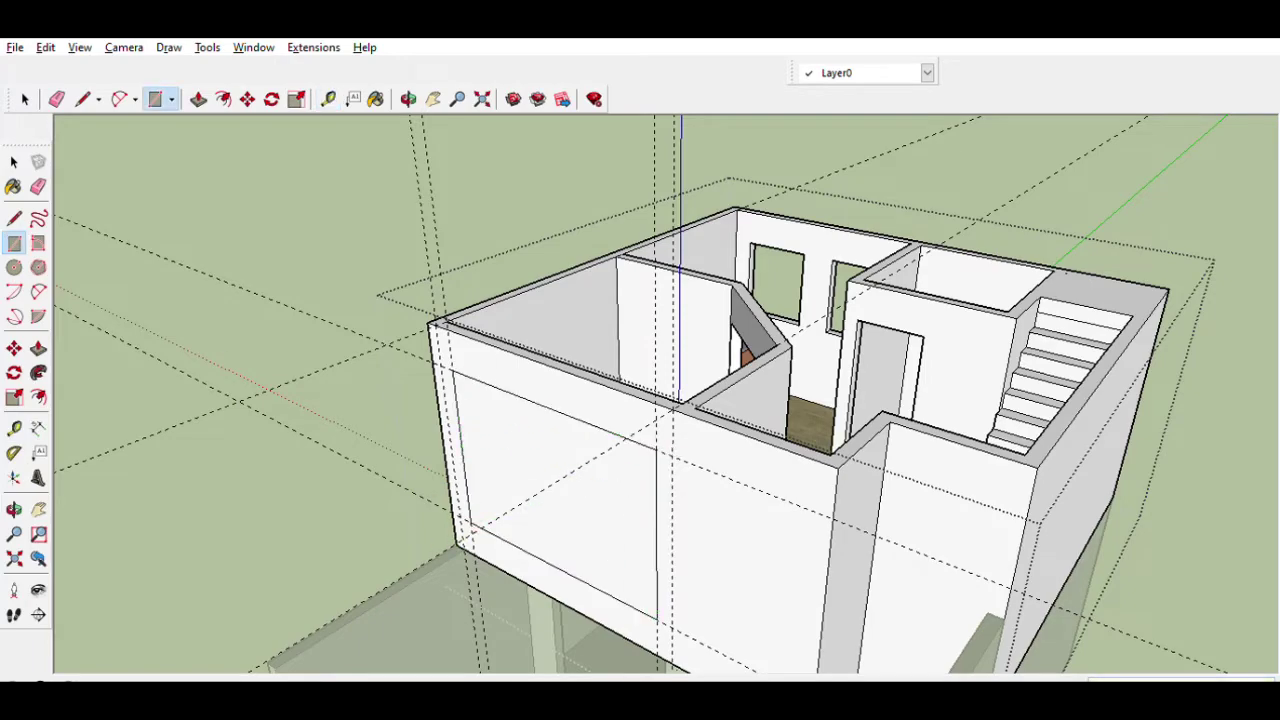
Step: Push the window rectangle fully through the front wall
left_click(38, 347)
double_click(491, 451)
scroll(740, 450, "down", 5)
scroll(740, 450, "up", 5)
key("t")
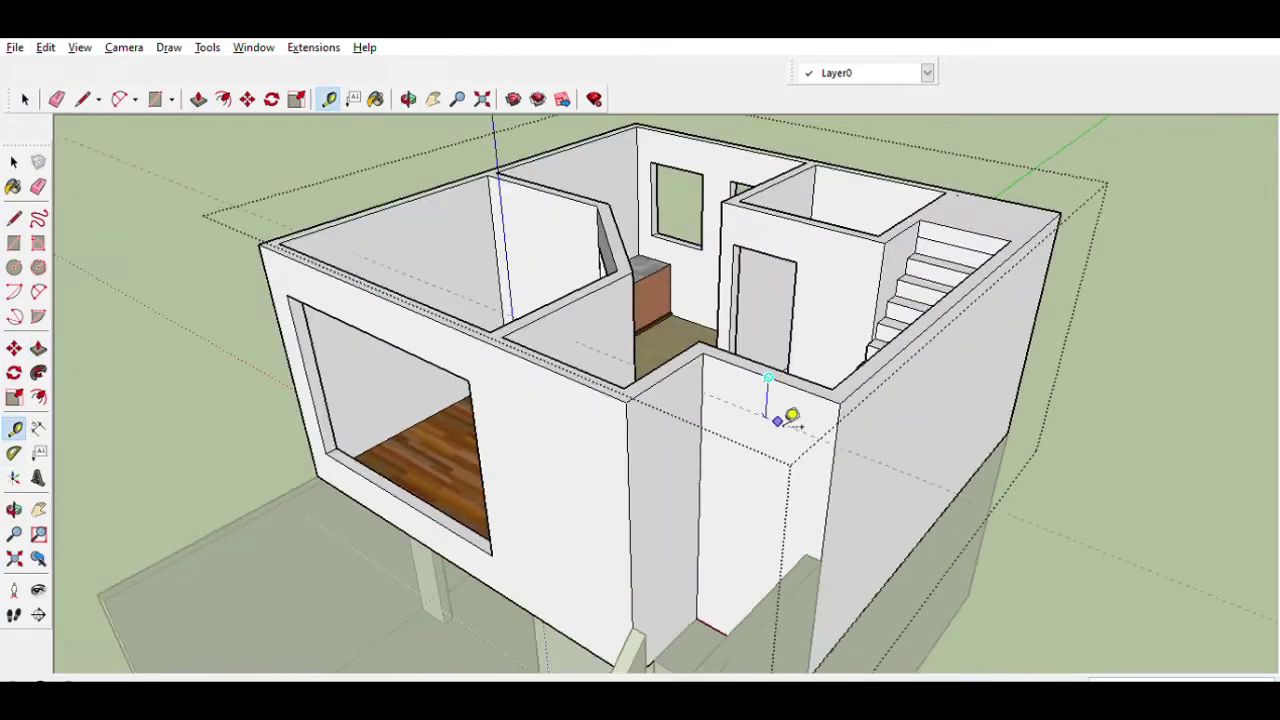
scroll(793, 420, "up", 3)
scroll(943, 457, "down", 1)
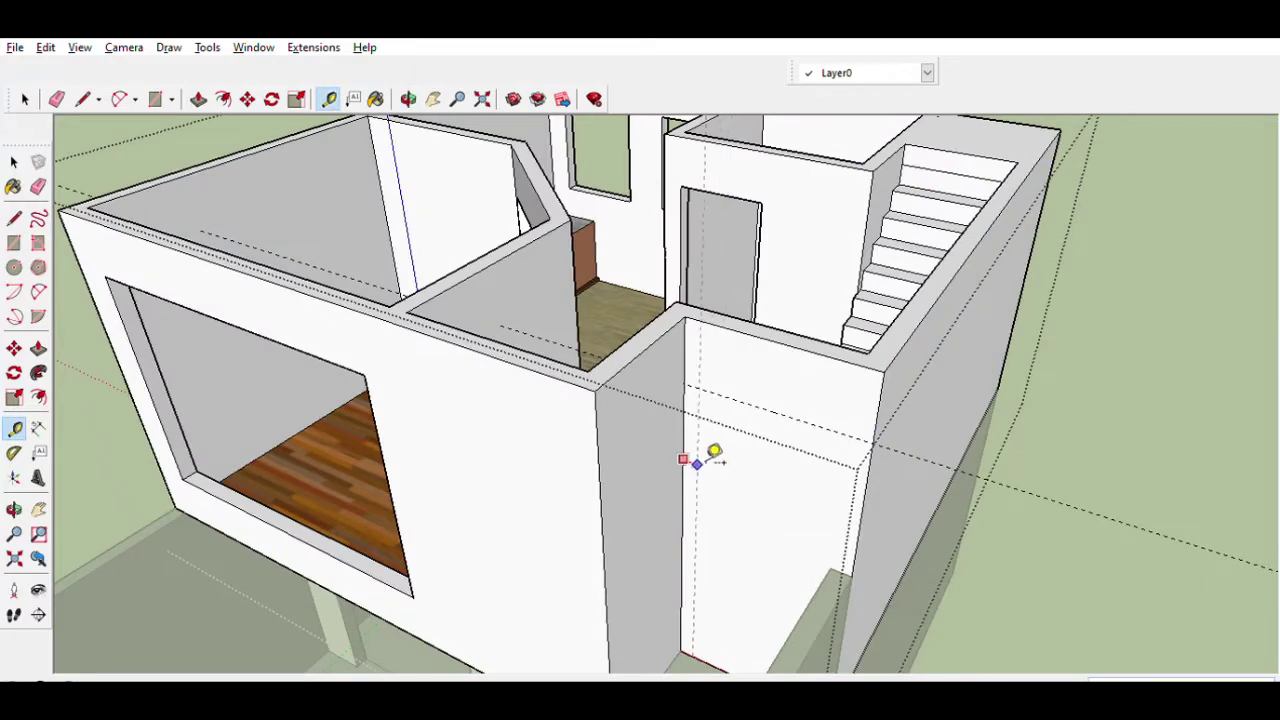
Step: Draw a full-height door outline on the neighbouring wall, recess it, and delete its face
middle_click_drag(771, 470, 923, 491)
key("r")
left_click(780, 368)
middle_click_drag(855, 642, 346, 363)
left_click(795, 662)
key("p")
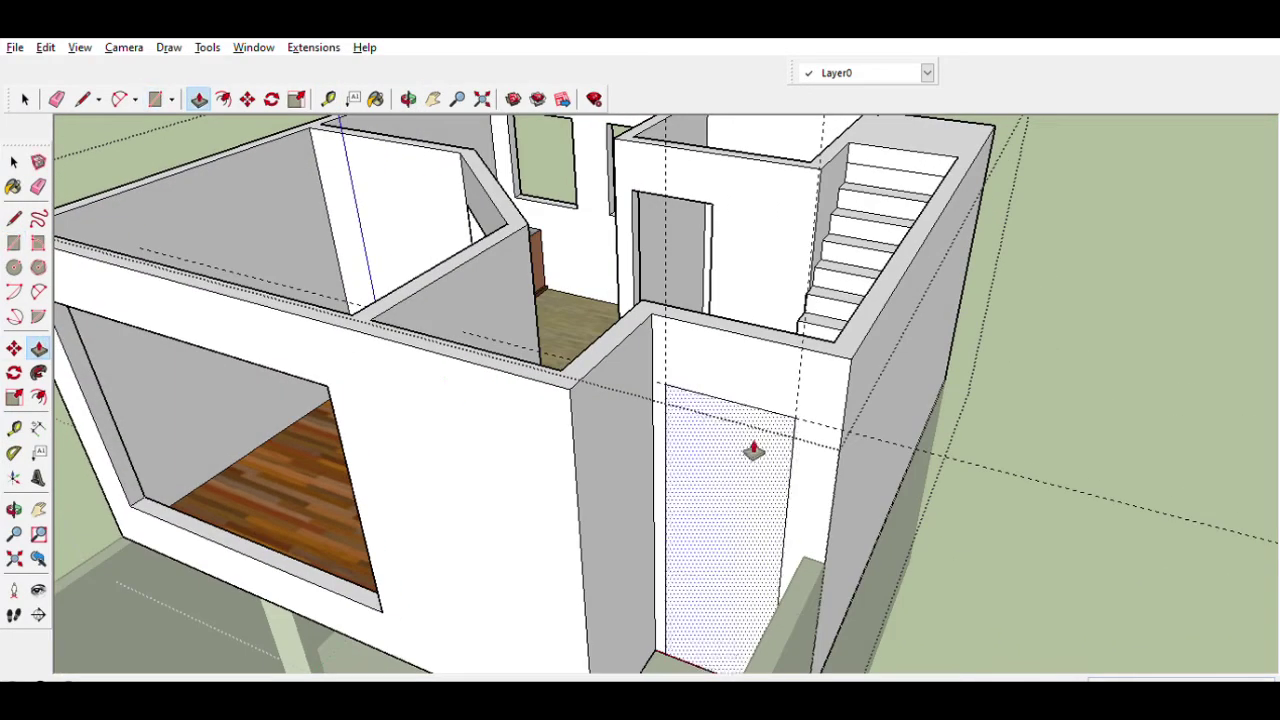
left_click(649, 643)
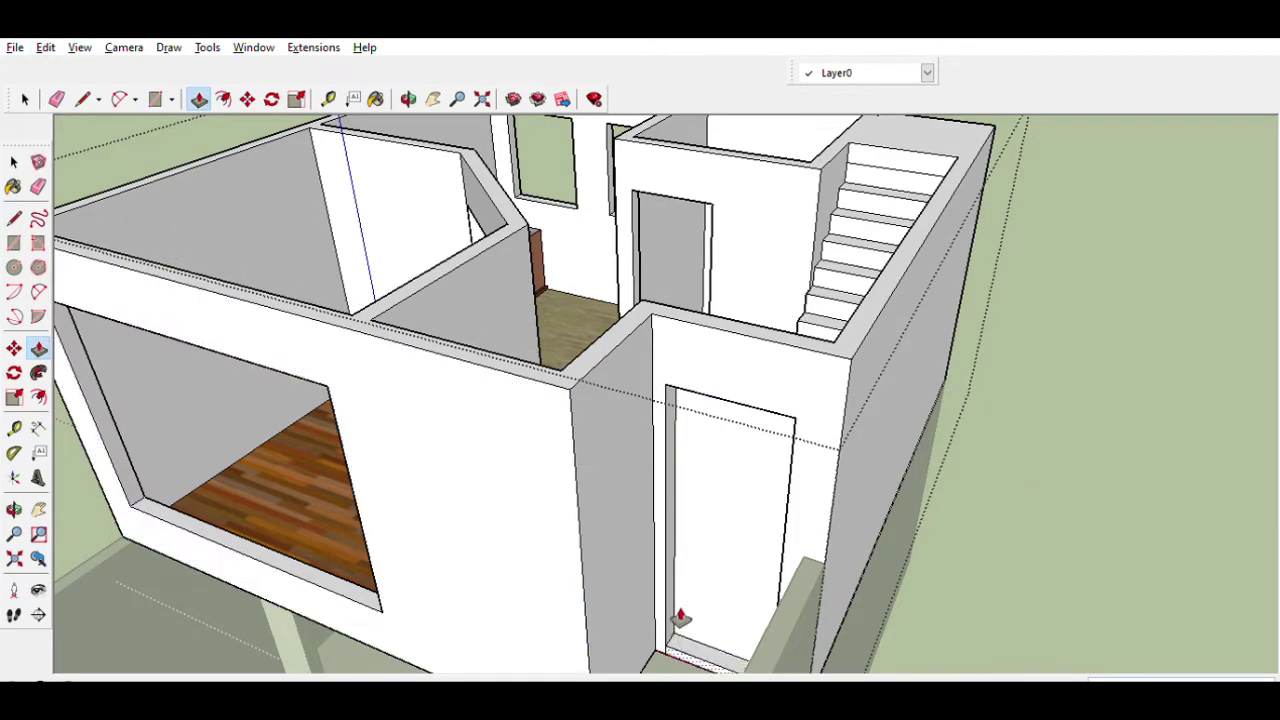
left_click(686, 614)
middle_click_drag(686, 614, 523, 423)
key("space")
left_click(735, 441)
key("Delete")
scroll(735, 441, "down", 3)
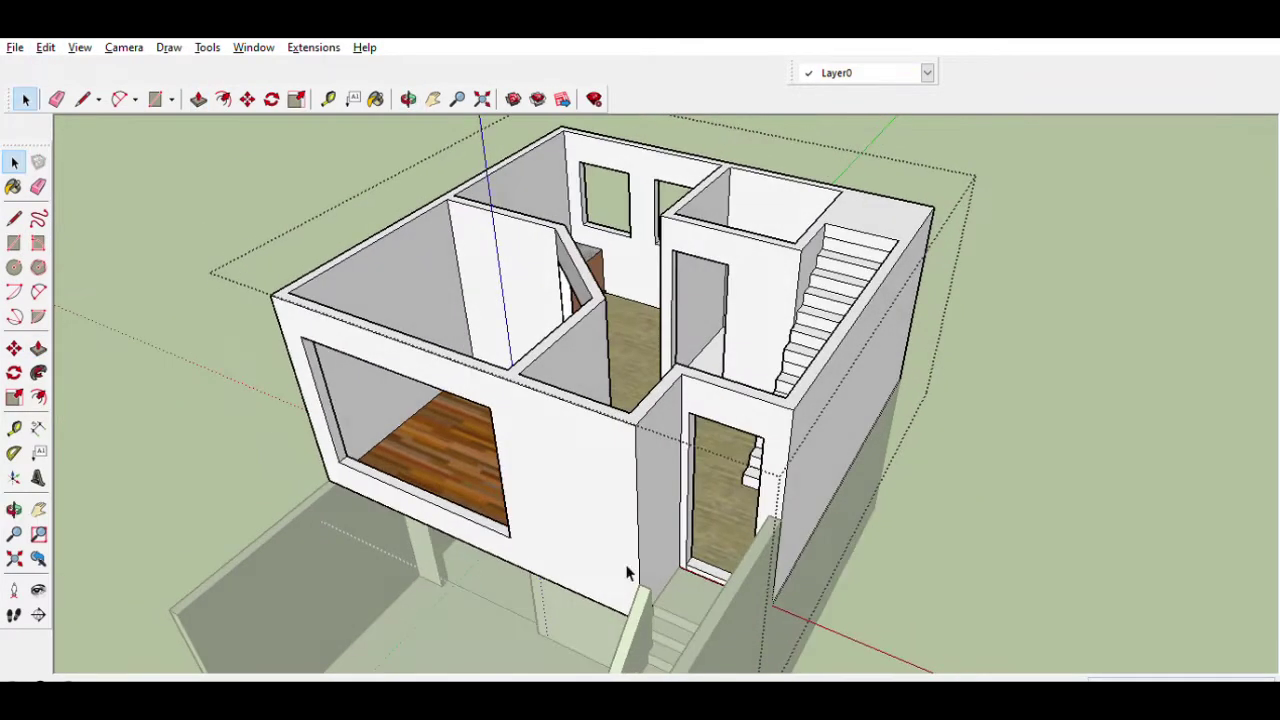
Step: Orbit round to a high view looking down on the stairs
key("e")
scroll(623, 543, "up", 2)
scroll(783, 545, "down", 2)
mouse_move(783, 545)
middle_mouse_down()
mouse_move(820, 391)
mouse_move(760, 406)
middle_mouse_up()
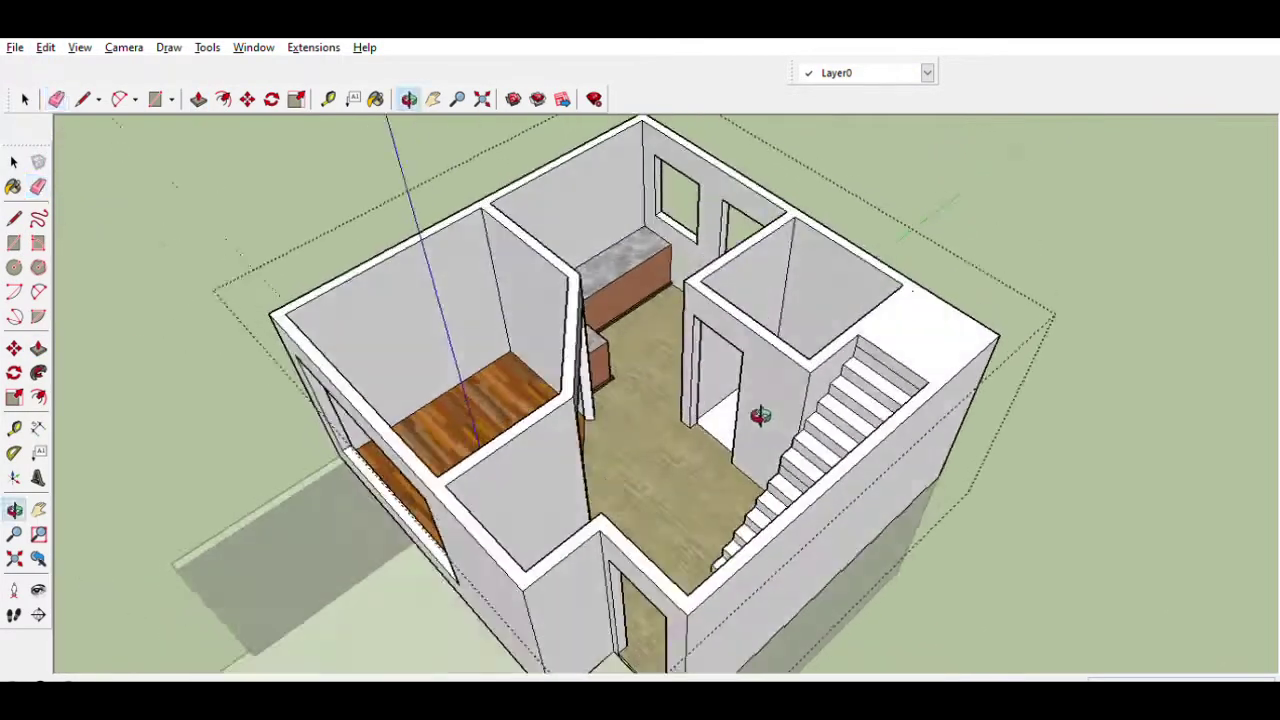
scroll(760, 406, "up", 3)
left_click(38, 348)
scroll(872, 347, "up", 2)
middle_click_drag(877, 306, 829, 406)
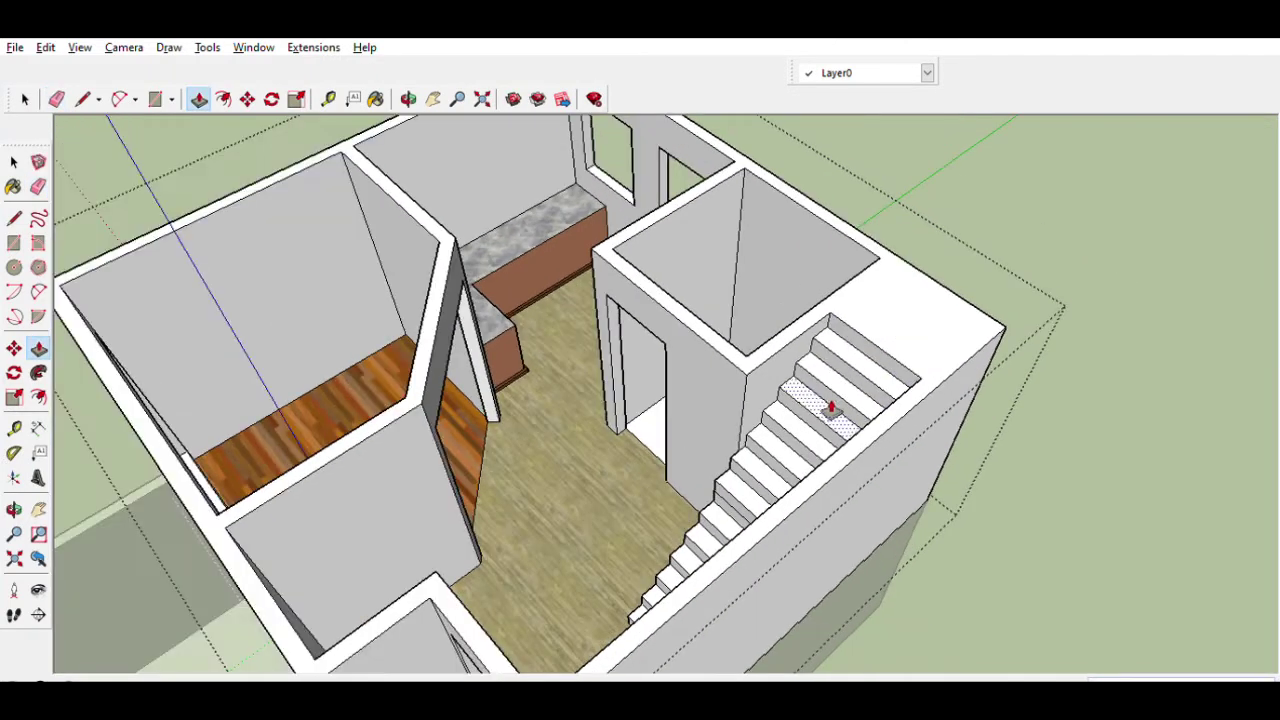
middle_click_drag(1231, 210, 877, 349)
Step: Paint all eight stair treads with the wood material
key("b")
left_click(877, 349)
left_click(837, 406)
left_click(766, 466)
left_click(820, 497)
scroll(820, 497, "up", 3)
left_click(840, 486)
left_click(830, 530)
left_click(791, 600)
scroll(775, 592, "down", 4)
left_click(763, 588)
scroll(770, 560, "up", 3)
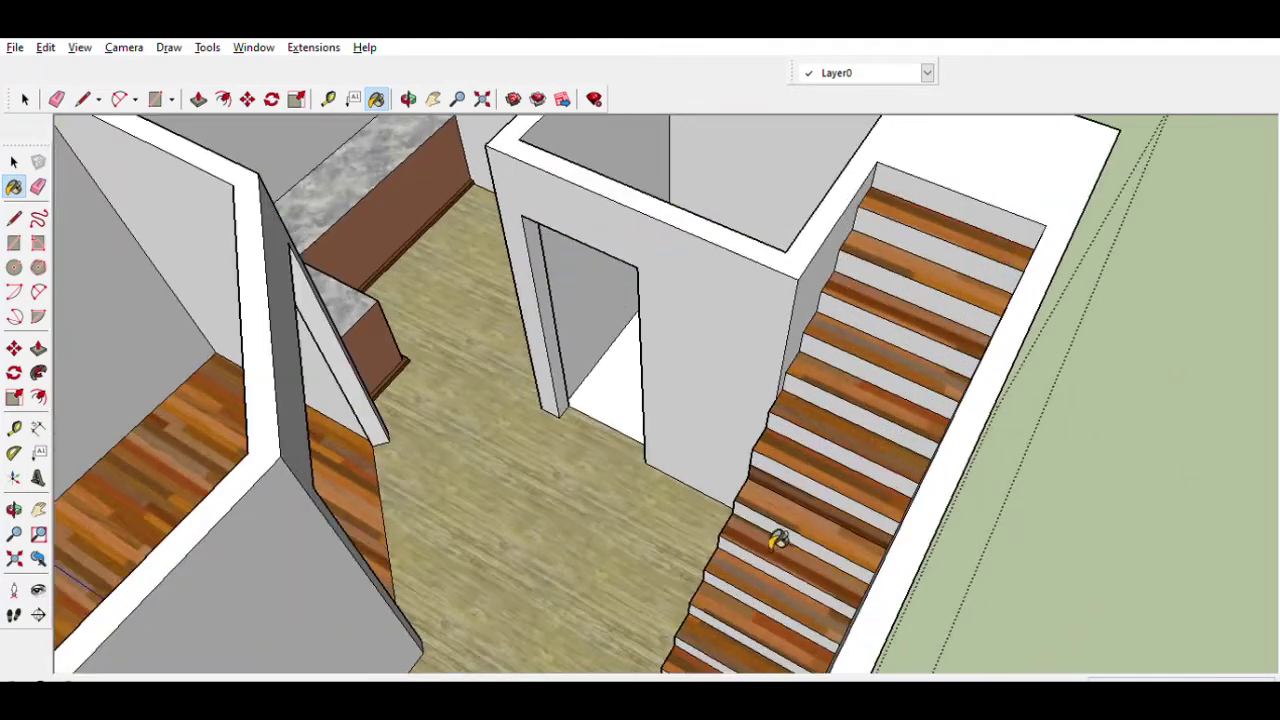
Step: Orbit around the whole house to review the wood-clad stairs
left_click(38, 347)
scroll(100, 409, "down", 5)
middle_click_drag(100, 409, 1006, 223)
scroll(793, 425, "up", 5)
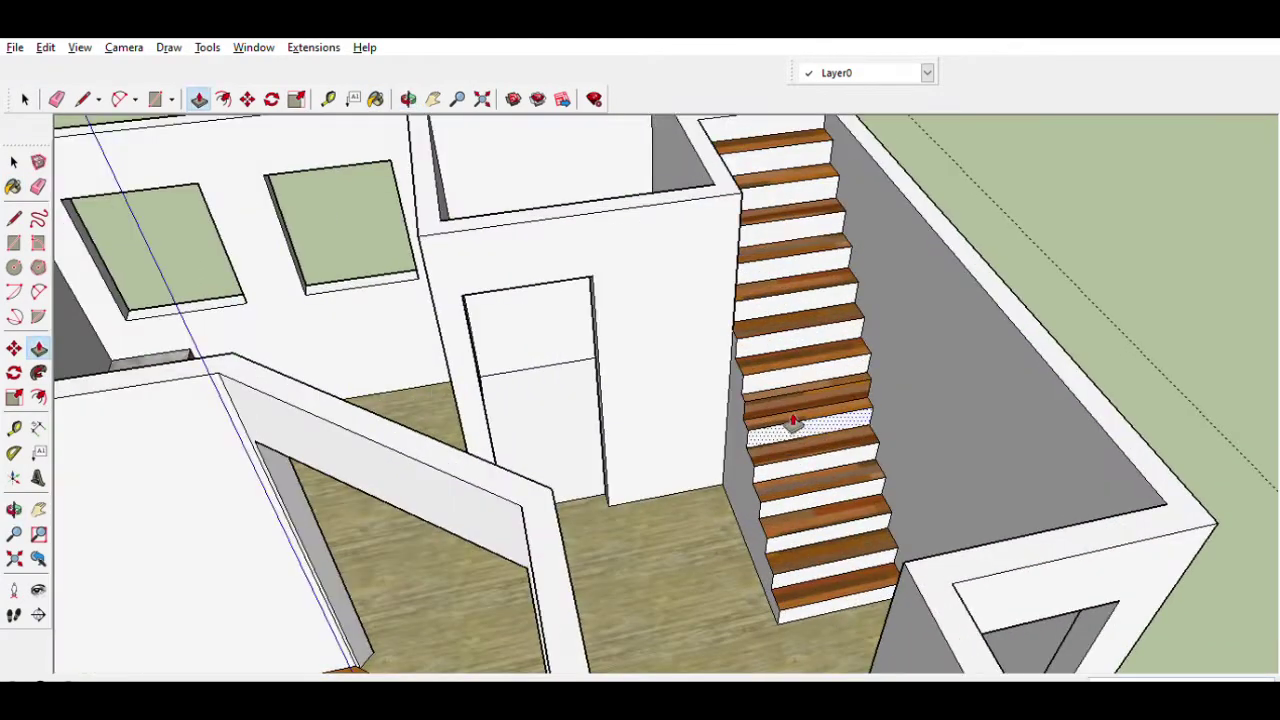
key("e")
scroll(808, 380, "down", 5)
mouse_move(808, 380)
middle_mouse_down()
mouse_move(633, 403)
mouse_move(489, 354)
middle_mouse_up()
Step: Draw a small window rectangle on the wall beside the stairs and push it through
key("r")
scroll(700, 376, "up", 2)
left_click(646, 328)
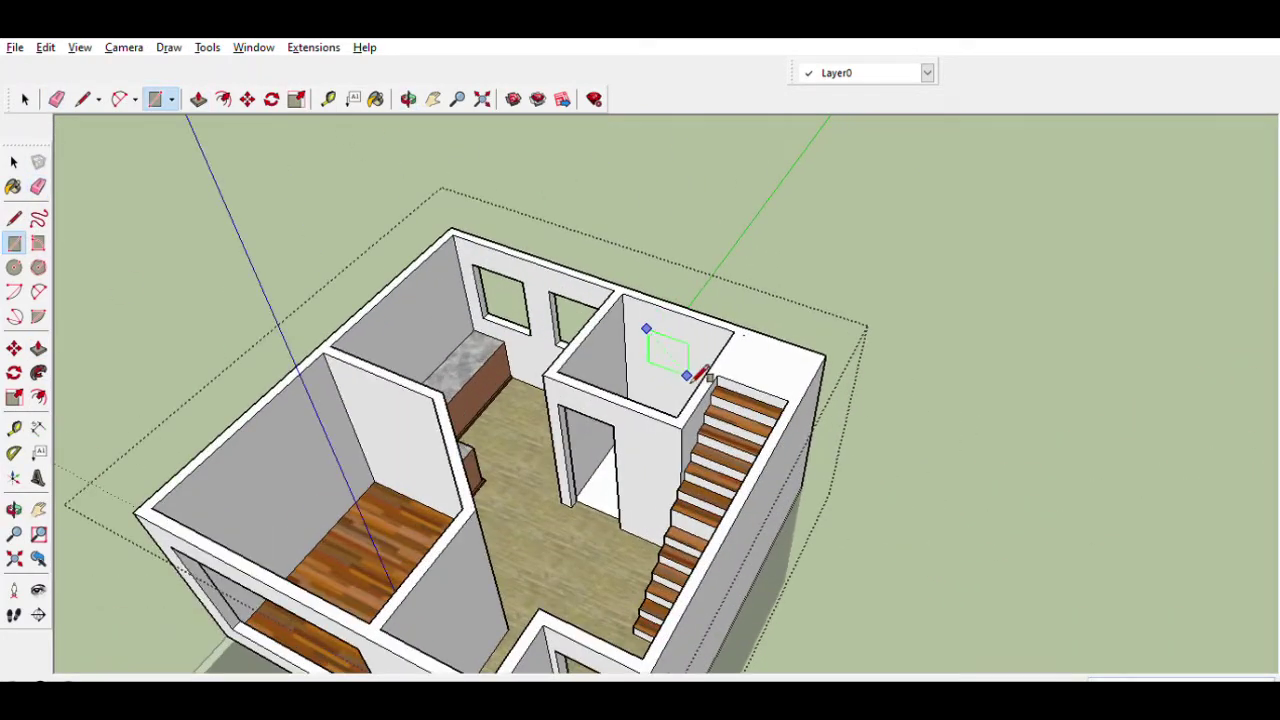
left_click(692, 372)
key("p")
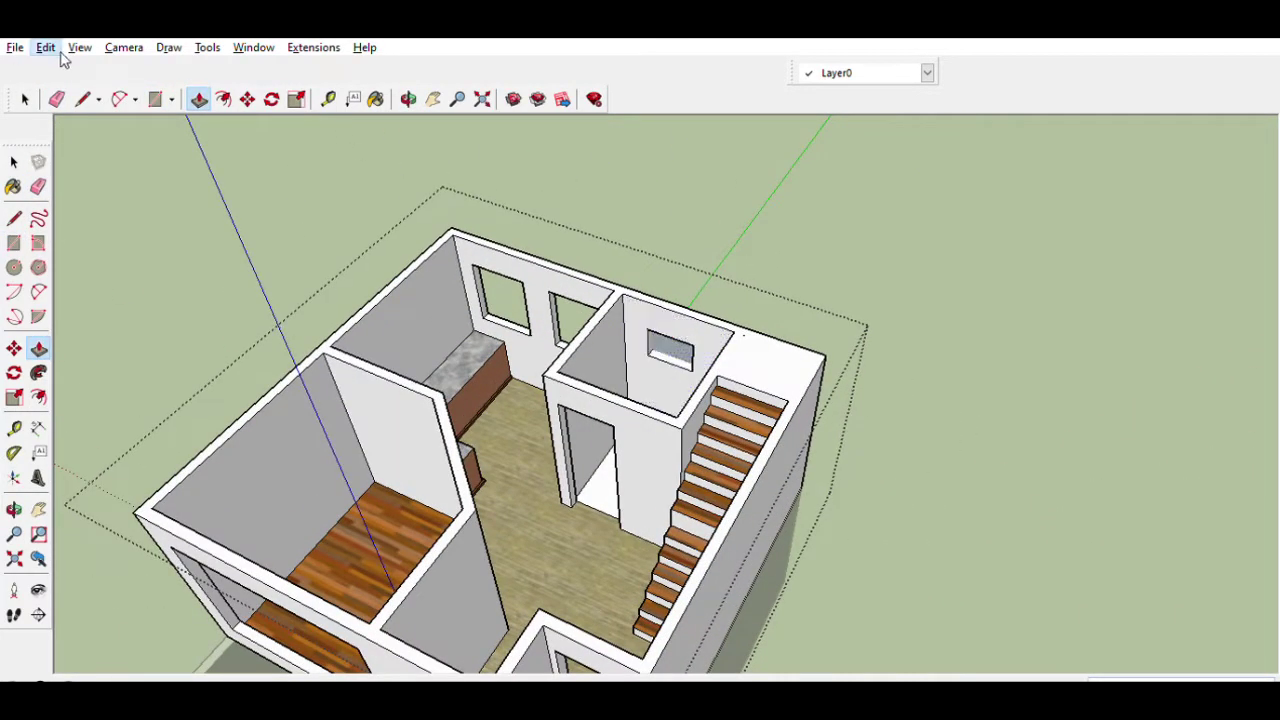
scroll(758, 322, "down", 5)
mouse_move(823, 360)
middle_mouse_down()
mouse_move(306, 566)
mouse_move(414, 549)
mouse_move(910, 580)
middle_mouse_up()
scroll(910, 580, "up", 2)
scroll(910, 580, "down", 3)
mouse_move(760, 450)
middle_mouse_down()
mouse_move(614, 314)
mouse_move(386, 309)
mouse_move(527, 238)
mouse_move(177, 406)
middle_mouse_up()
Step: Move the small rectangle up onto the top of the house
key("r")
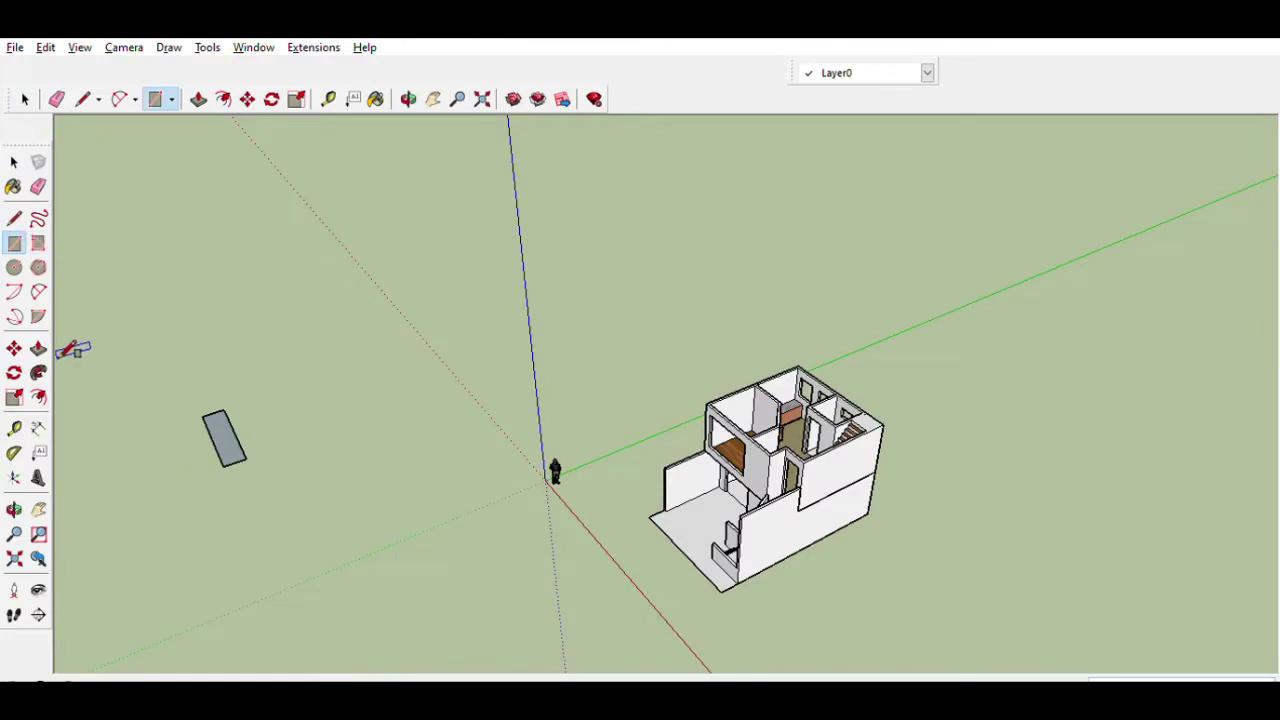
key("p")
scroll(238, 440, "up", 1)
key("space")
left_click(228, 435)
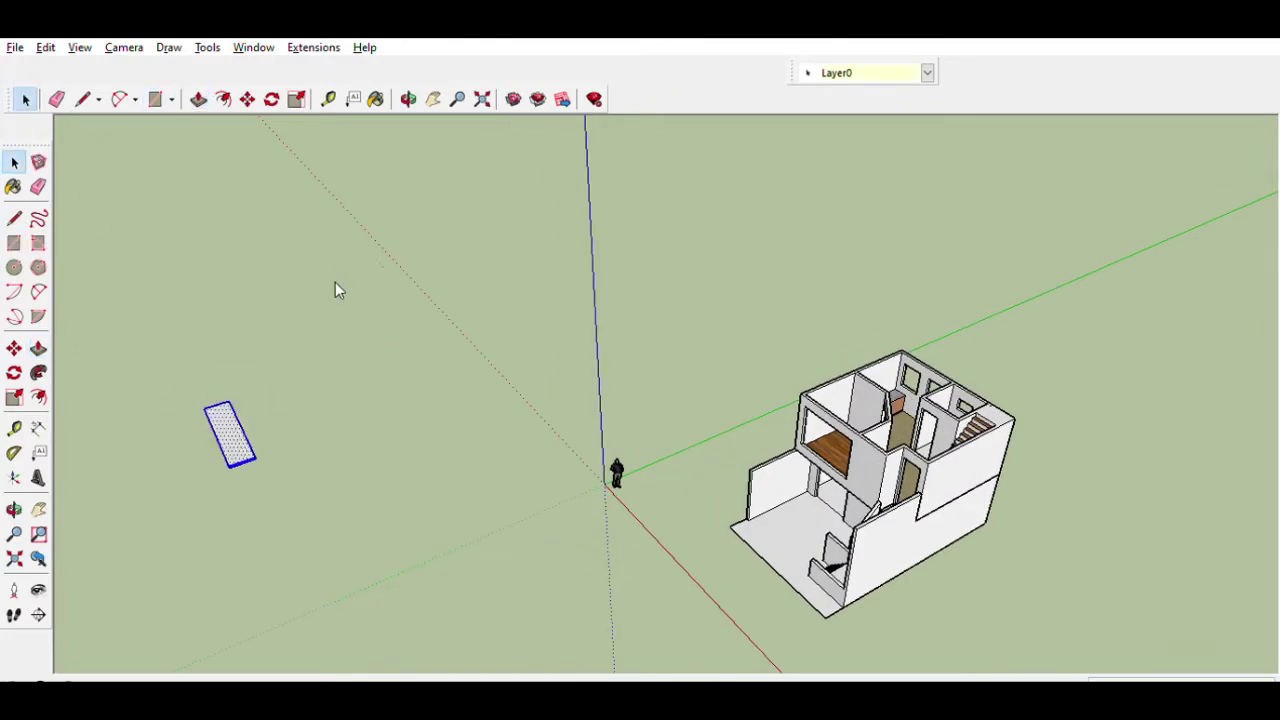
key("m")
scroll(229, 437, "up", 2)
left_click(229, 437)
scroll(754, 414, "up", 3)
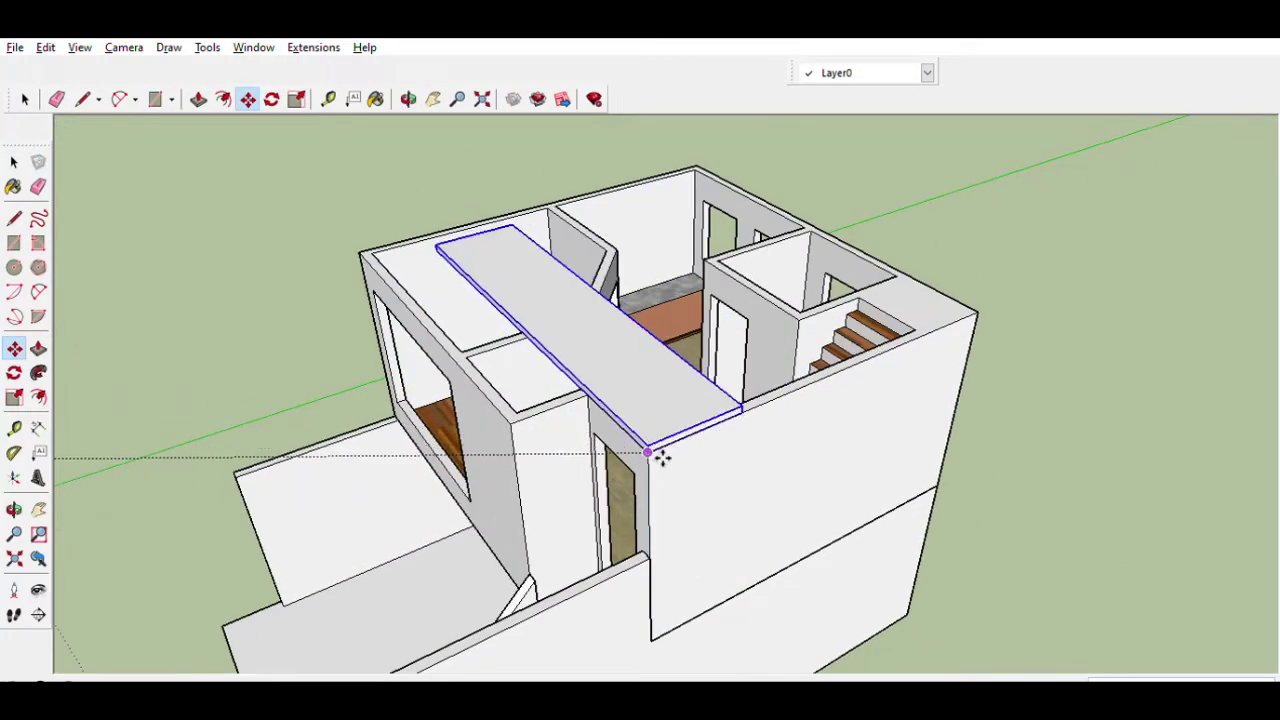
left_click(662, 456)
scroll(662, 456, "down", 3)
Step: Push/Pull the strip into a thin slab covering the whole upper floor
key("space")
middle_click_drag(140, 223, 646, 366)
key("p")
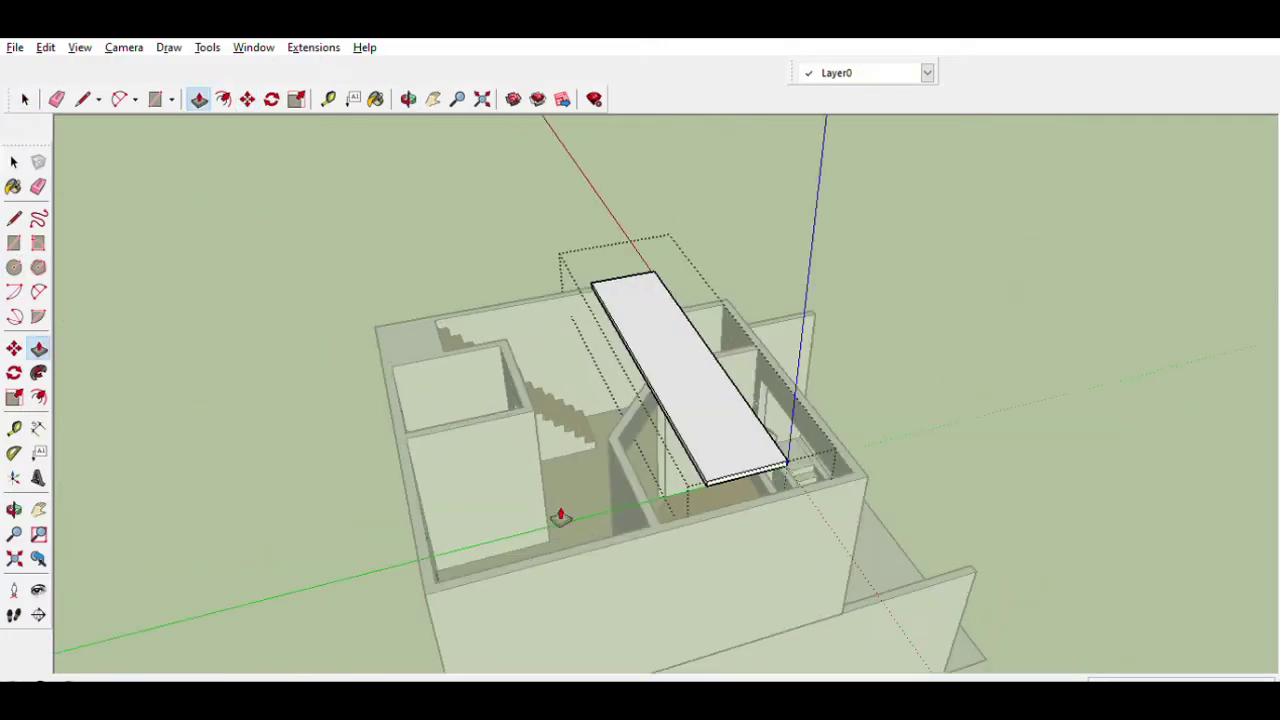
scroll(777, 520, "up", 2)
mouse_move(777, 520)
middle_mouse_down()
mouse_move(951, 371)
mouse_move(886, 429)
middle_mouse_up()
left_click_drag(886, 429, 526, 355)
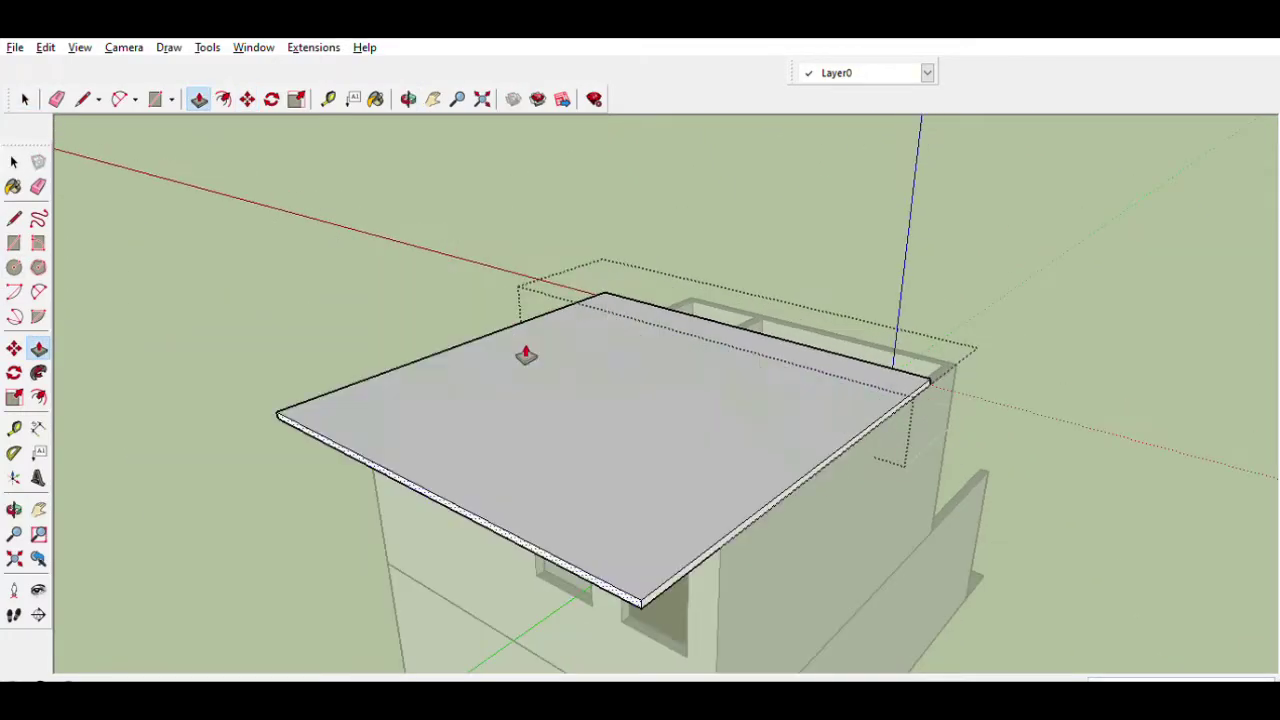
scroll(597, 466, "up", 3)
scroll(657, 386, "up", 2)
scroll(717, 403, "down", 4)
Step: Draw lines at the slab's front-left corner and push that section out
mouse_move(717, 403)
middle_mouse_down()
mouse_move(412, 383)
mouse_move(109, 329)
middle_mouse_up()
mouse_move(514, 446)
middle_mouse_down()
mouse_move(1114, 503)
mouse_move(782, 406)
mouse_move(709, 471)
mouse_move(197, 363)
middle_mouse_up()
key("l")
scroll(505, 430, "up", 3)
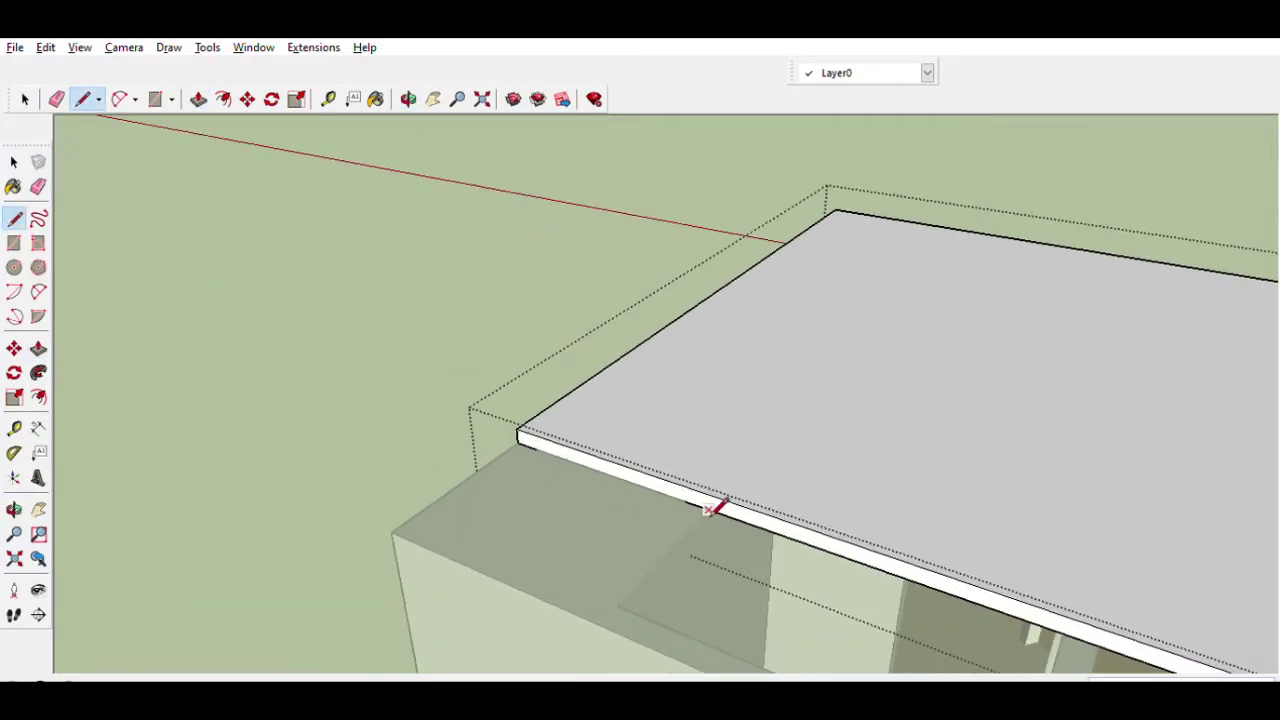
key("p")
left_click(523, 437)
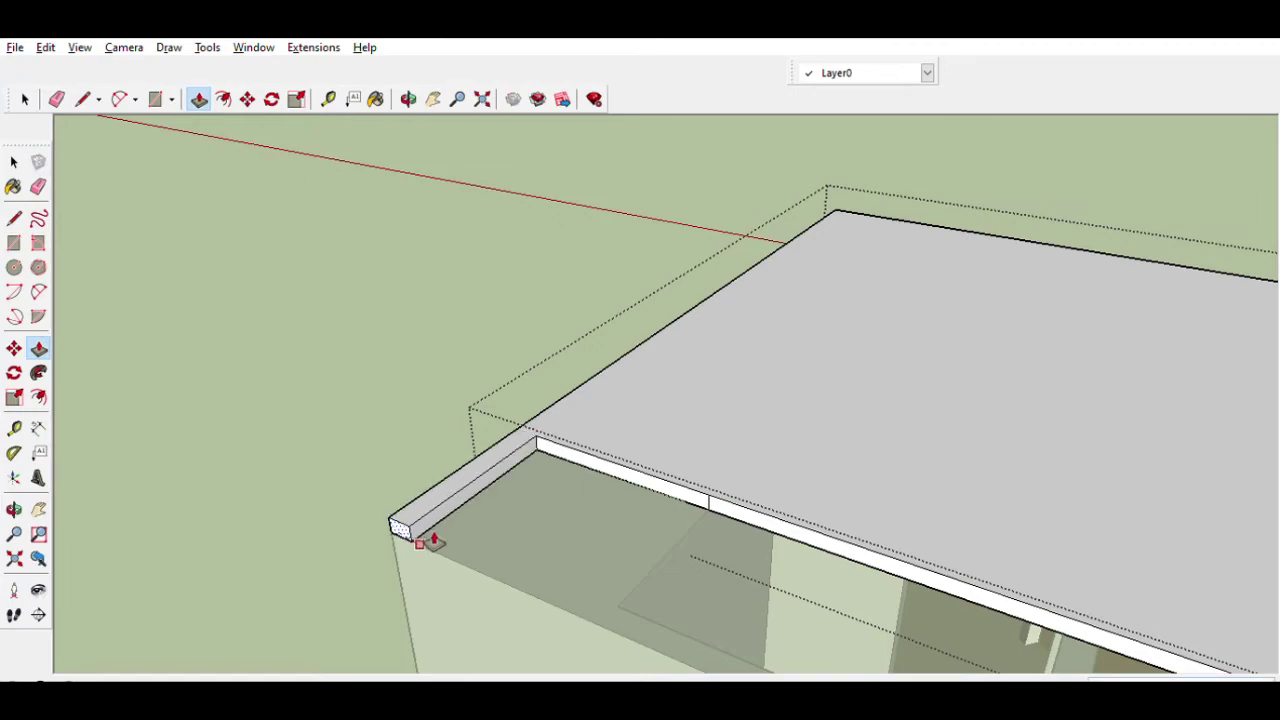
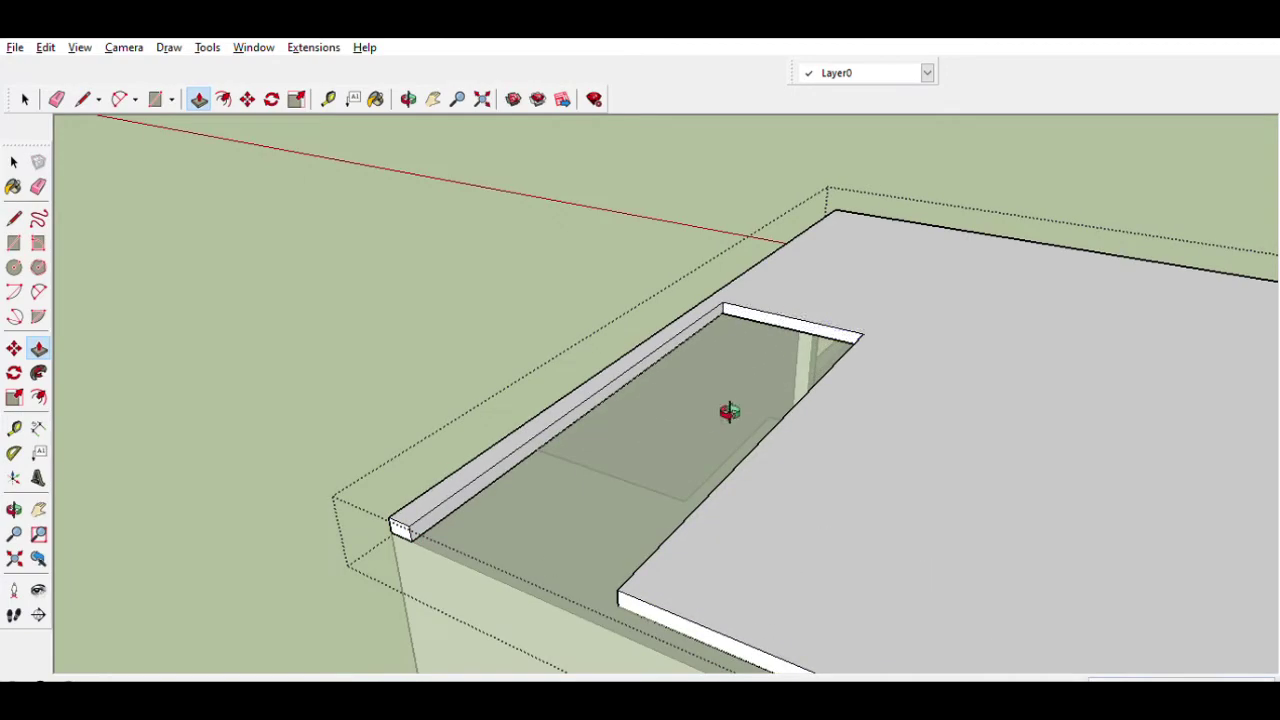
Step: Push the slab face above the stairs down through the slab to open the stair hole
left_click(729, 409)
scroll(800, 415, "up", 5)
scroll(451, 400, "down", 5)
scroll(451, 400, "up", 2)
key("l")
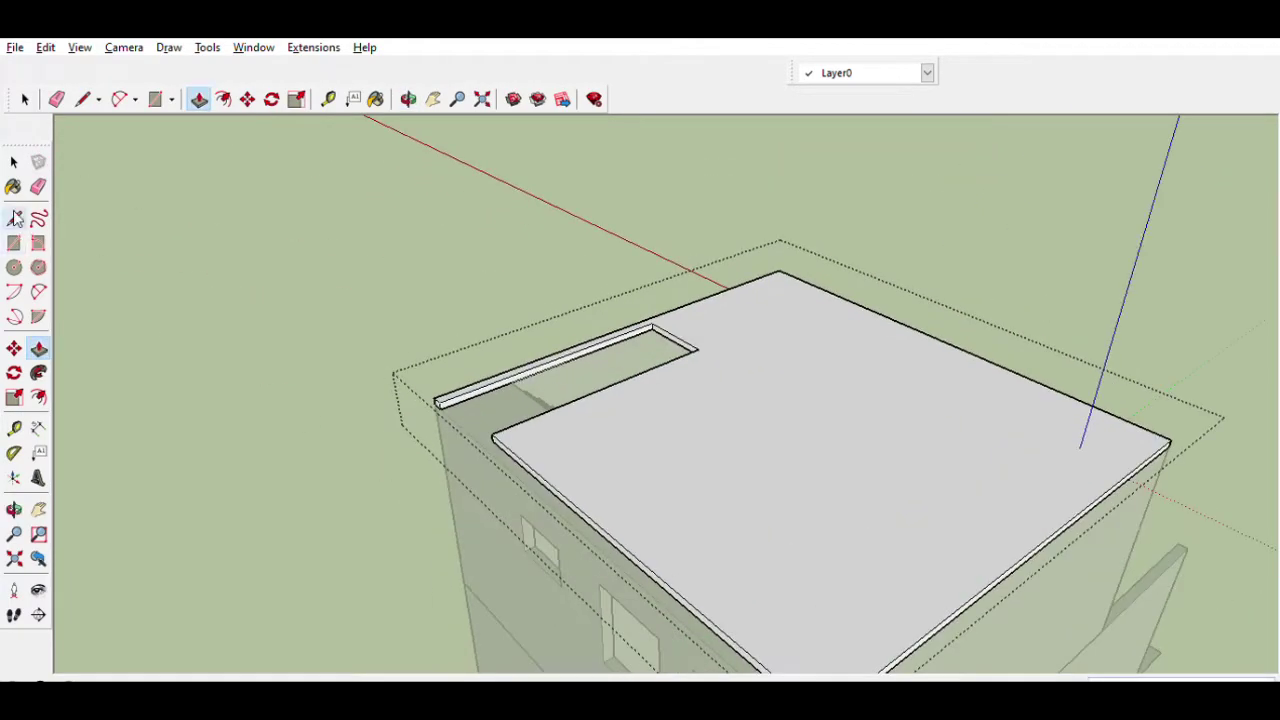
scroll(346, 400, "up", 3)
left_click(14, 428)
scroll(312, 377, "up", 2)
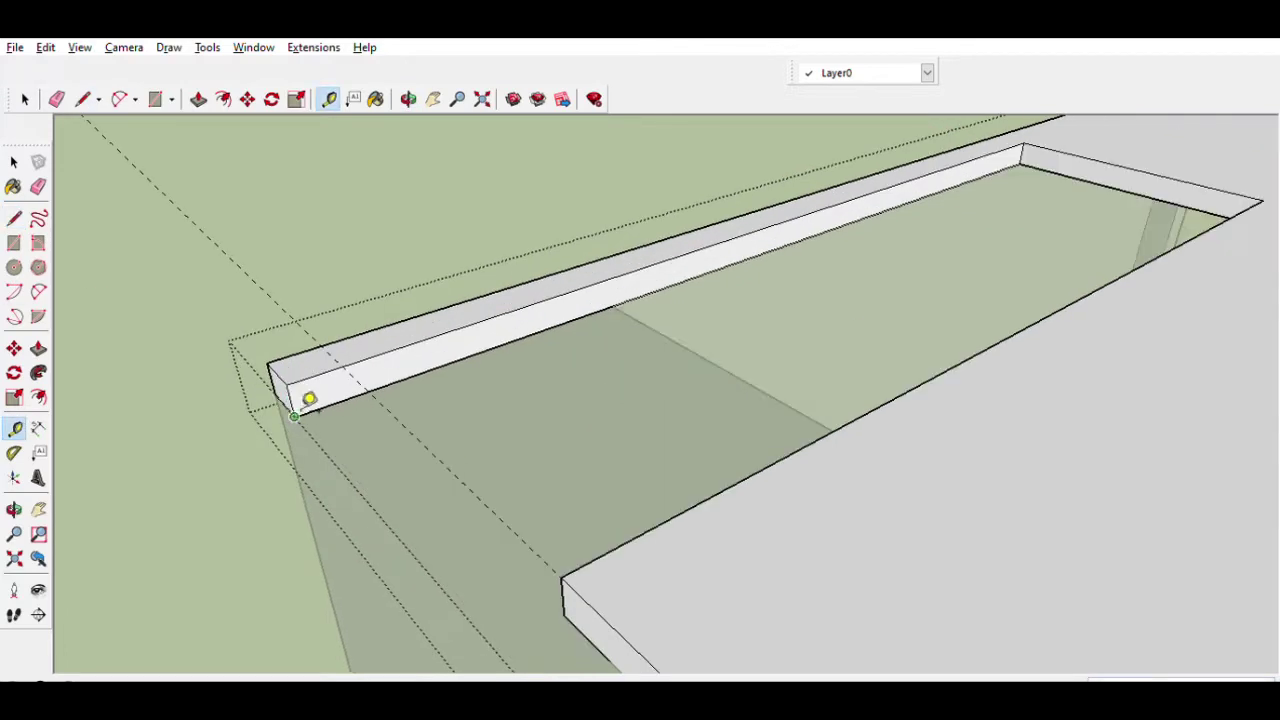
key("l")
scroll(355, 397, "up", 2)
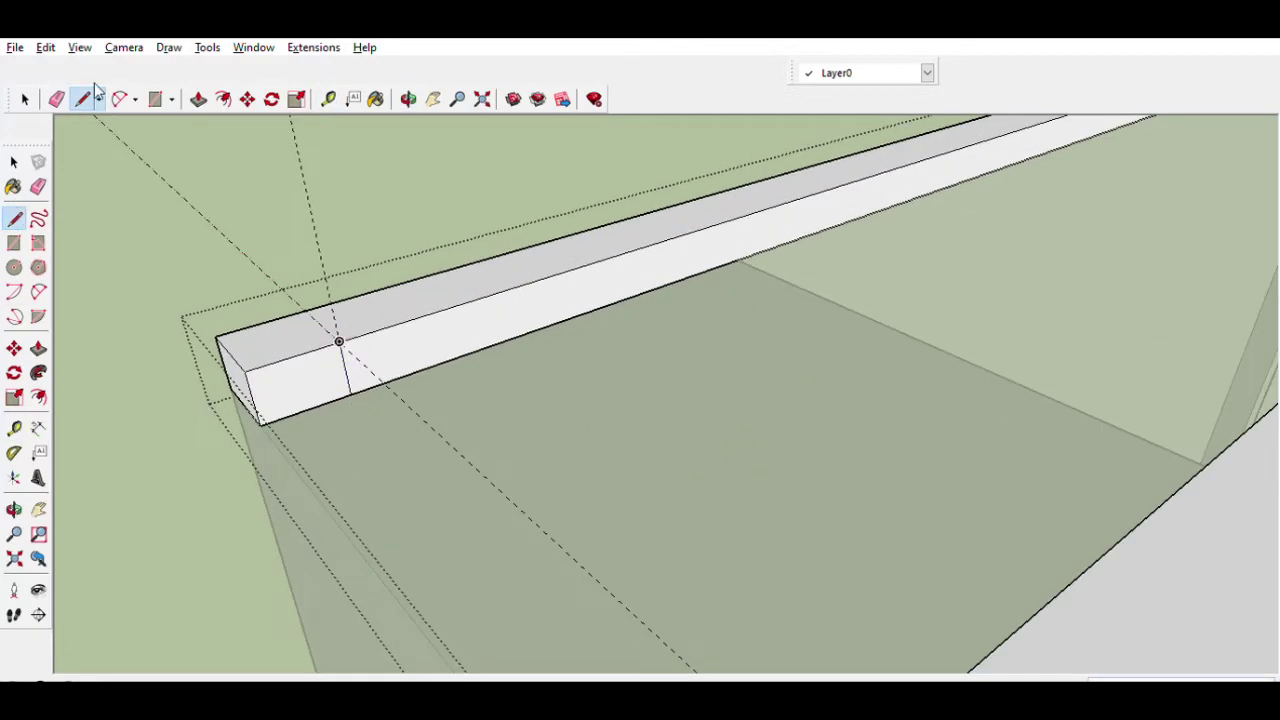
Step: Orbit and zoom to inspect the roof opening from above
key("e")
key("p")
scroll(557, 477, "down", 3)
scroll(720, 555, "down", 3)
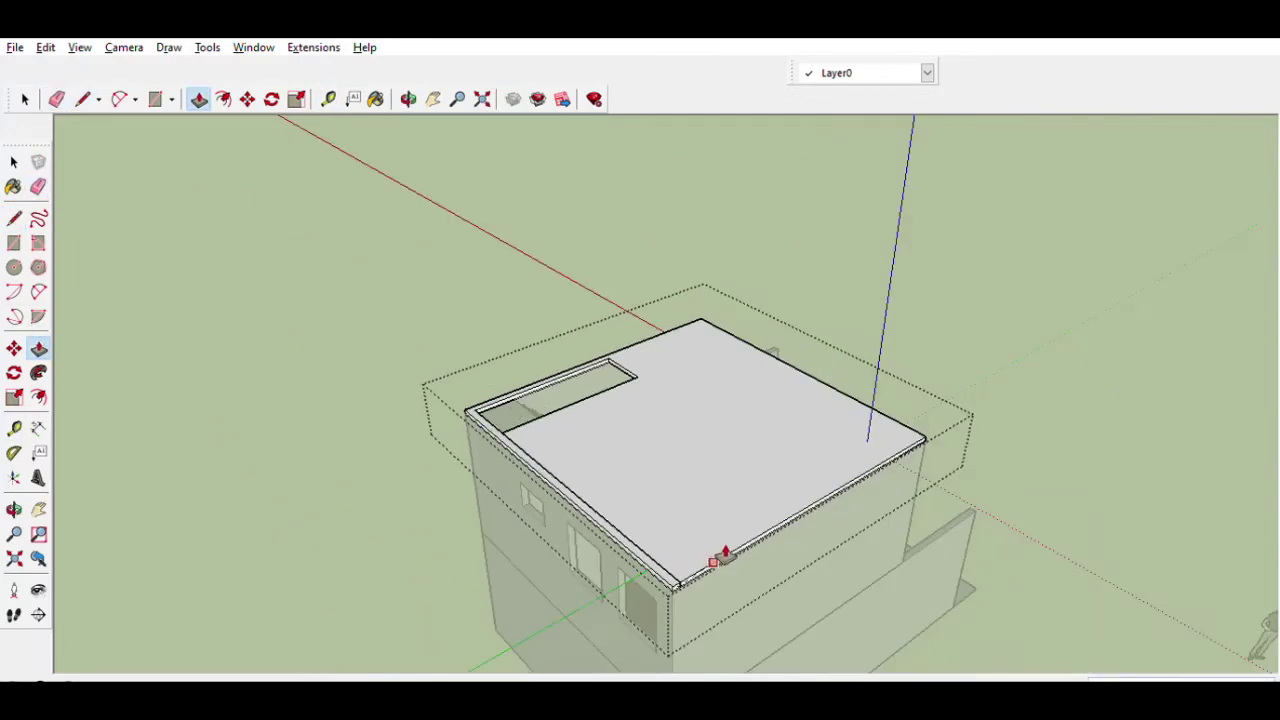
scroll(722, 555, "up", 3)
key("e")
scroll(611, 466, "down", 5)
mouse_move(611, 466)
middle_mouse_down()
mouse_move(1034, 500)
mouse_move(673, 330)
mouse_move(714, 317)
mouse_move(608, 303)
middle_mouse_up()
key("t")
scroll(686, 366, "up", 3)
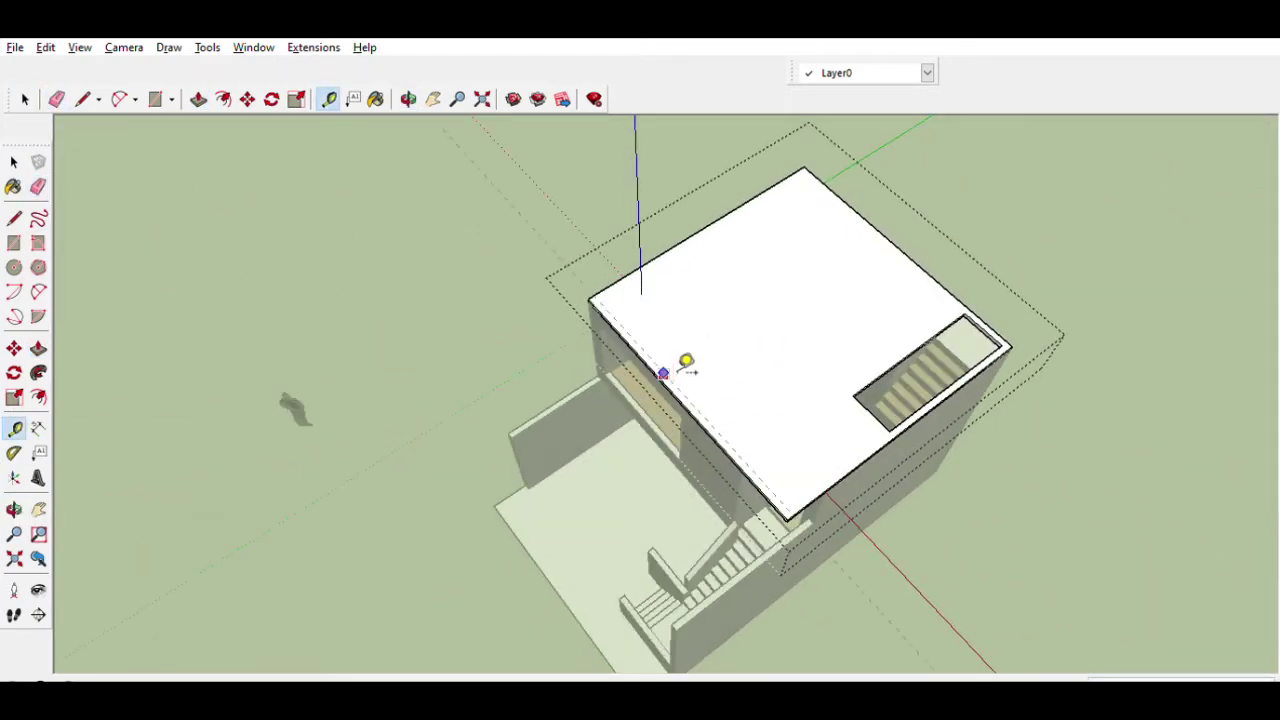
Step: Offset an inset outline inside the roof edge and delete the face over the stair opening
key("f")
left_click(680, 367)
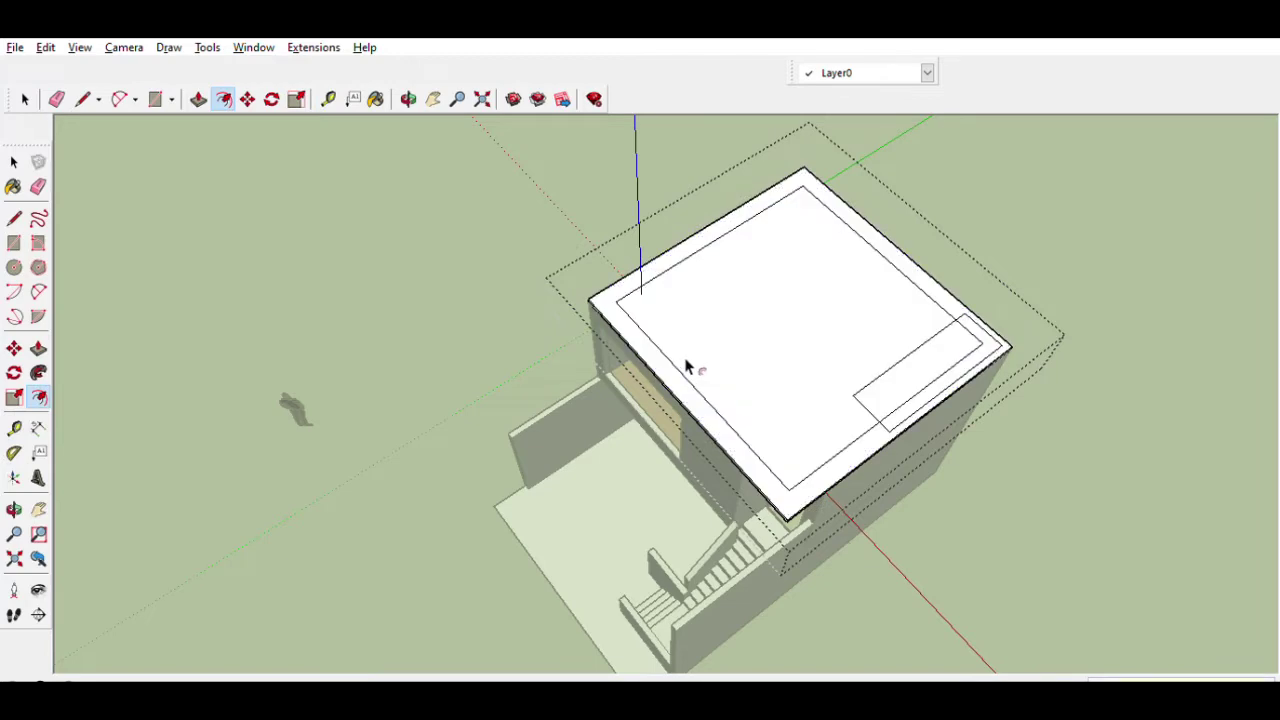
left_click(594, 303)
left_click(25, 98)
left_click(939, 345)
key("Delete")
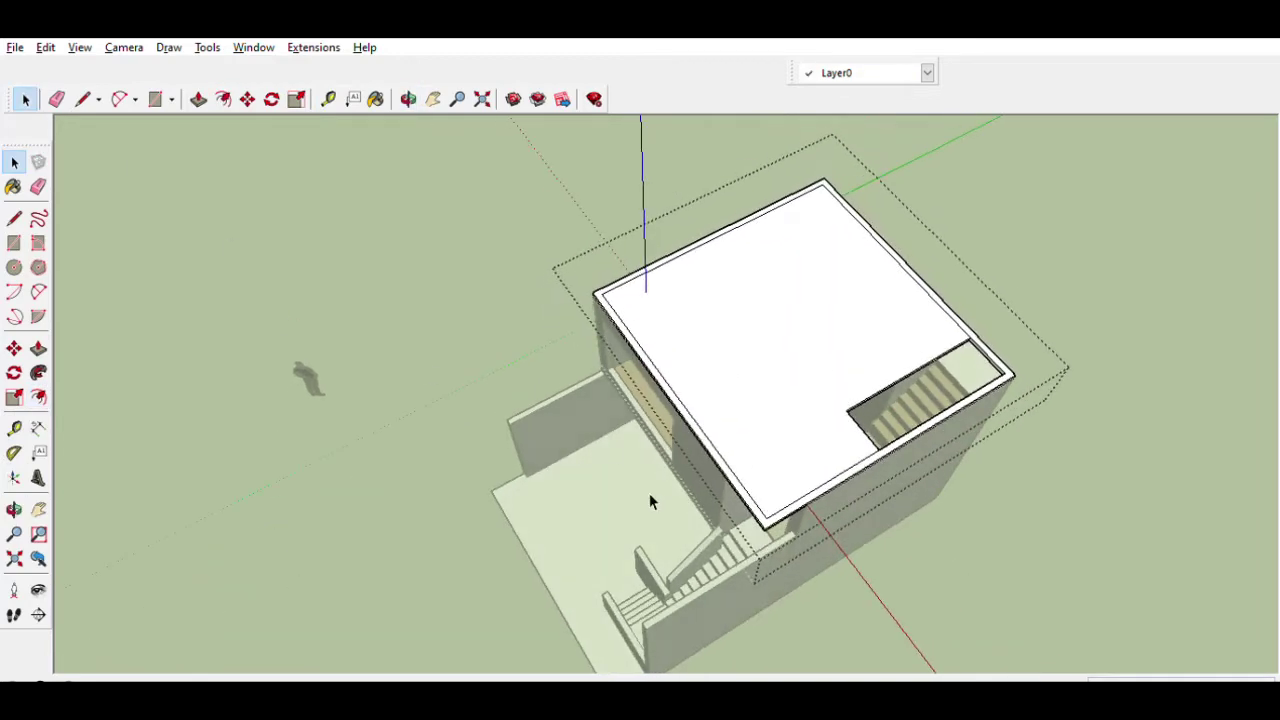
middle_click_drag(426, 366, 411, 398)
scroll(411, 398, "up", 2)
Step: Place a Tape Measure guide line across the roof from its edge
left_click(22, 426)
left_click(722, 289)
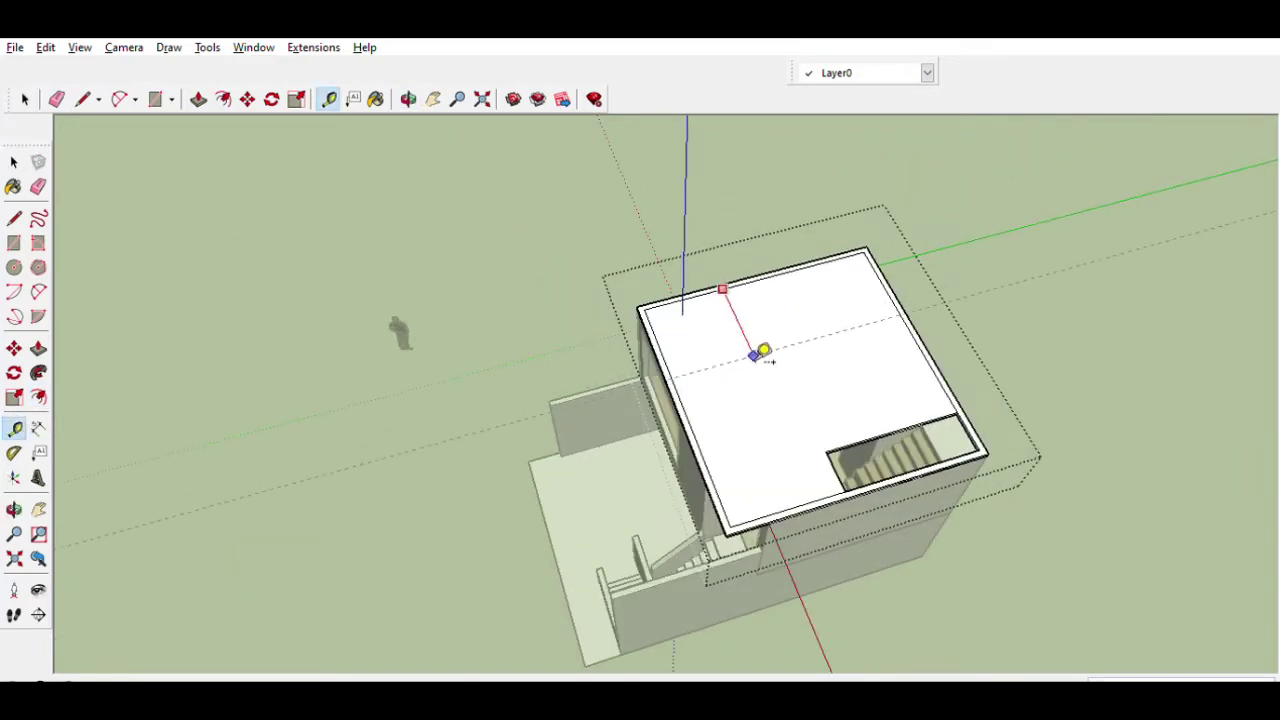
scroll(766, 357, "up", 2)
left_click(736, 257)
scroll(858, 521, "up", 2)
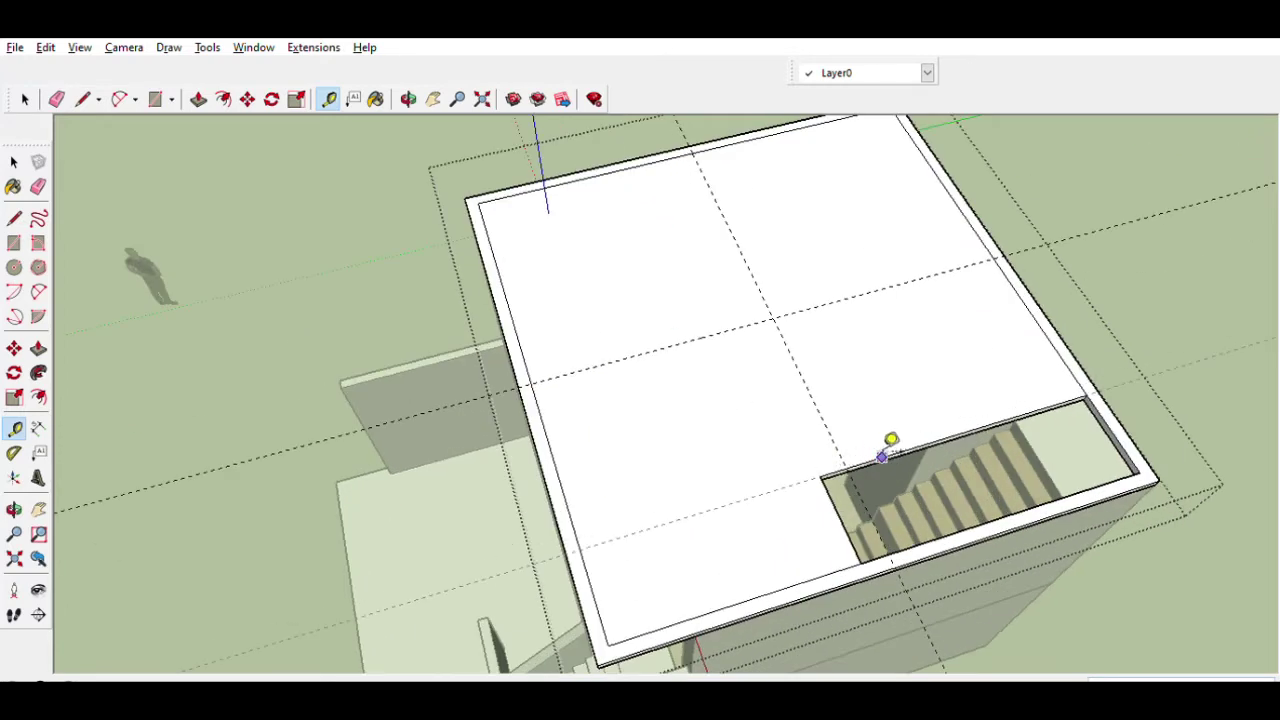
scroll(821, 512, "up", 2)
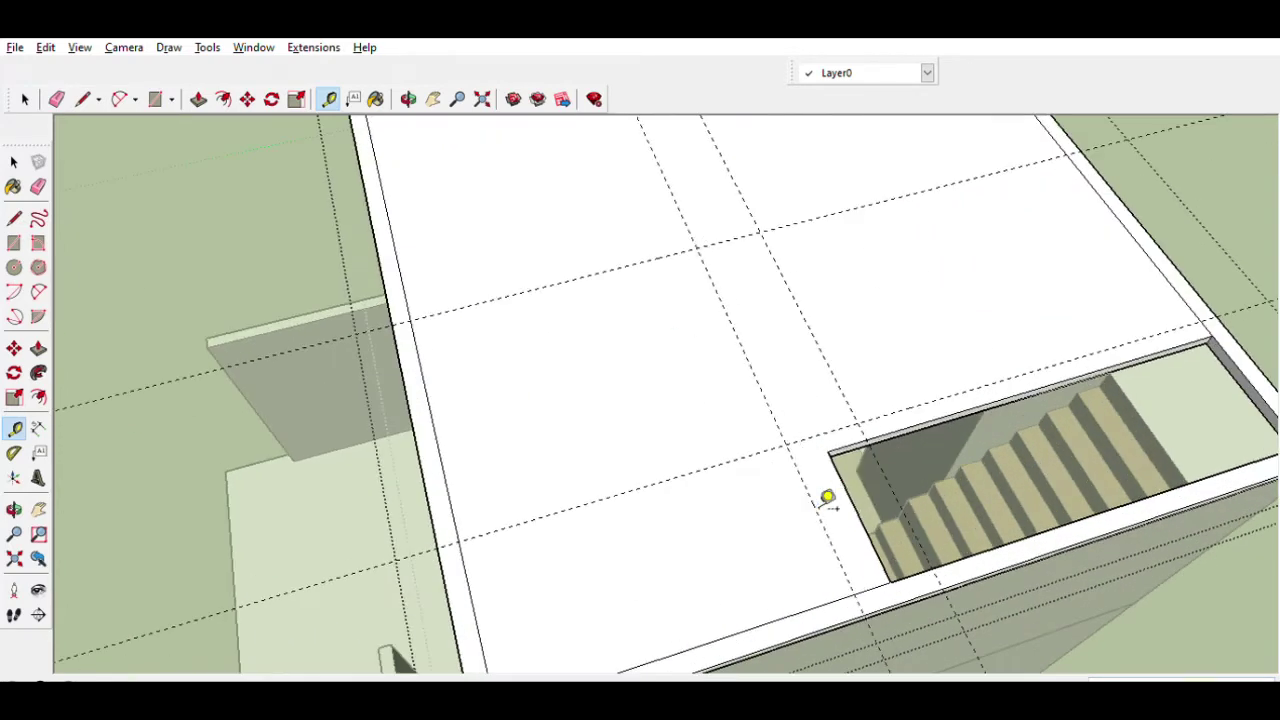
scroll(920, 389, "down", 3)
scroll(289, 500, "up", 2)
Step: Draw a thin rectangle along the stair opening and delete its face to reveal the stairs
key("r")
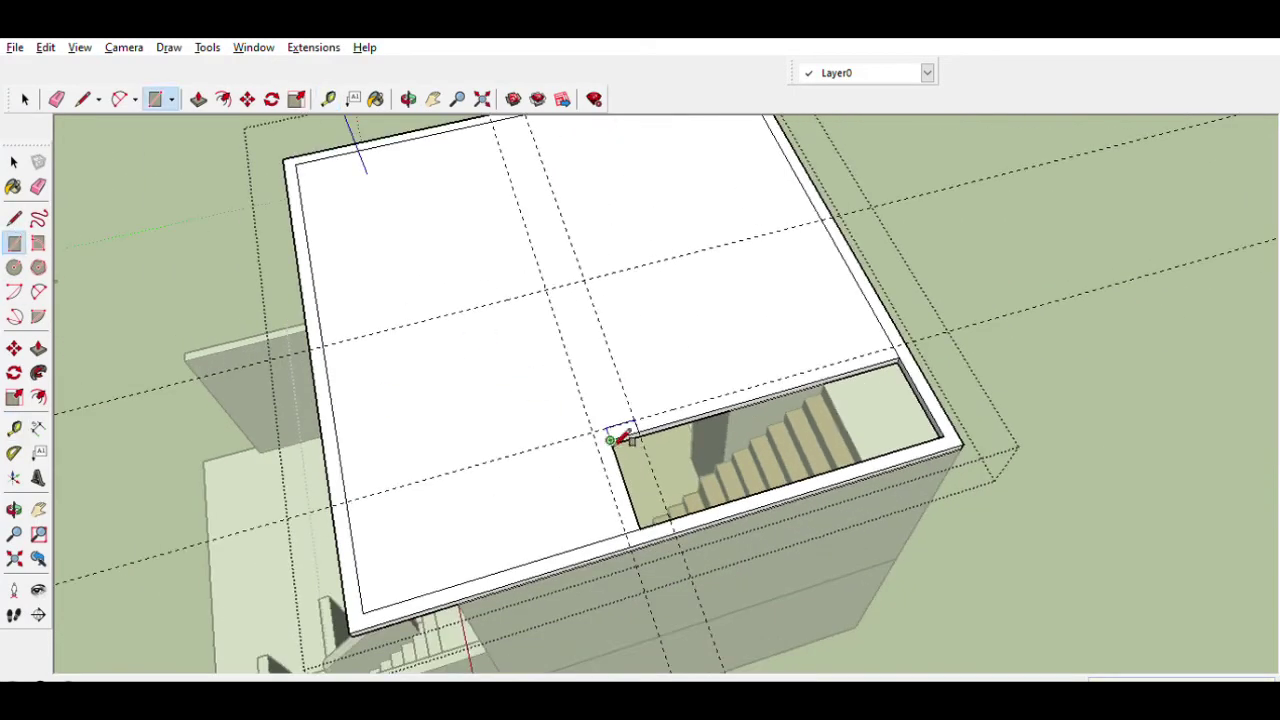
scroll(840, 375, "up", 2)
left_click(829, 379)
scroll(608, 349, "down", 2)
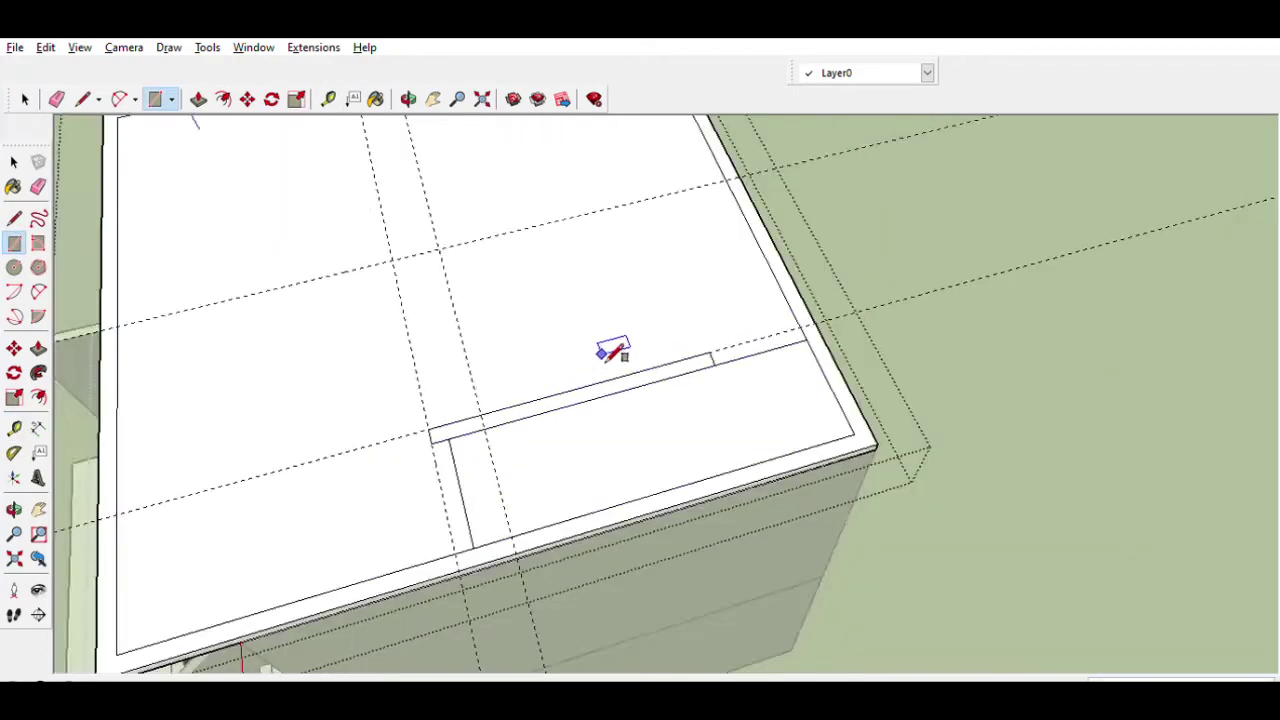
scroll(462, 415, "up", 1)
left_click(510, 545)
key("space")
left_click(711, 386)
key("Delete")
left_click(57, 99)
scroll(462, 432, "up", 1)
scroll(499, 632, "down", 3)
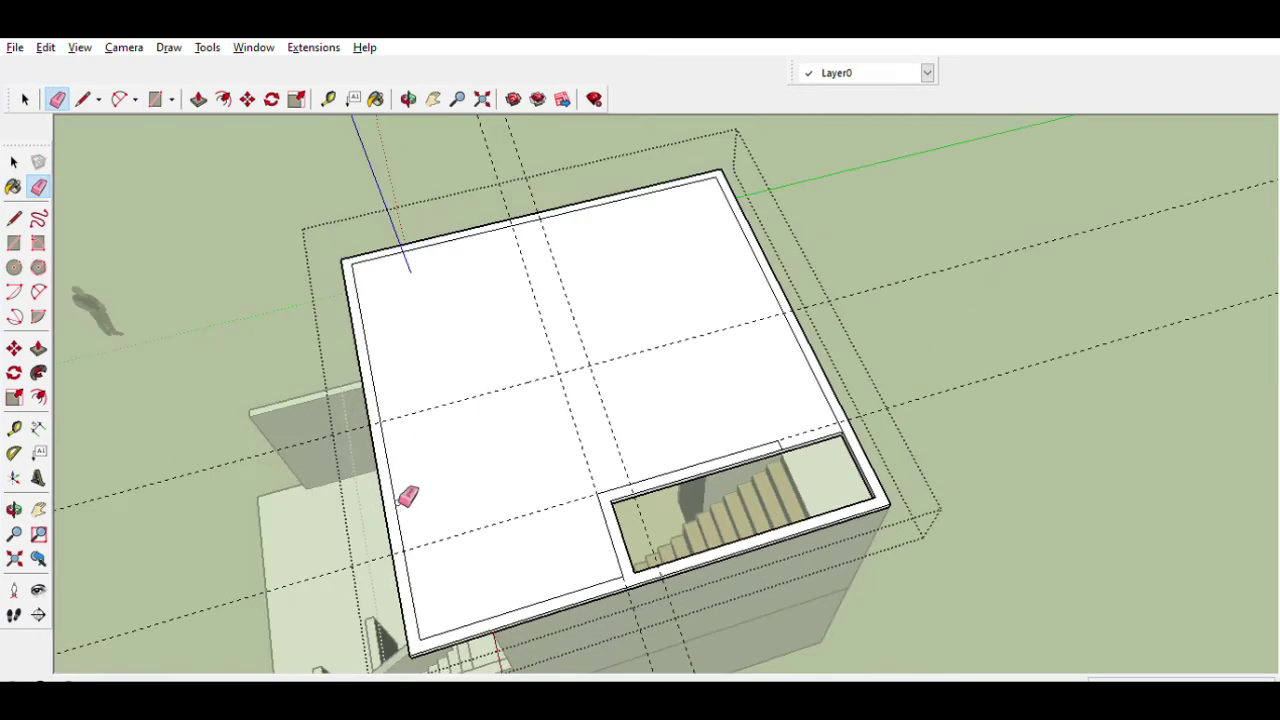
Step: Add a parallel guide offset from the existing roof guide
left_click(14, 428)
scroll(550, 300, "up", 1)
left_click(559, 278)
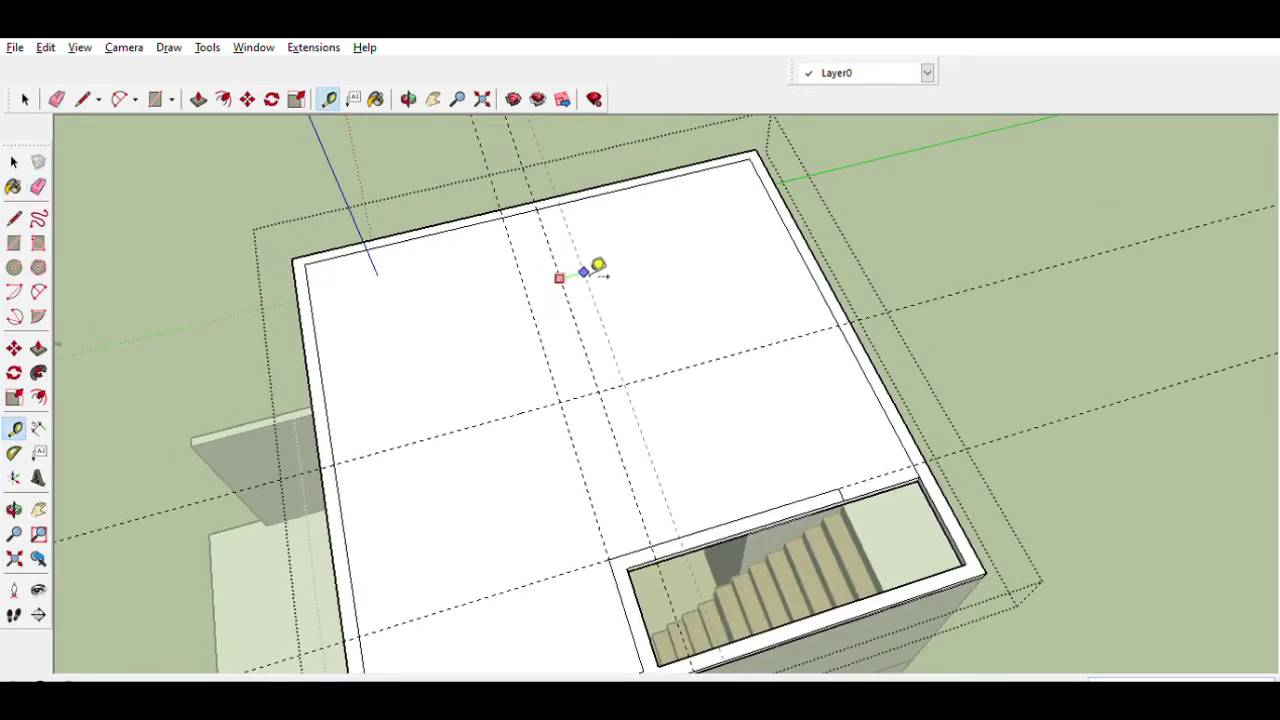
scroll(590, 270, "up", 2)
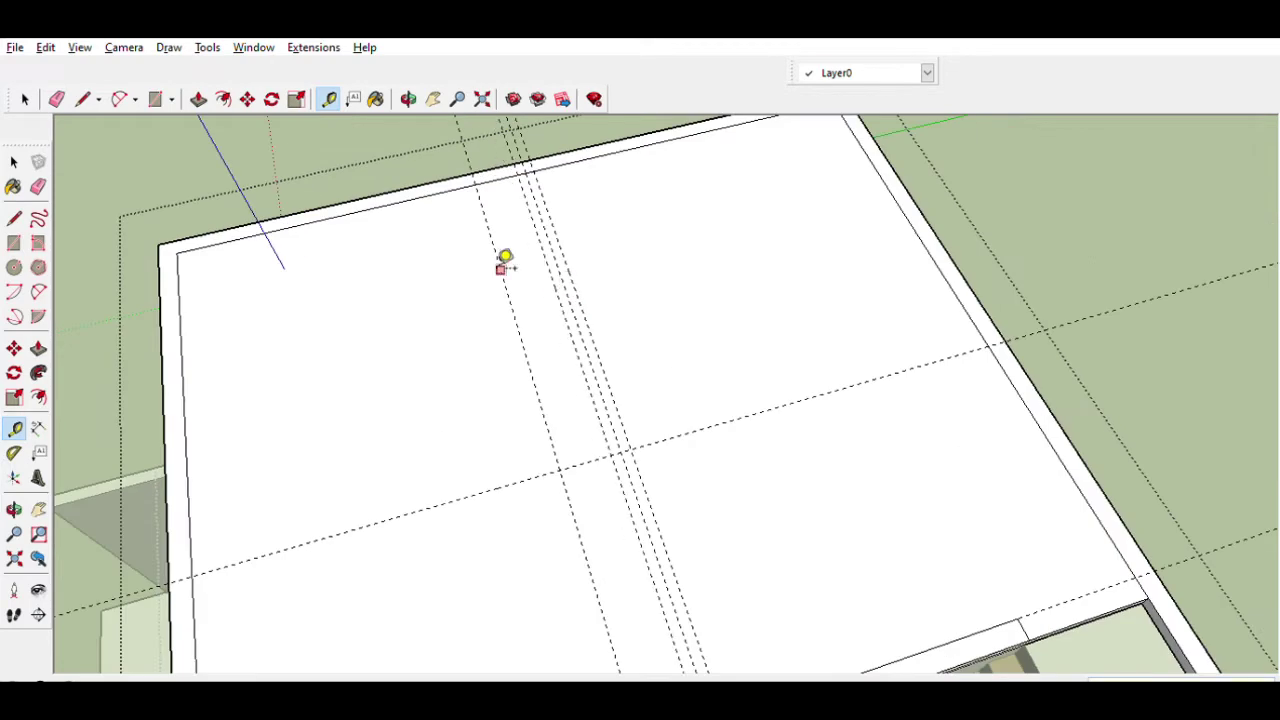
left_click(58, 96)
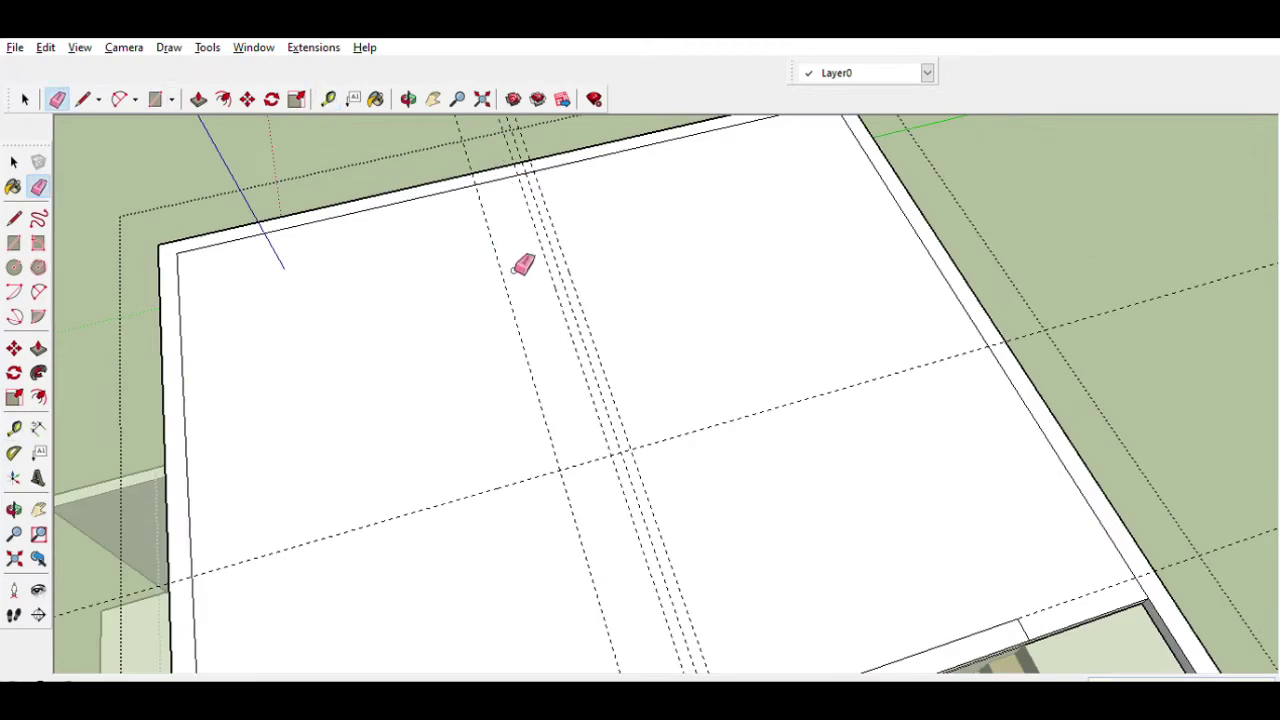
left_click(14, 426)
scroll(637, 468, "down", 3)
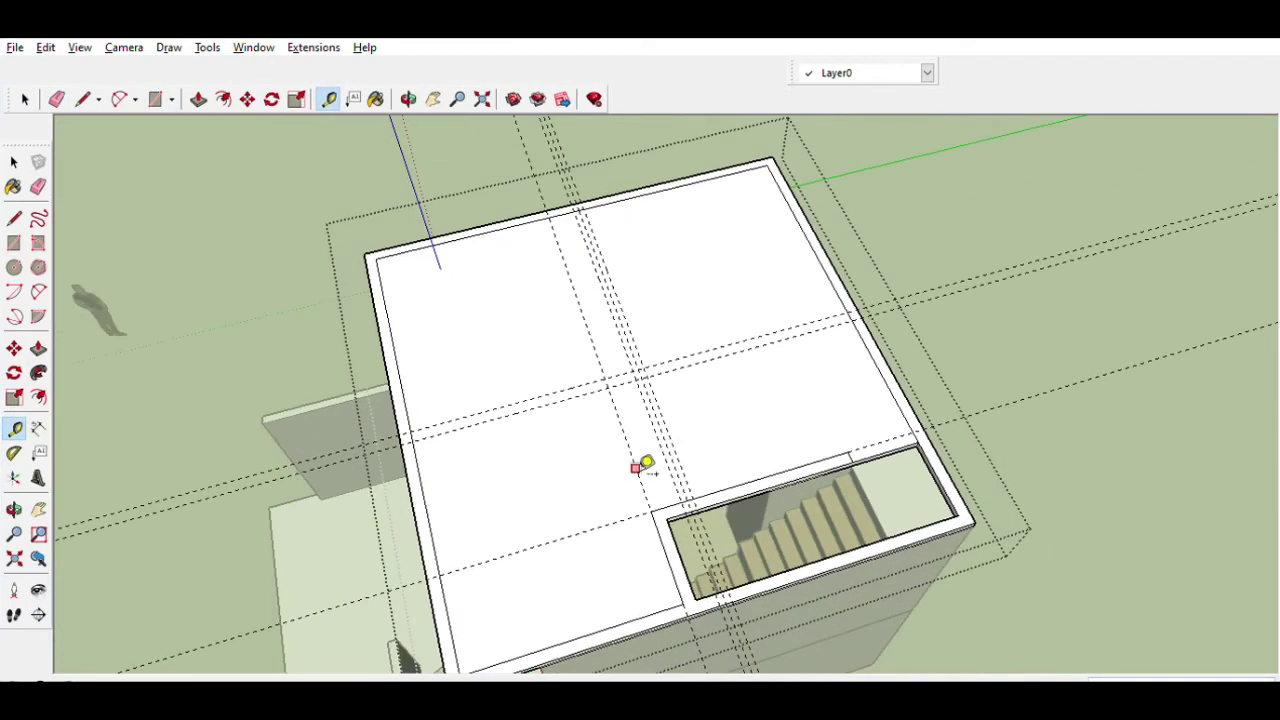
middle_click_drag(680, 524, 503, 572)
Step: Start a wall strip at the slab's left edge and place a guide parallel to it
left_click(14, 243)
left_click(405, 435)
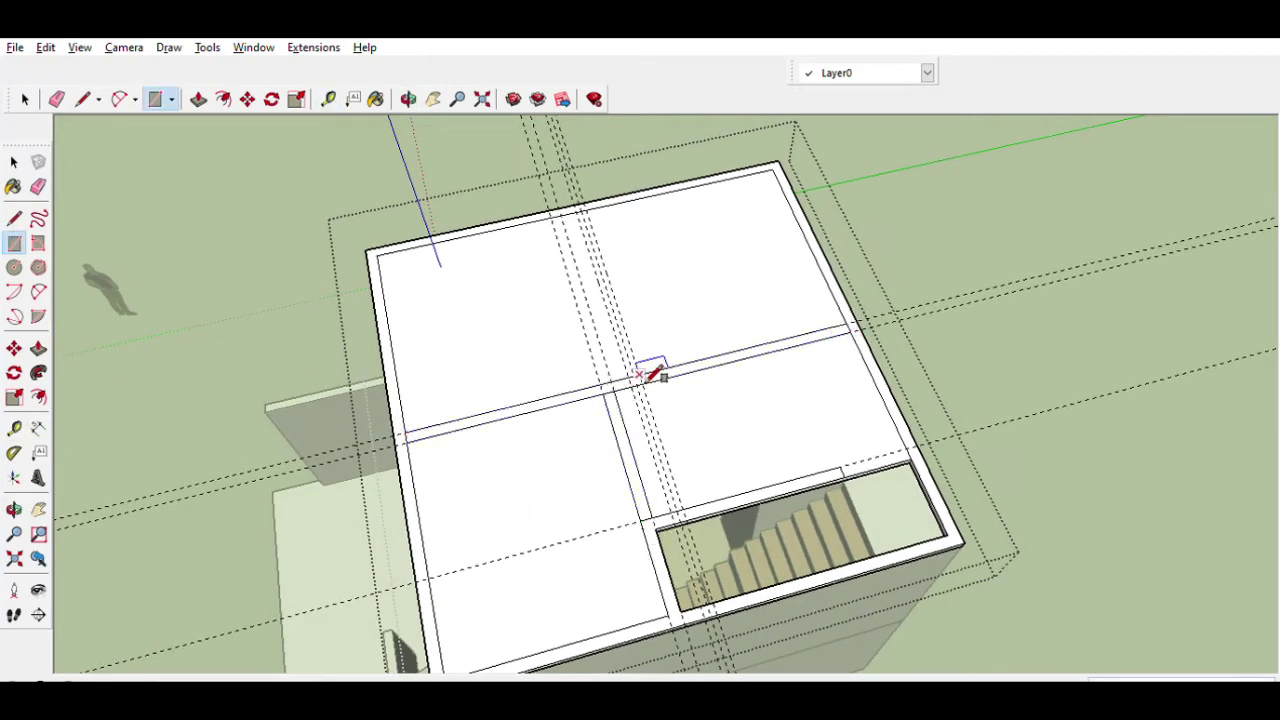
middle_click_drag(85, 210, 270, 373)
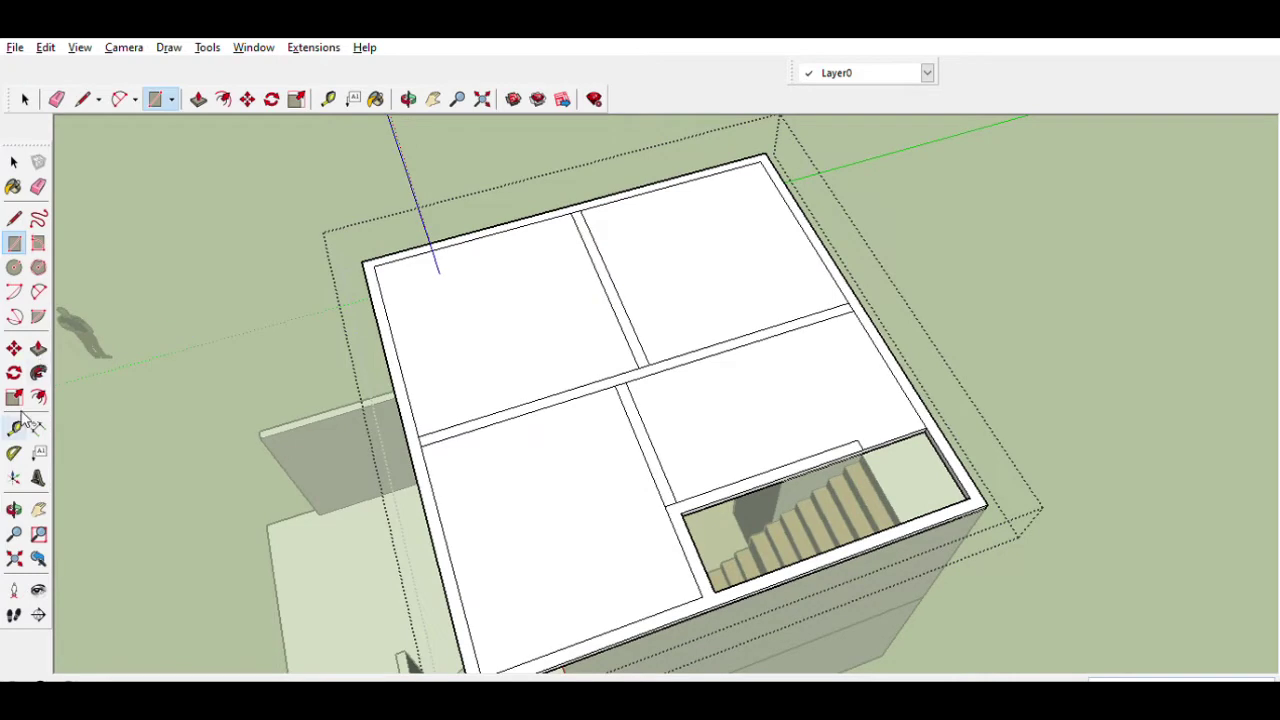
left_click(14, 428)
scroll(660, 365, "up", 2)
left_click(552, 392)
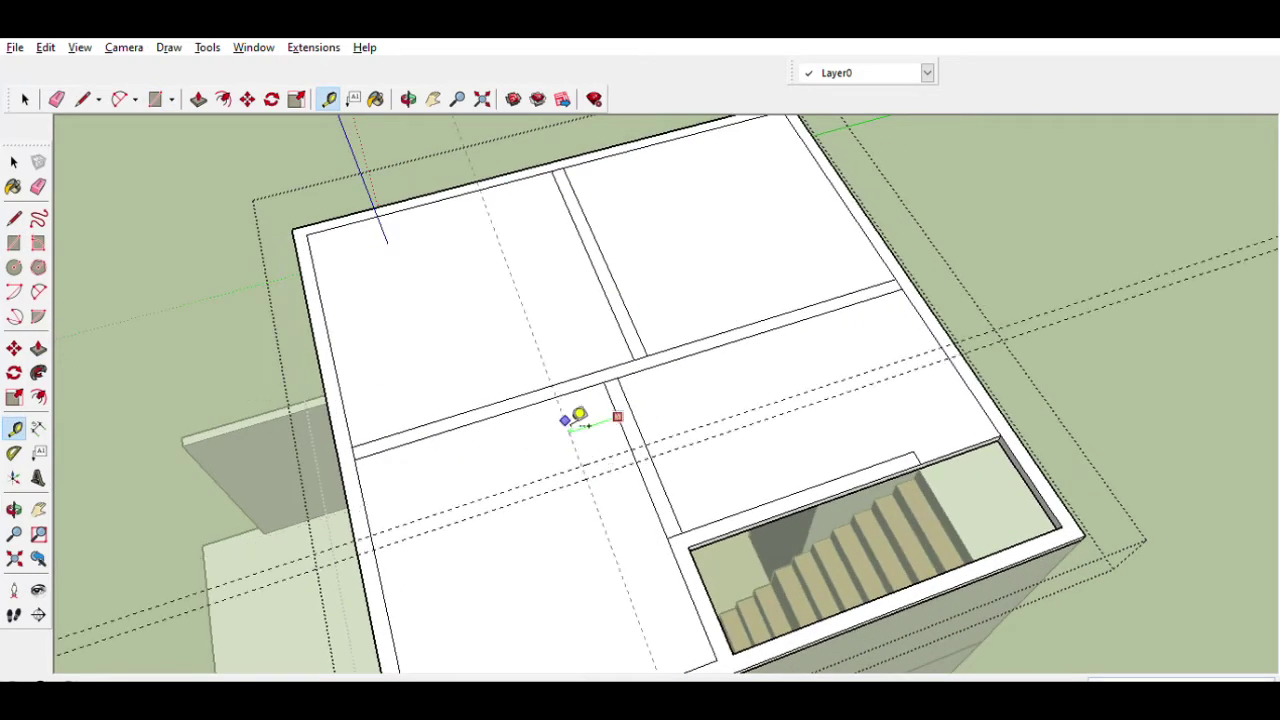
left_click(528, 440)
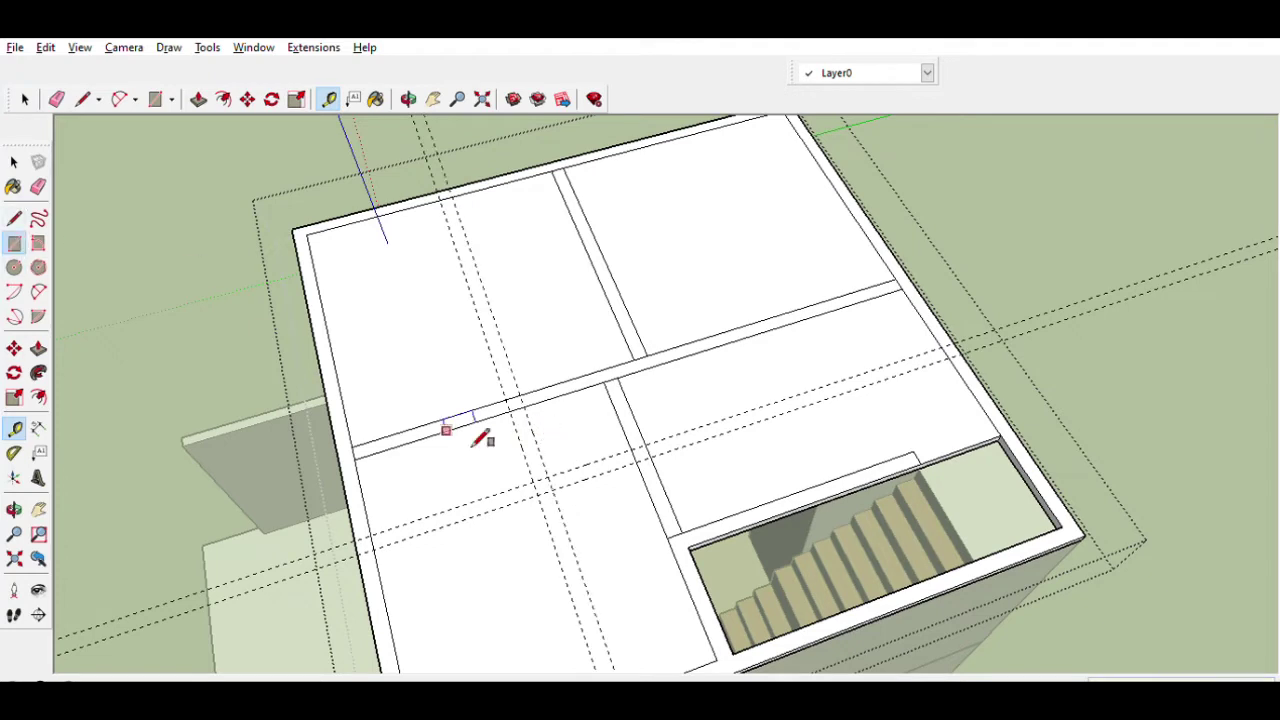
Step: Draw a new wall strip rectangle, keeping the edge between strips intact
key("r")
left_click(505, 400)
left_click(648, 455)
key("e")
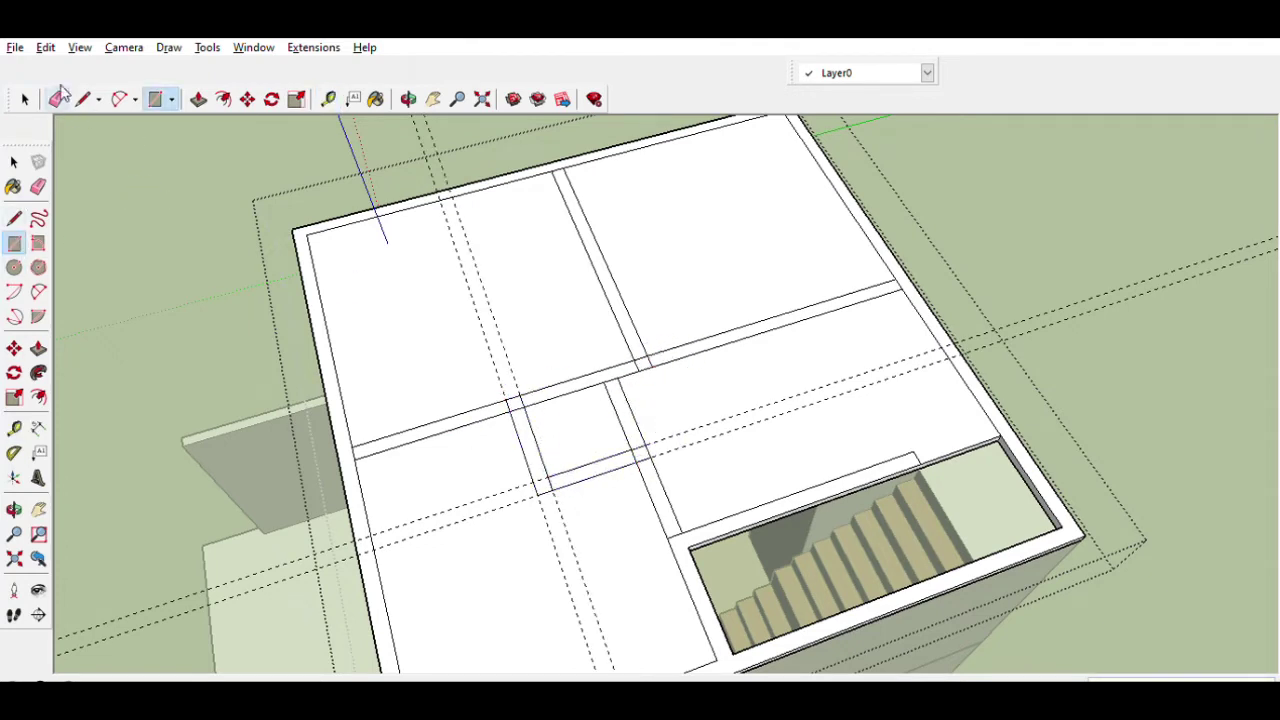
left_click(593, 368)
key("ctrl+z")
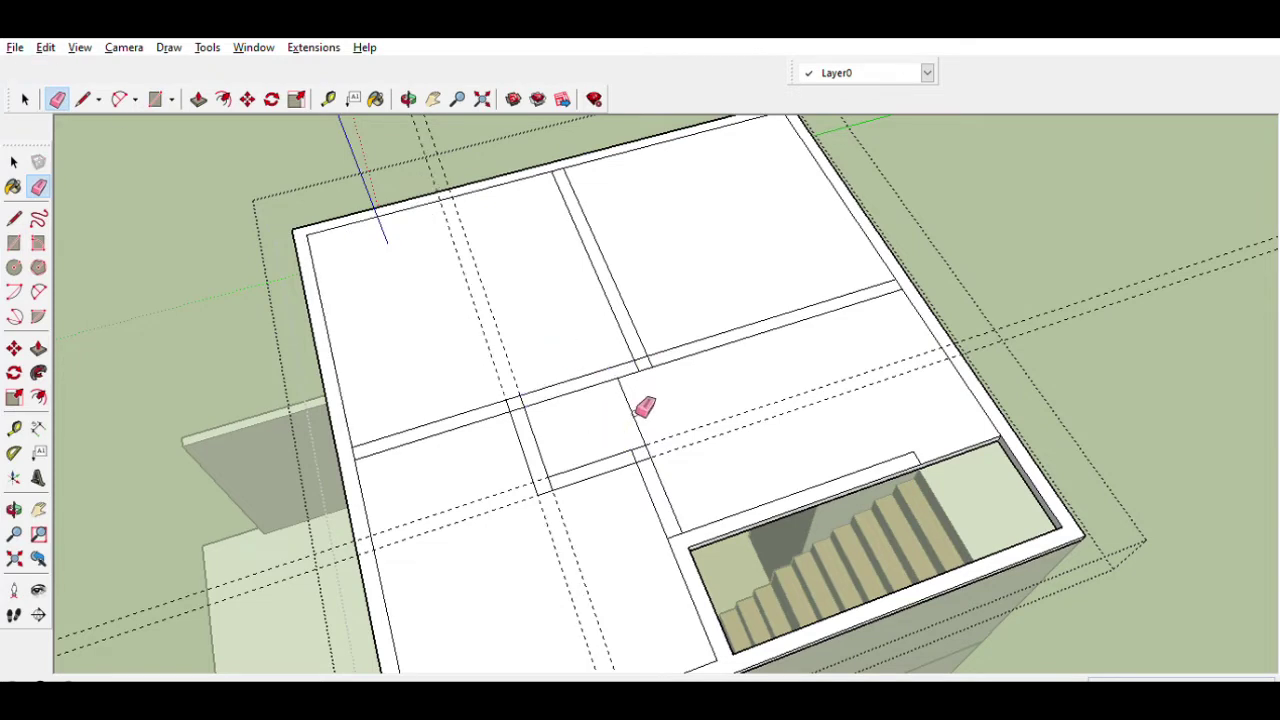
scroll(662, 338, "up", 2)
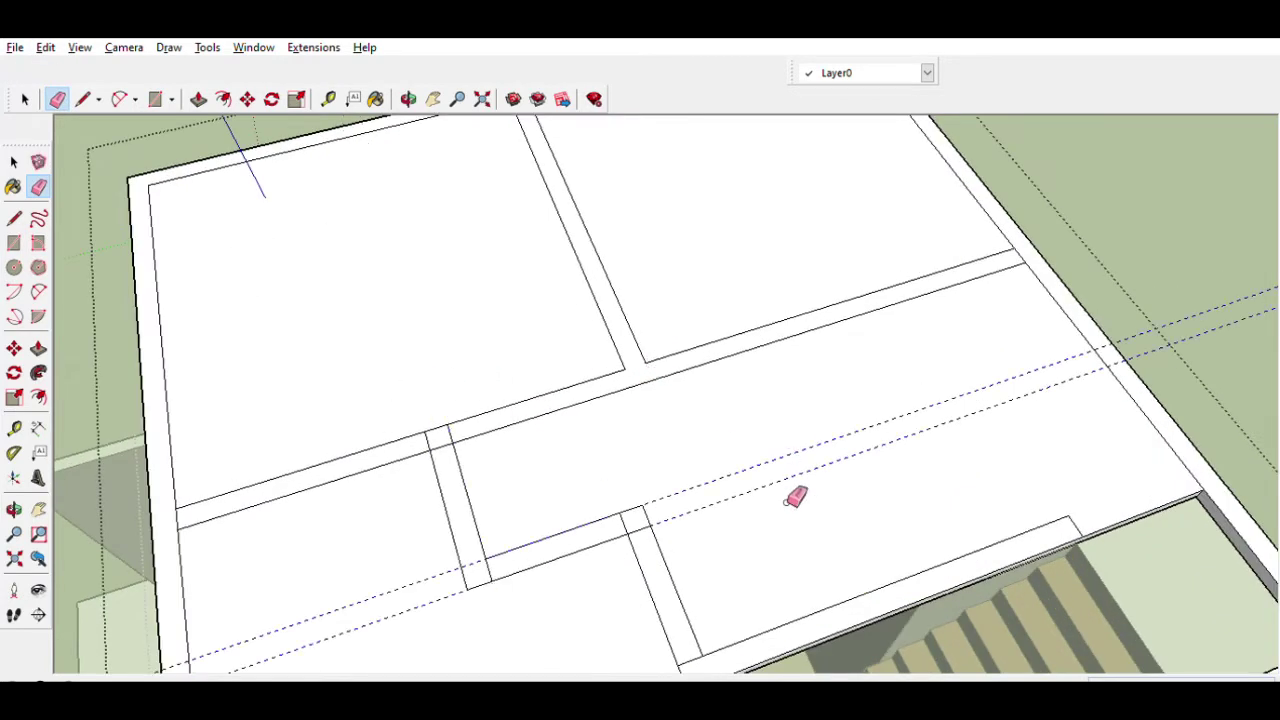
mouse_move(503, 565)
middle_mouse_down()
mouse_move(874, 366)
mouse_move(488, 222)
middle_mouse_up()
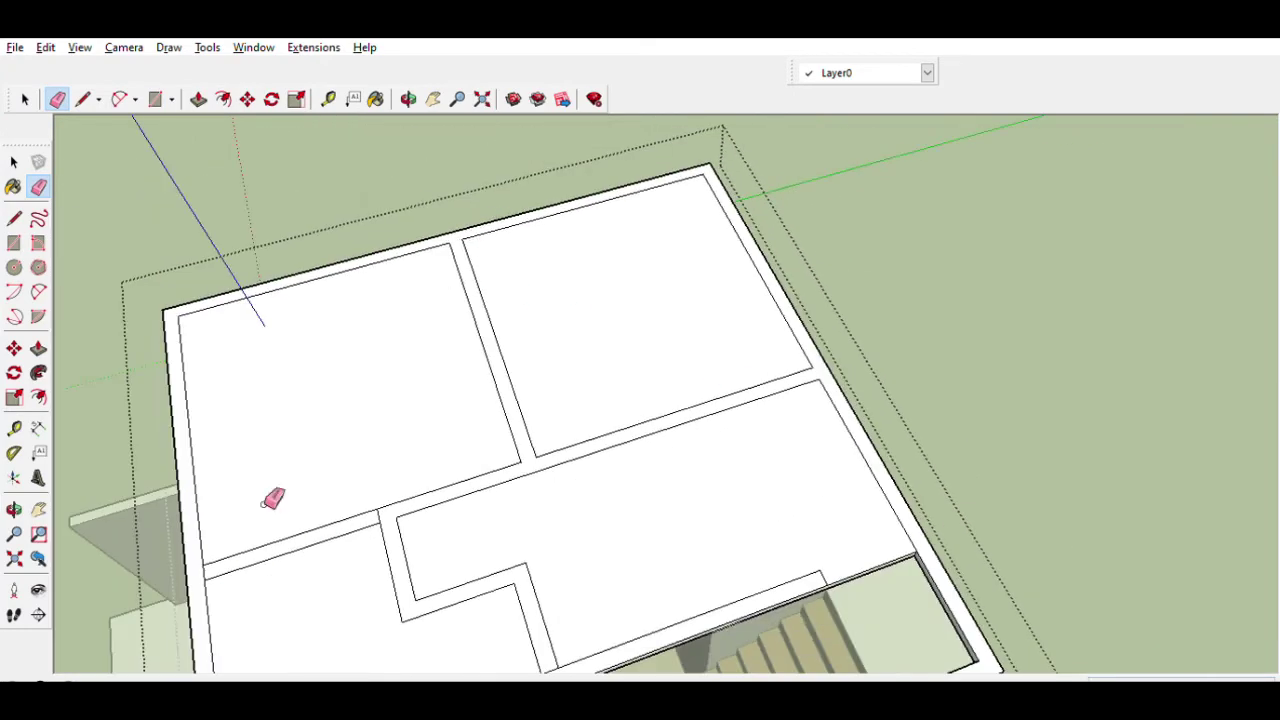
scroll(625, 415, "down", 3)
scroll(545, 567, "up", 3)
Step: Place guides across the floor measured from the stair opening edge
left_click(14, 428)
left_click(801, 505)
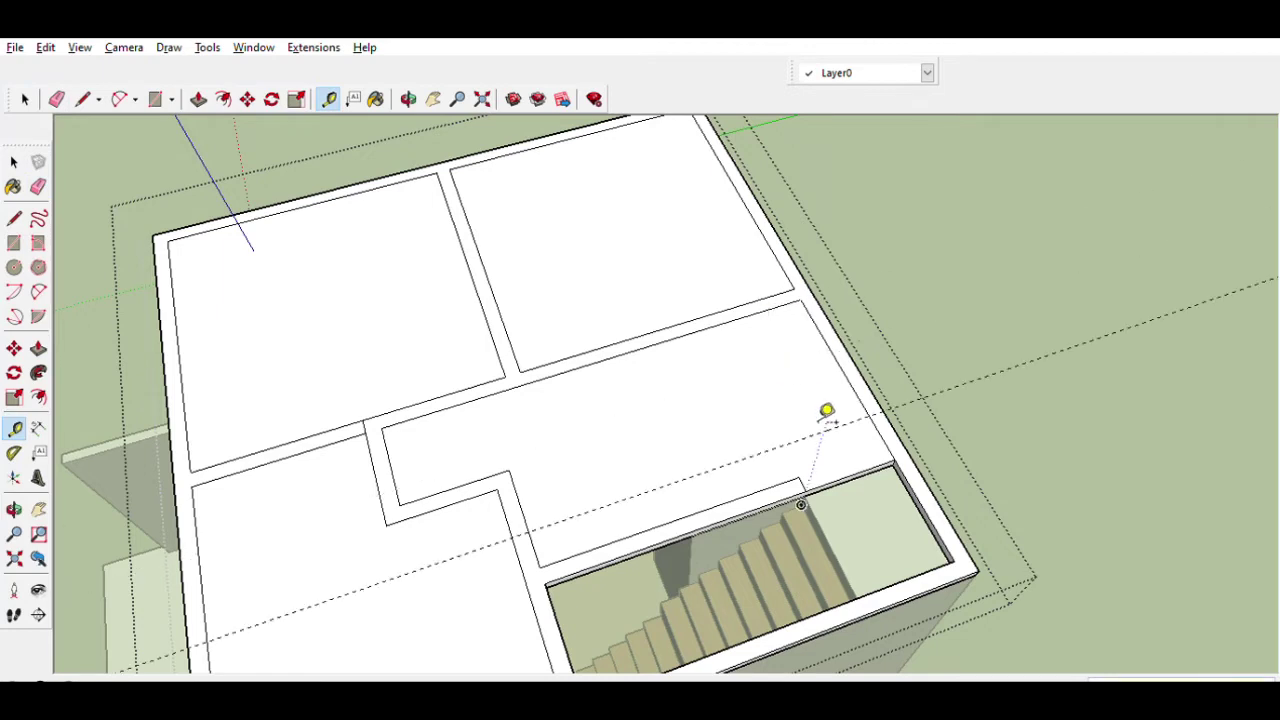
left_click(823, 337)
left_click(648, 357)
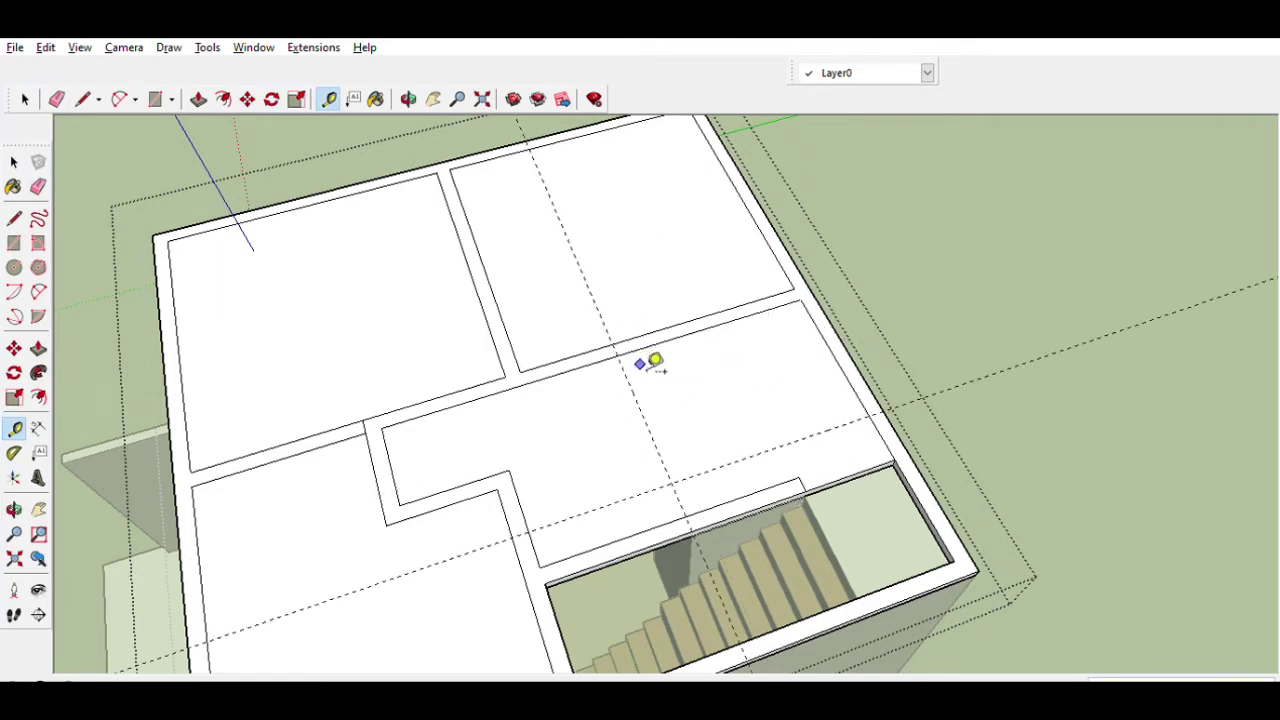
left_click(792, 388)
Step: Draw a partition strip rectangle between the guide intersections
left_click(14, 243)
left_click(617, 355)
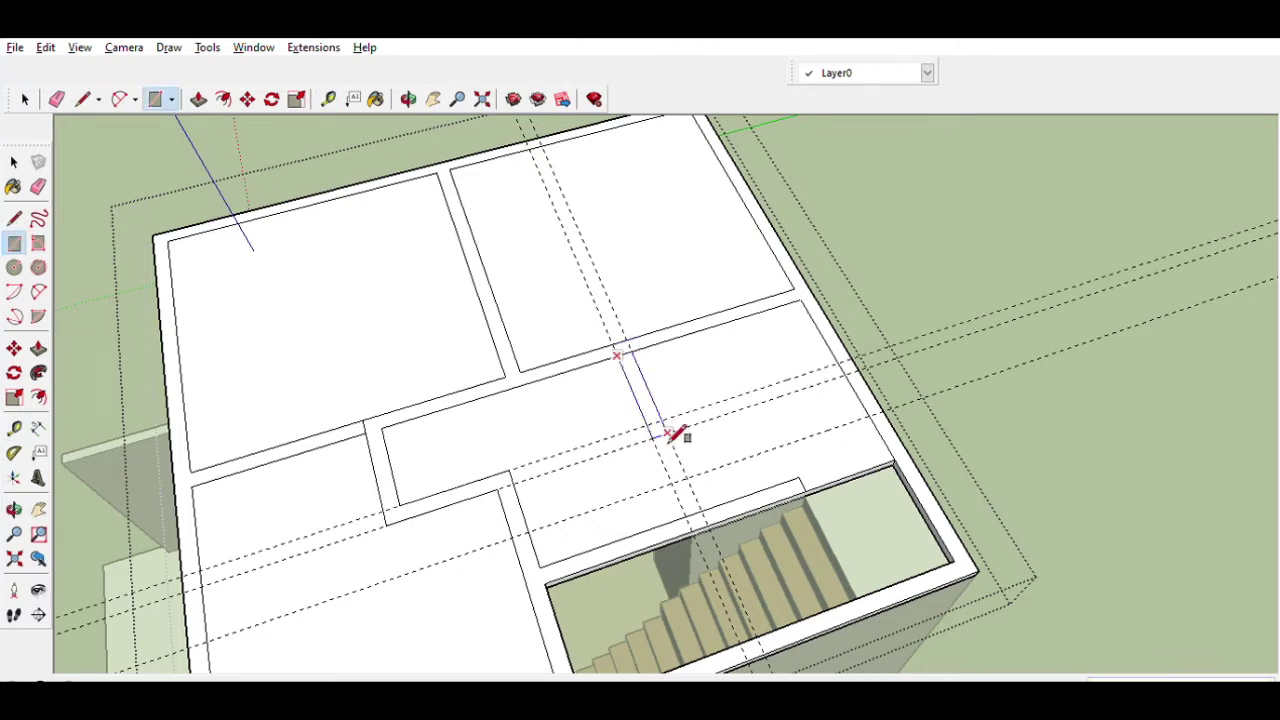
key("t")
left_click(728, 274)
left_click(14, 243)
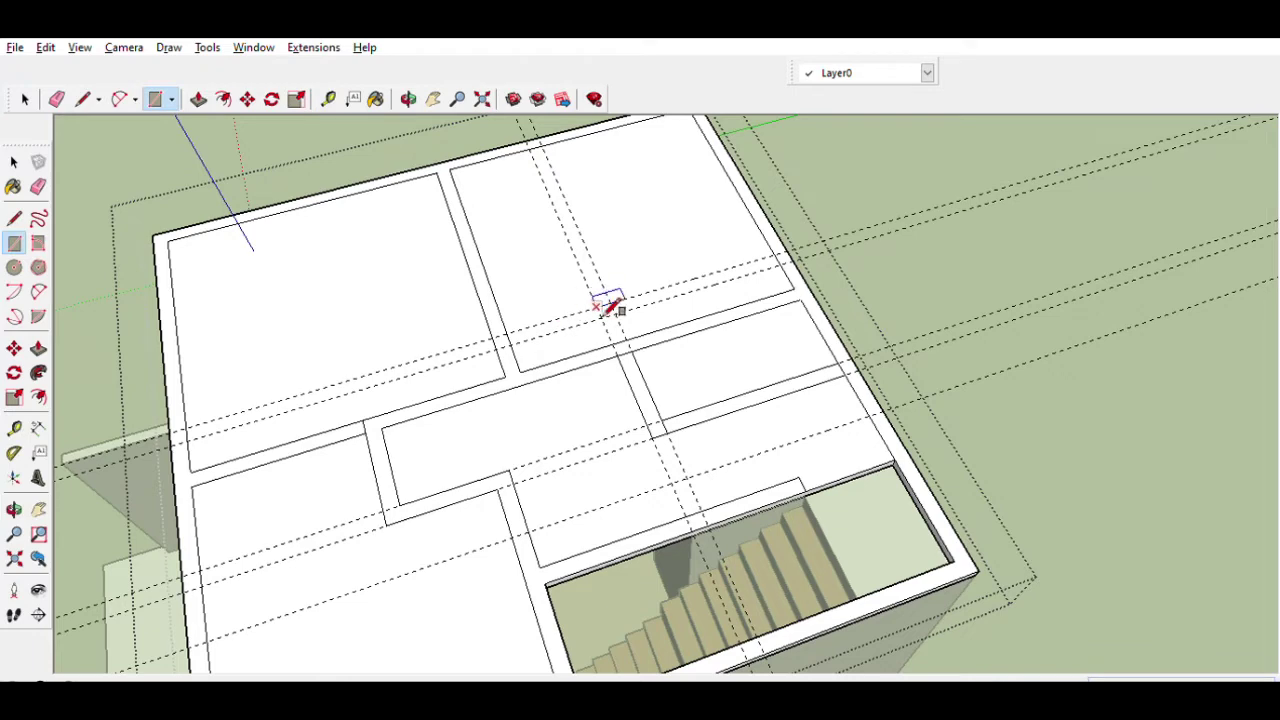
left_click(668, 432)
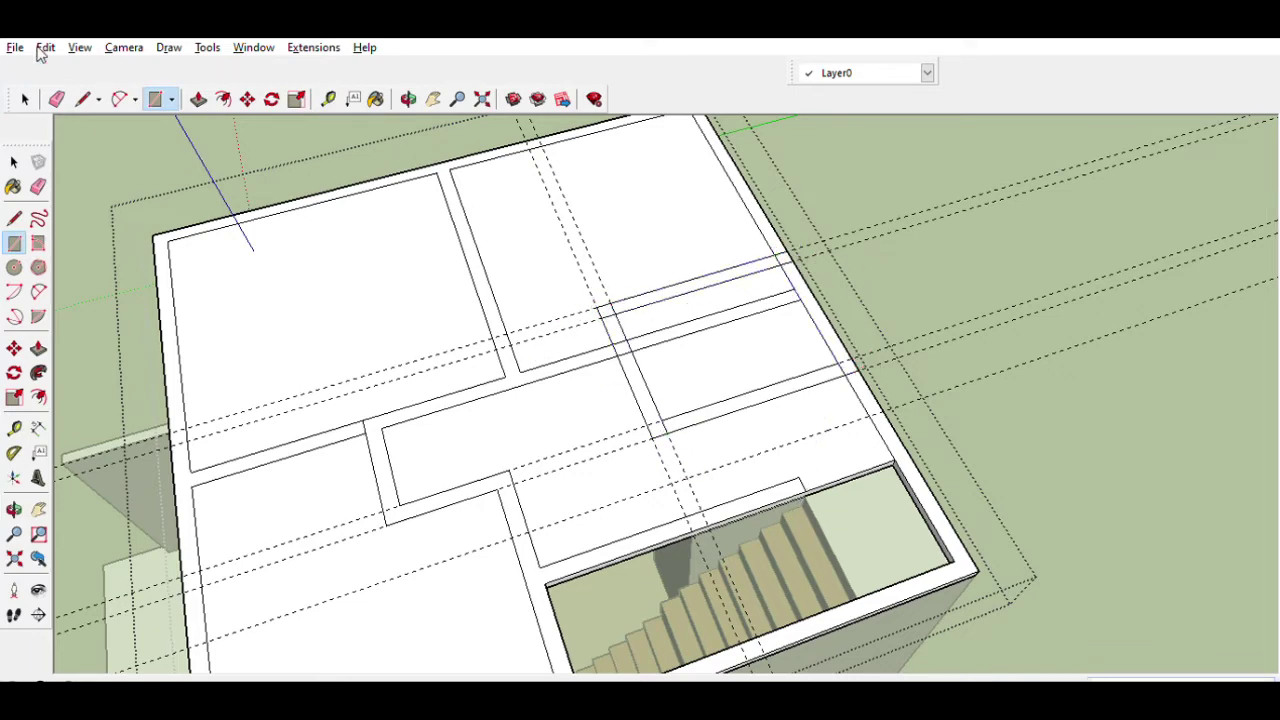
key("e")
scroll(626, 313, "up", 2)
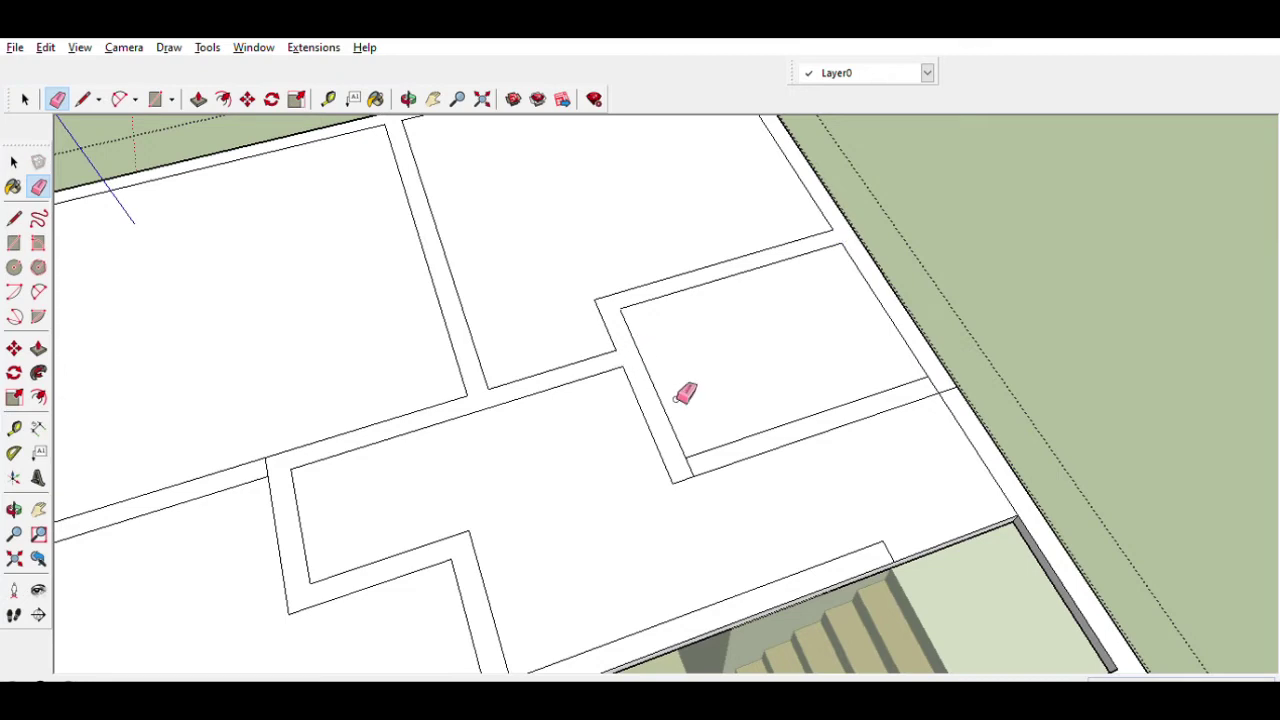
Step: Place a guide offset from the wall and erase leftover layout lines
left_click(14, 428)
left_click(474, 344)
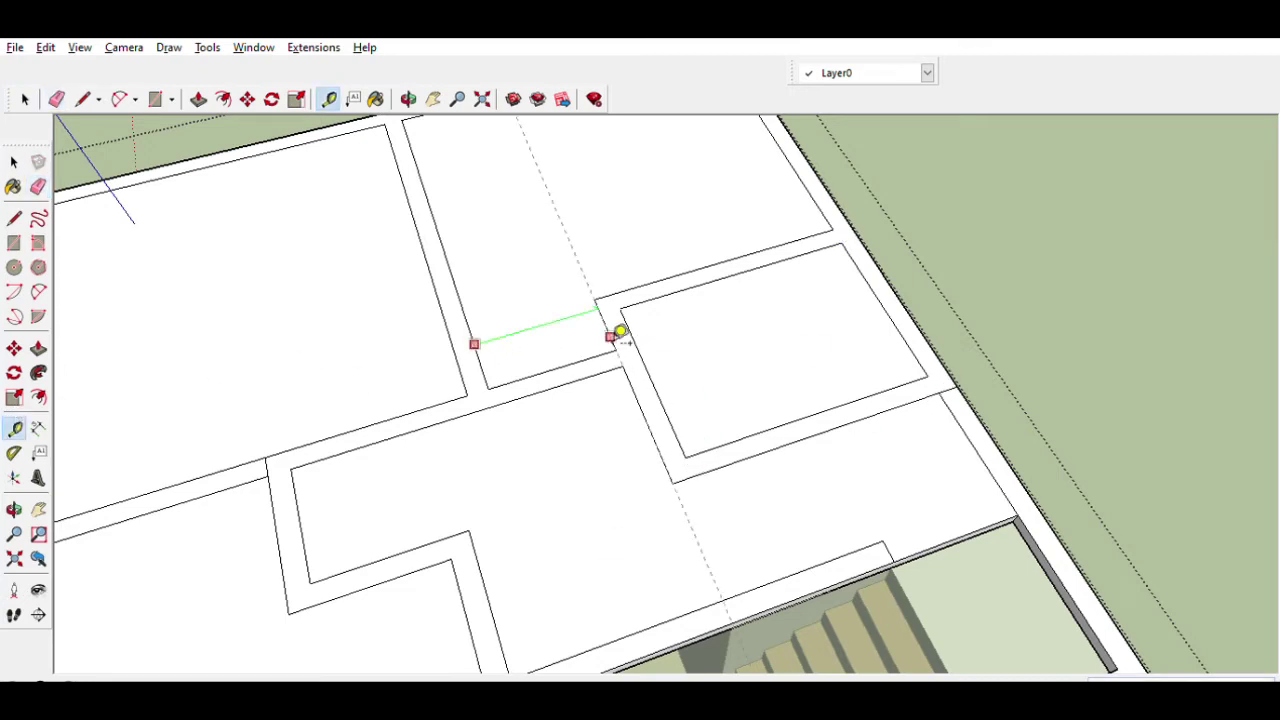
scroll(624, 332, "down", 2)
left_click(38, 187)
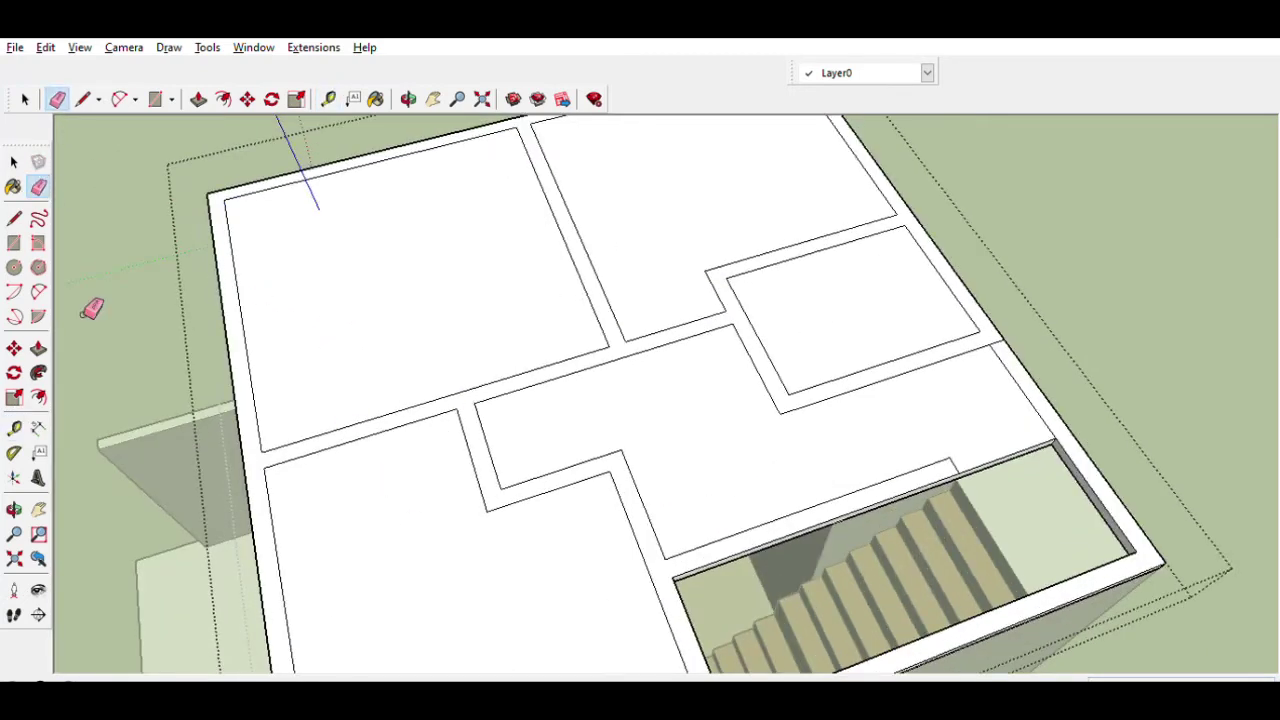
left_click(15, 427)
scroll(614, 340, "down", 3)
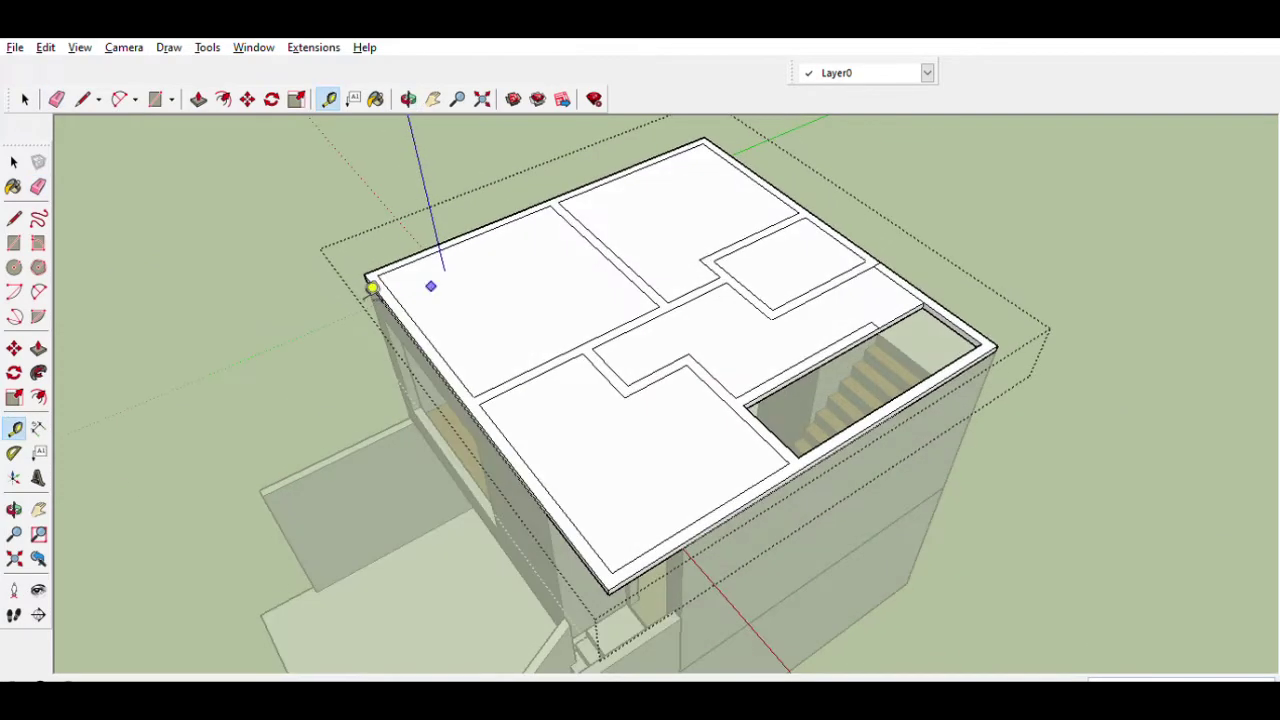
Step: Push/Pull the partition strips up into full-height walls
key("p")
left_click_drag(600, 406, 580, 337)
scroll(560, 398, "up", 4)
scroll(560, 398, "down", 4)
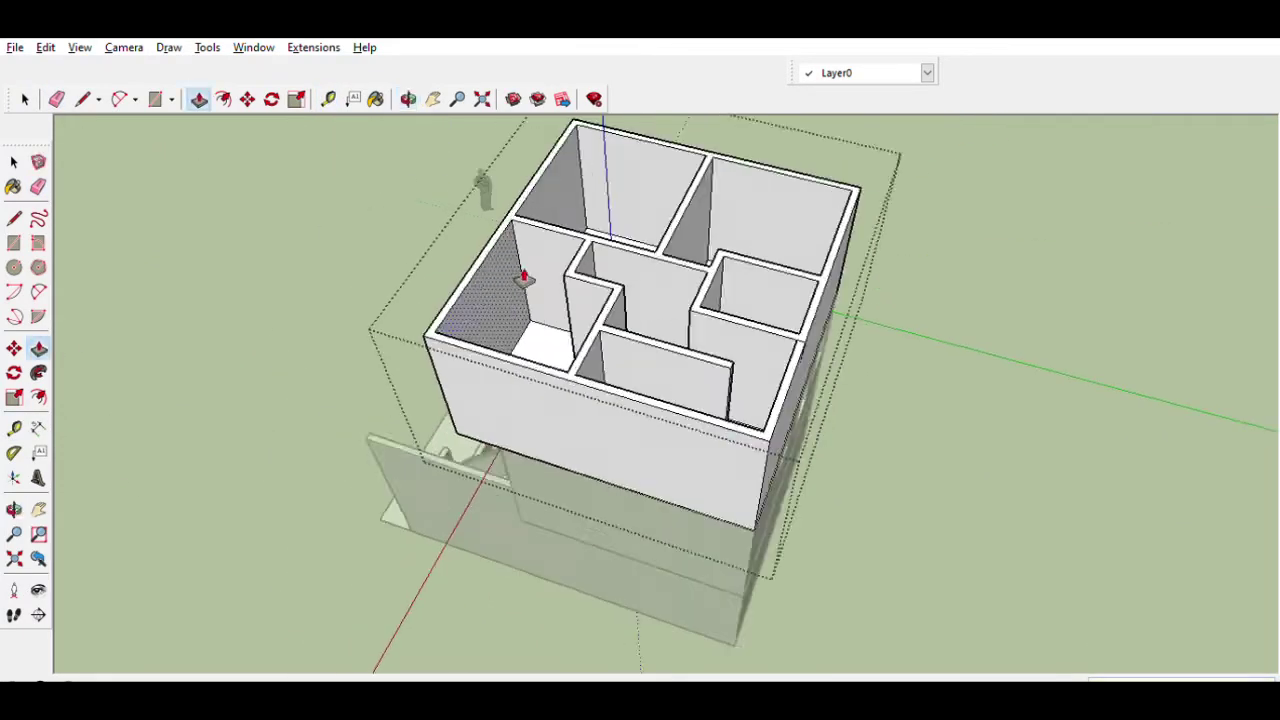
middle_click_drag(523, 277, 457, 331)
Step: Orbit and zoom to look down into the new top-floor rooms
key("l")
middle_click_drag(556, 344, 371, 377)
key("m")
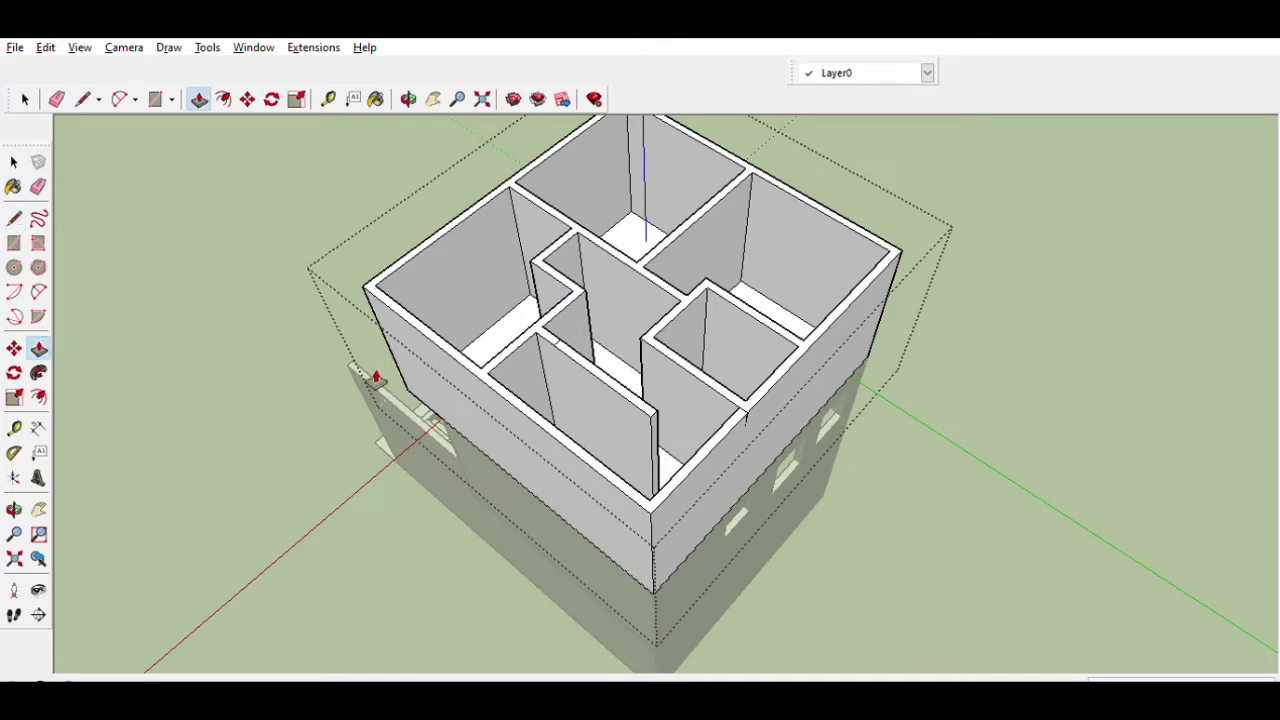
mouse_move(603, 409)
middle_mouse_down()
mouse_move(848, 462)
mouse_move(950, 340)
middle_mouse_up()
key("e")
scroll(723, 357, "up", 2)
scroll(723, 357, "up", 2)
left_click(14, 428)
scroll(671, 260, "up", 2)
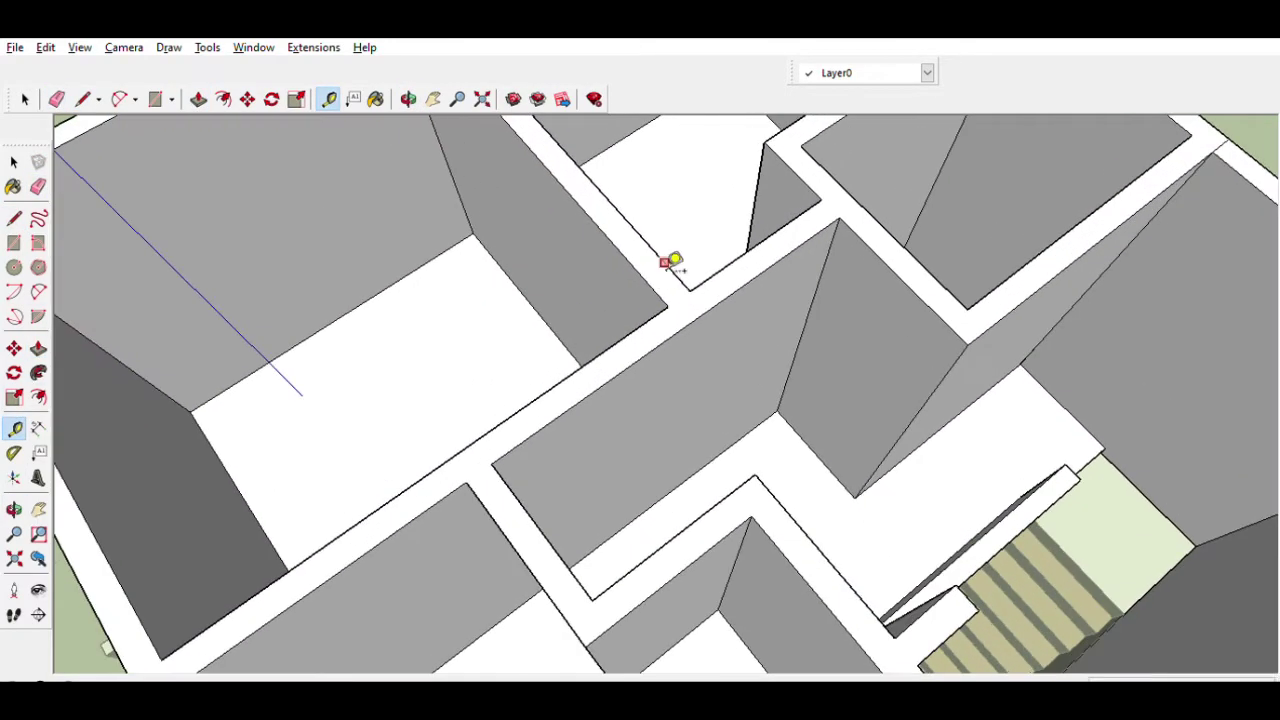
scroll(843, 201, "up", 2)
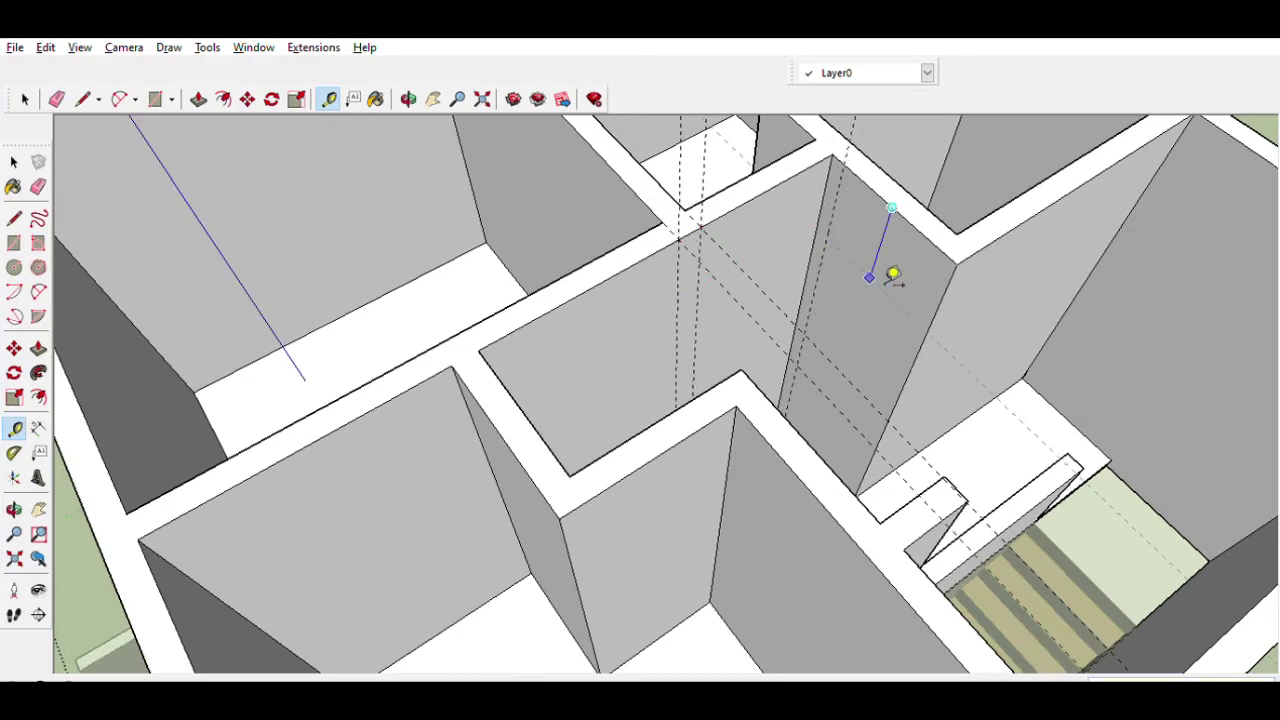
Step: Place a guide parallel to the central wall edge to mark the door position
left_click(800, 178)
scroll(671, 315, "up", 2)
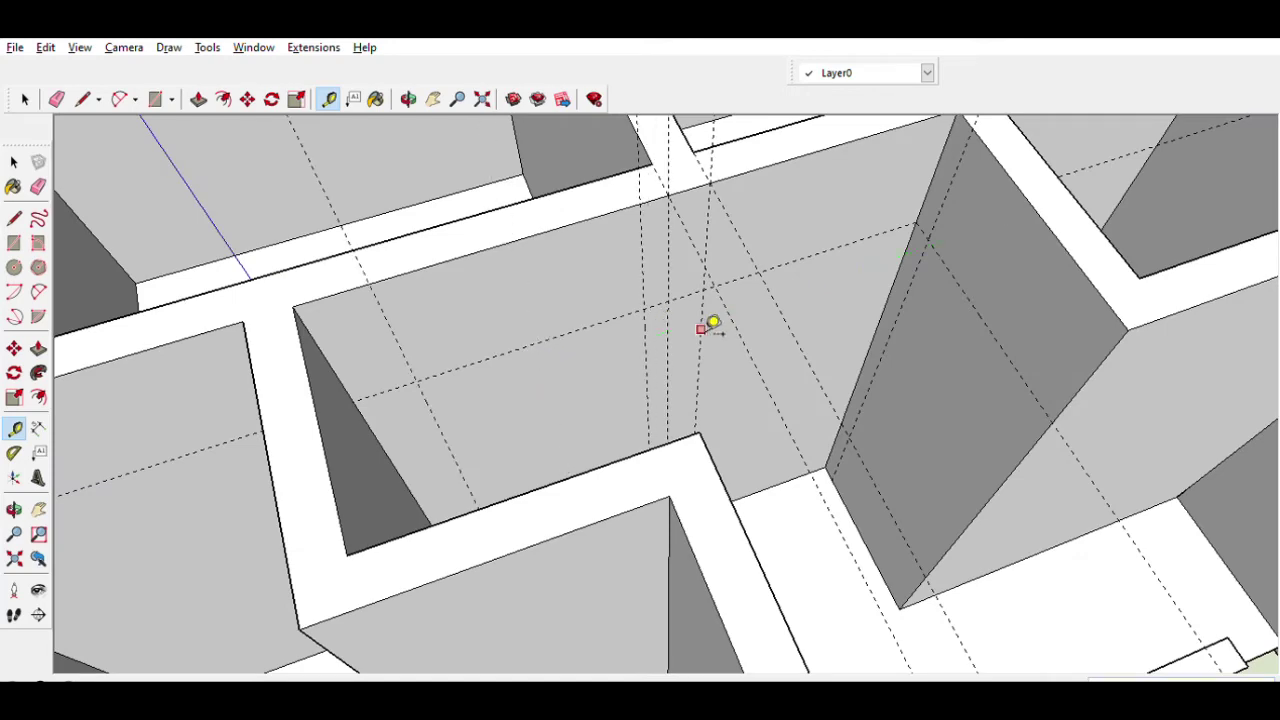
scroll(800, 333, "down", 3)
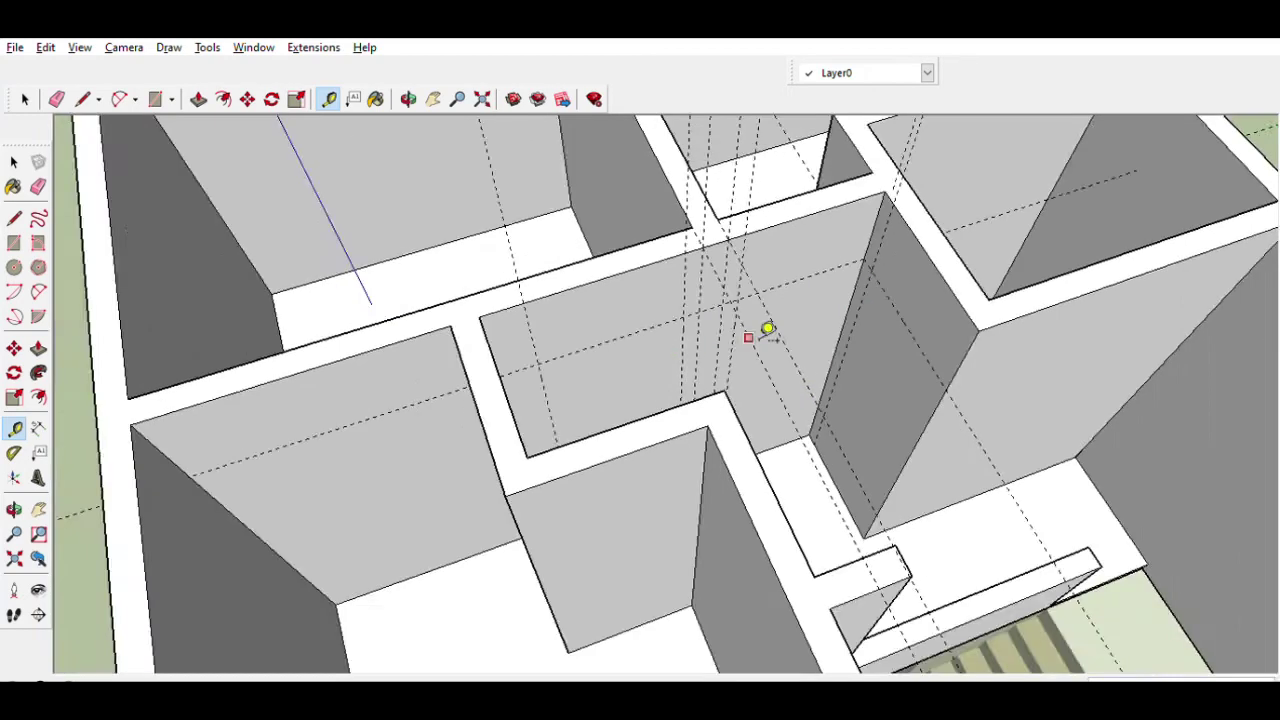
scroll(650, 285, "up", 2)
scroll(598, 264, "up", 1)
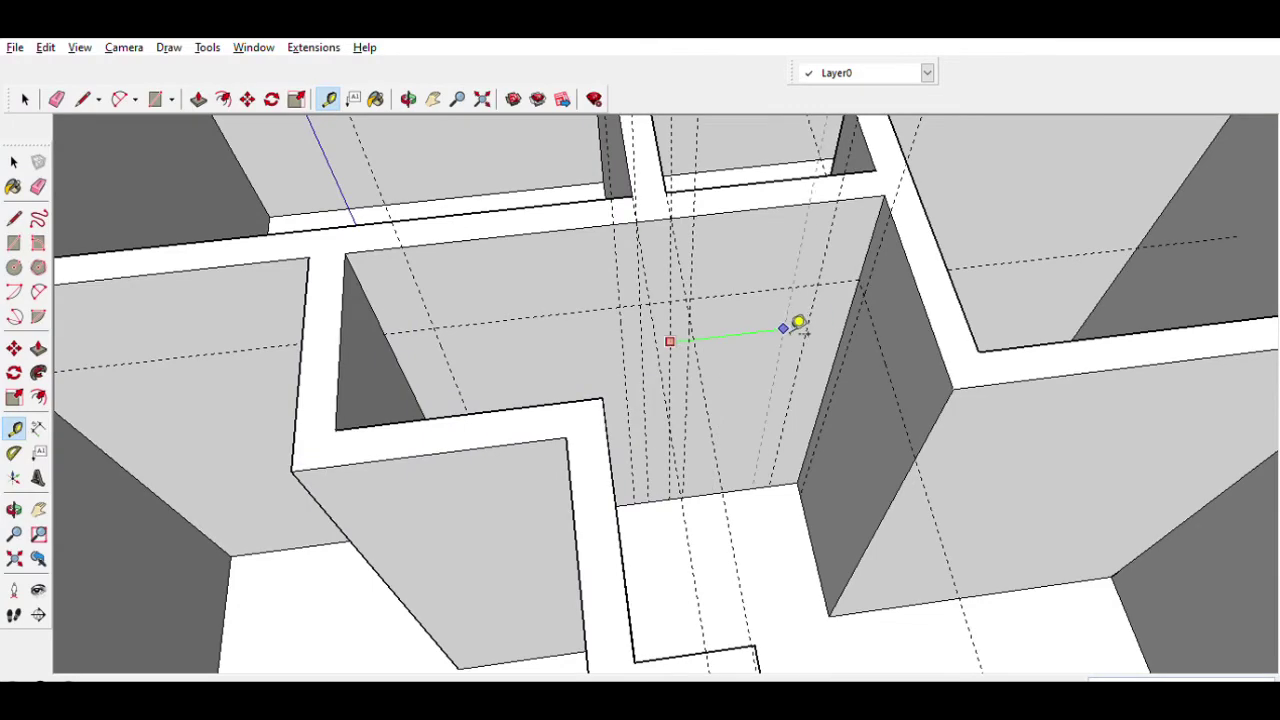
Step: Start a door outline on the central wall, measuring from the wall corner
key("r")
left_click(648, 302)
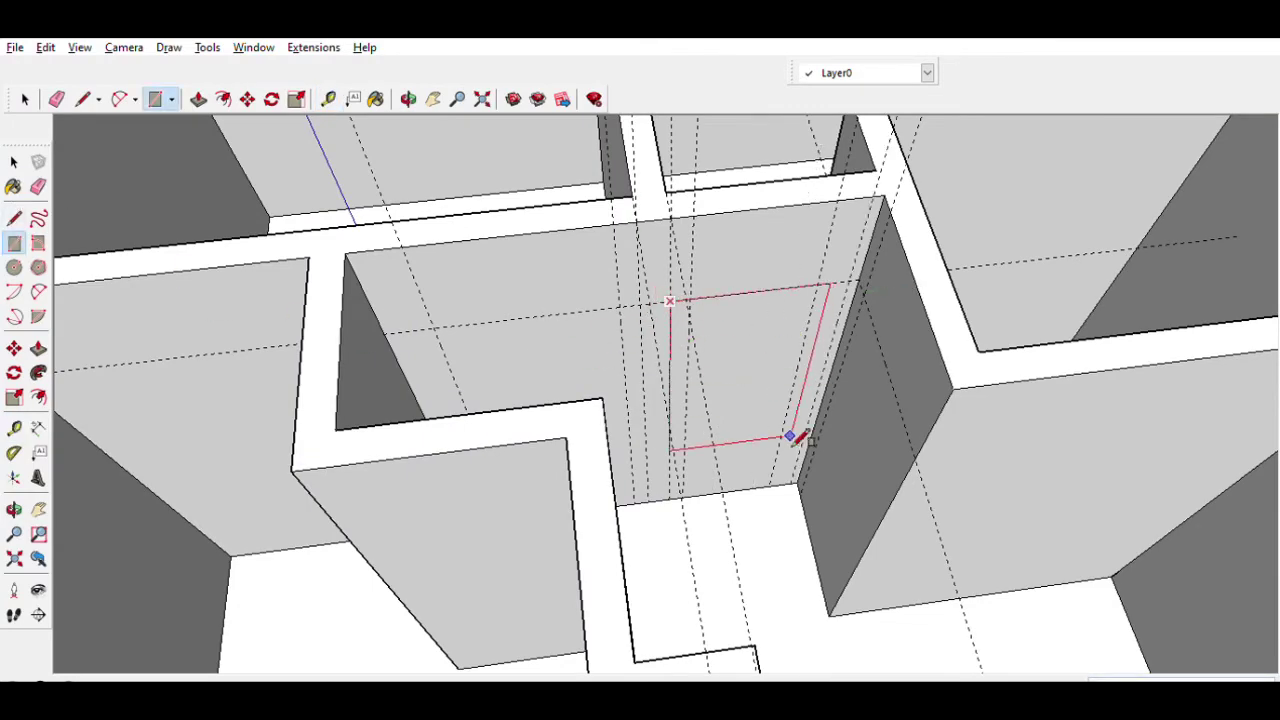
scroll(806, 480, "up", 3)
scroll(790, 490, "up", 2)
scroll(782, 494, "down", 3)
key("t")
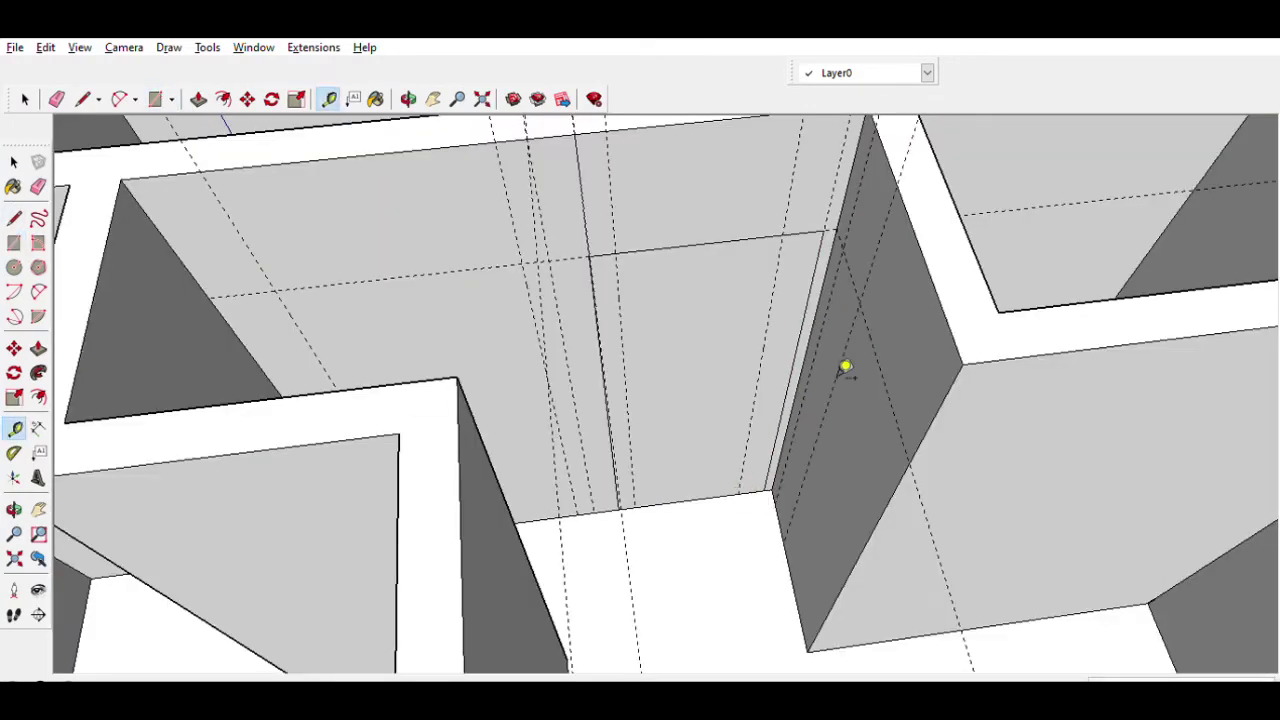
left_click(838, 378)
scroll(838, 378, "down", 2)
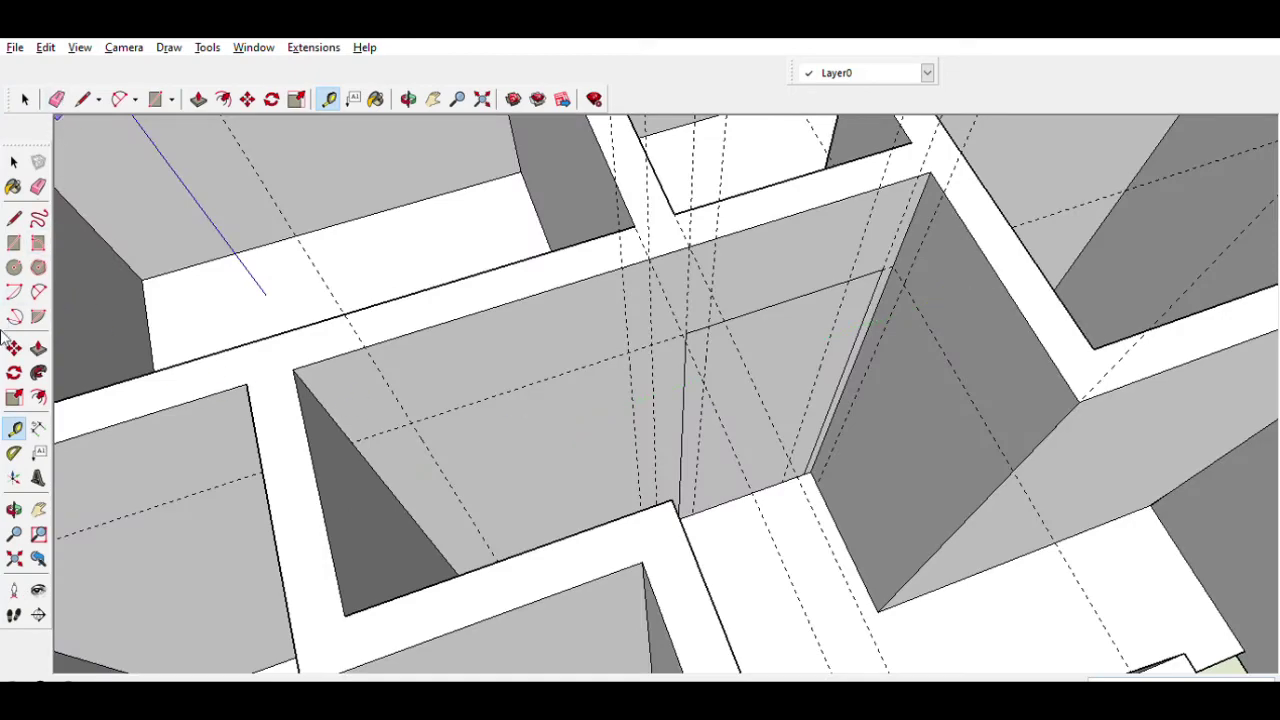
scroll(932, 395, "down", 2)
scroll(780, 443, "up", 2)
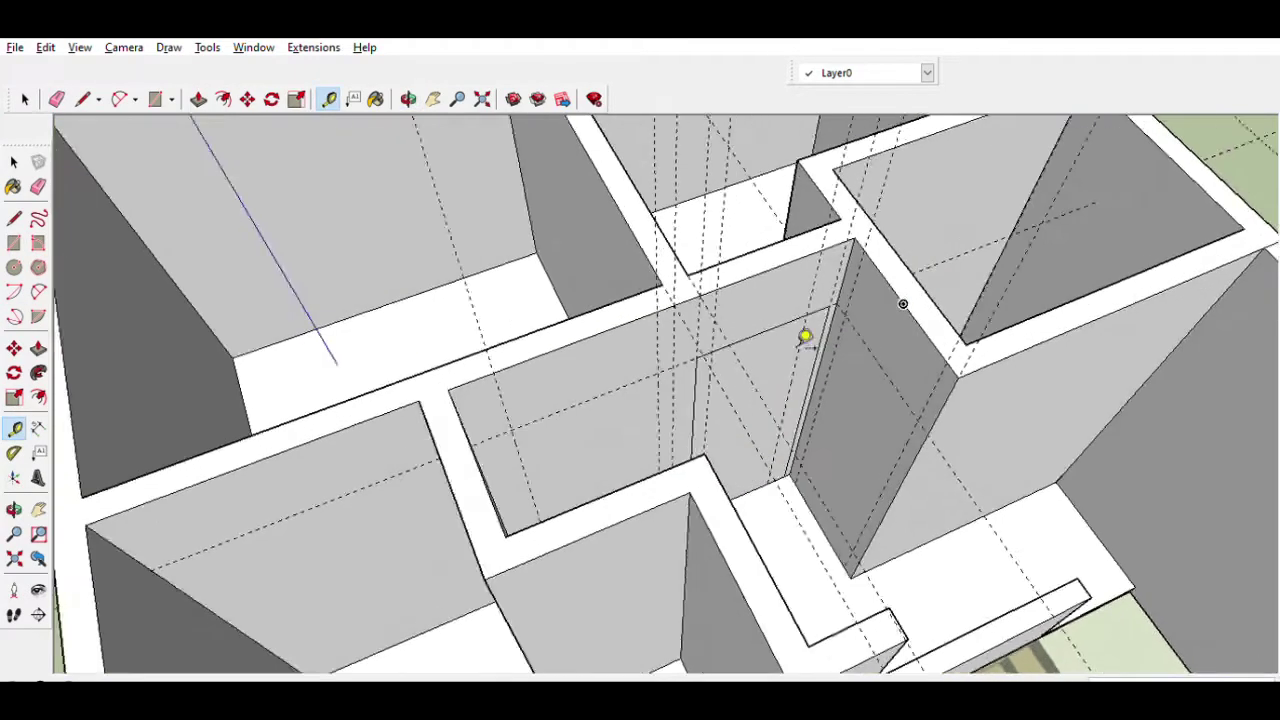
scroll(614, 420, "up", 2)
Step: Finish the door rectangle and push it through the wall to form the doorway
key("r")
scroll(425, 453, "down", 2)
scroll(491, 457, "up", 5)
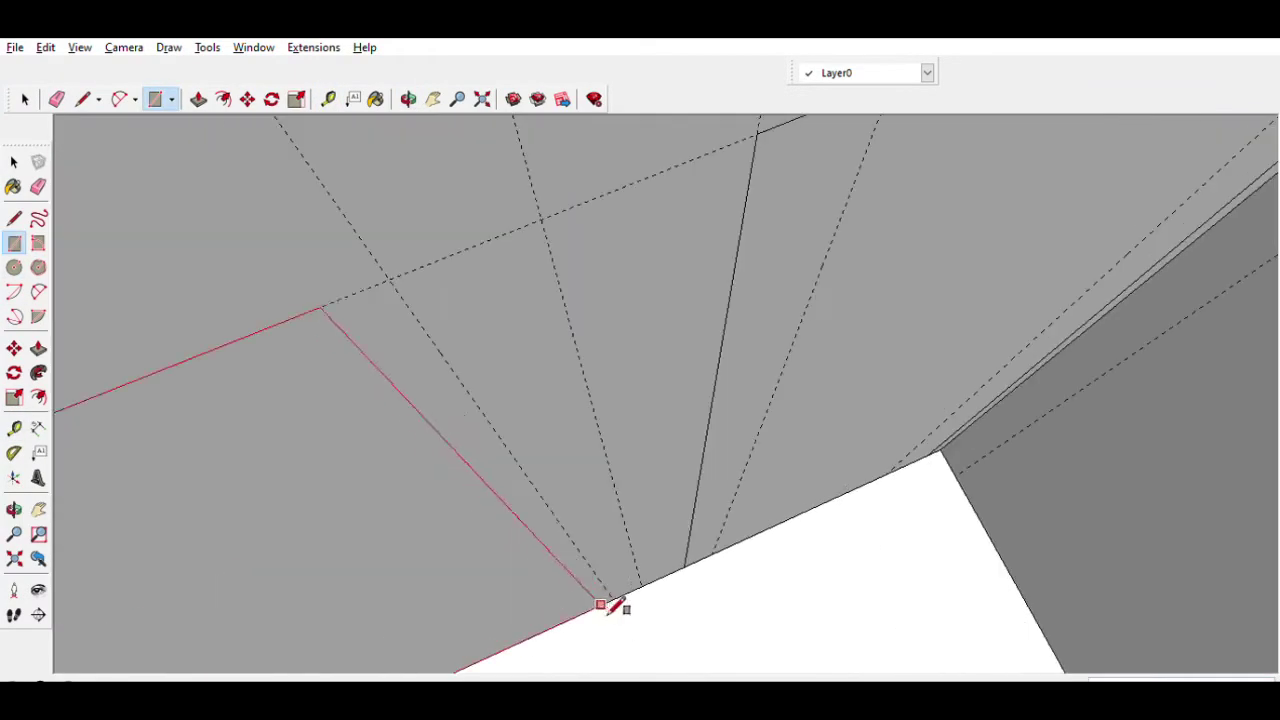
scroll(640, 580, "down", 3)
scroll(790, 480, "up", 4)
scroll(786, 494, "up", 1)
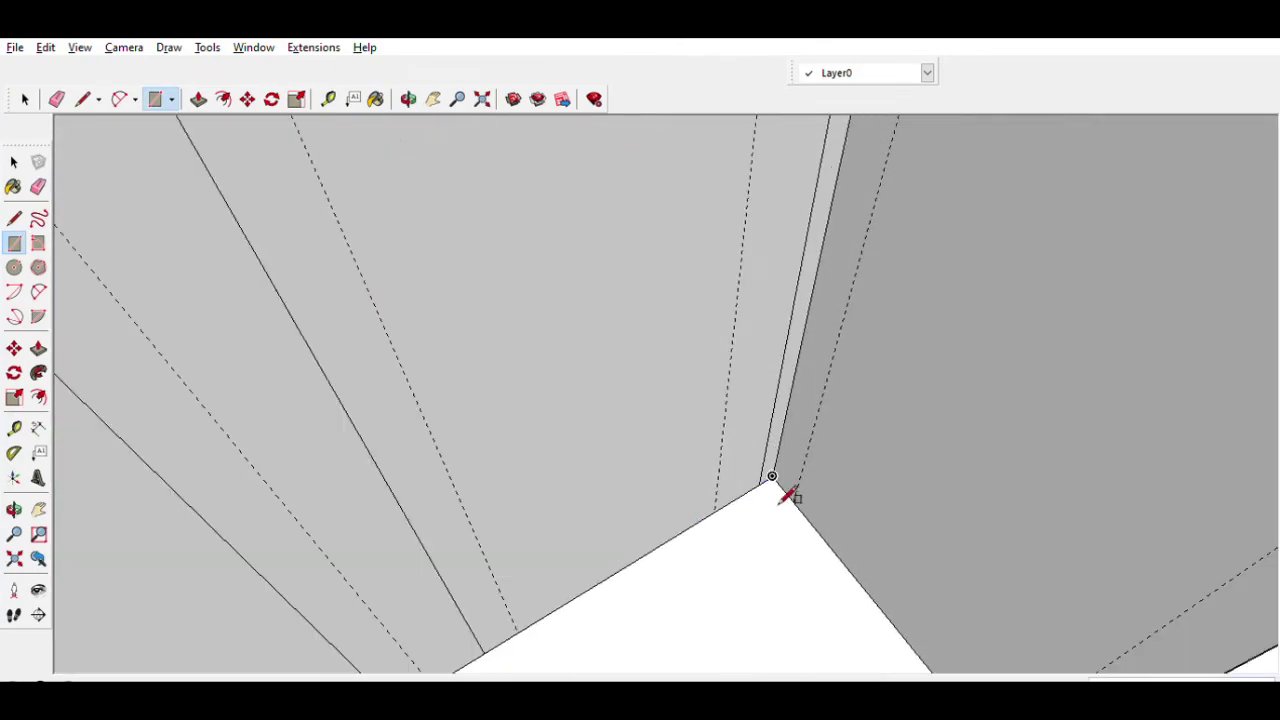
scroll(760, 460, "down", 4)
left_click(920, 342)
scroll(920, 342, "down", 3)
key("p")
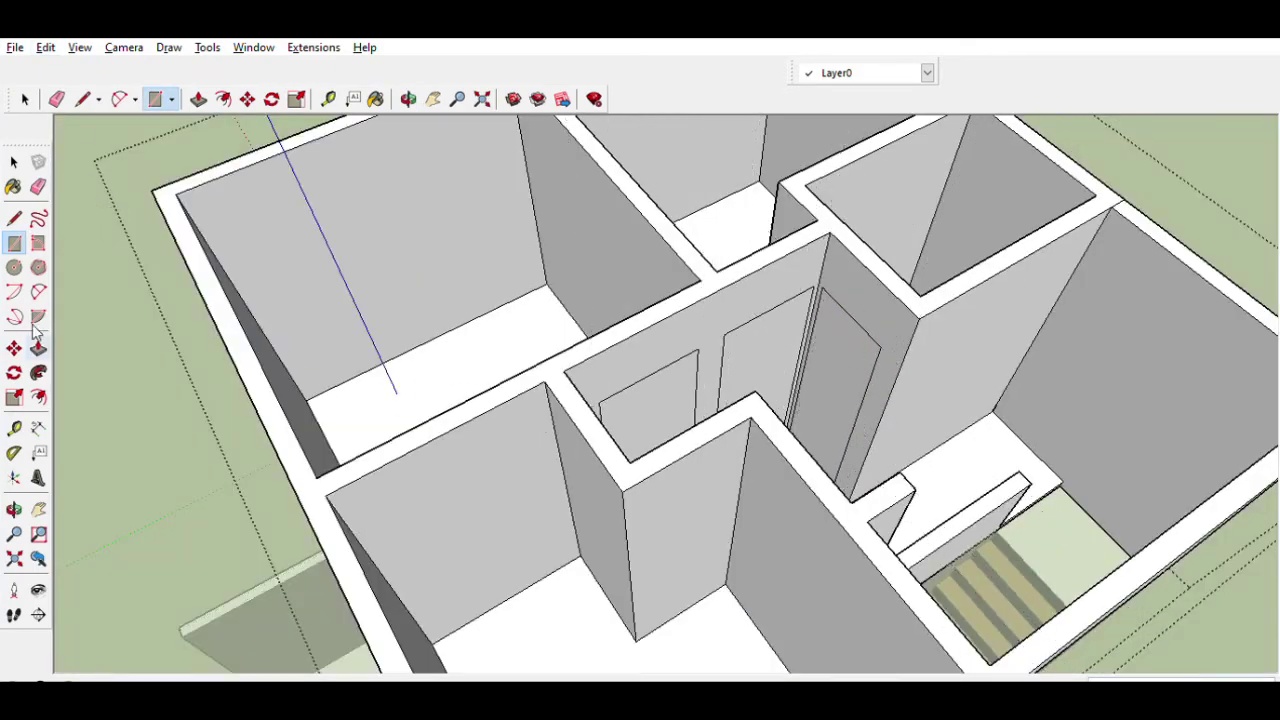
scroll(651, 410, "up", 4)
scroll(651, 410, "down", 1)
left_click(600, 417)
Step: Push the second door face through the top-floor wall
left_click(491, 371)
scroll(494, 289, "down", 3)
scroll(535, 400, "up", 3)
scroll(423, 286, "up", 3)
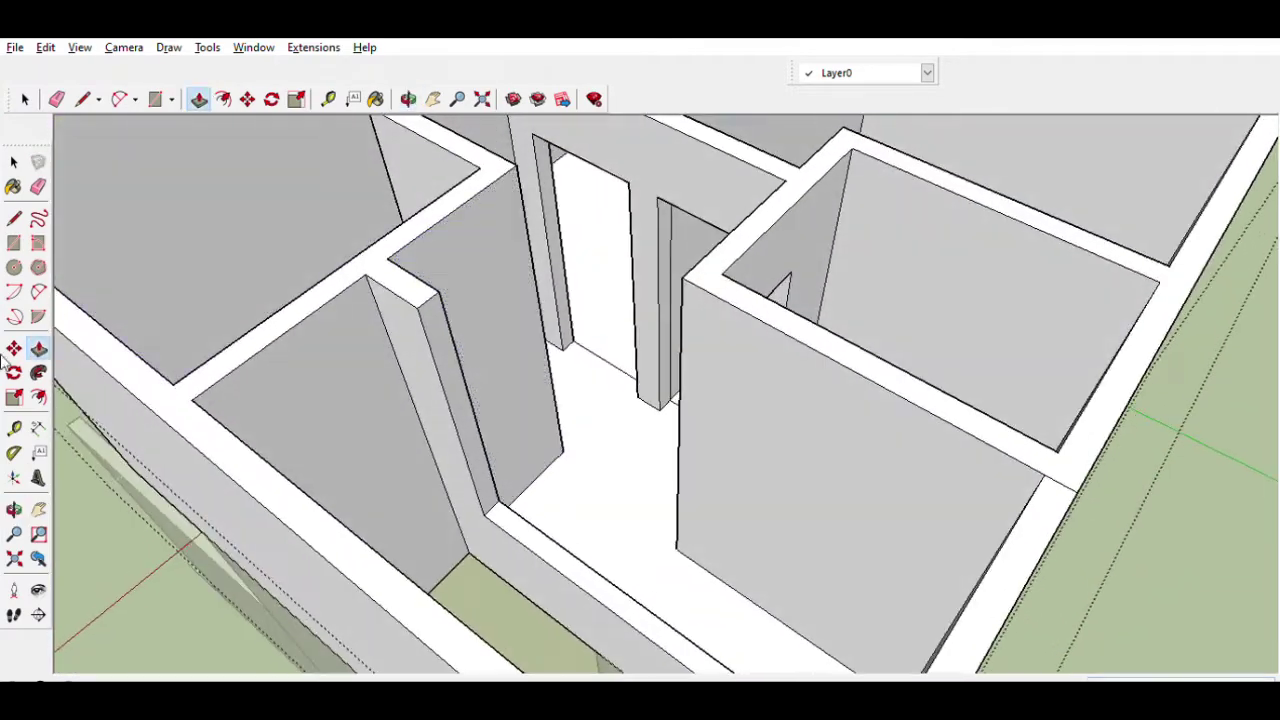
Step: Measure from a wall corner and orbit in over the stair area
key("t")
left_click(412, 273)
middle_click_drag(499, 164, 474, 300)
scroll(474, 300, "down", 3)
scroll(497, 229, "up", 3)
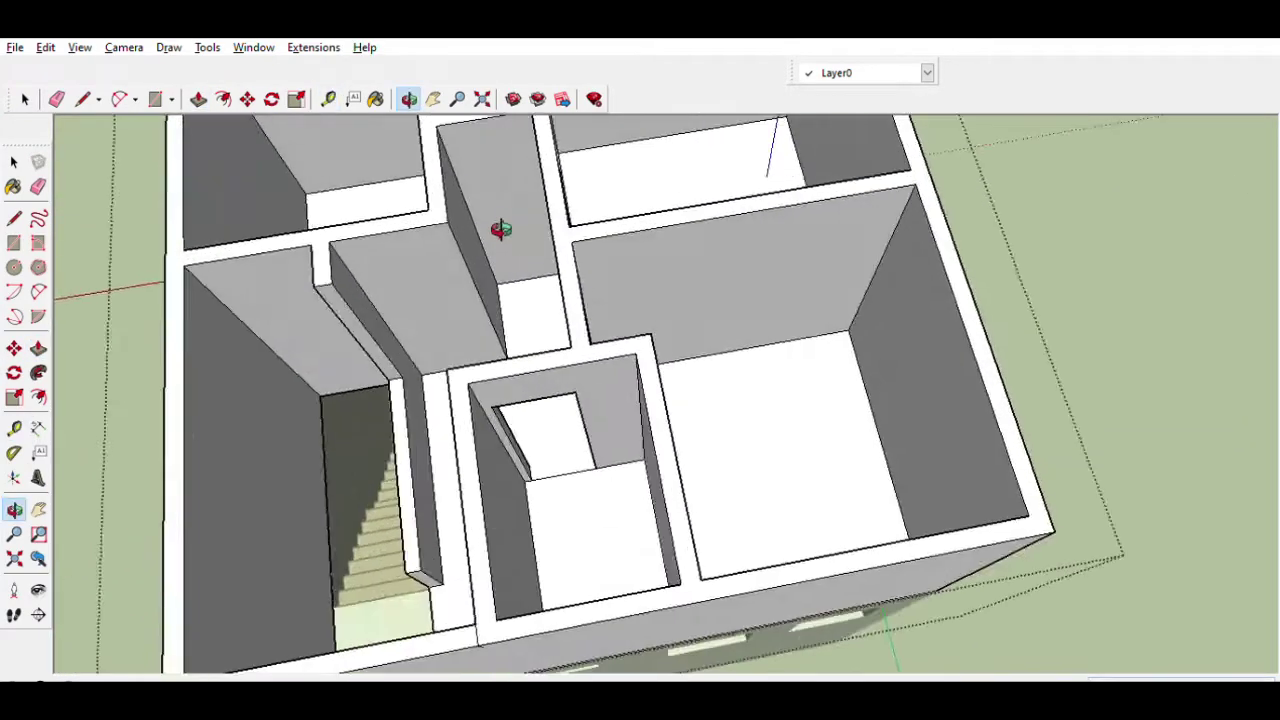
scroll(386, 229, "up", 3)
scroll(443, 152, "up", 2)
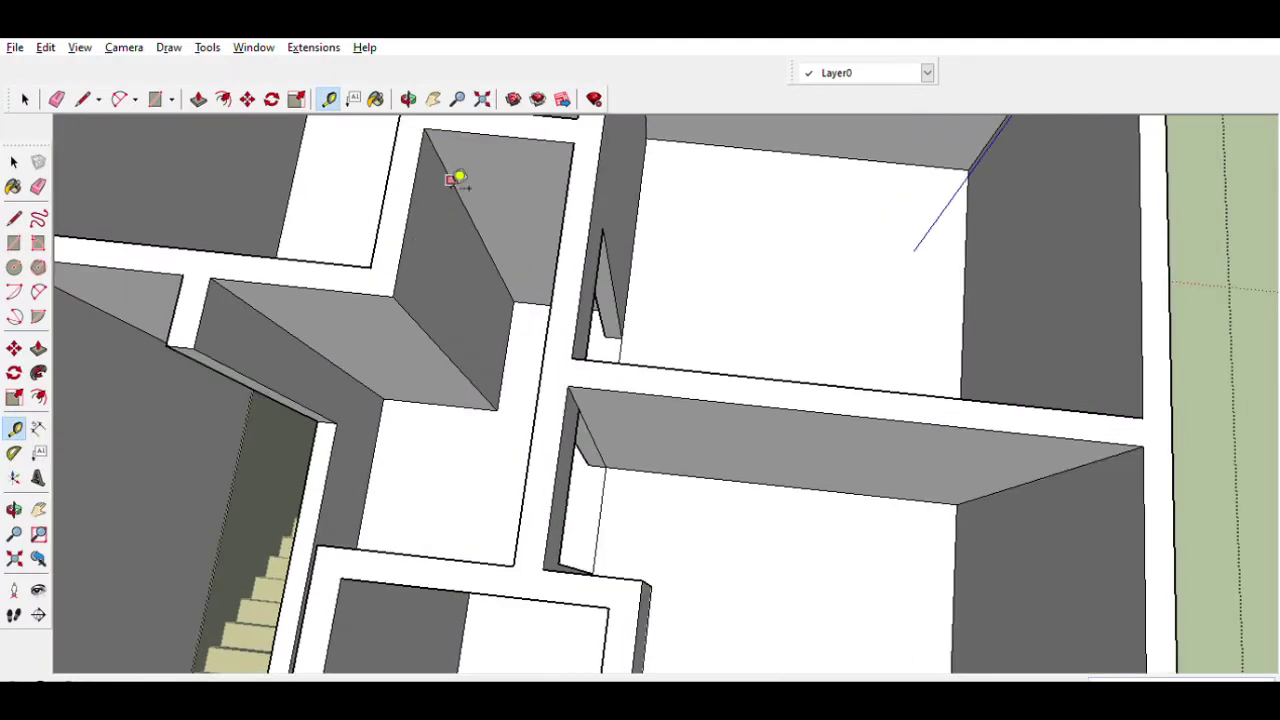
mouse_move(448, 259)
middle_mouse_down()
mouse_move(466, 289)
mouse_move(86, 386)
middle_mouse_up()
Step: Draw the remaining small door rectangle at the wall corner
key("r")
scroll(623, 343, "up", 2)
left_click(509, 287)
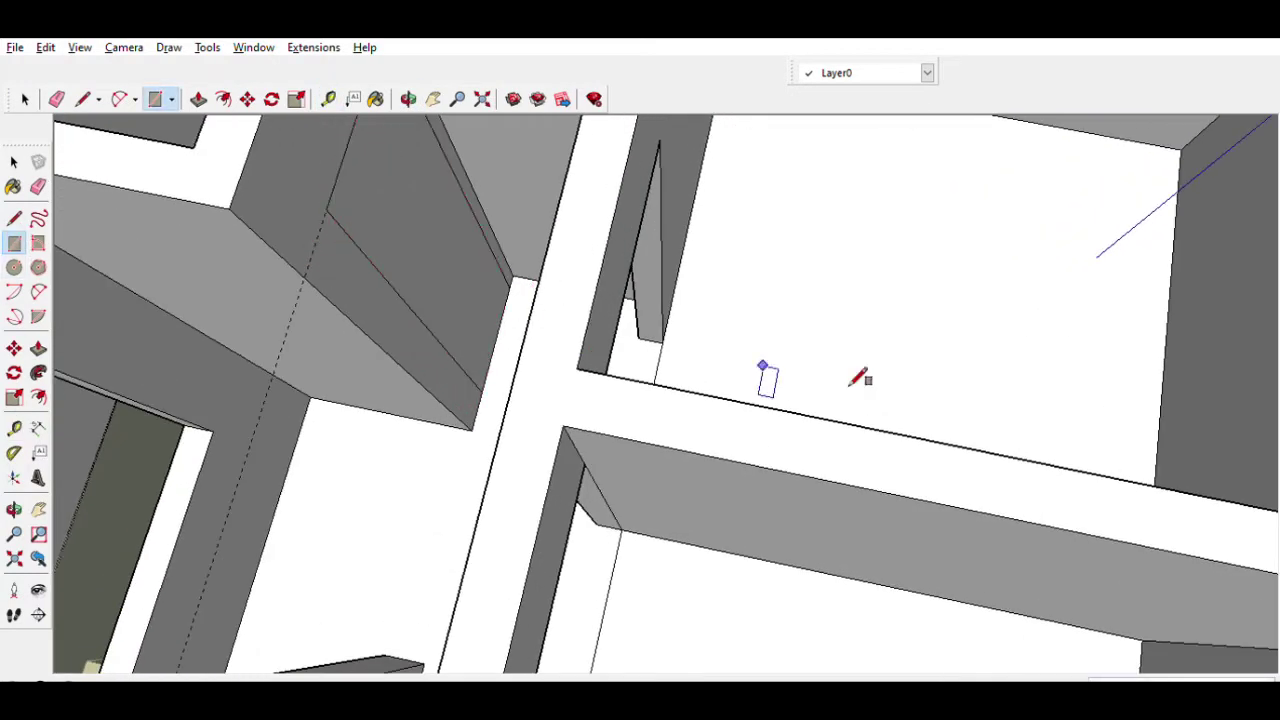
left_click(38, 347)
scroll(680, 343, "down", 10)
Step: Paint wood-plank flooring onto the left and front room floors
mouse_move(680, 343)
middle_mouse_down()
mouse_move(919, 359)
mouse_move(1060, 155)
middle_mouse_up()
scroll(1060, 155, "up", 3)
left_click(525, 373)
left_click(582, 507)
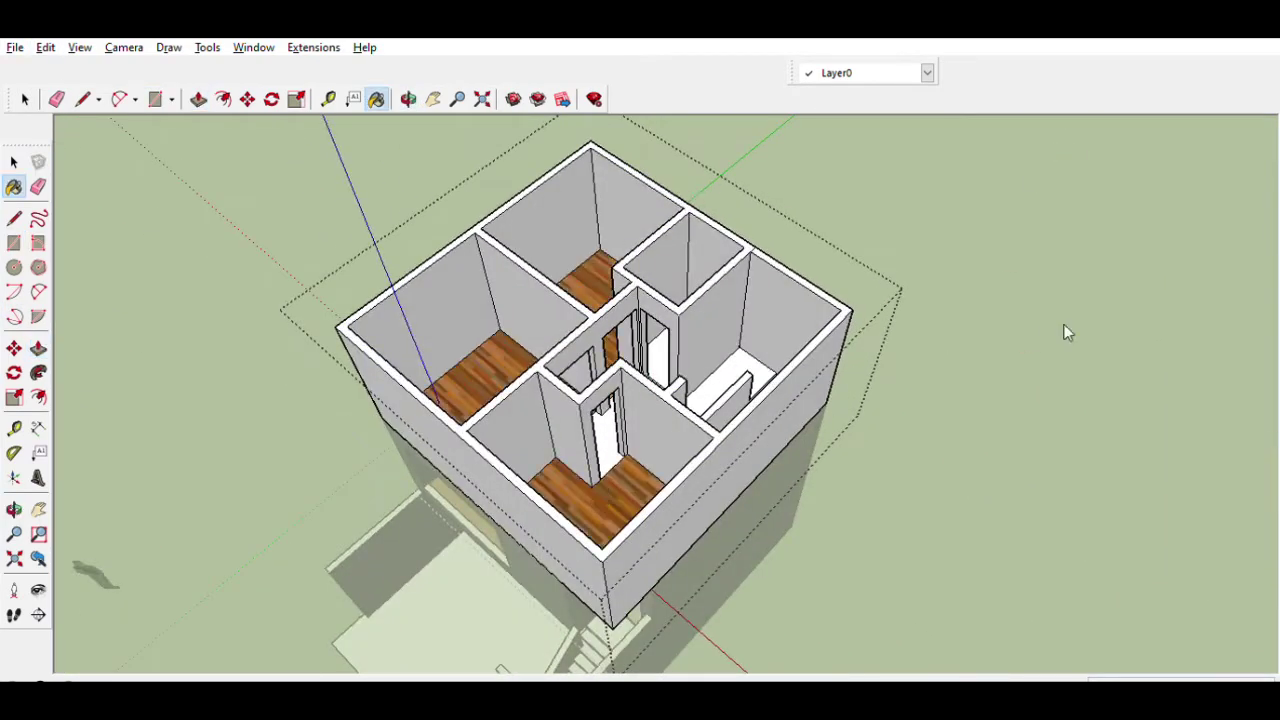
Step: Orbit around the house to a frontal exterior view of the top floor
middle_click_drag(740, 376, 361, 347)
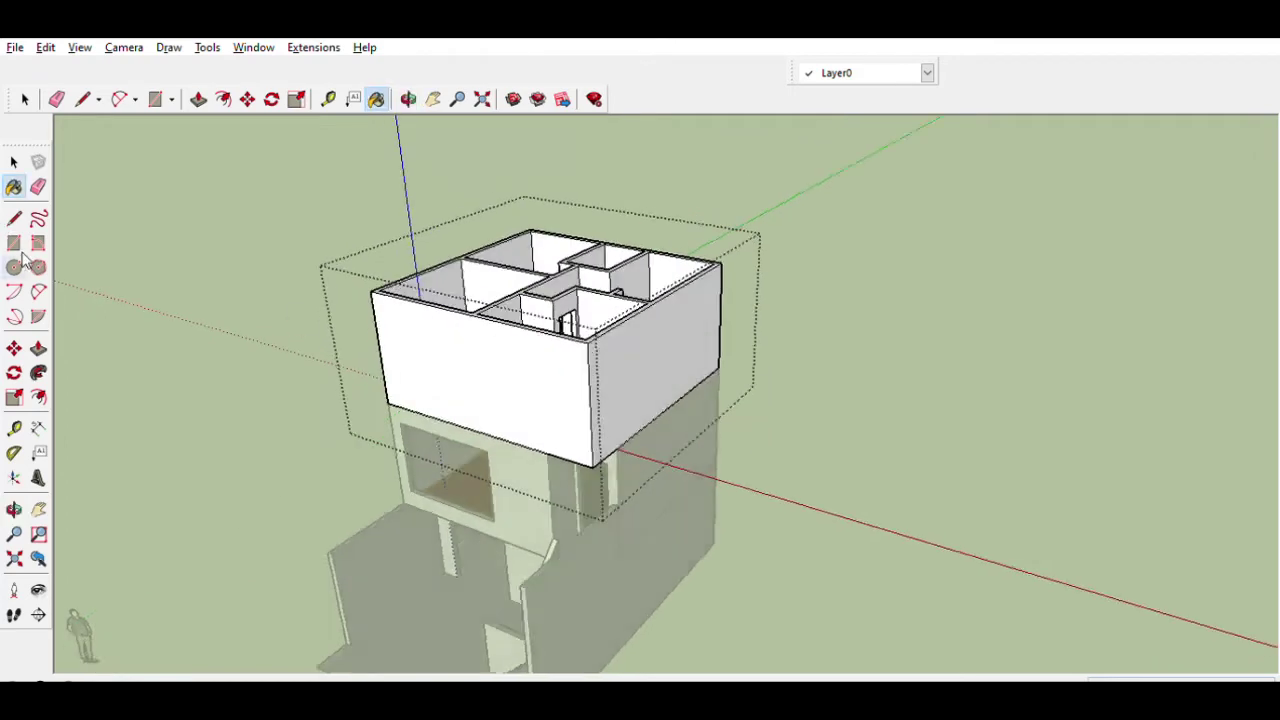
mouse_move(150, 440)
middle_mouse_down()
mouse_move(300, 371)
mouse_move(700, 300)
middle_mouse_up()
key("t")
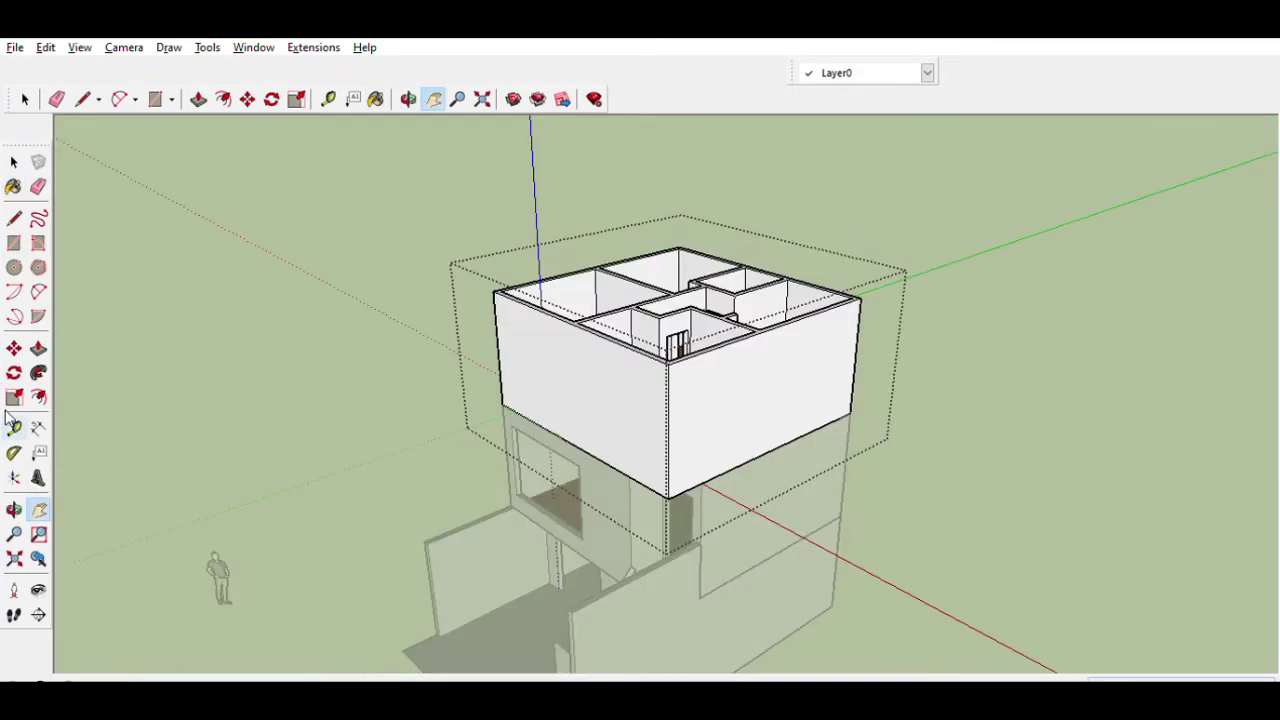
scroll(714, 306, "up", 3)
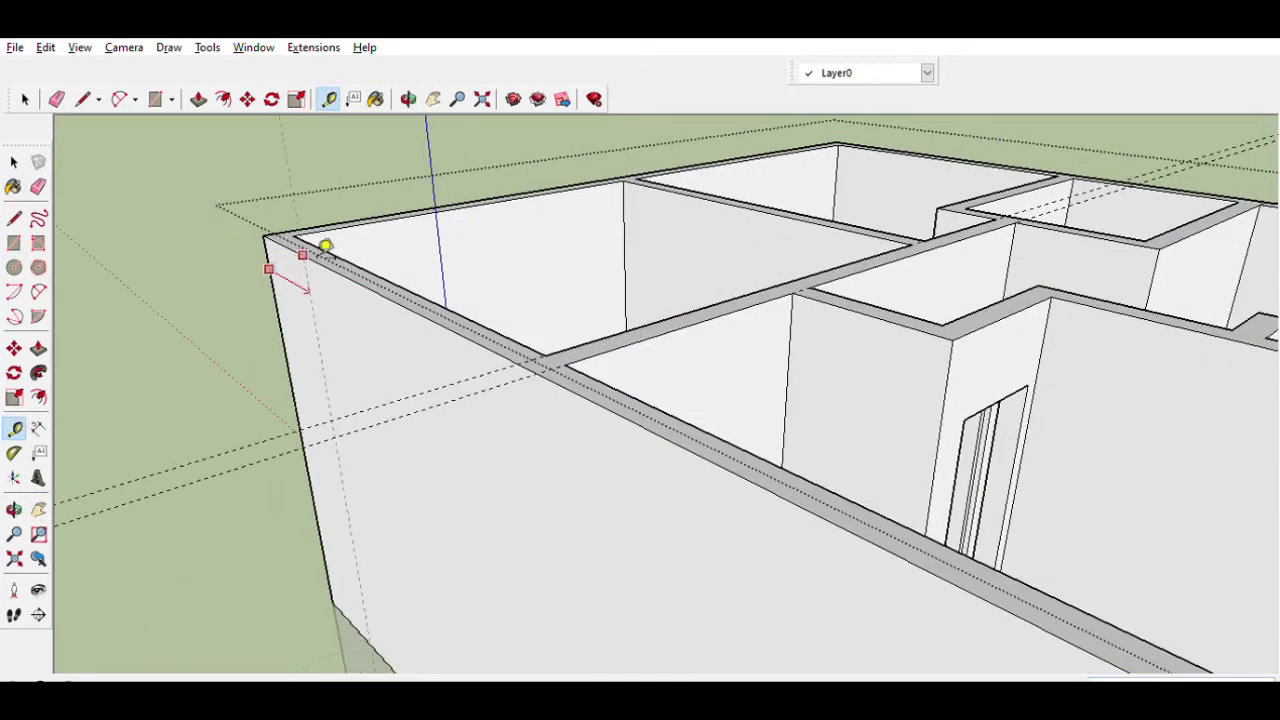
scroll(590, 262, "down", 5)
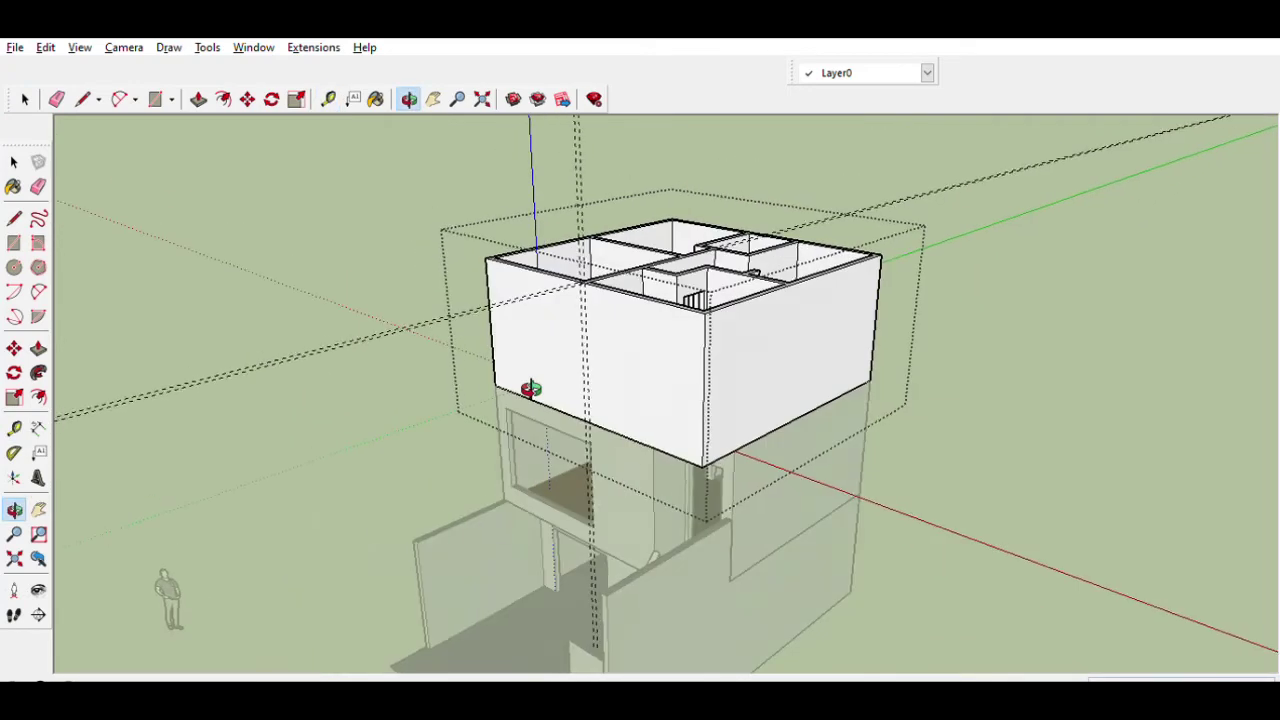
middle_click_drag(590, 262, 138, 208)
key("space")
middle_click_drag(590, 440, 677, 423)
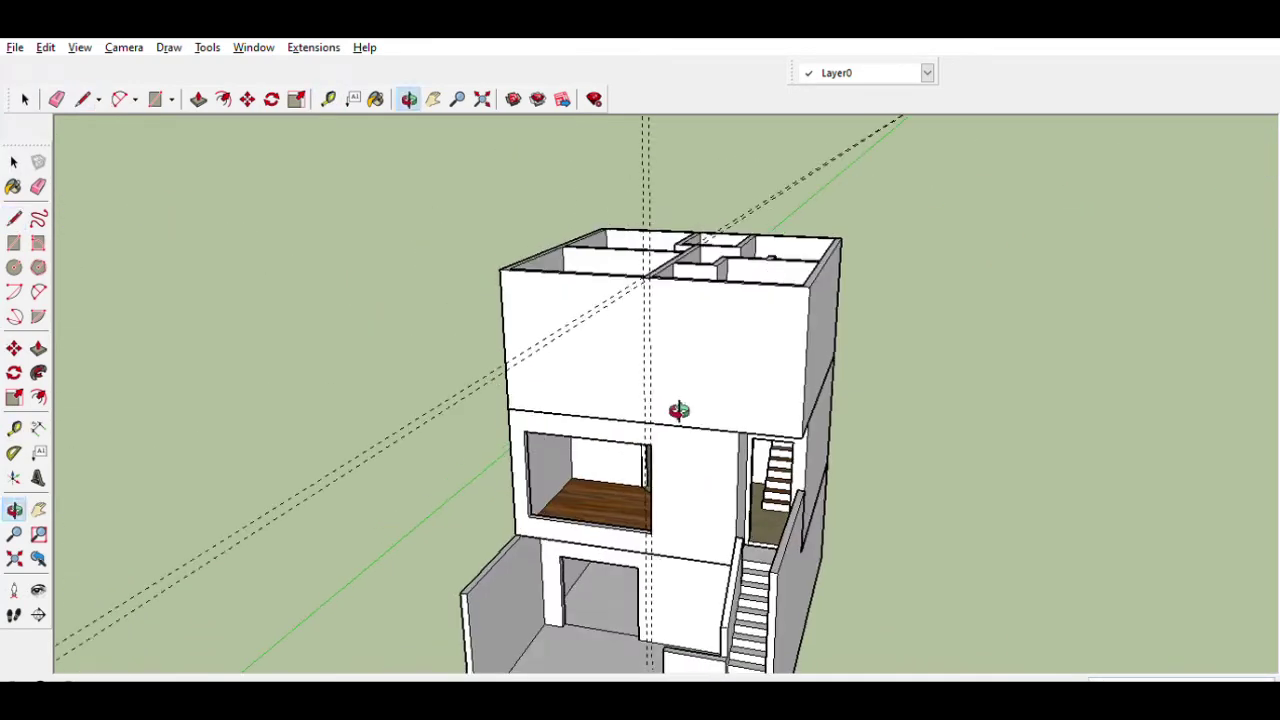
scroll(405, 399, "down", 3)
Step: Place guide measurements and enter the upper-floor group for editing
left_click(14, 428)
scroll(568, 402, "up", 3)
scroll(566, 401, "up", 2)
scroll(704, 410, "down", 3)
scroll(704, 410, "up", 2)
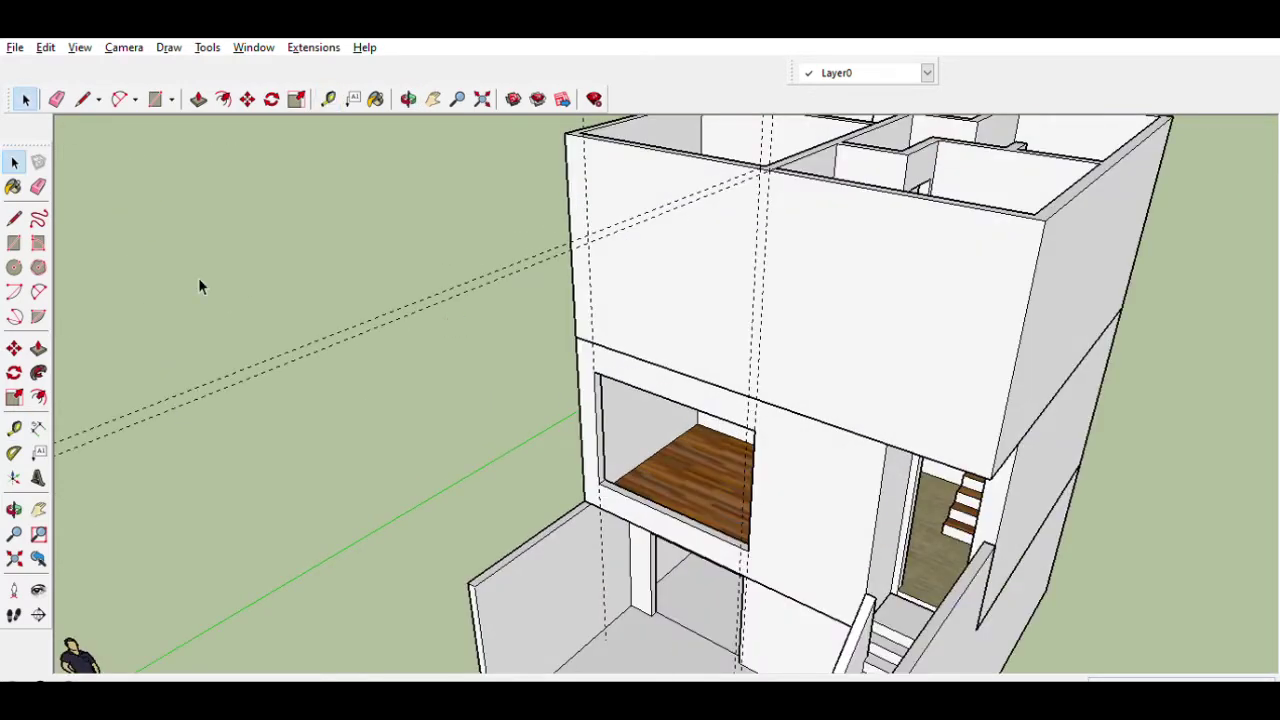
key("Return")
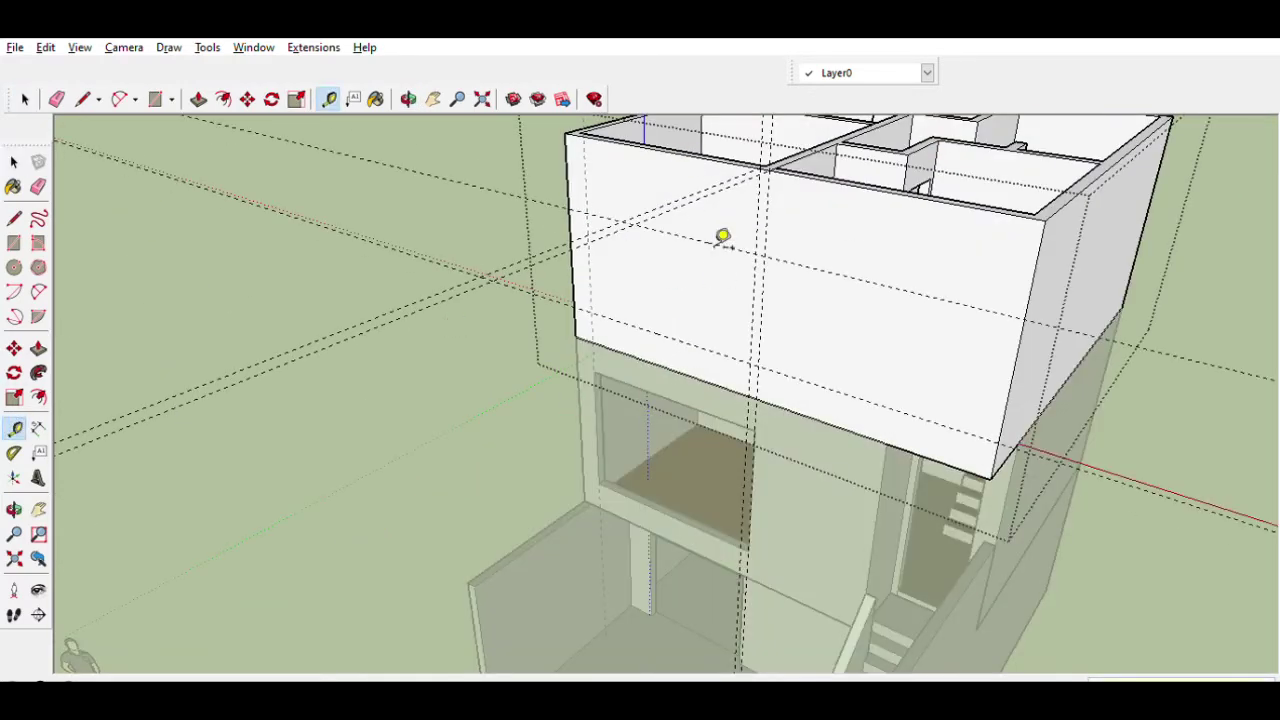
scroll(642, 210, "up", 2)
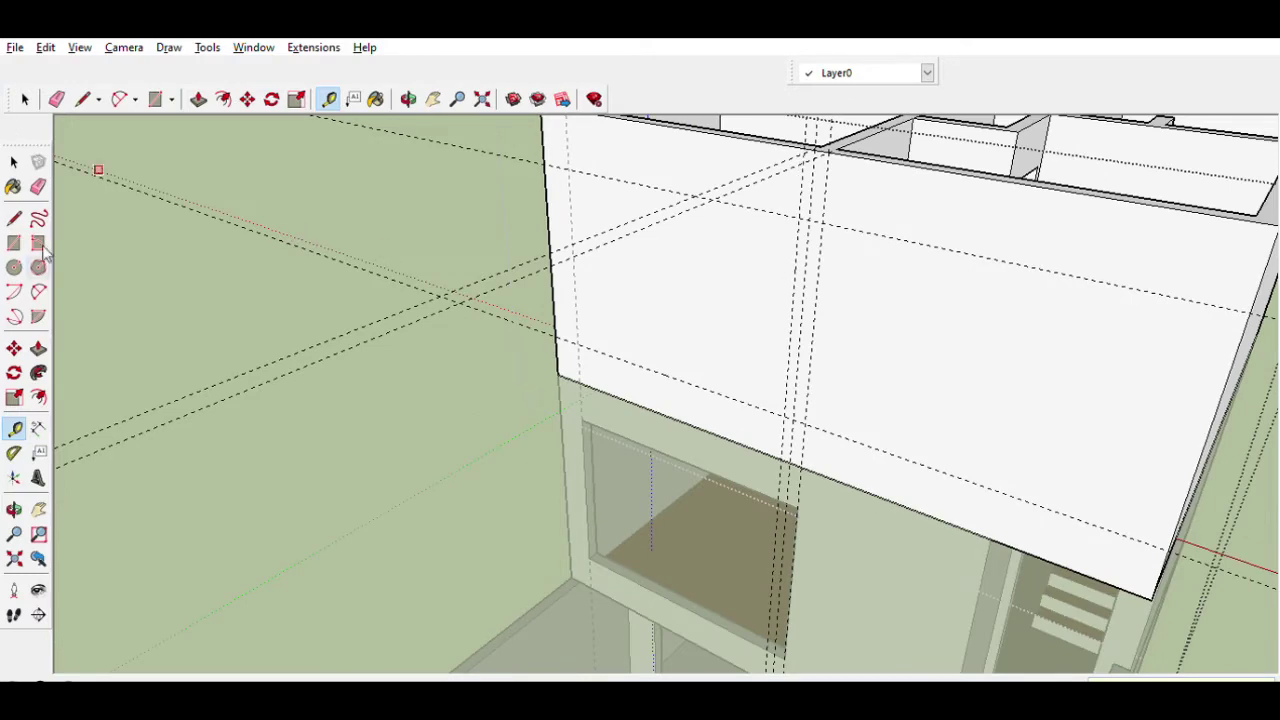
scroll(597, 343, "down", 3)
key("space")
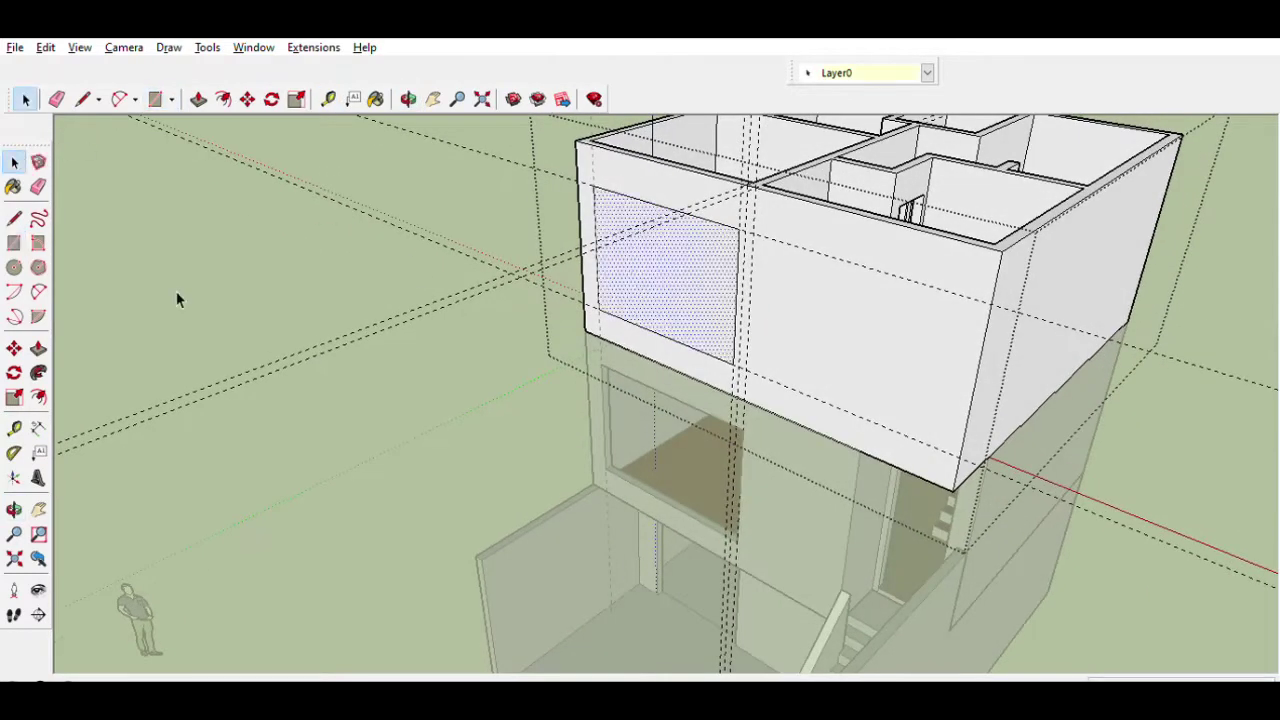
Step: Copy the window rectangle onto the right half of the front wall
left_click(595, 143)
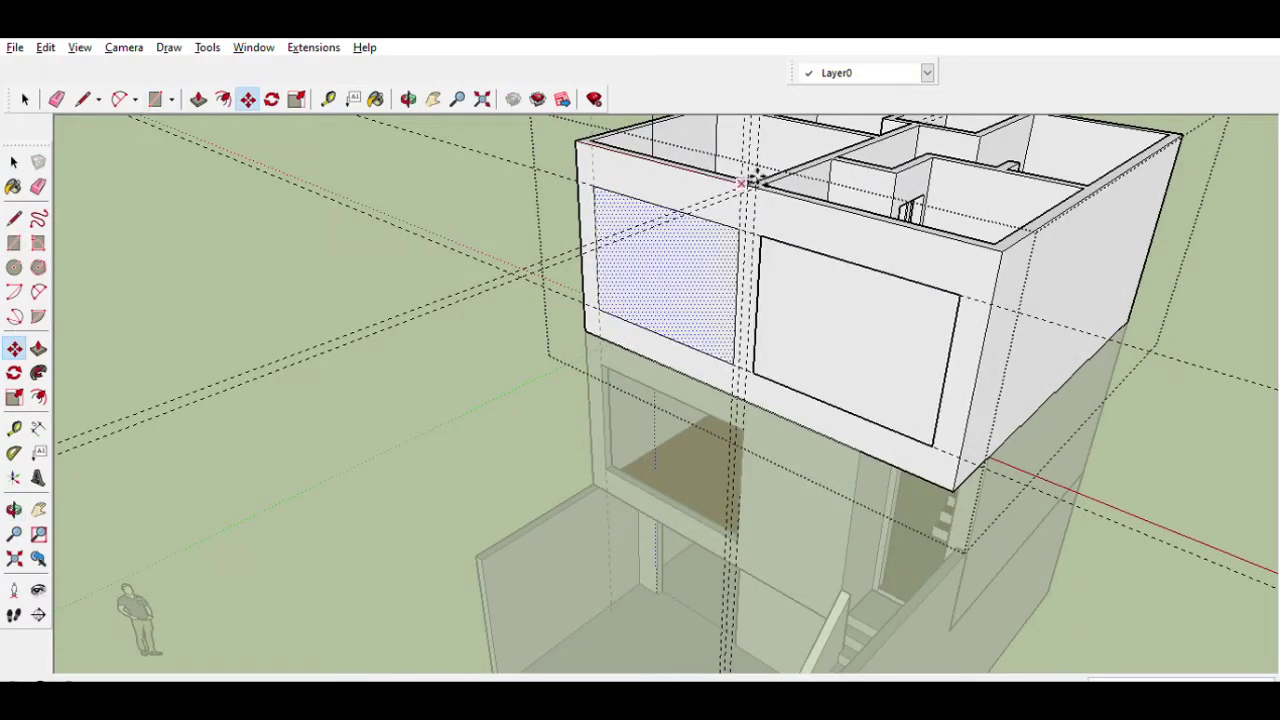
left_click(750, 183)
key("space")
scroll(640, 400, "down", 3)
middle_click_drag(329, 277, 436, 236)
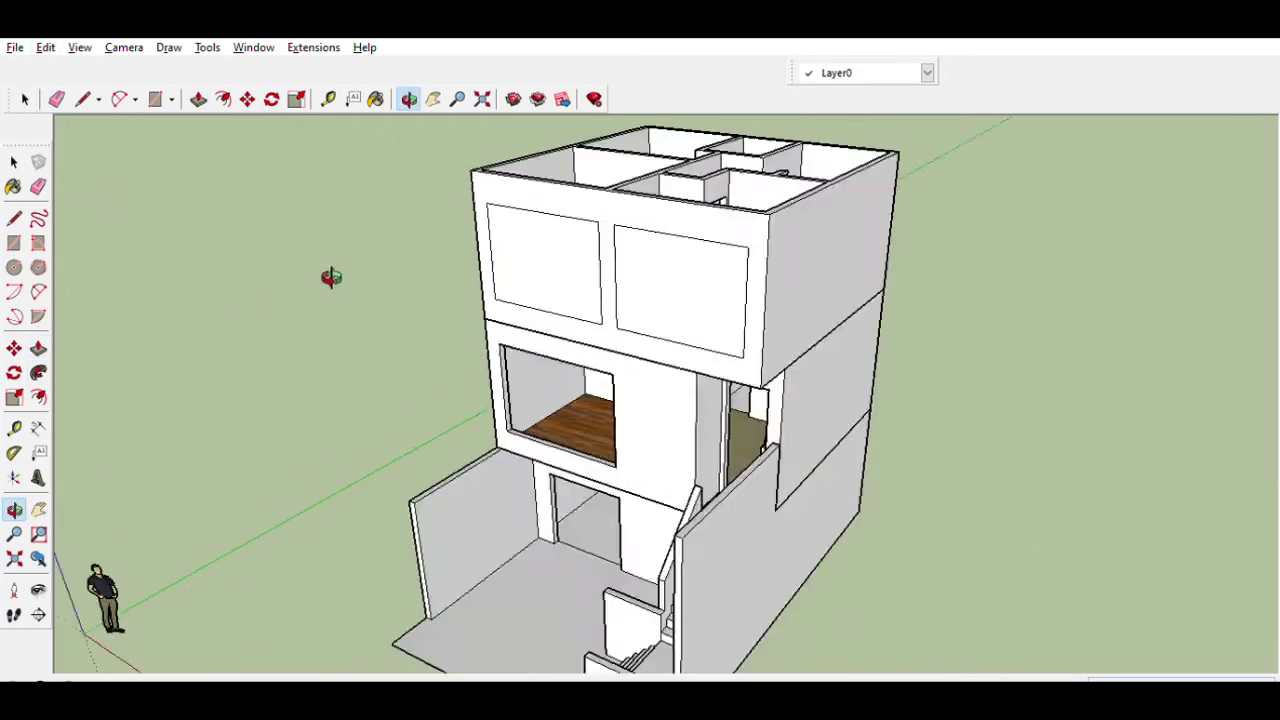
Step: Paint wood onto the bottoms of both front window openings
double_click(470, 280)
scroll(468, 281, "up", 2)
key("b")
left_click(557, 286)
left_click(743, 371)
scroll(760, 350, "down", 3)
key("o")
mouse_move(766, 334)
left_mouse_down()
mouse_move(896, 168)
mouse_move(700, 300)
left_mouse_up()
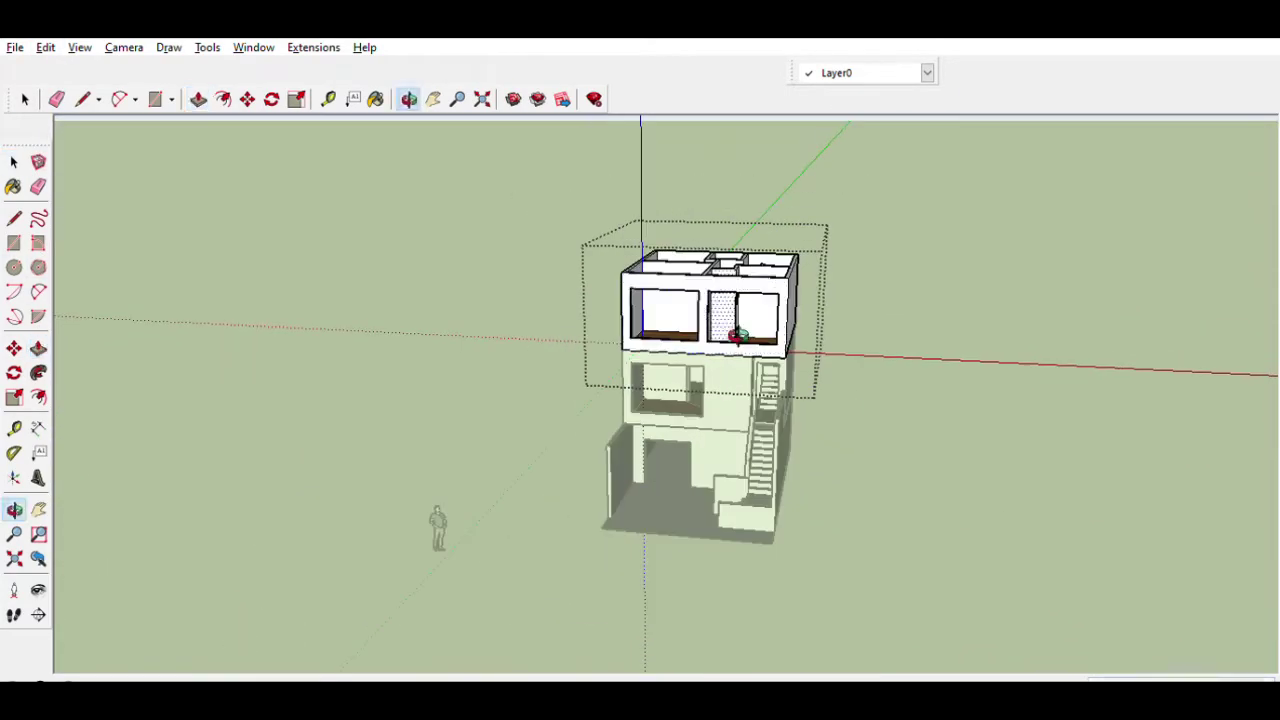
Step: Orbit to look down onto the top floor's back rooms
scroll(637, 341, "up", 3)
key("m")
scroll(637, 341, "down", 3)
mouse_move(637, 341)
middle_mouse_down()
mouse_move(806, 343)
mouse_move(677, 171)
mouse_move(797, 234)
mouse_move(95, 308)
middle_mouse_up()
scroll(797, 234, "up", 3)
scroll(470, 228, "up", 2)
Step: Draw a window rectangle on the small back room's wall and push it through
key("r")
left_click(636, 222)
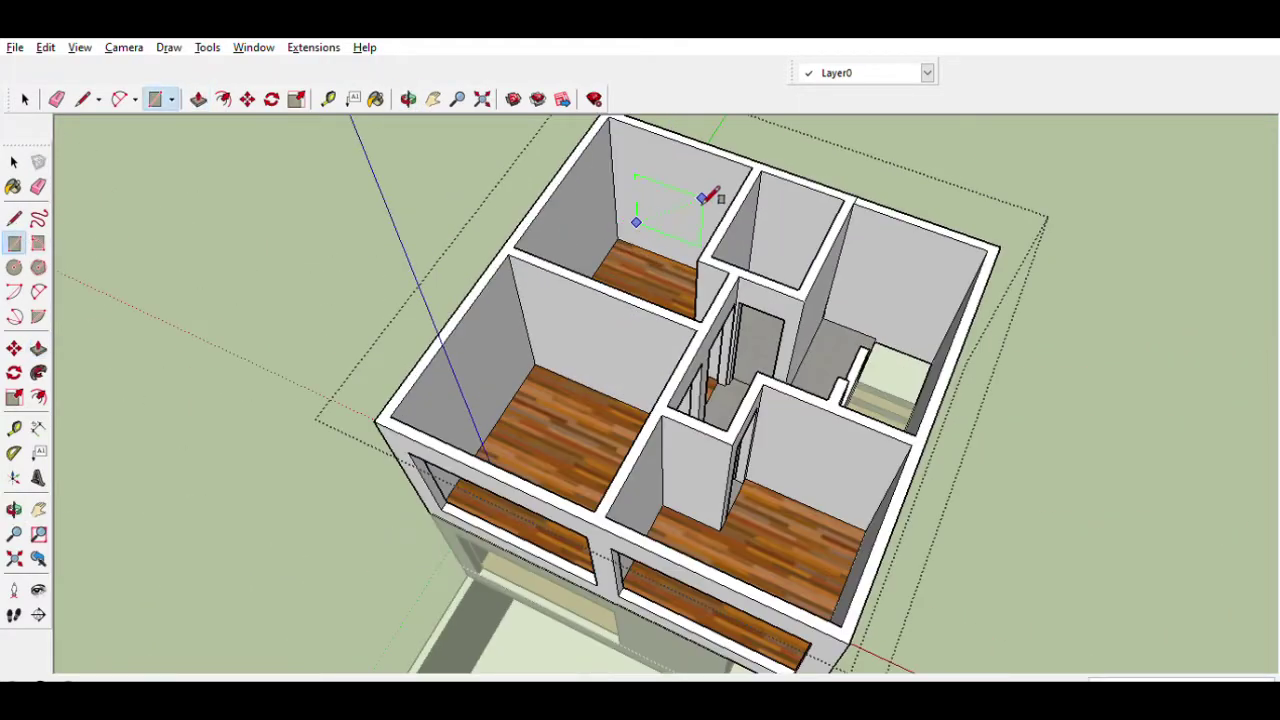
left_click(828, 210)
scroll(896, 305, "down", 2)
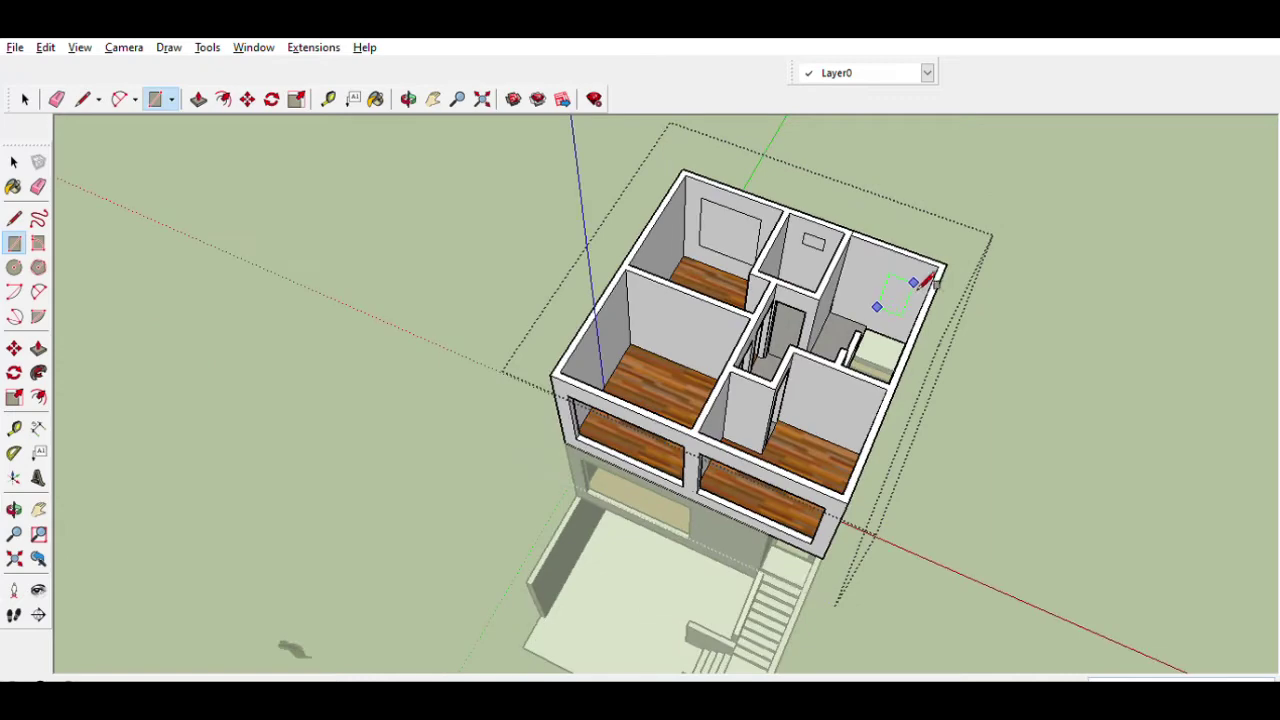
left_click(38, 347)
middle_click_drag(731, 223, 36, 105)
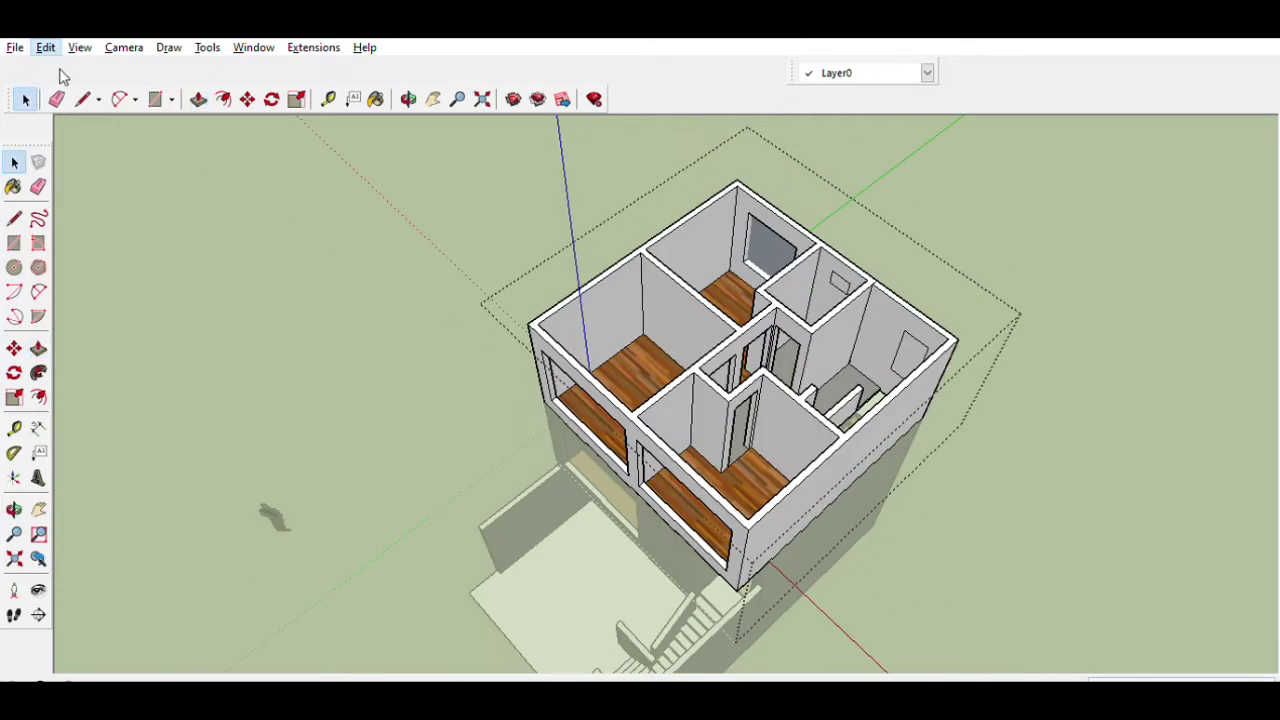
scroll(676, 240, "up", 2)
mouse_move(962, 363)
middle_mouse_down()
mouse_move(140, 217)
mouse_move(517, 217)
middle_mouse_up()
scroll(600, 480, "up", 2)
scroll(605, 510, "up", 3)
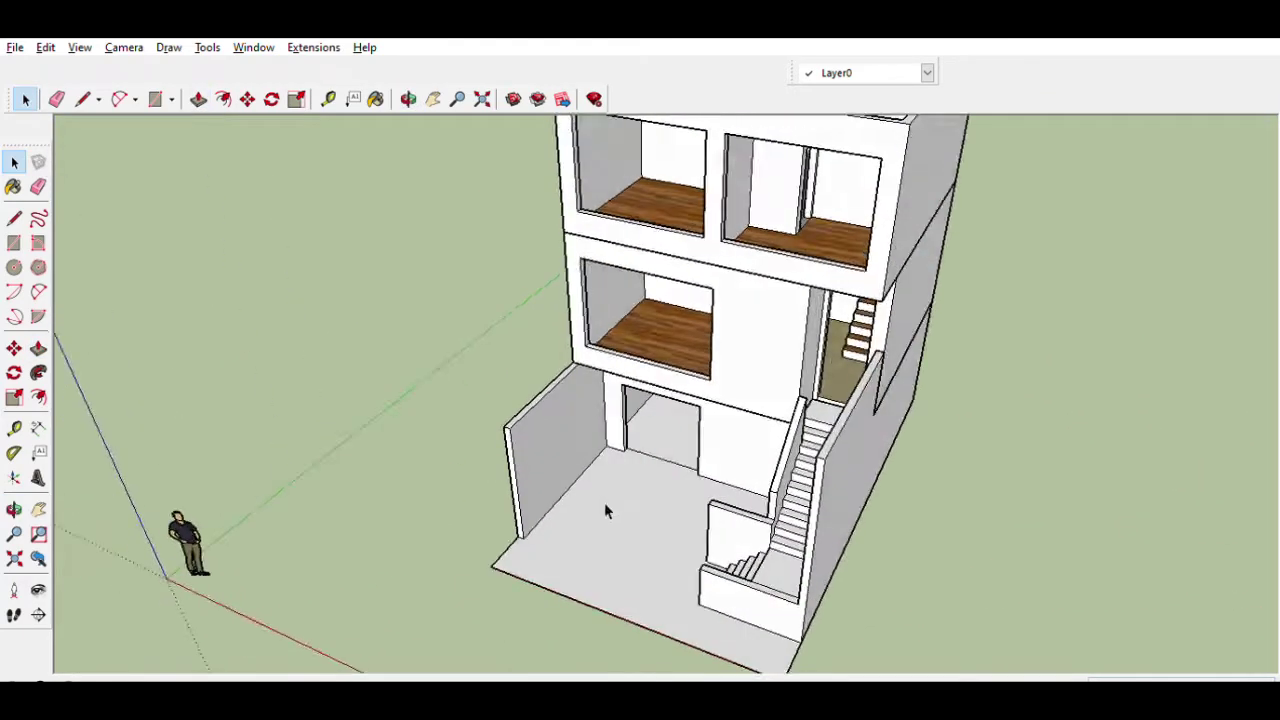
Step: Raise the left wall's top face to full building height
scroll(605, 510, "up", 3)
key("l")
scroll(633, 352, "up", 2)
scroll(640, 352, "up", 2)
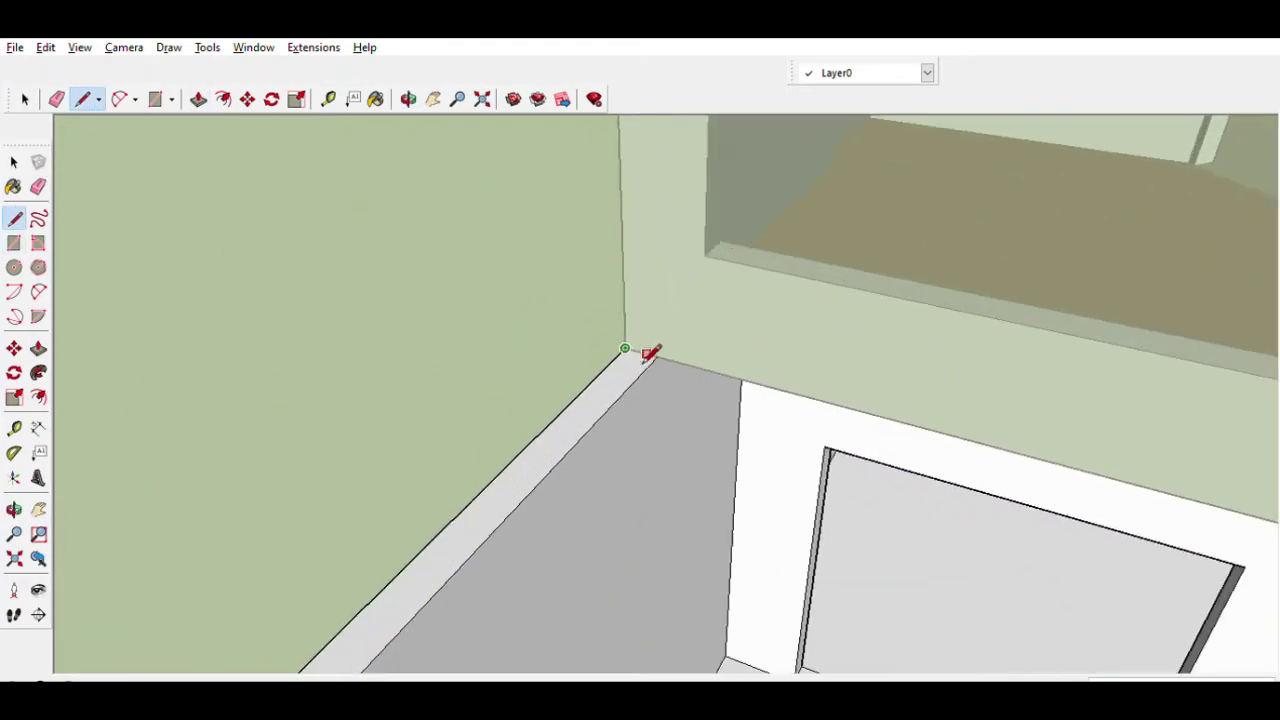
left_click(38, 348)
left_click(505, 375)
scroll(511, 366, "down", 5)
Step: Reorient the view to a more frontal angle of the left wall
mouse_move(507, 183)
middle_mouse_down()
mouse_move(651, 371)
mouse_move(571, 400)
middle_mouse_up()
scroll(620, 390, "up", 3)
scroll(700, 255, "down", 5)
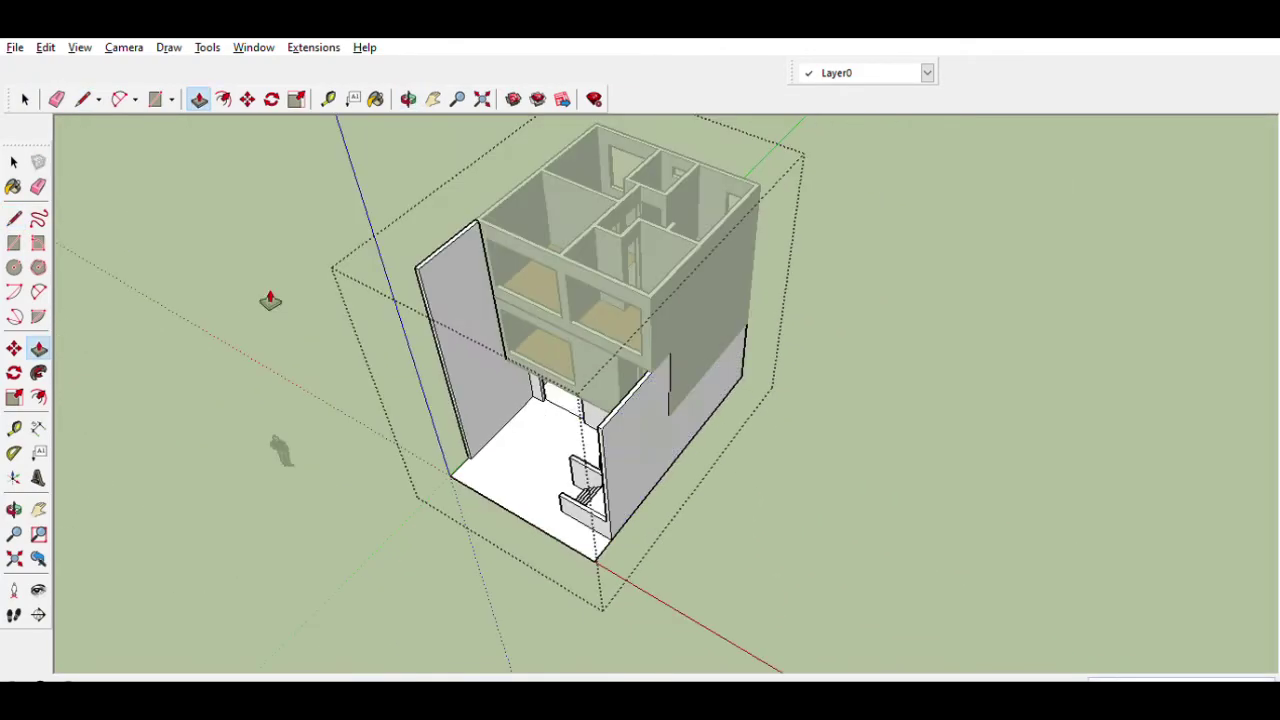
key("l")
scroll(663, 385, "up", 4)
scroll(488, 447, "down", 4)
middle_click_drag(789, 243, 646, 408)
scroll(765, 360, "up", 4)
key("p")
scroll(660, 330, "down", 3)
scroll(560, 297, "up", 3)
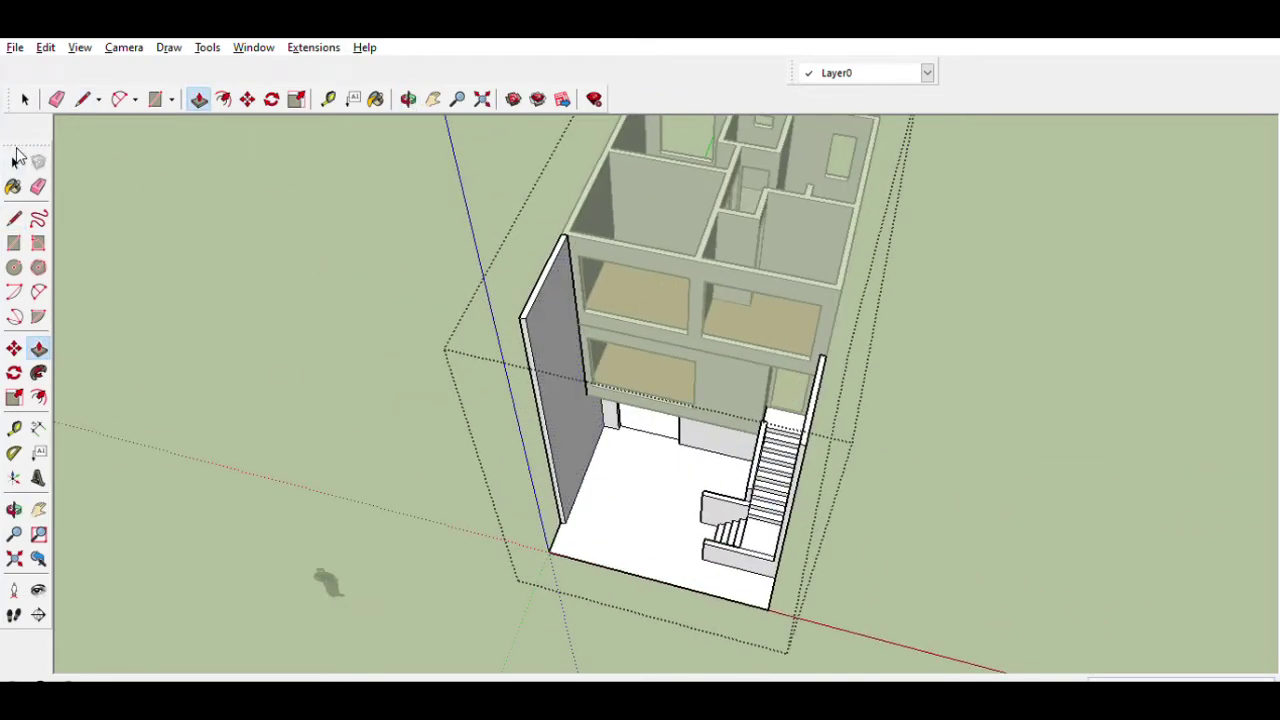
Step: Orbit higher over the upper floor to frame the left wall's top
middle_click_drag(560, 297, 386, 386)
key("space")
scroll(386, 386, "up", 3)
left_click(13, 218)
scroll(505, 276, "up", 3)
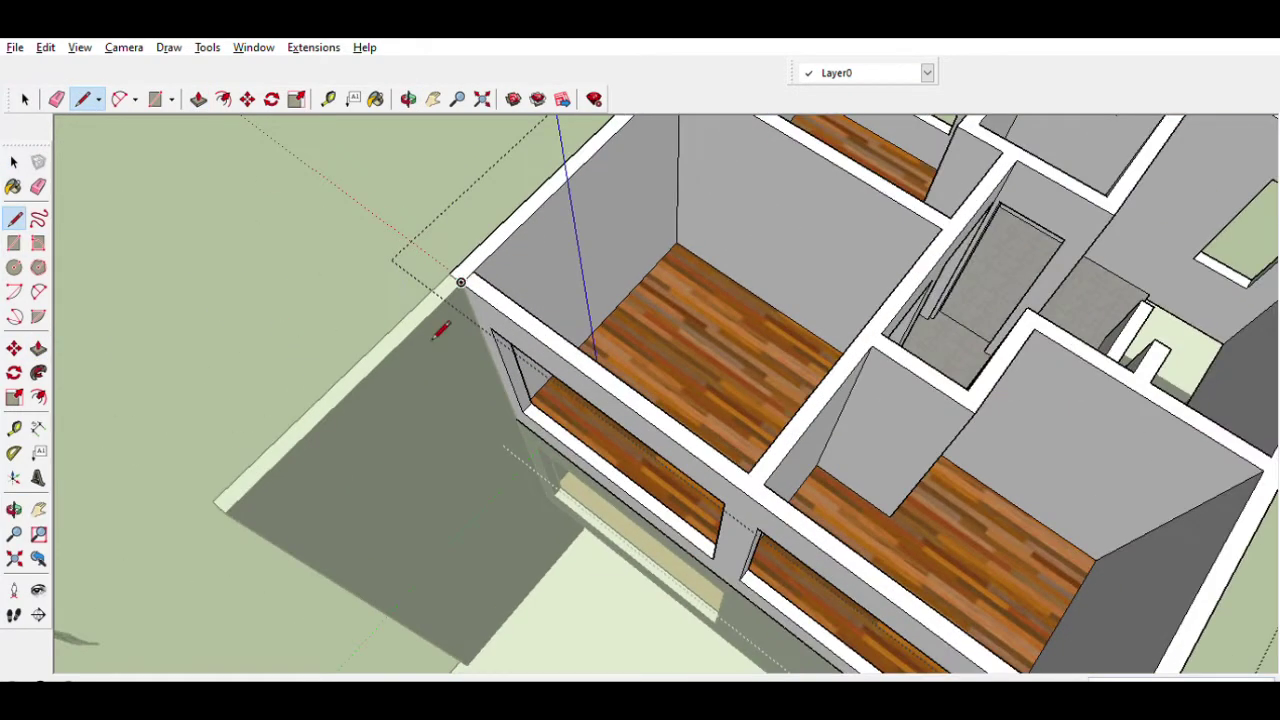
scroll(571, 177, "down", 3)
scroll(586, 177, "up", 1)
scroll(600, 171, "down", 2)
scroll(603, 170, "up", 5)
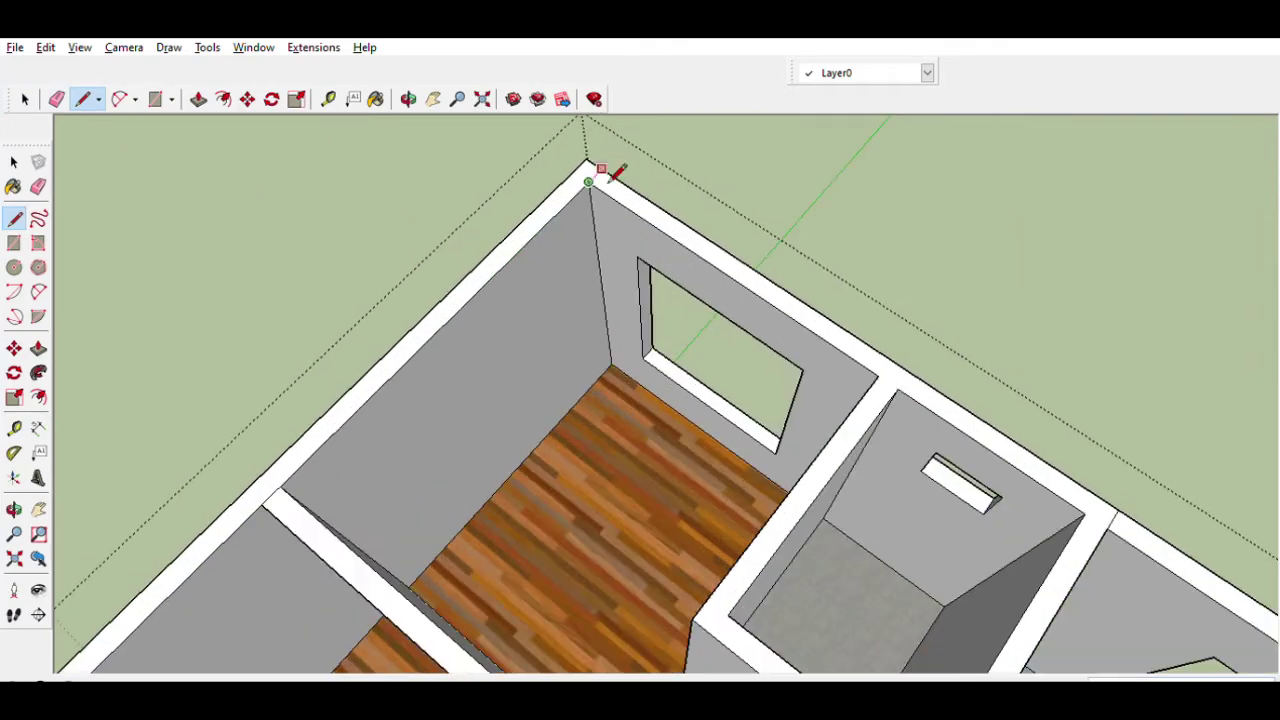
scroll(603, 170, "down", 5)
scroll(603, 170, "down", 2)
Step: Extend the left wall's top further upward past the roof
left_click(38, 348)
scroll(571, 286, "up", 1)
scroll(578, 260, "up", 2)
left_click_drag(578, 258, 532, 283)
scroll(718, 147, "up", 2)
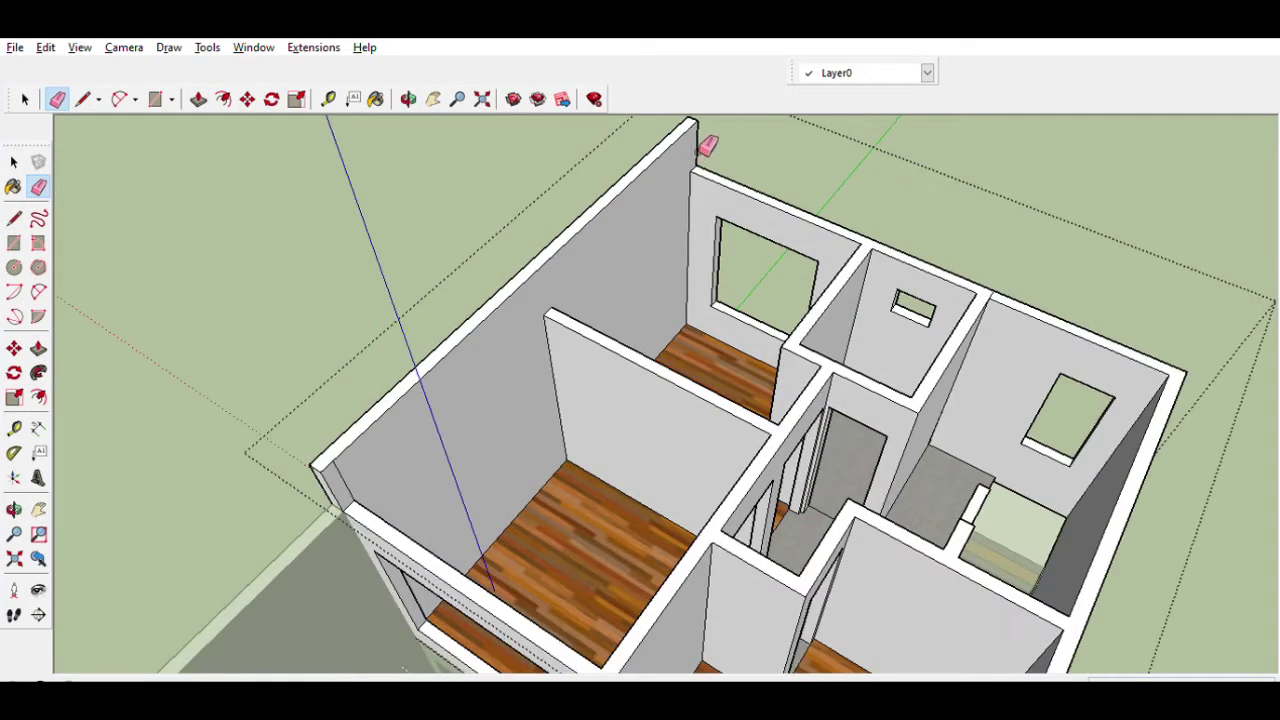
key("space")
scroll(323, 370, "down", 3)
Step: Orbit to a raised perspective showing the tall wall's top
key("p")
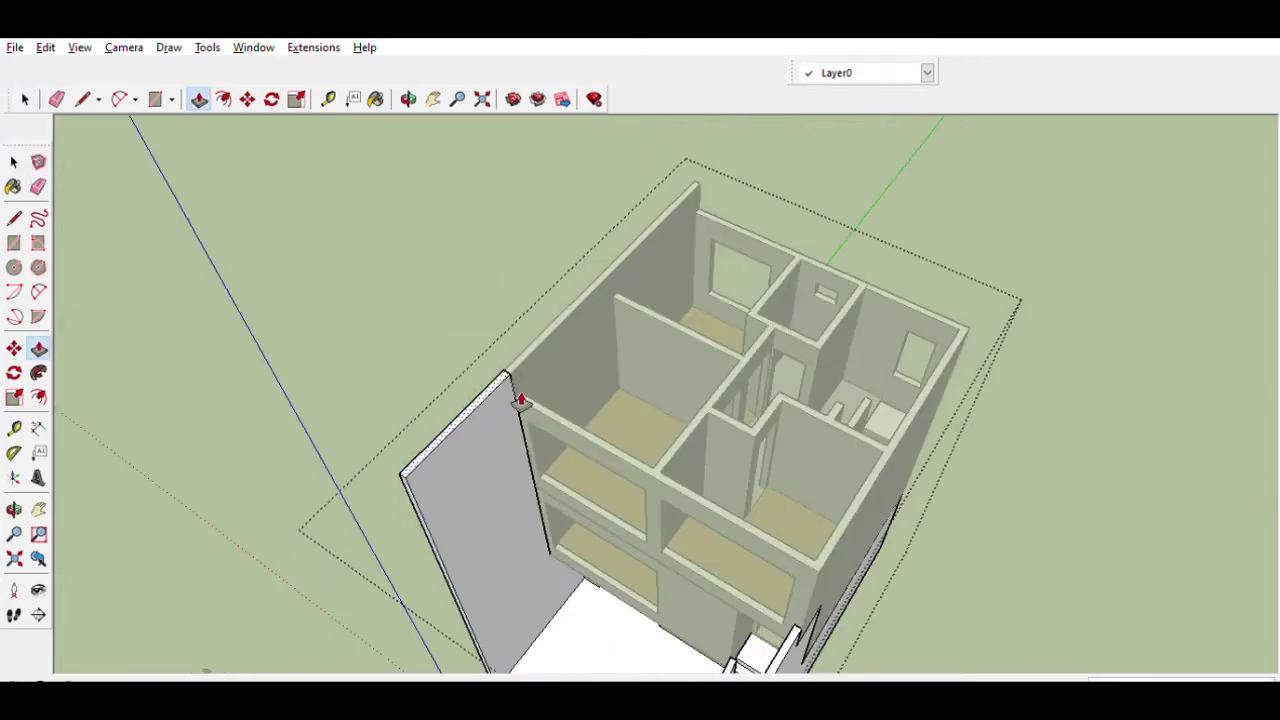
scroll(370, 213, "down", 2)
key("space")
mouse_move(372, 334)
middle_mouse_down()
mouse_move(277, 346)
mouse_move(466, 538)
middle_mouse_up()
scroll(466, 538, "up", 2)
key("space")
scroll(606, 234, "up", 3)
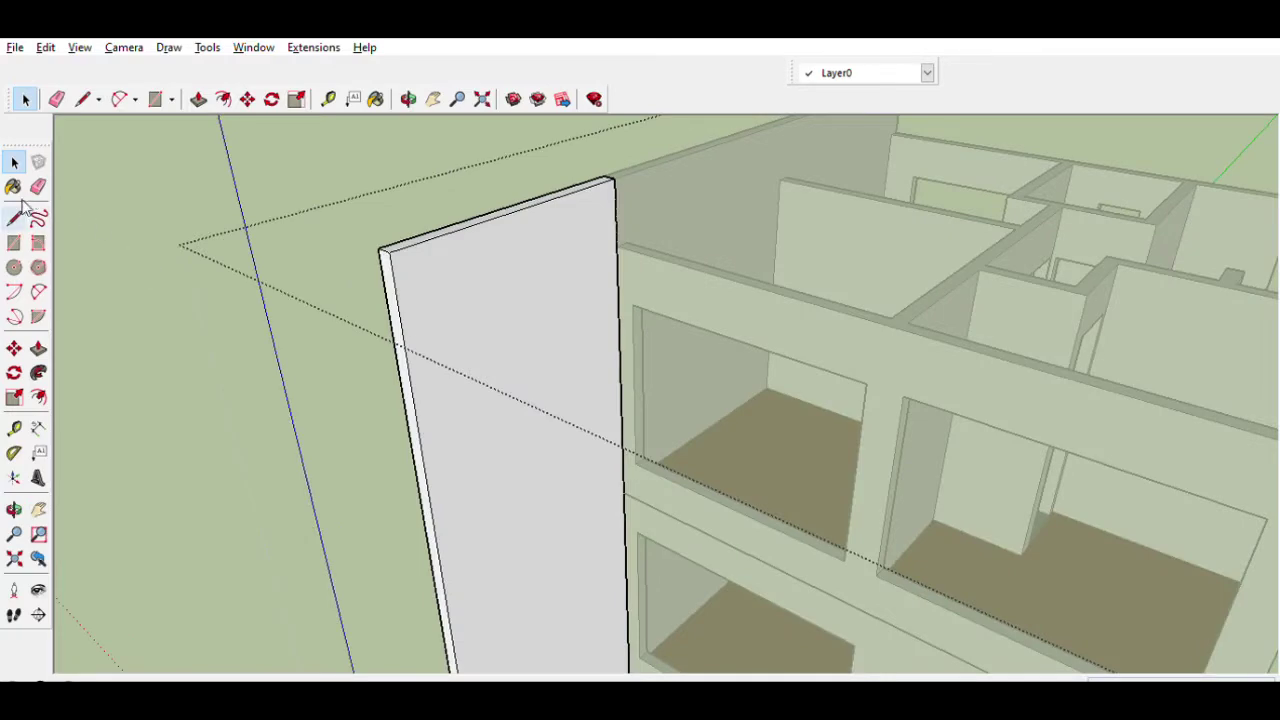
scroll(621, 212, "up", 1)
mouse_move(640, 240)
middle_mouse_down()
mouse_move(586, 271)
mouse_move(616, 244)
middle_mouse_up()
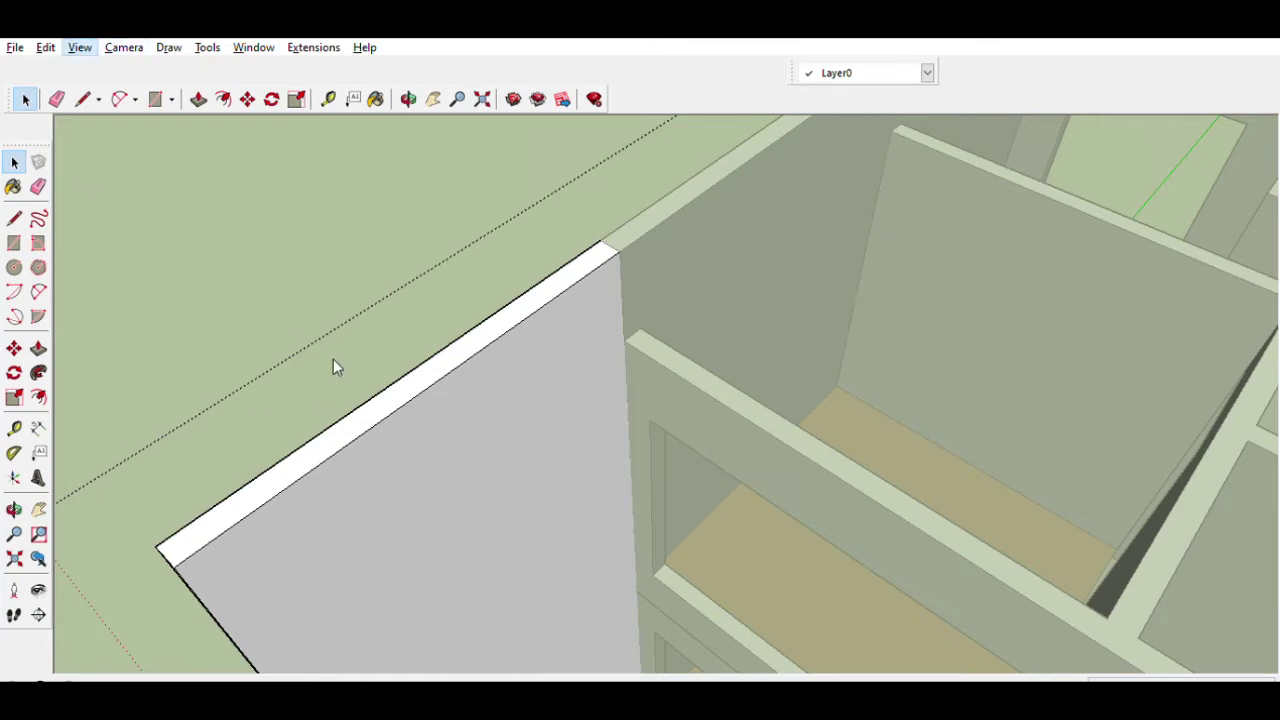
Step: Save the current view as Scene 1 and reframe the house beside the scale figure
left_click(78, 120)
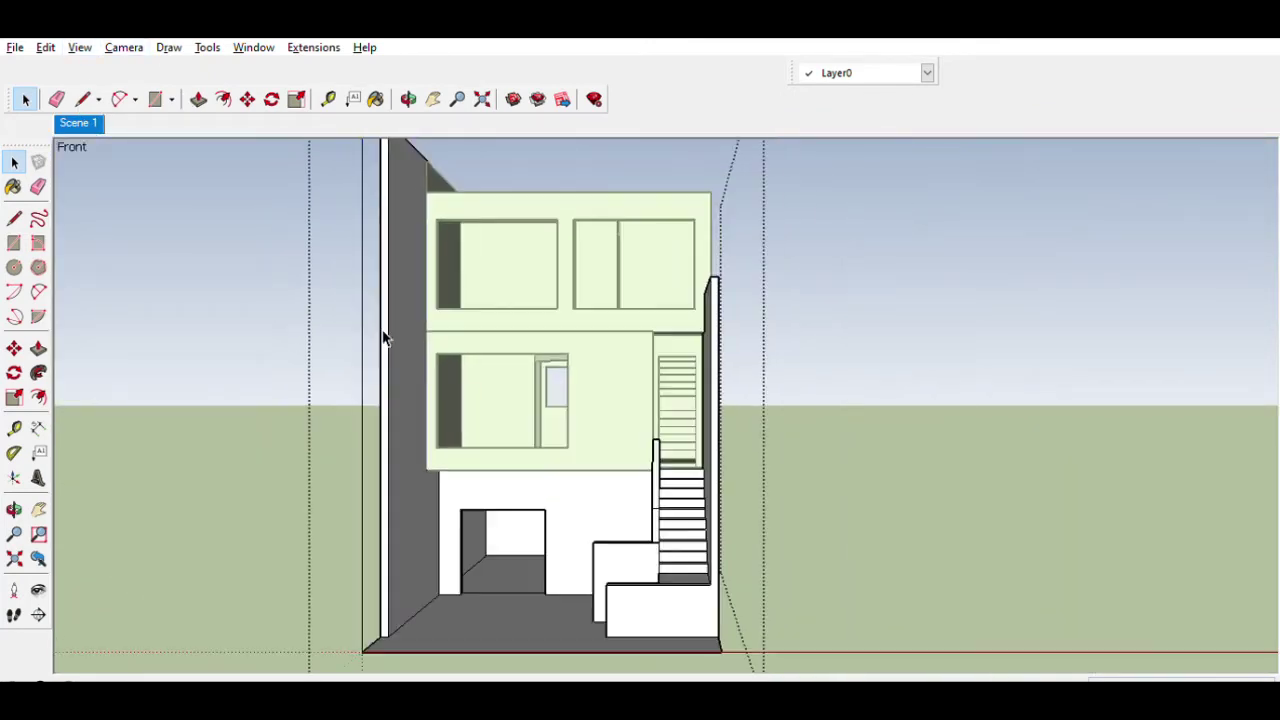
middle_click_drag(136, 328, 185, 474, "shift")
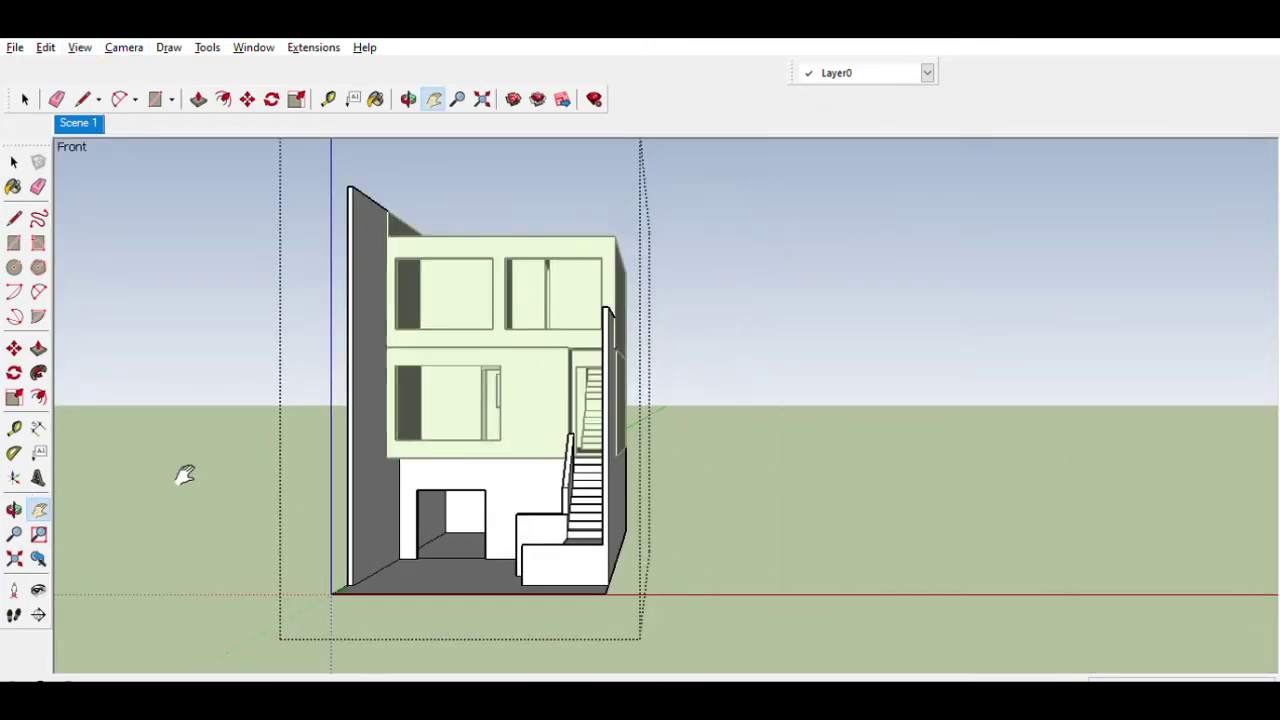
left_click_drag(268, 443, 337, 451)
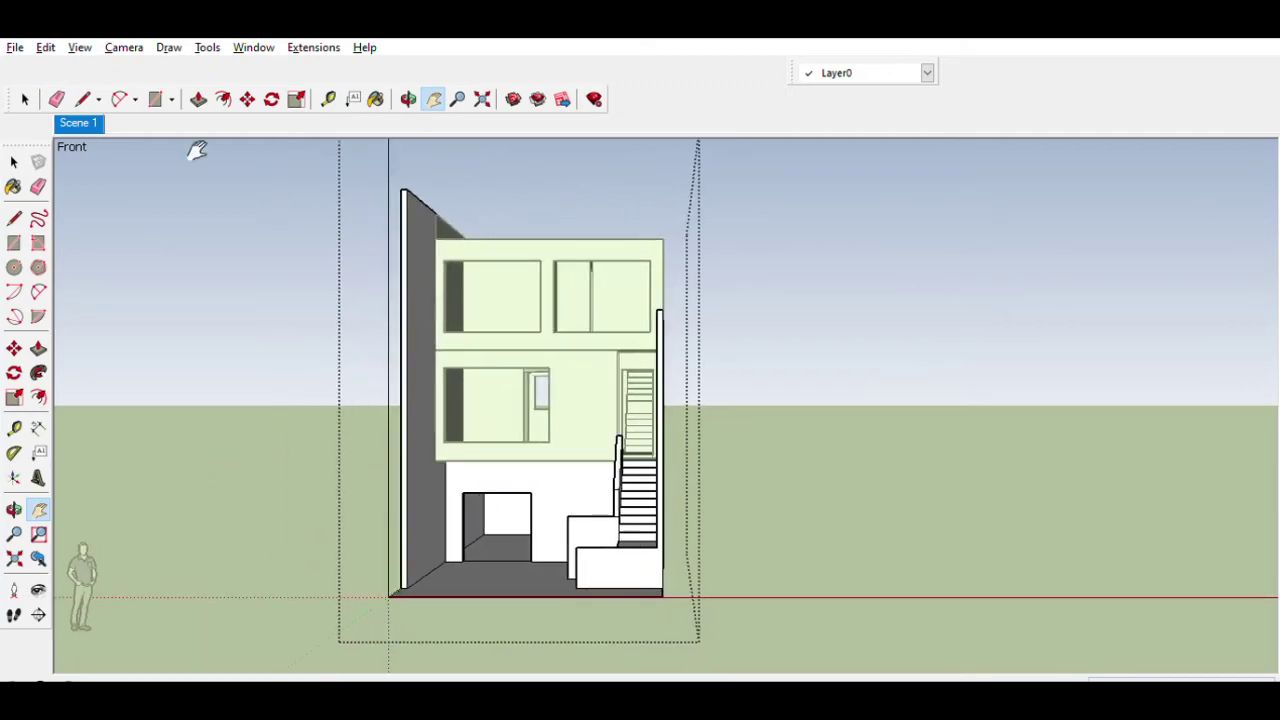
mouse_move(140, 197)
middle_mouse_down()
mouse_move(326, 408)
mouse_move(114, 274)
mouse_move(183, 514)
mouse_move(268, 358)
middle_mouse_up()
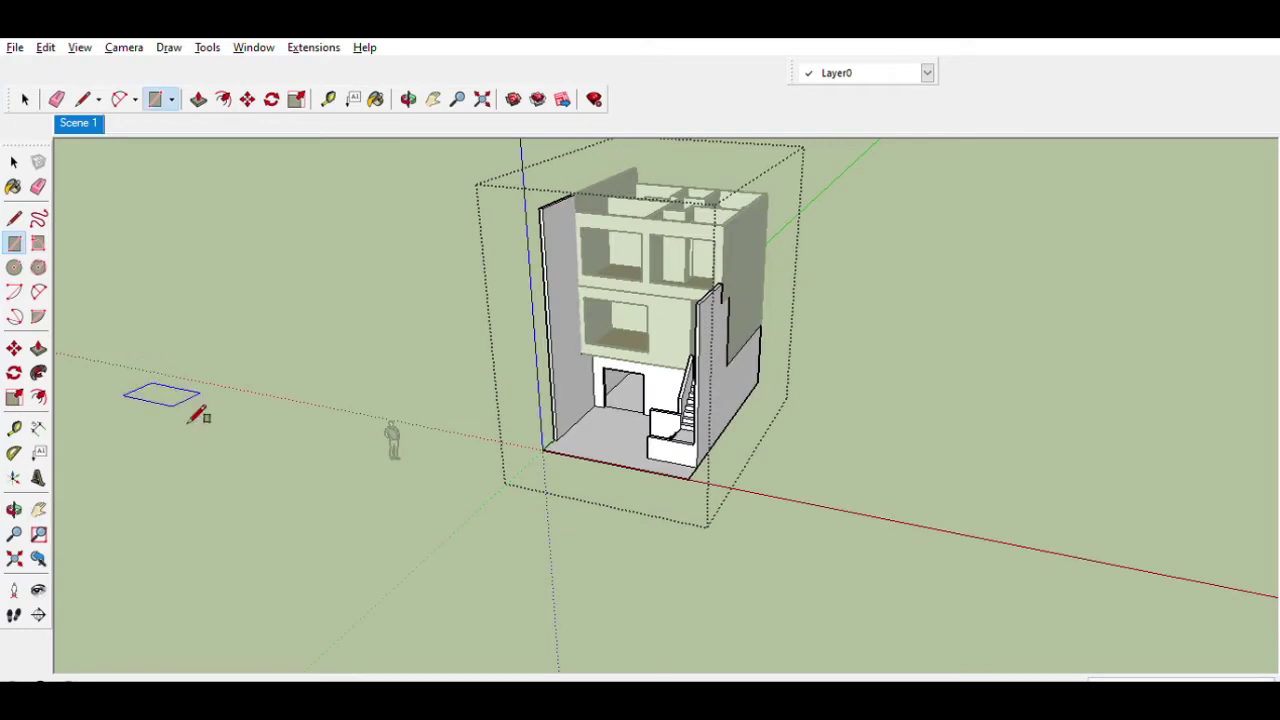
Step: Draw a rectangle on the ground beside the house and extrude it into a thin slab
left_click(14, 243)
left_click(129, 443)
left_click(320, 429)
key("p")
left_click_drag(225, 445, 260, 448)
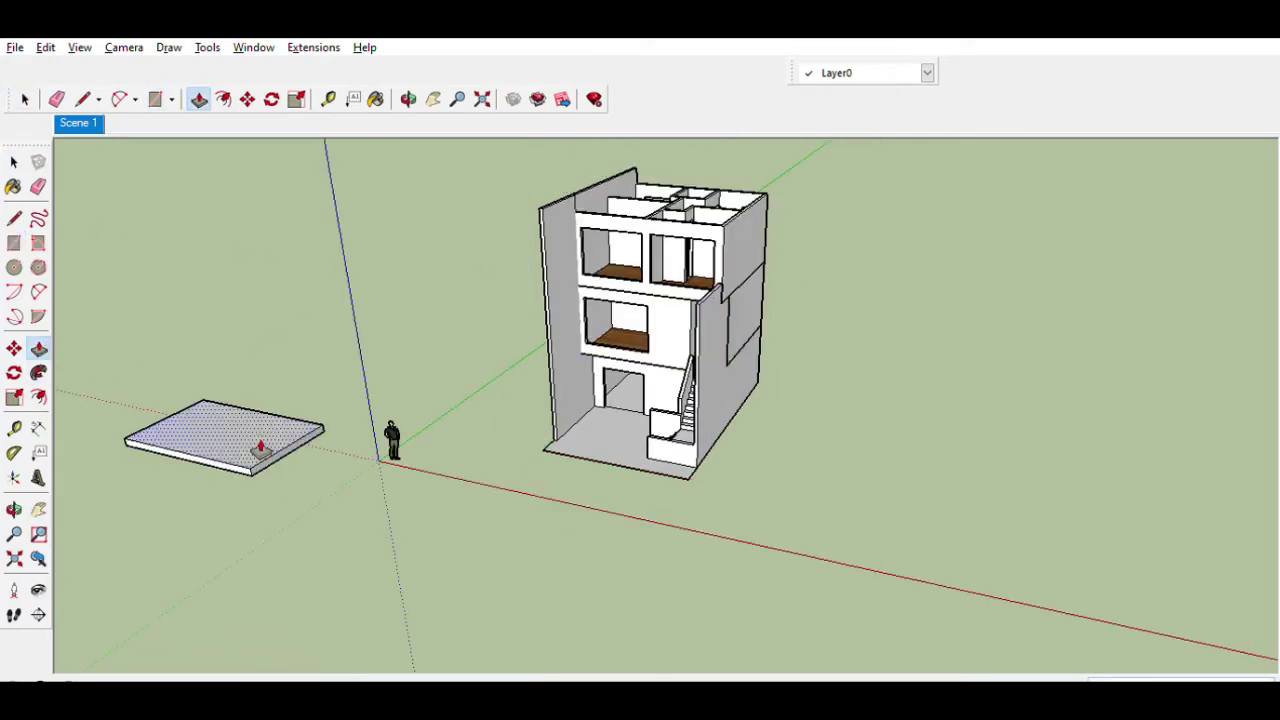
key("space")
Step: Move the new slab onto the top of the house and inspect it
mouse_move(102, 317)
left_mouse_down()
mouse_move(278, 463)
mouse_move(540, 195)
left_mouse_up()
left_click(14, 348)
scroll(300, 440, "up", 3)
scroll(640, 300, "up", 3)
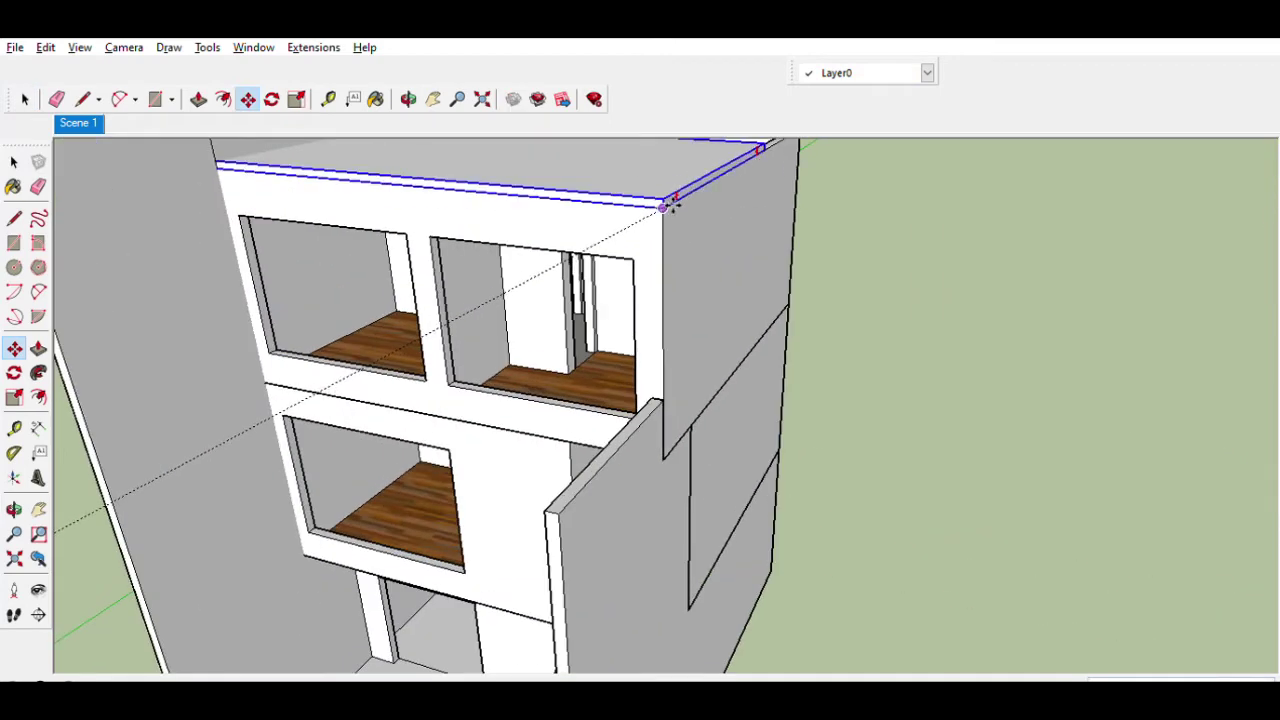
middle_click_drag(780, 300, 828, 366)
left_click_drag(828, 366, 760, 380)
Step: Edit the slab group and extend its front edges into an overhang
key("space")
key("Return")
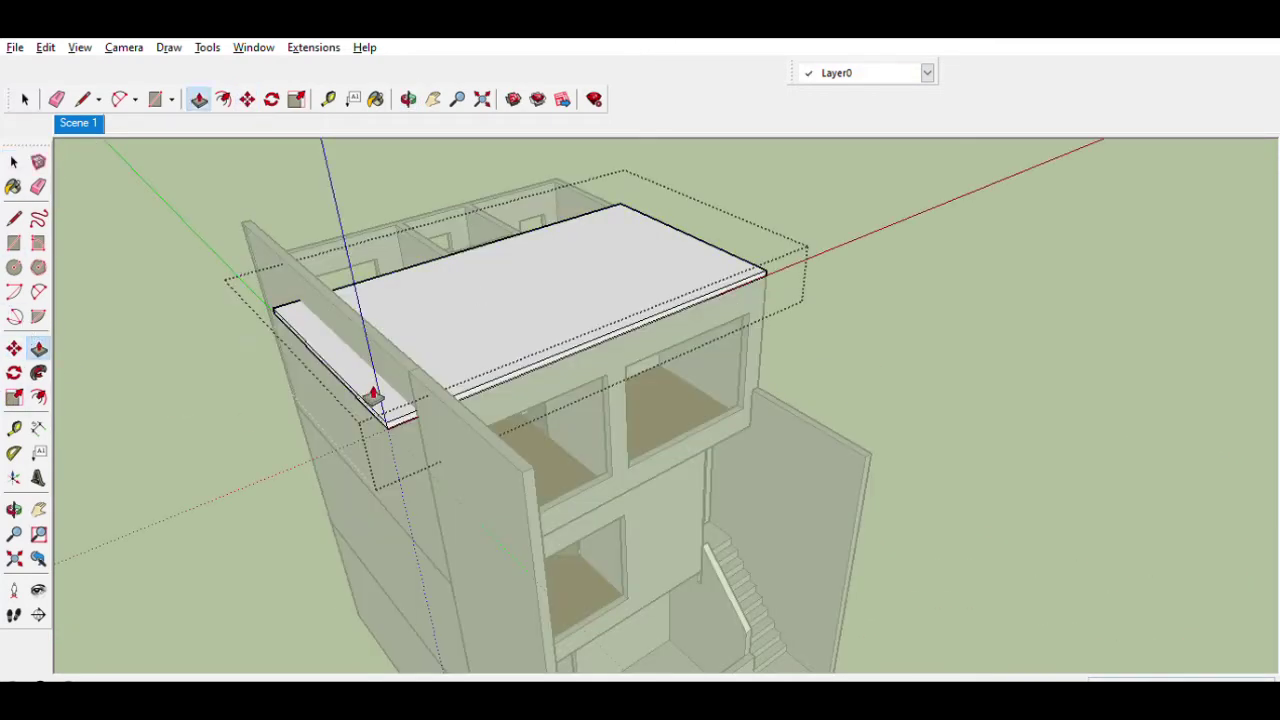
scroll(350, 420, "down", 2)
middle_click_drag(337, 451, 808, 354)
scroll(740, 320, "up", 3)
mouse_move(686, 291)
left_mouse_down()
mouse_move(634, 309)
mouse_move(706, 320)
left_mouse_up()
middle_click_drag(706, 320, 565, 313)
left_click_drag(565, 313, 686, 318)
Step: Lift the roof slab's top face slightly to thicken it
scroll(686, 318, "down", 2)
middle_click_drag(686, 318, 909, 243)
scroll(909, 243, "up", 3)
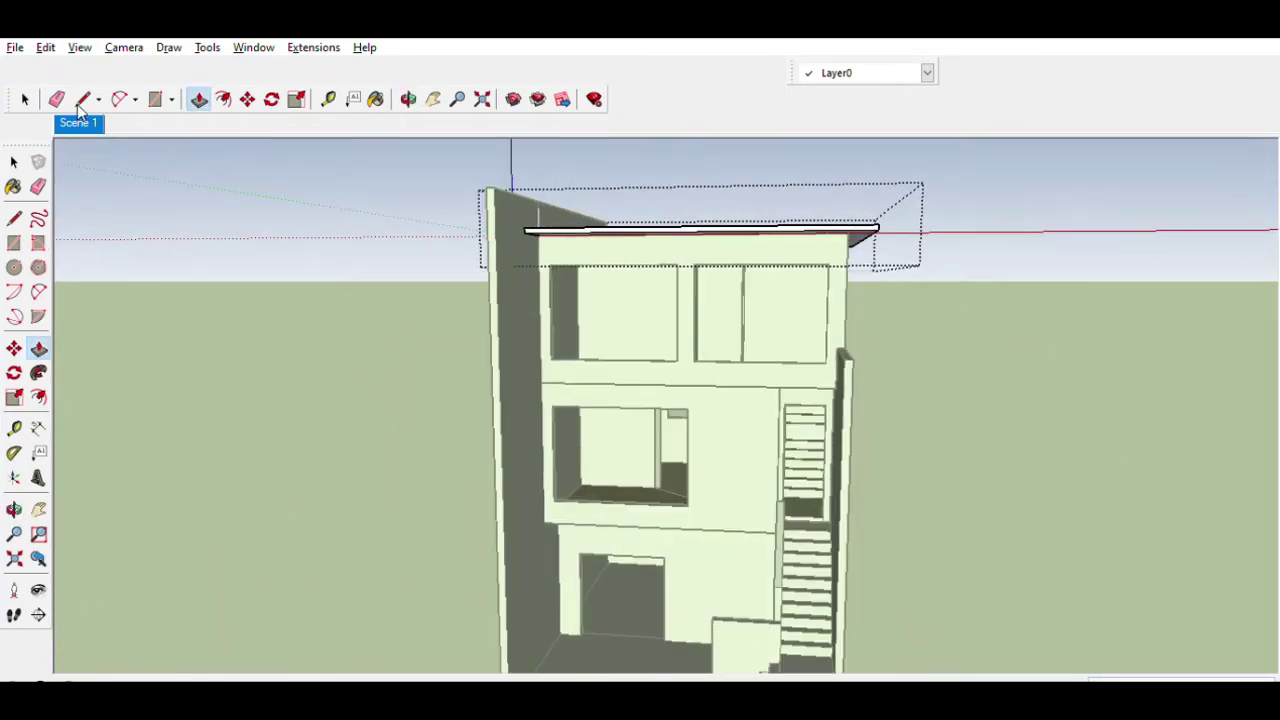
scroll(171, 371, "down", 1)
middle_click_drag(486, 343, 560, 194)
scroll(483, 288, "up", 3)
mouse_move(483, 288)
middle_mouse_down()
mouse_move(543, 229)
mouse_move(255, 295)
middle_mouse_up()
scroll(531, 217, "up", 2)
key("p")
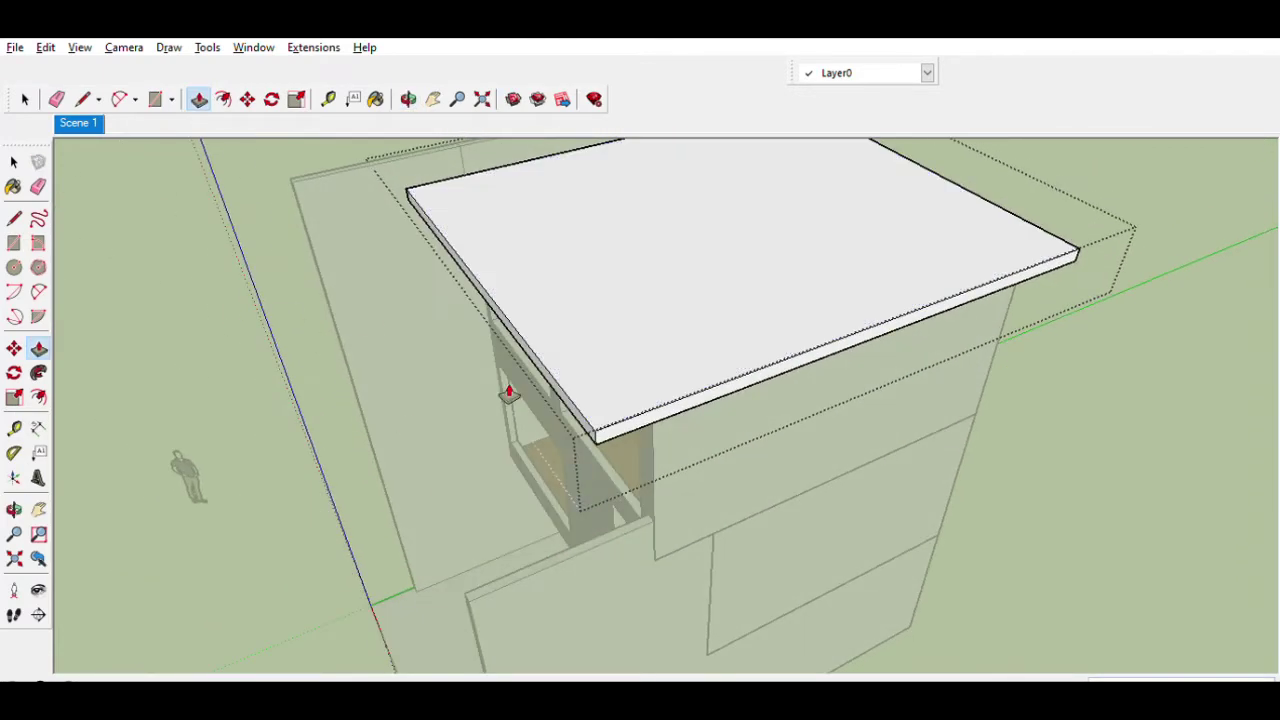
left_click(520, 277)
Step: Show the house from the front and zoom in toward the roof slab edge
key("1")
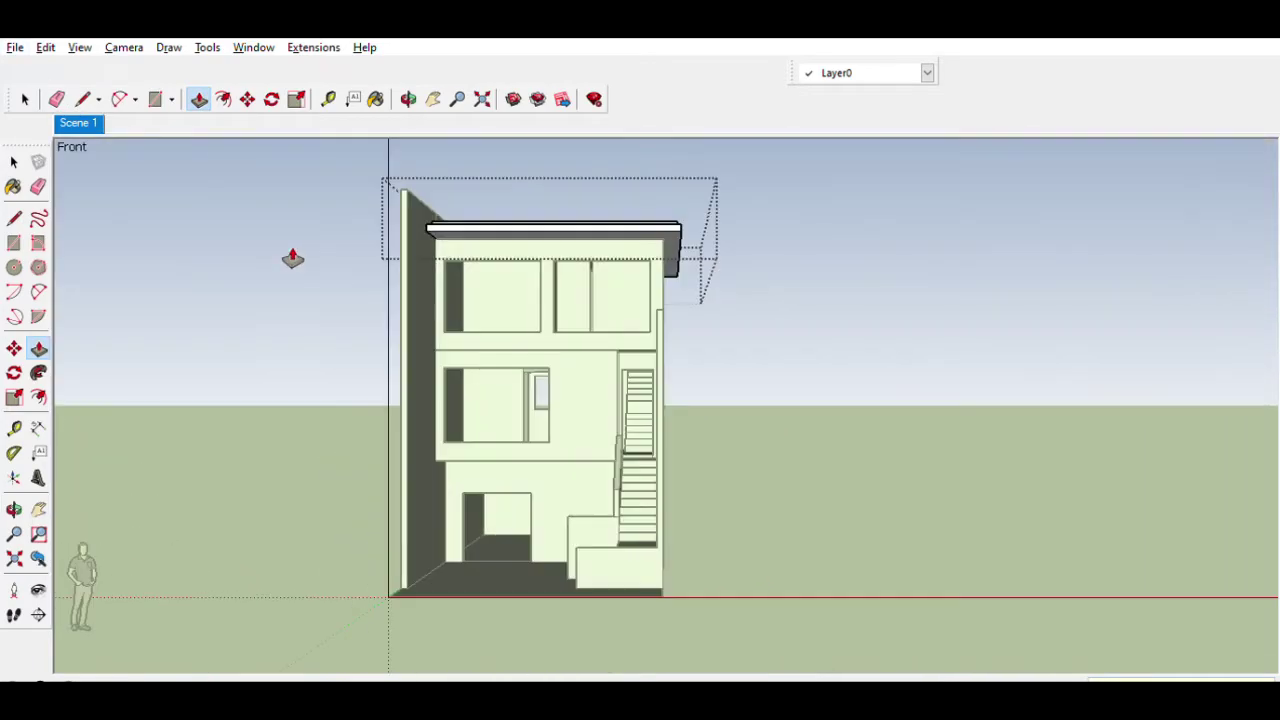
scroll(534, 200, "up", 3)
middle_click_drag(534, 200, 420, 223)
scroll(420, 309, "up", 3)
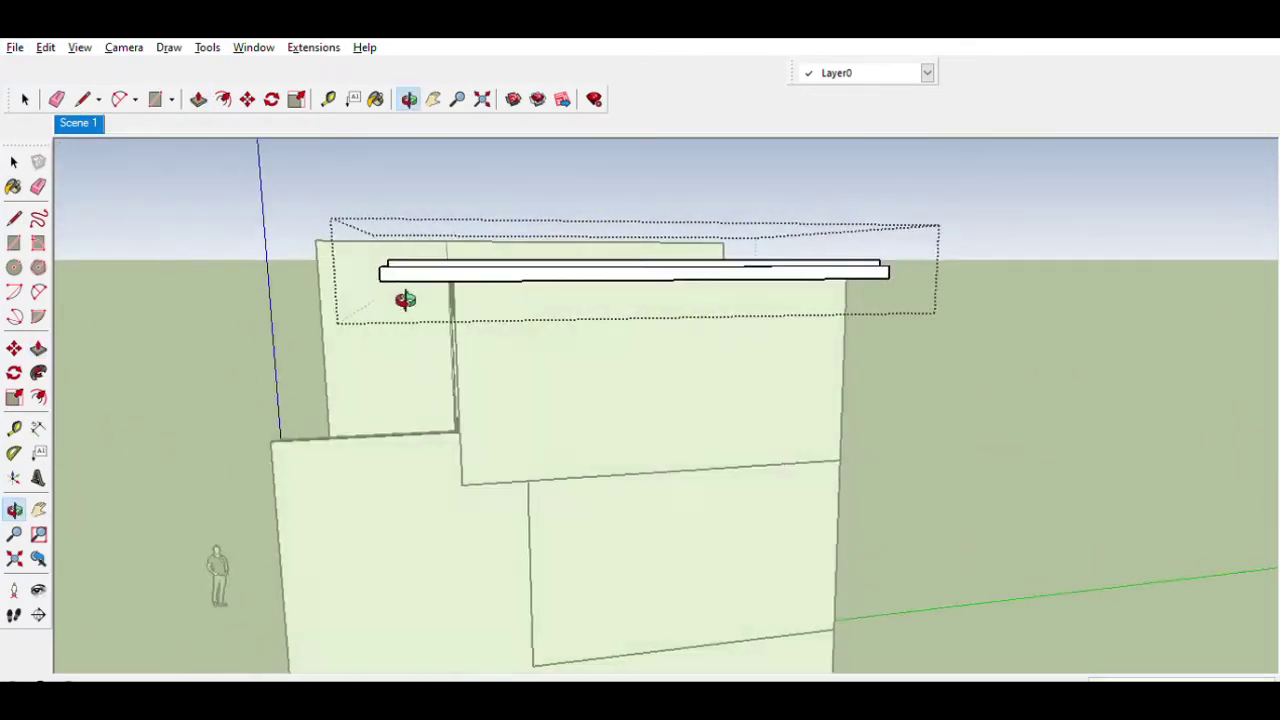
scroll(329, 291, "up", 2)
key("l")
scroll(378, 253, "up", 3)
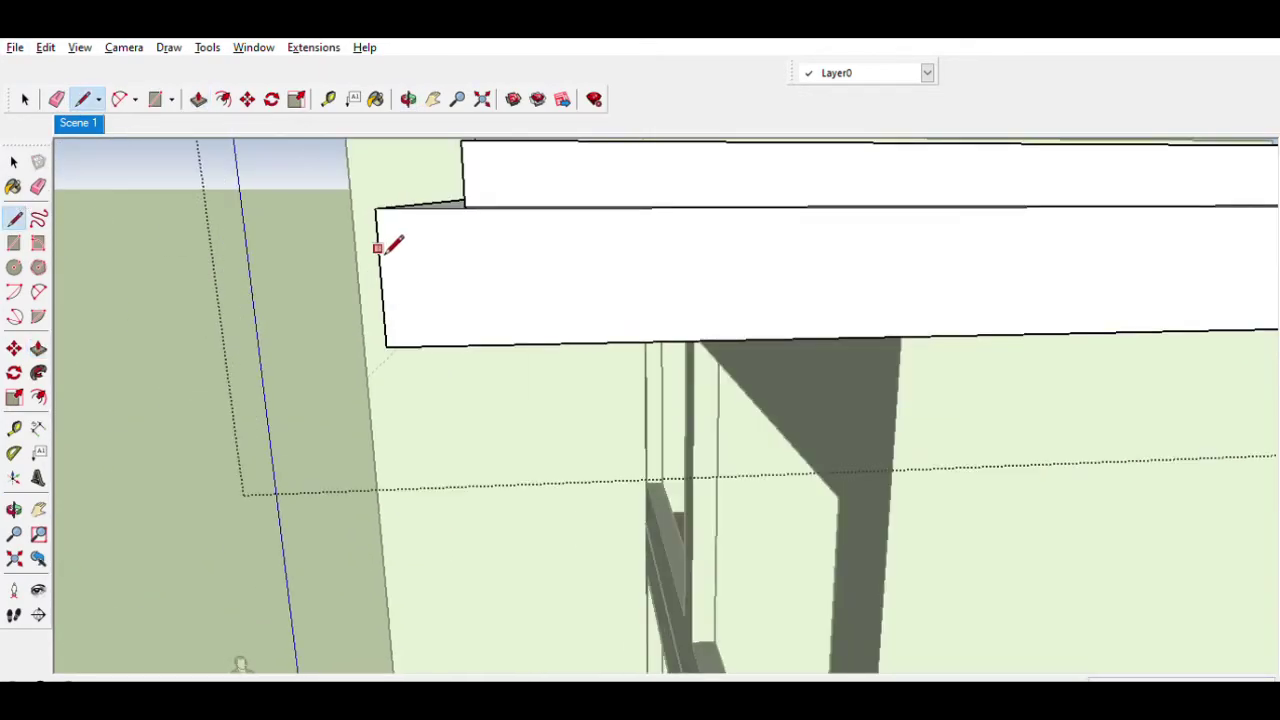
Step: Orbit under and around the roof slab to examine its edge
left_click(14, 162)
mouse_move(150, 175)
middle_mouse_down()
mouse_move(306, 194)
mouse_move(728, 350)
mouse_move(817, 456)
middle_mouse_up()
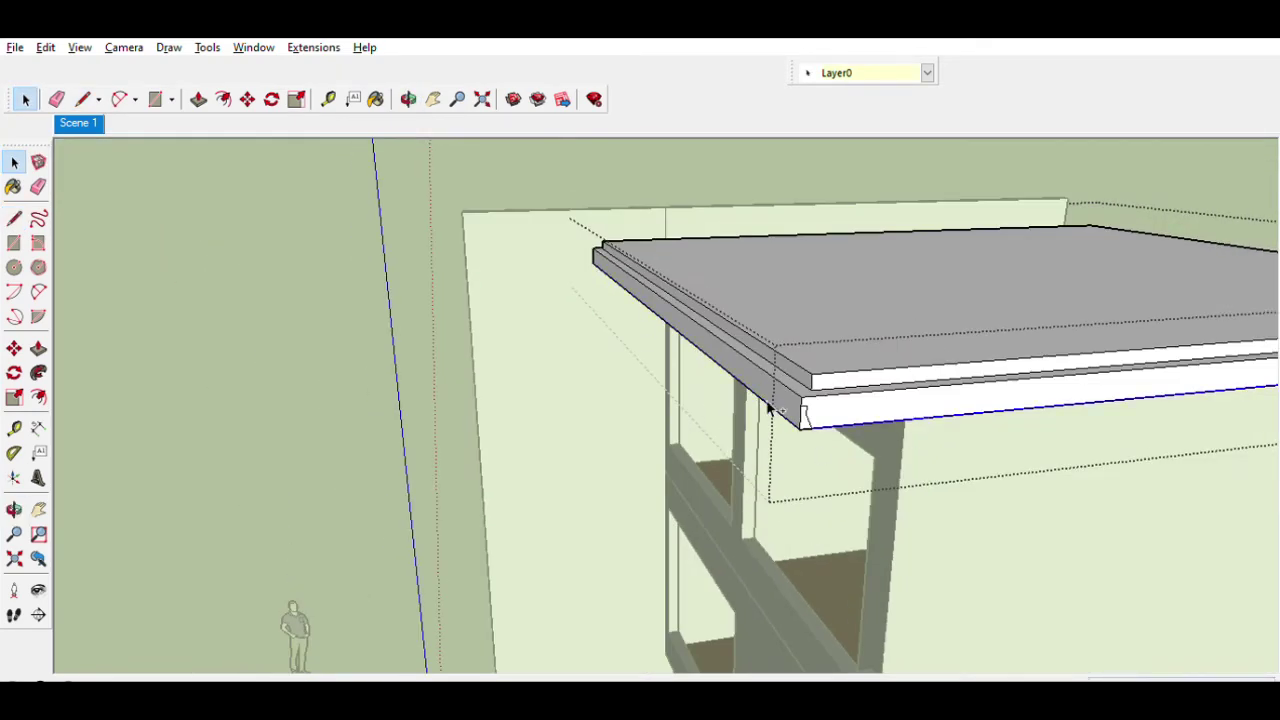
scroll(770, 410, "up", 2)
scroll(766, 400, "down", 5)
mouse_move(766, 400)
middle_mouse_down()
mouse_move(770, 335)
mouse_move(488, 380)
mouse_move(702, 270)
mouse_move(518, 340)
middle_mouse_up()
scroll(770, 335, "up", 3)
scroll(669, 346, "down", 4)
scroll(669, 346, "up", 3)
scroll(702, 270, "up", 3)
scroll(765, 290, "down", 3)
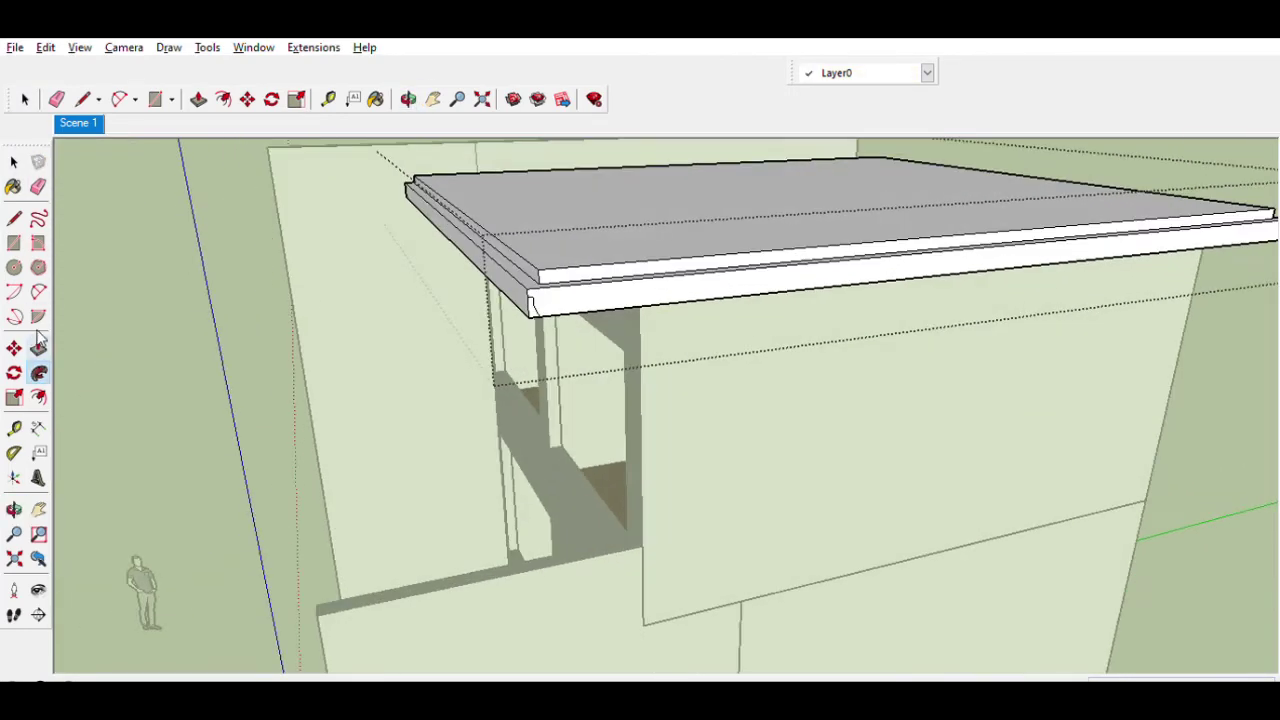
Step: Orbit around the slab's front corner to study the layered edge
key("space")
scroll(600, 277, "up", 3)
scroll(537, 320, "up", 2)
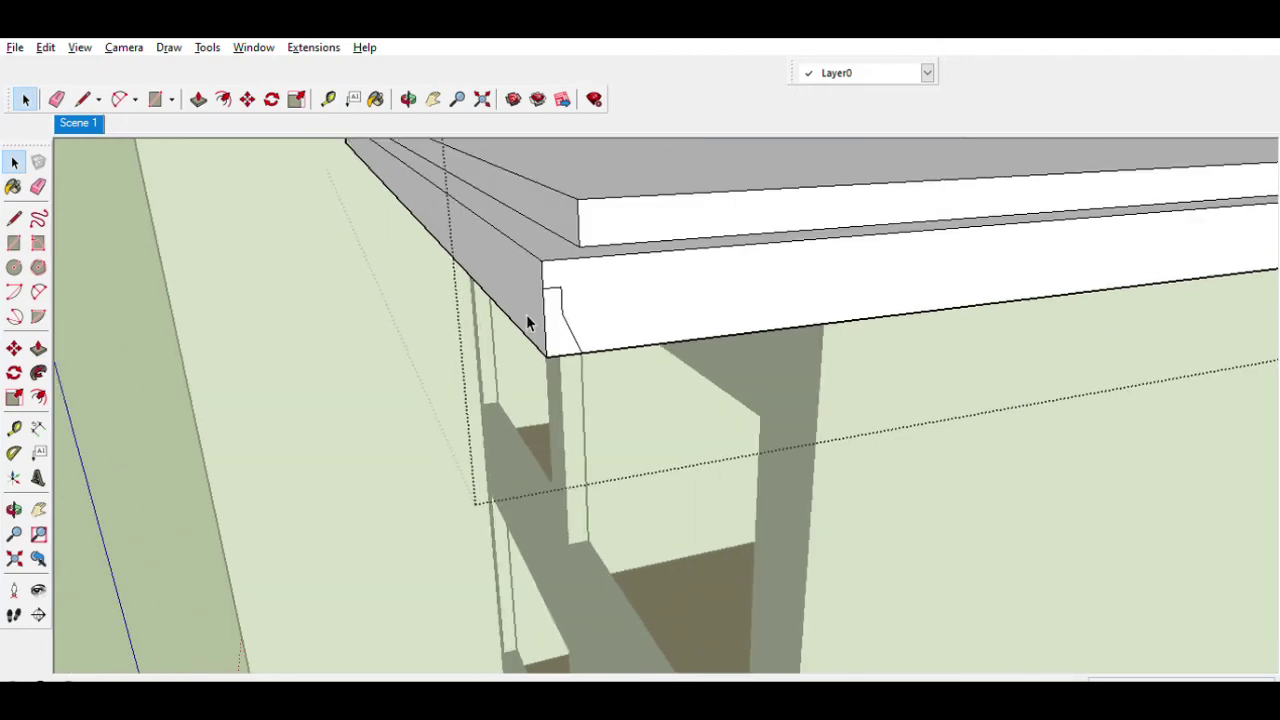
scroll(662, 343, "down", 5)
scroll(711, 294, "up", 5)
mouse_move(711, 294)
middle_mouse_down()
mouse_move(663, 277)
mouse_move(788, 440)
middle_mouse_up()
scroll(663, 277, "down", 5)
scroll(788, 440, "up", 5)
scroll(663, 363, "up", 2)
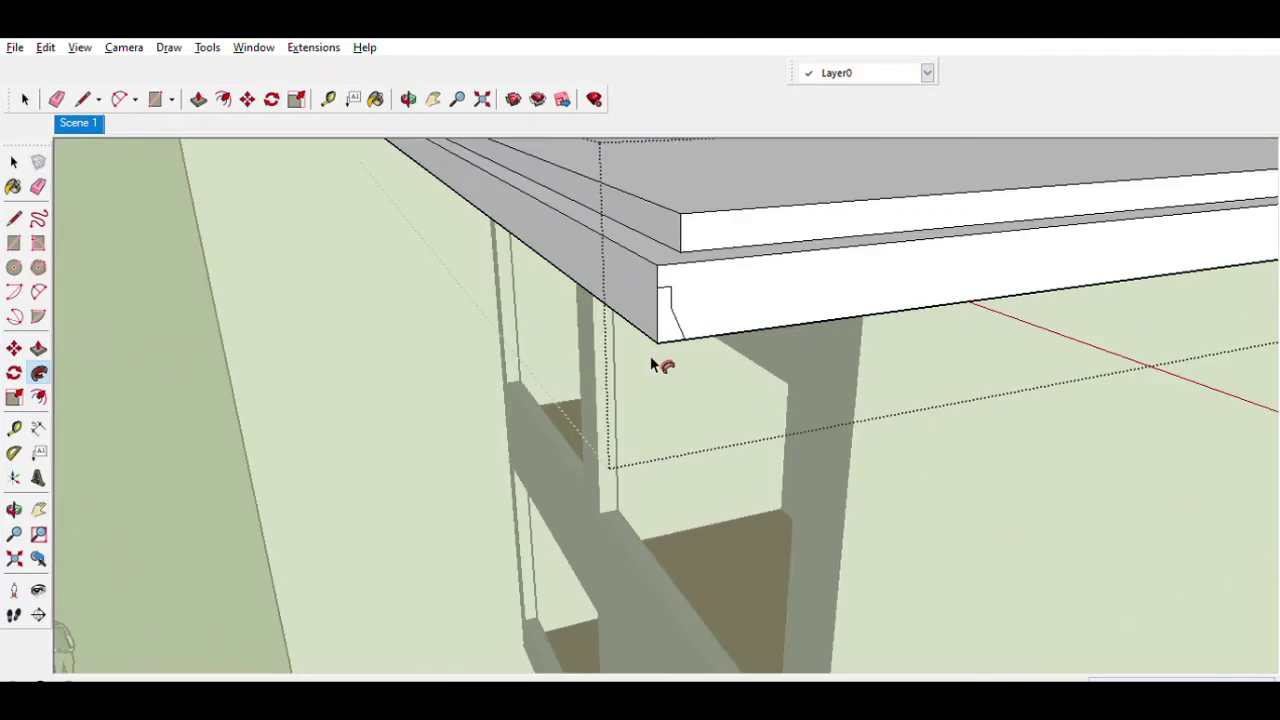
scroll(729, 400, "down", 3)
left_click(22, 156)
scroll(562, 343, "up", 2)
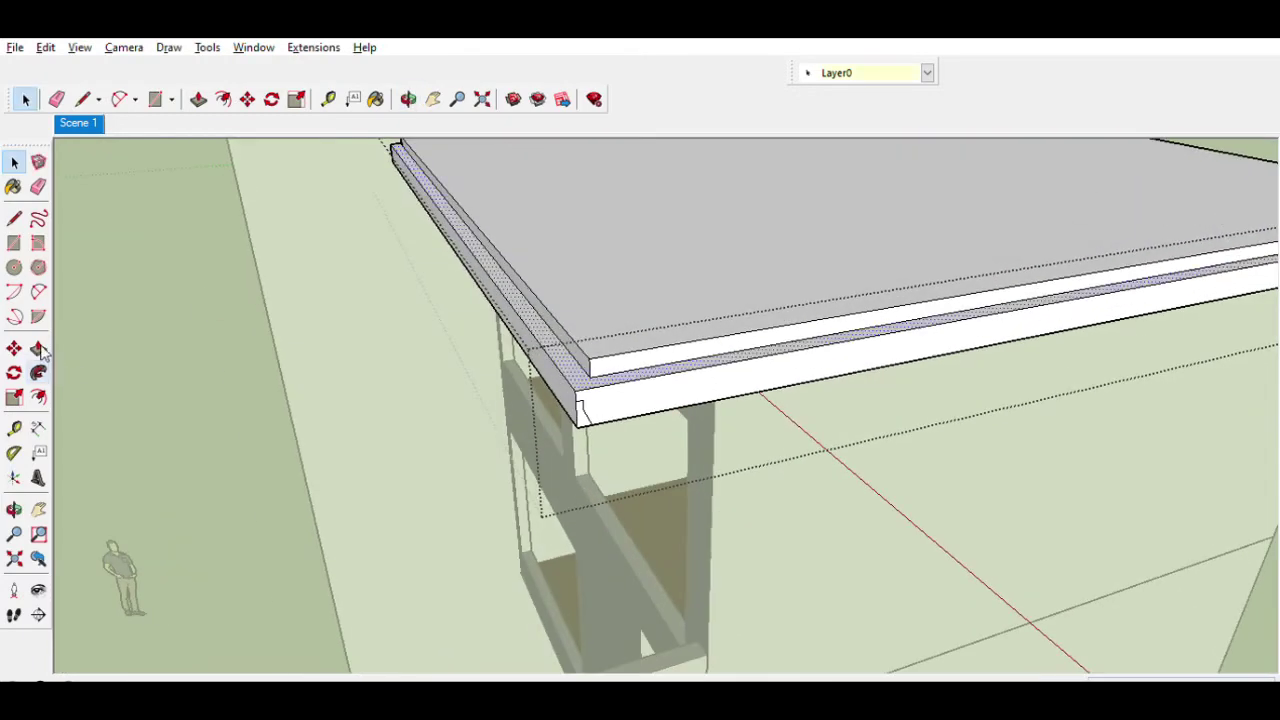
scroll(400, 434, "down", 3)
Step: Orbit back to the front and apply the saved scene view to check the roof
mouse_move(400, 434)
middle_mouse_down()
mouse_move(720, 291)
mouse_move(131, 149)
mouse_move(343, 237)
mouse_move(534, 386)
middle_mouse_up()
scroll(115, 138, "down", 1)
scroll(115, 138, "down", 2)
scroll(410, 380, "up", 2)
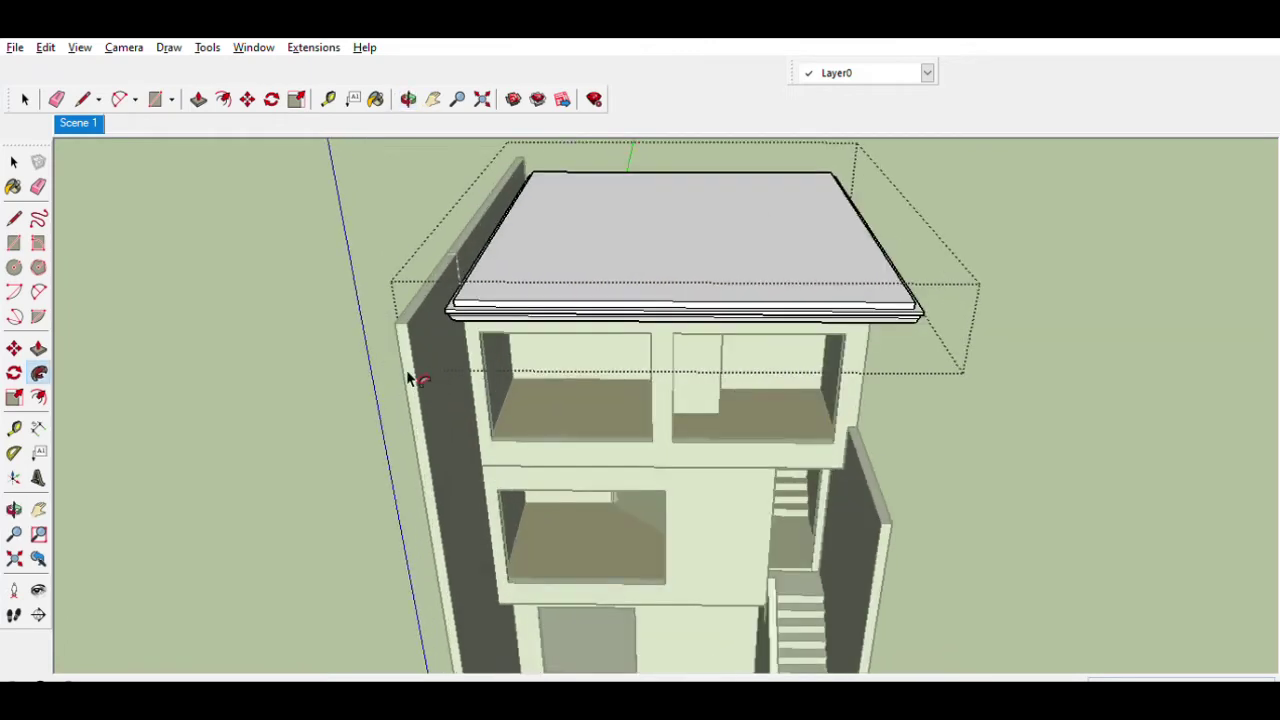
middle_click_drag(410, 380, 332, 334)
scroll(409, 234, "up", 3)
middle_click_drag(409, 234, 374, 358)
key("space")
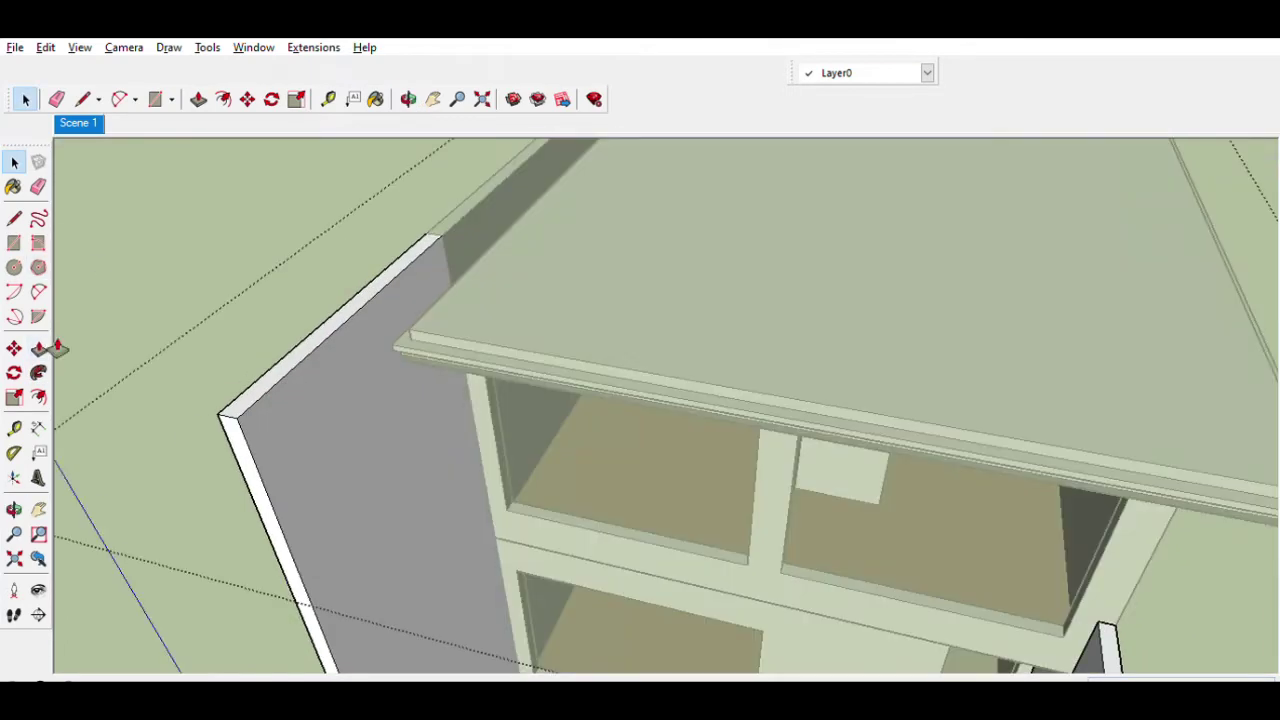
left_click(38, 347)
left_click(80, 123)
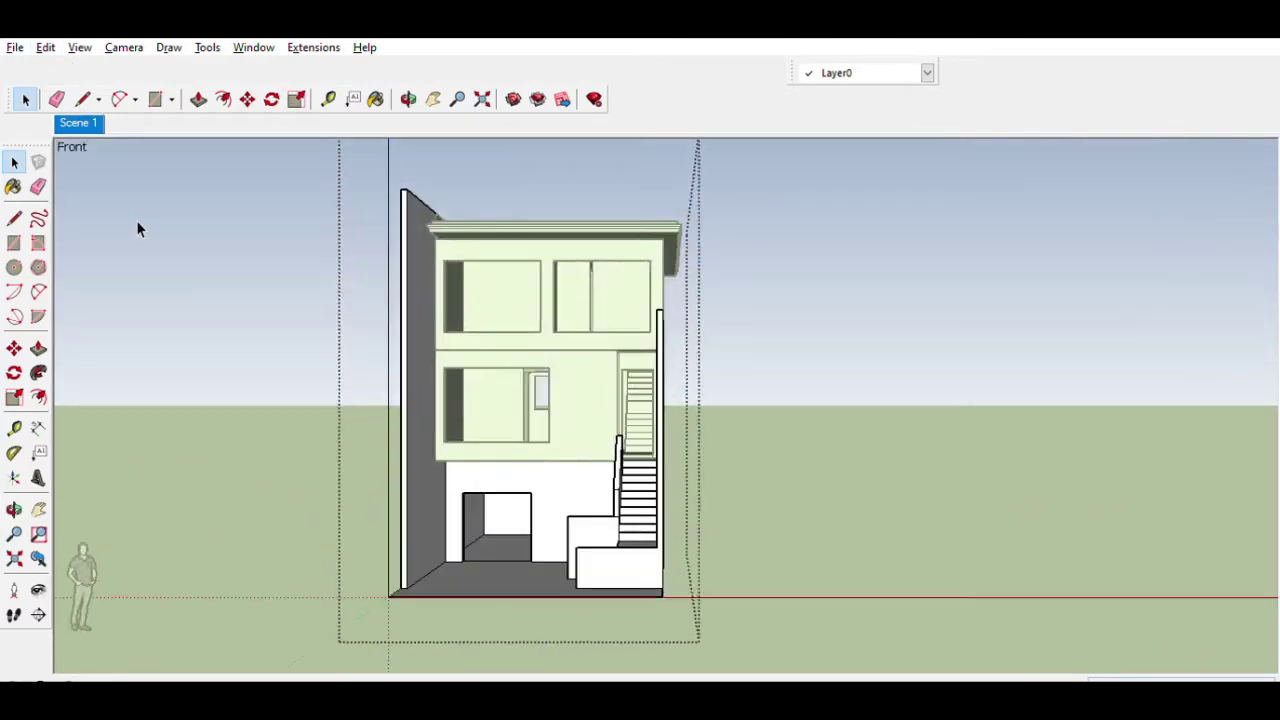
Step: Push back the canopy slab's right end beside the stairs
middle_click_drag(290, 262, 200, 329)
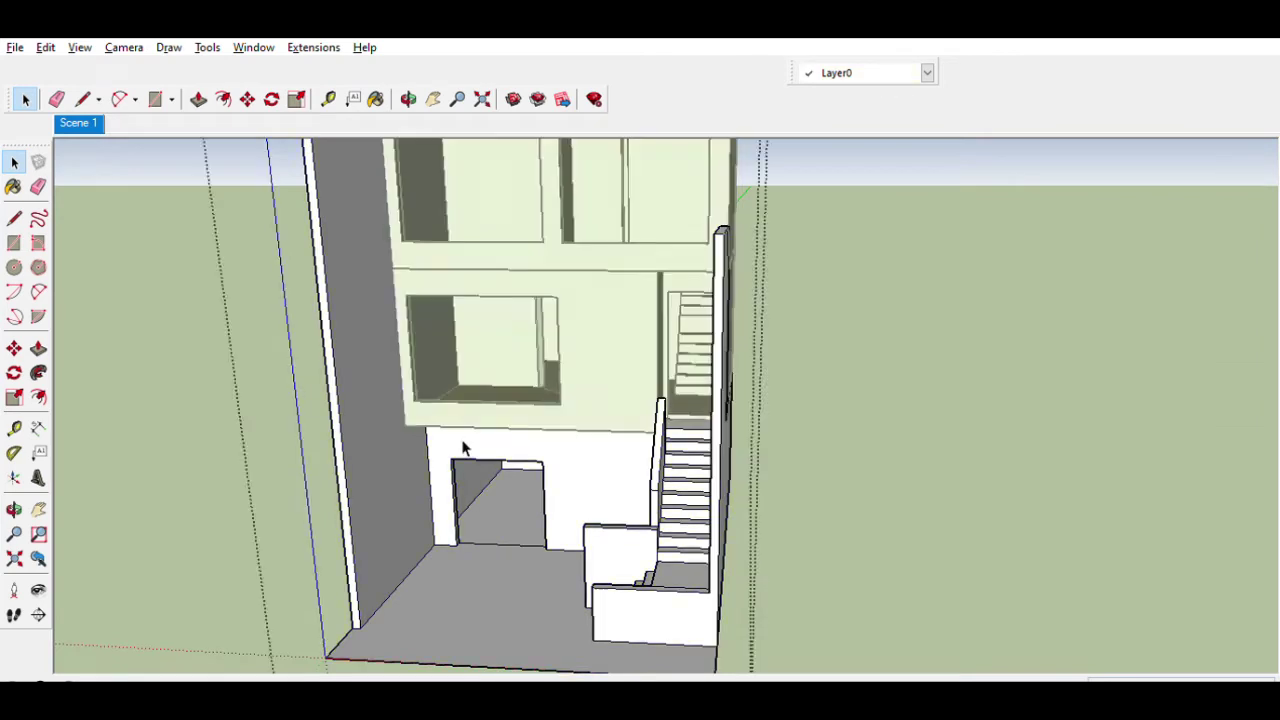
scroll(200, 329, "up", 5)
key("t")
scroll(528, 487, "up", 4)
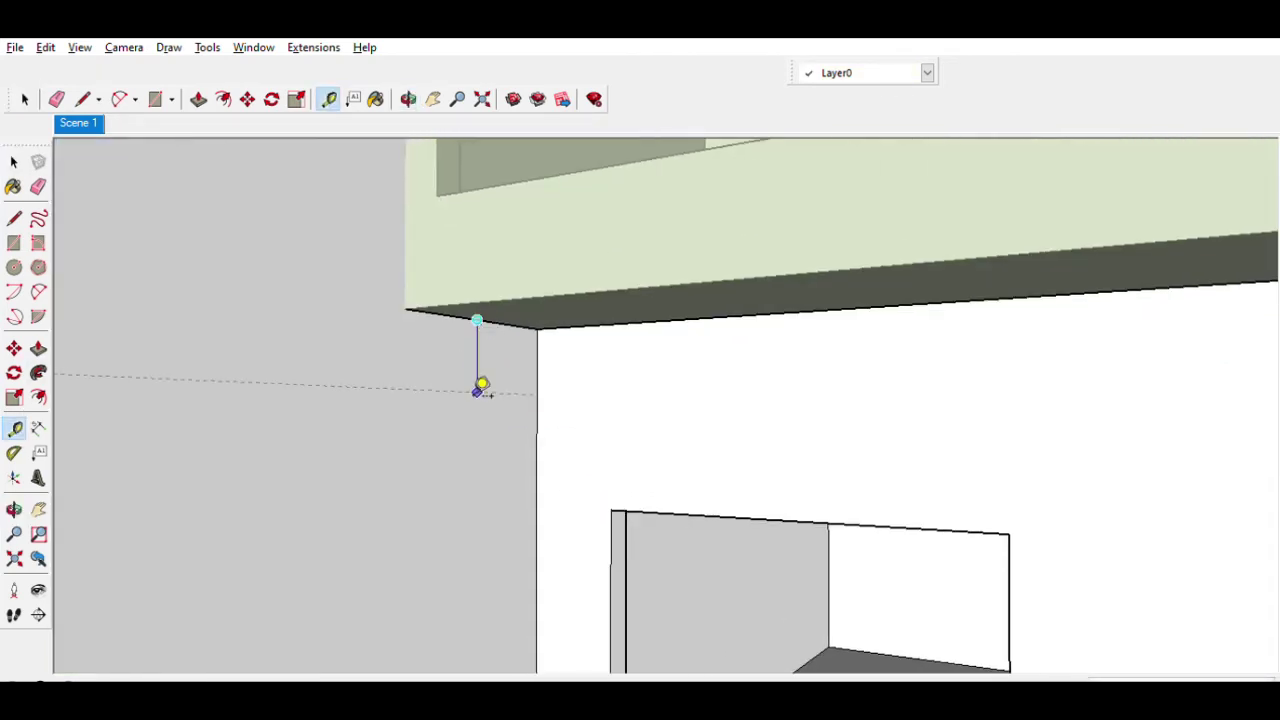
scroll(483, 403, "down", 2)
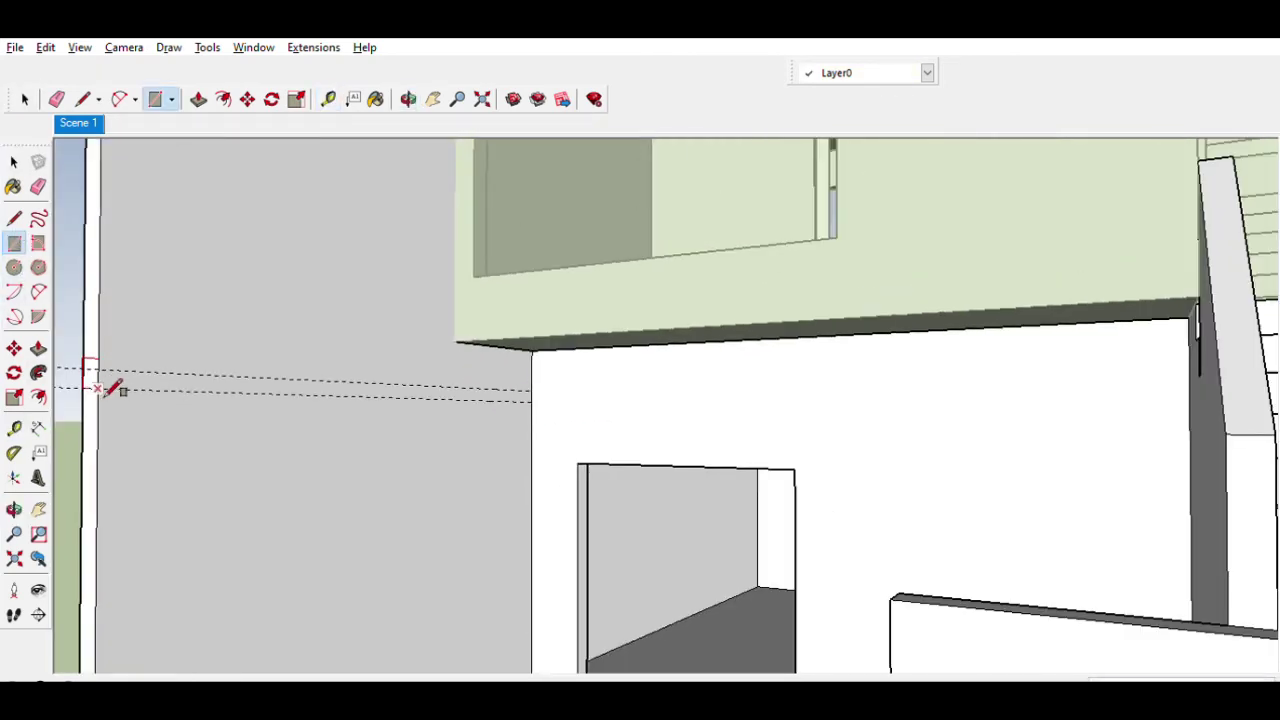
scroll(505, 330, "down", 3)
left_click(38, 345)
mouse_move(586, 390)
middle_mouse_down()
mouse_move(711, 617)
mouse_move(860, 507)
middle_mouse_up()
left_click_drag(857, 440, 771, 541)
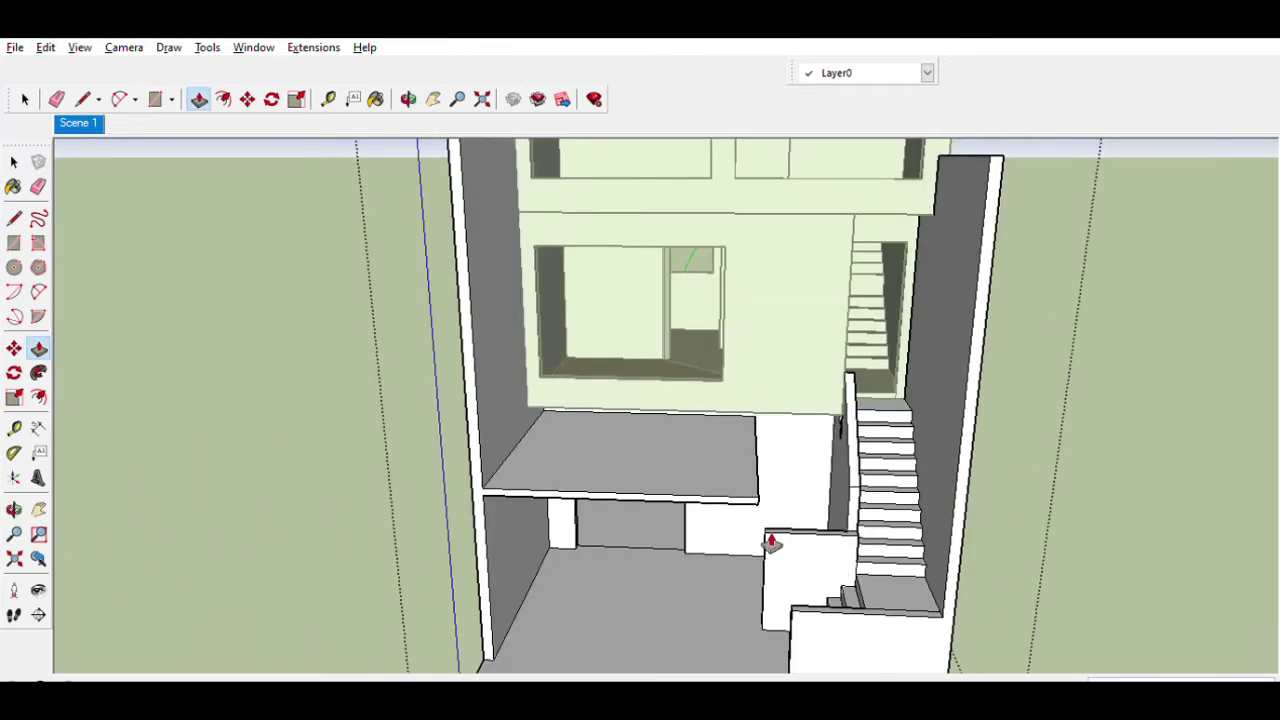
scroll(443, 463, "down", 5)
Step: Orbit around the ground-floor room to view it from an angle
key("l")
scroll(580, 434, "up", 5)
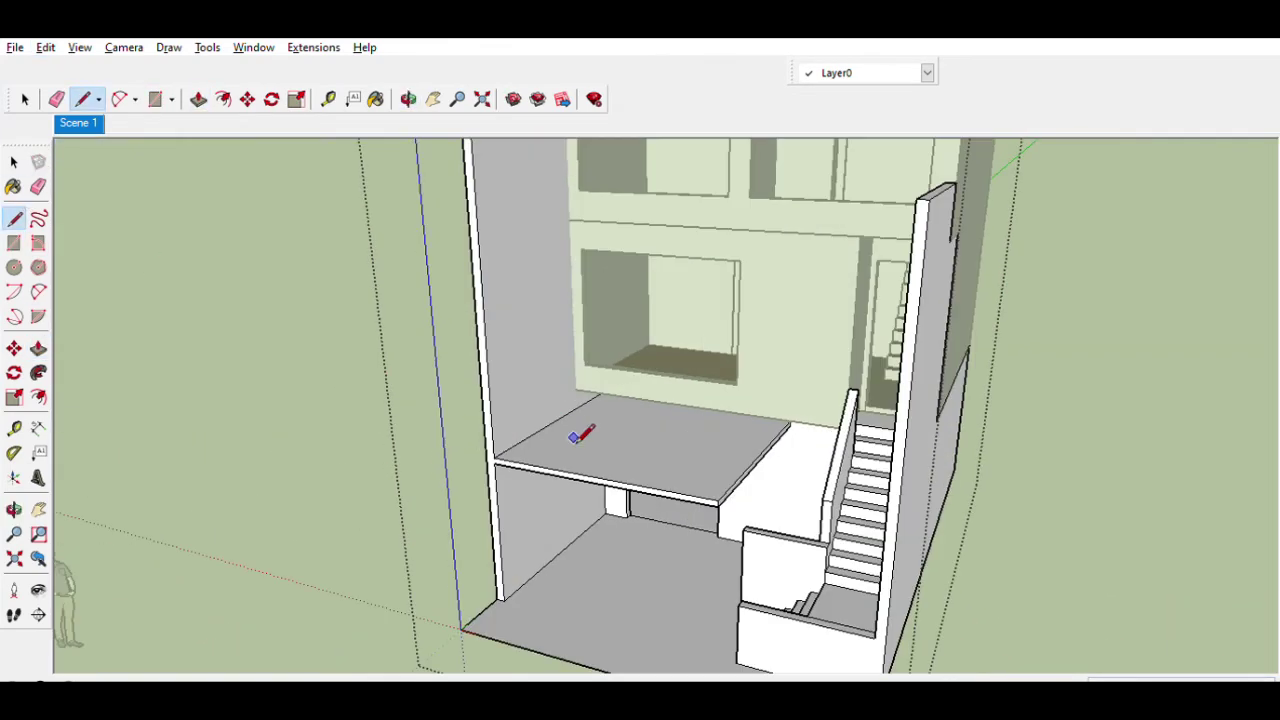
scroll(515, 443, "up", 3)
middle_click_drag(509, 426, 757, 449)
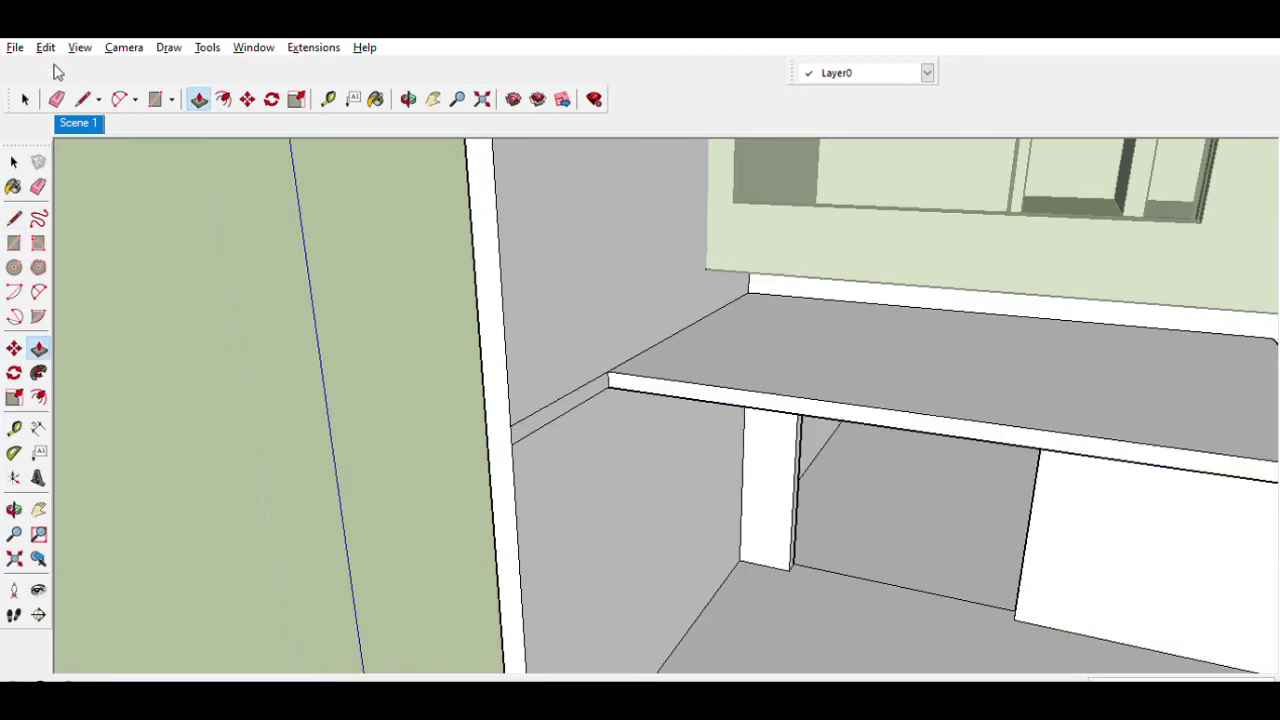
scroll(494, 403, "down", 5)
mouse_move(494, 403)
middle_mouse_down()
mouse_move(664, 412)
mouse_move(646, 429)
middle_mouse_up()
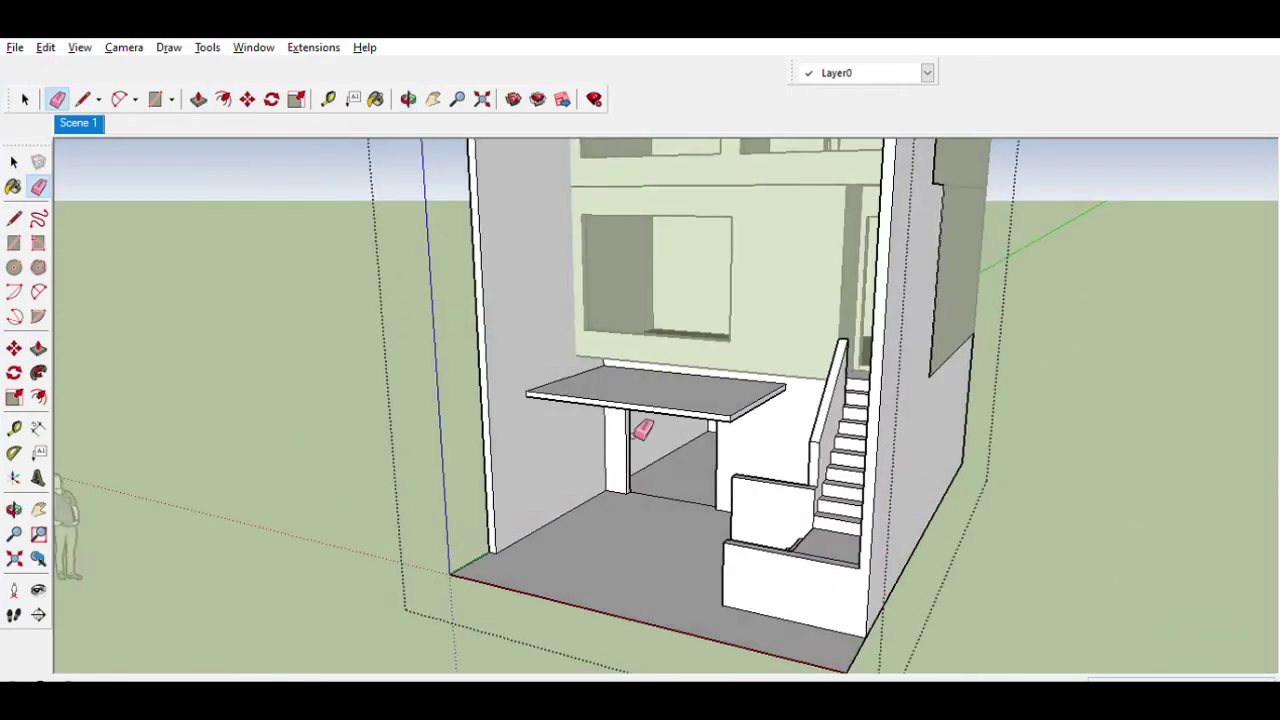
scroll(586, 320, "up", 3)
scroll(795, 378, "up", 3)
scroll(857, 423, "down", 3)
mouse_move(857, 423)
middle_mouse_down()
mouse_move(986, 377)
mouse_move(845, 408)
mouse_move(814, 368)
mouse_move(657, 349)
mouse_move(846, 240)
mouse_move(196, 285)
middle_mouse_up()
Step: Inspect the canopy slab from above and from a level front view
key("p")
scroll(846, 240, "down", 2)
scroll(196, 285, "down", 2)
key("space")
left_click(121, 232)
middle_click_drag(121, 232, 447, 465)
scroll(447, 465, "up", 4)
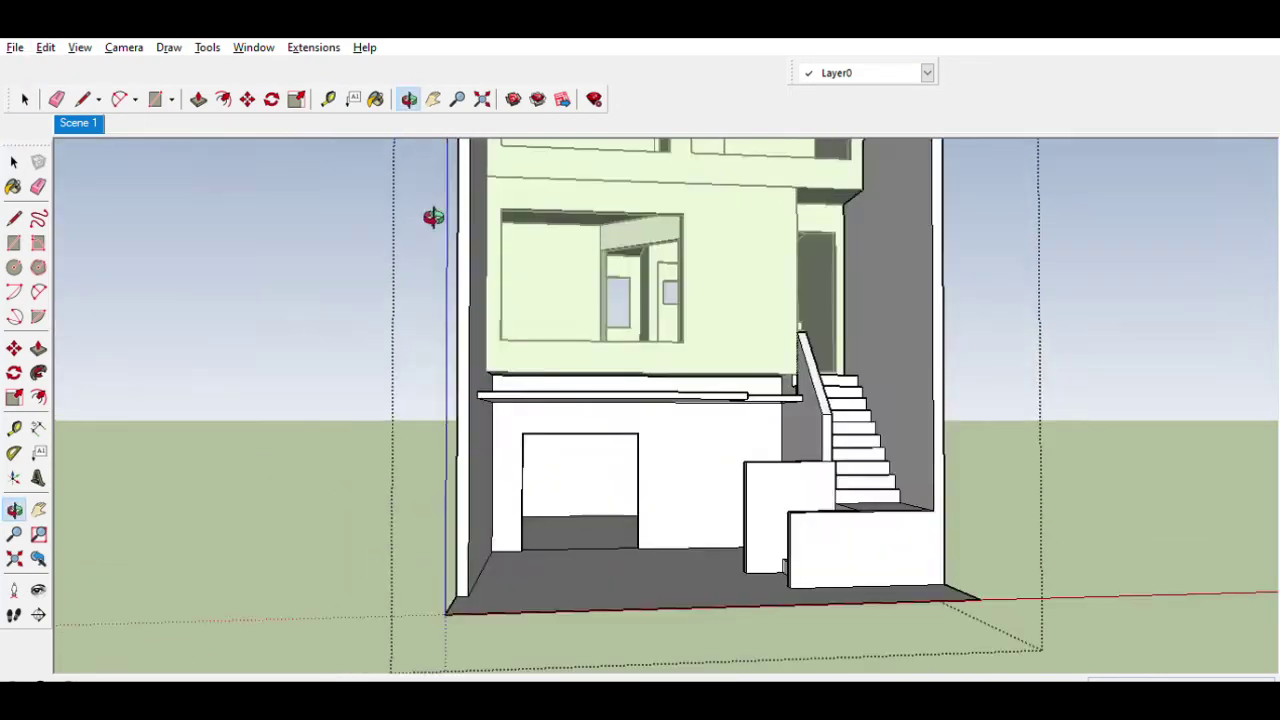
mouse_move(431, 211)
middle_mouse_down()
mouse_move(423, 440)
mouse_move(561, 563)
middle_mouse_up()
middle_click_drag(614, 484, 451, 528)
scroll(451, 528, "up", 2)
key("t")
scroll(481, 462, "up", 2)
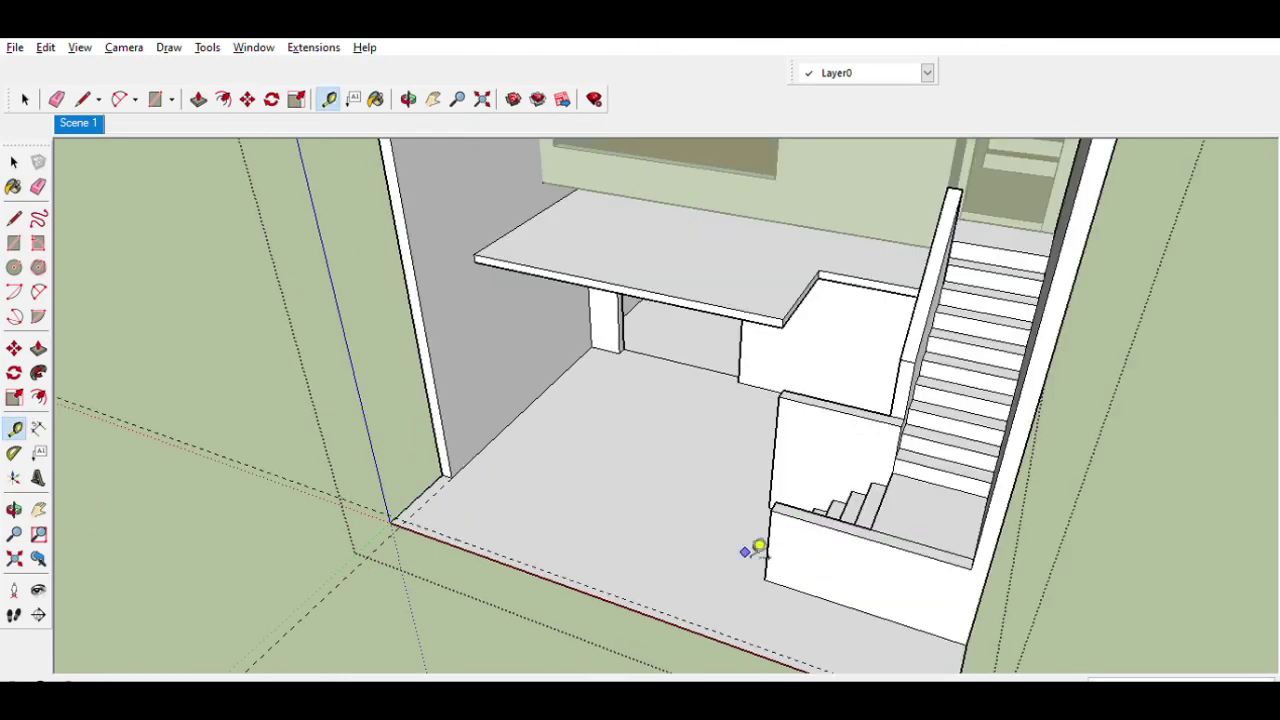
Step: Erase stray edges along the ground-floor front strip and return to the Front view
middle_click_drag(614, 530, 850, 614)
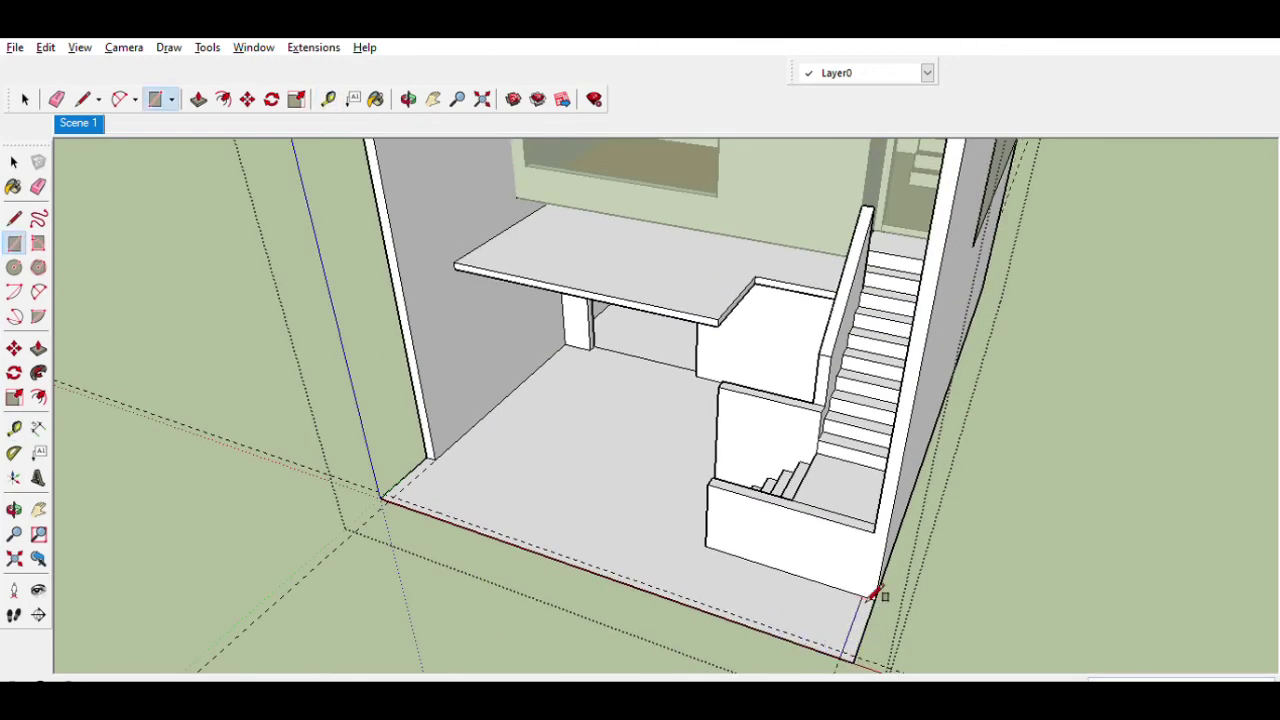
scroll(436, 460, "up", 3)
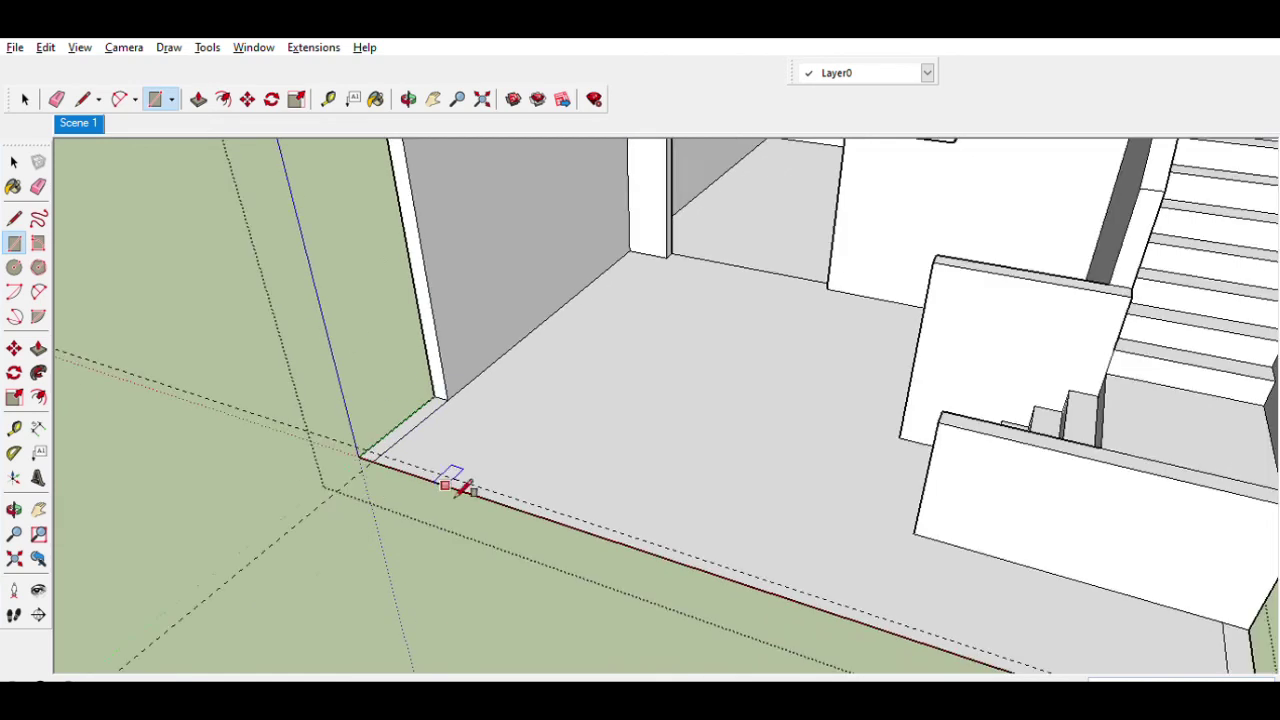
scroll(400, 380, "down", 3)
scroll(915, 622, "up", 2)
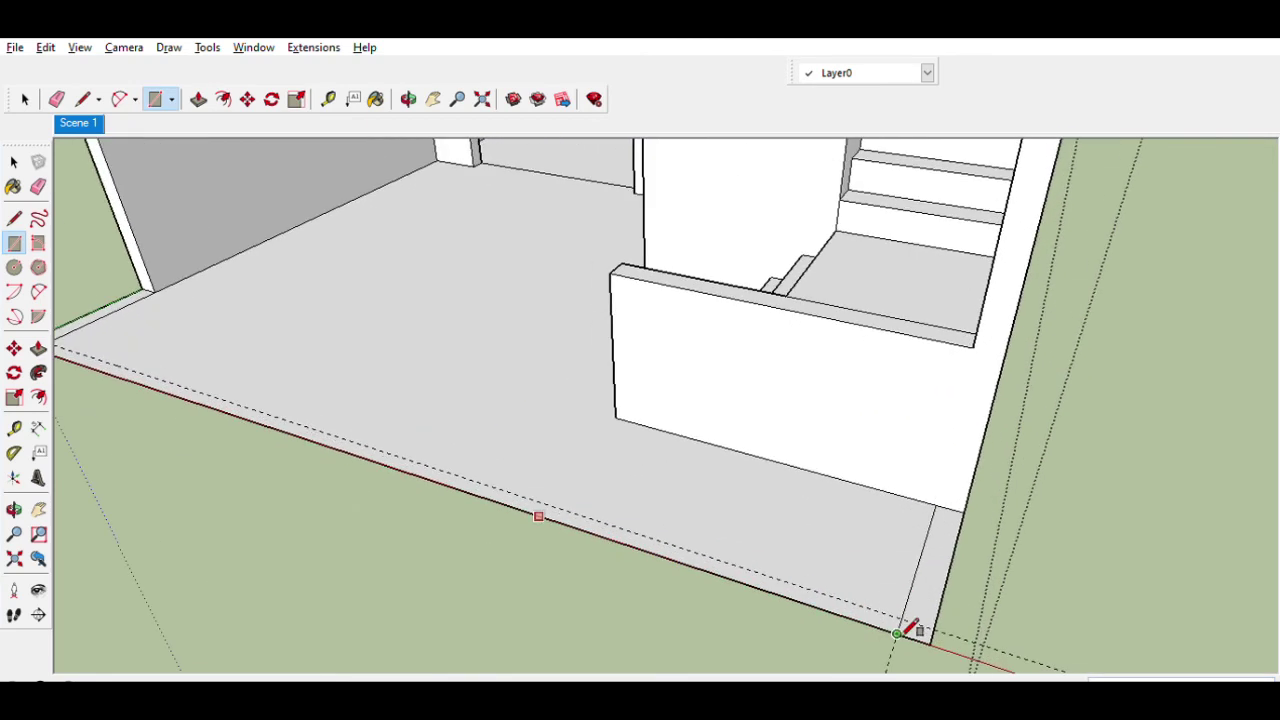
scroll(285, 362, "down", 2)
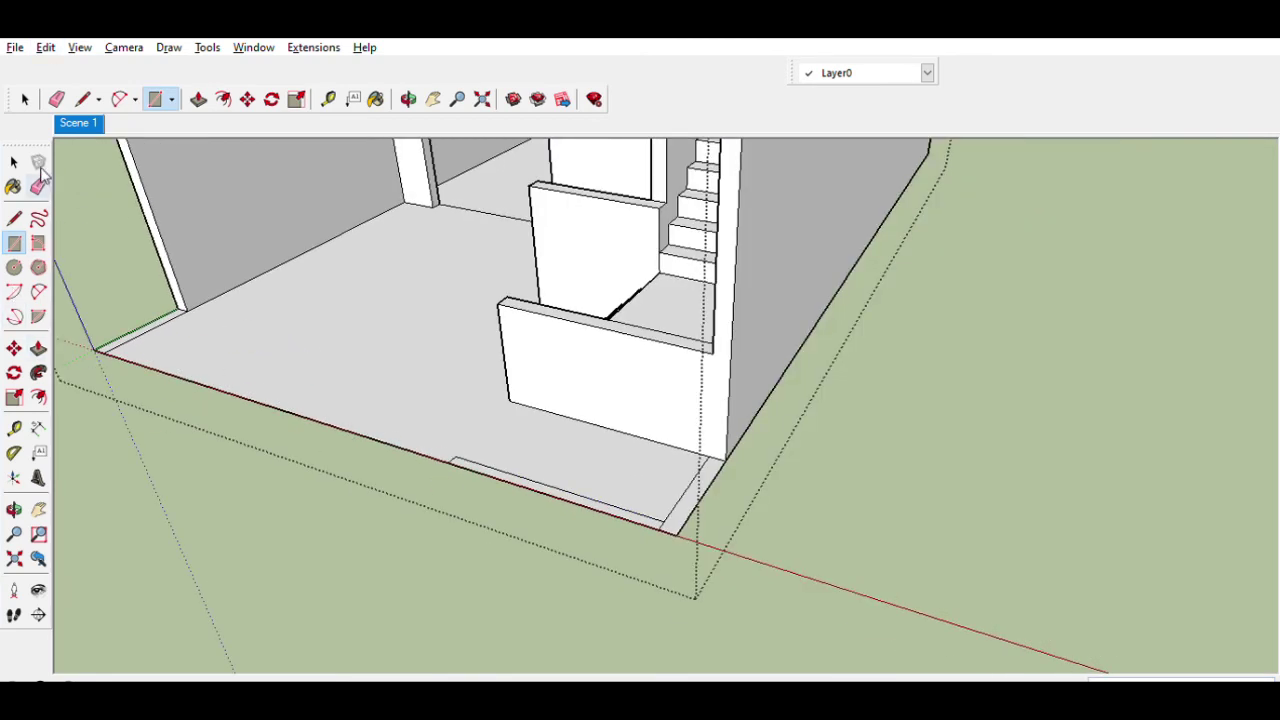
left_click(38, 185)
scroll(672, 497, "up", 1)
scroll(528, 386, "down", 1)
scroll(249, 334, "down", 2)
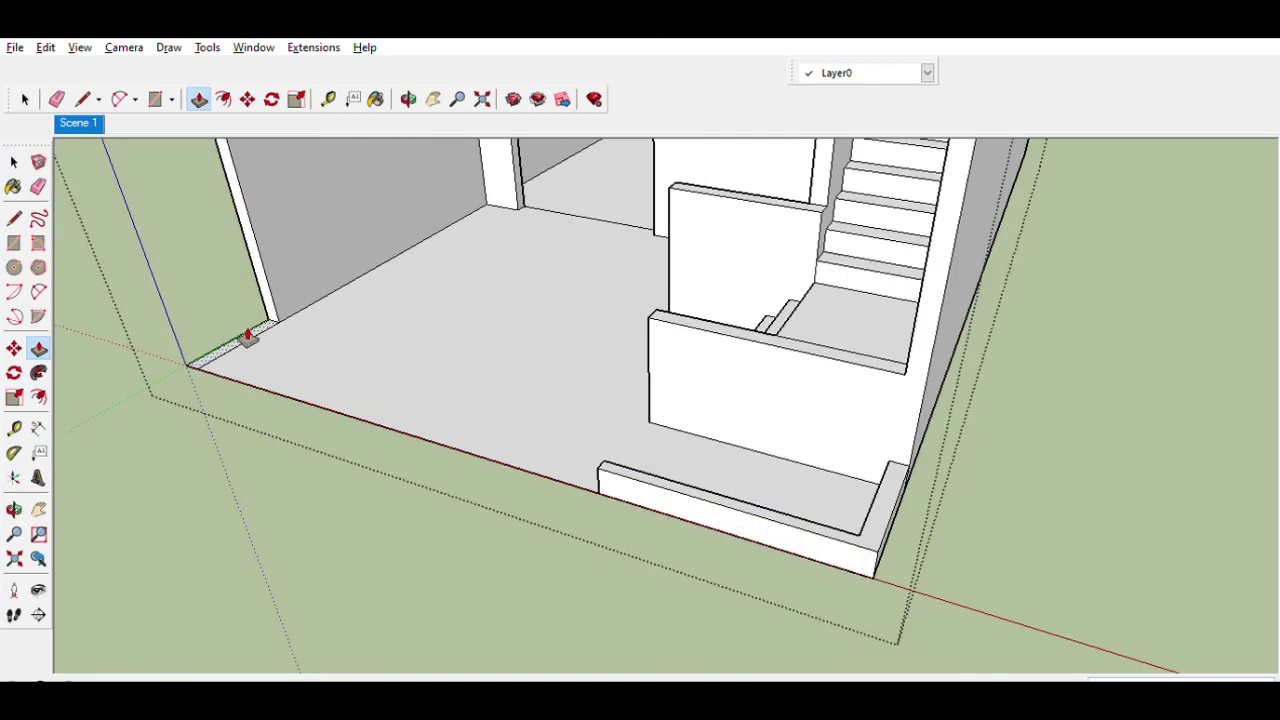
scroll(698, 467, "down", 2)
key("space")
key("f")
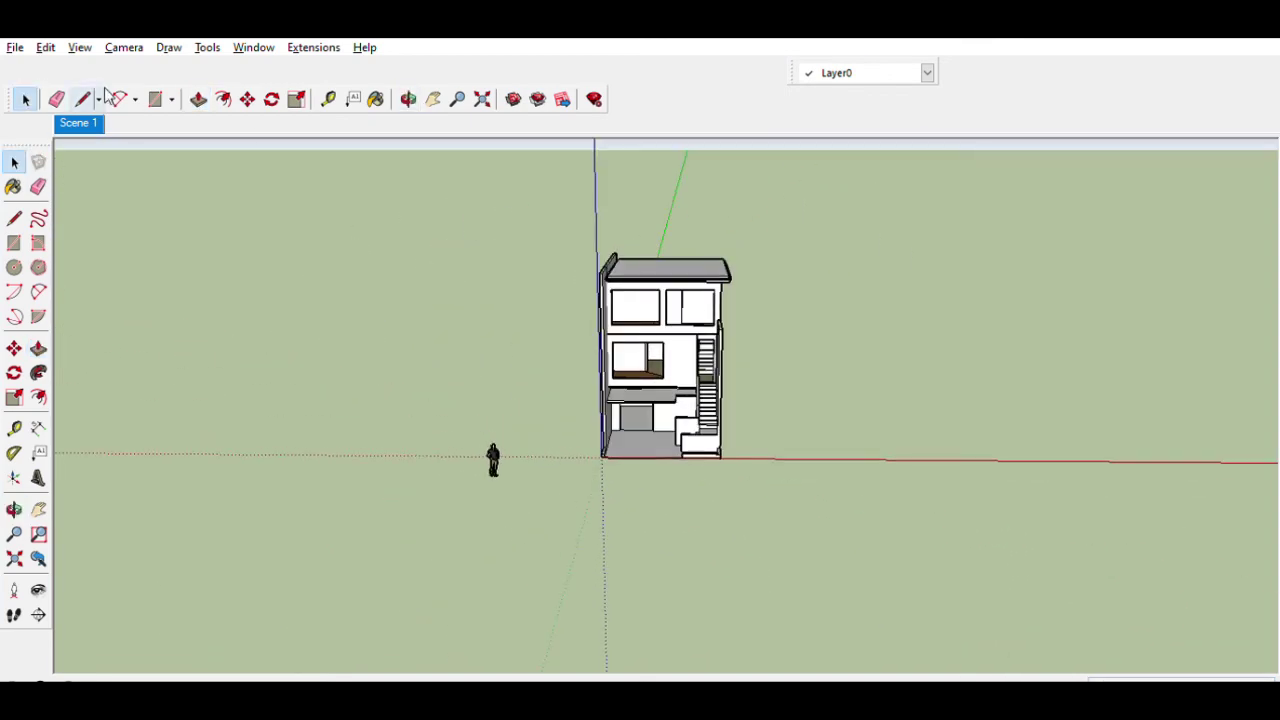